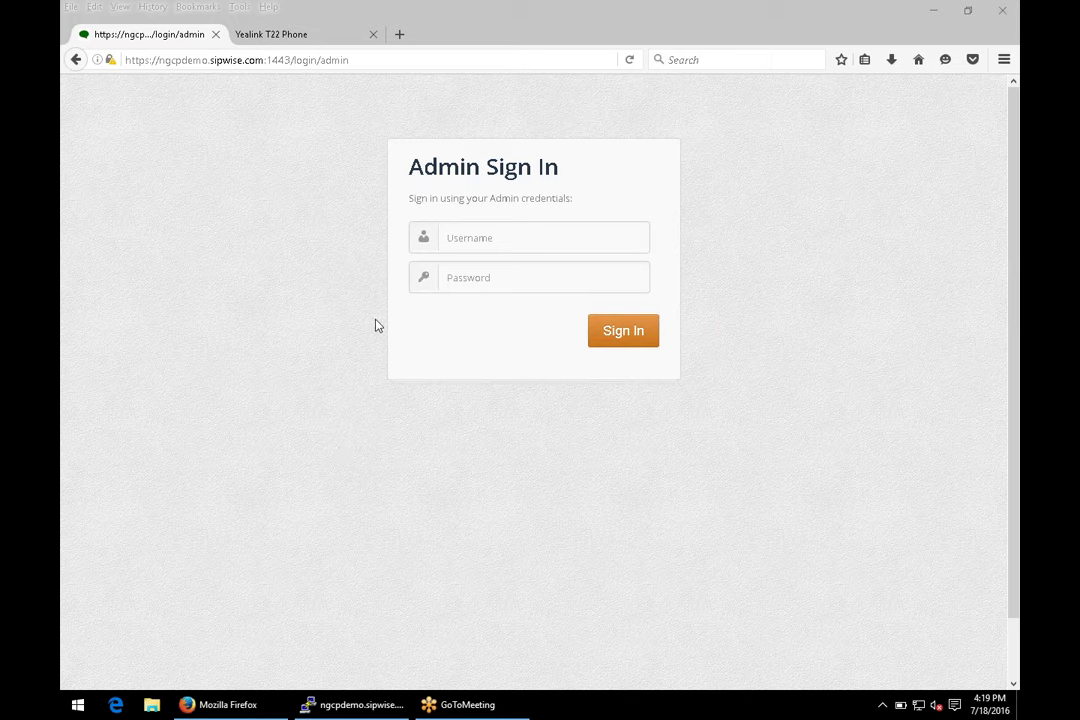
- Fill in the saved 'administrator' login from autocomplete and attempt to sign in
click(484, 243)
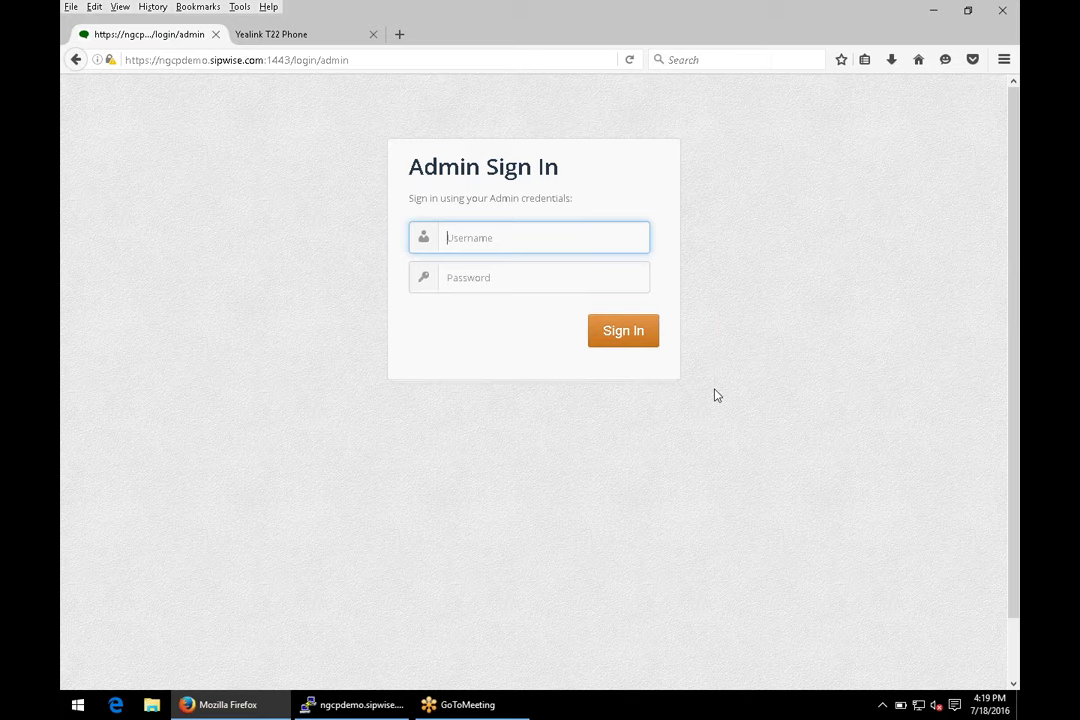
text(admi)
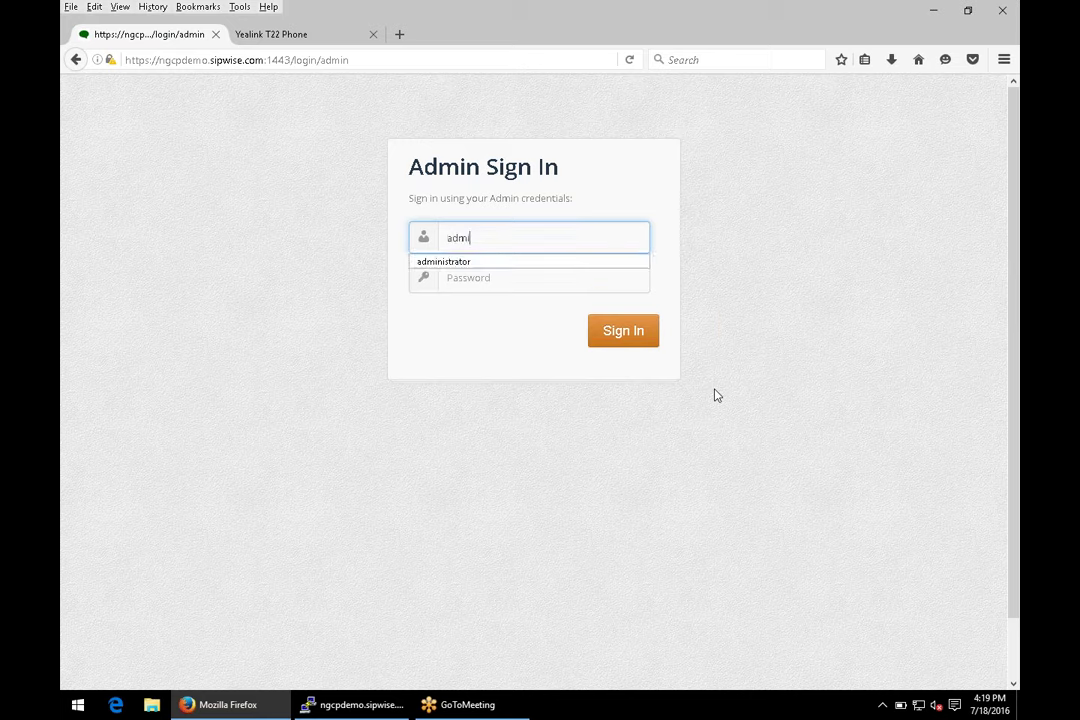
click(490, 261)
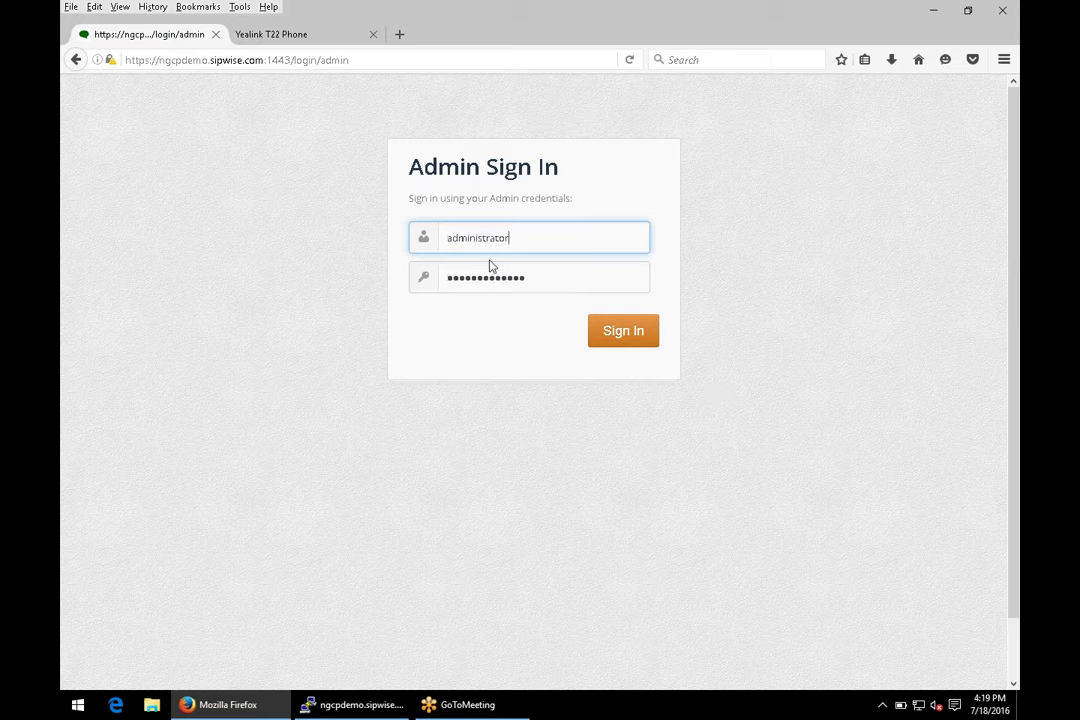
click(619, 337)
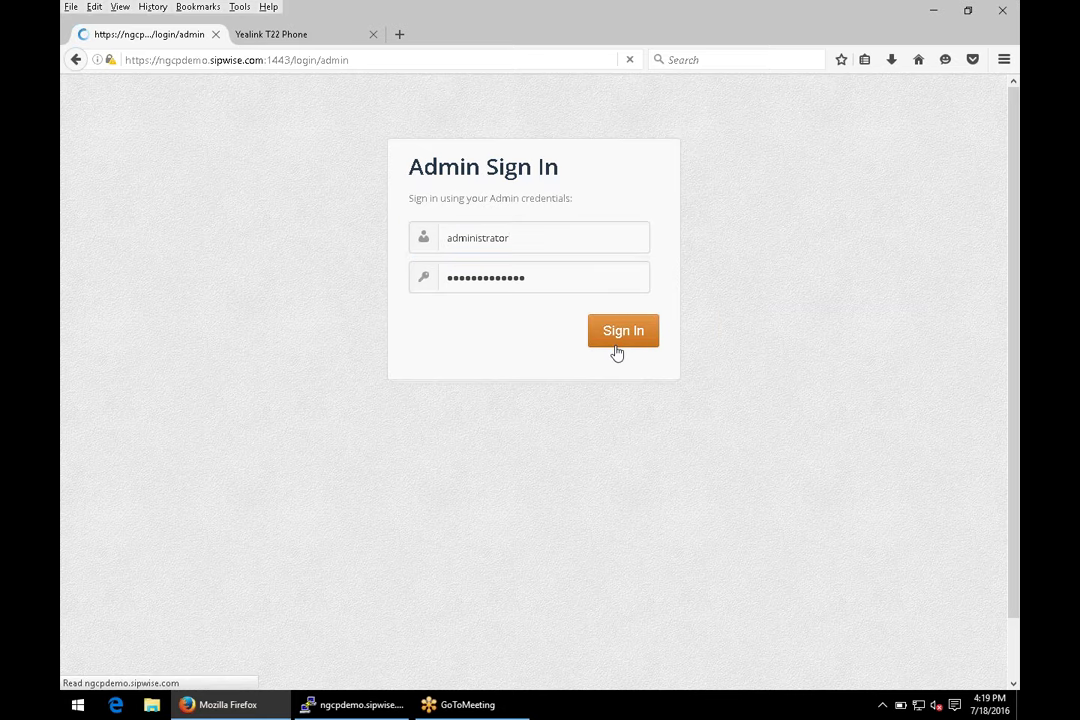
- Replace the rejected password with the admin password and sign in again
double_click(540, 296)
text(***********)
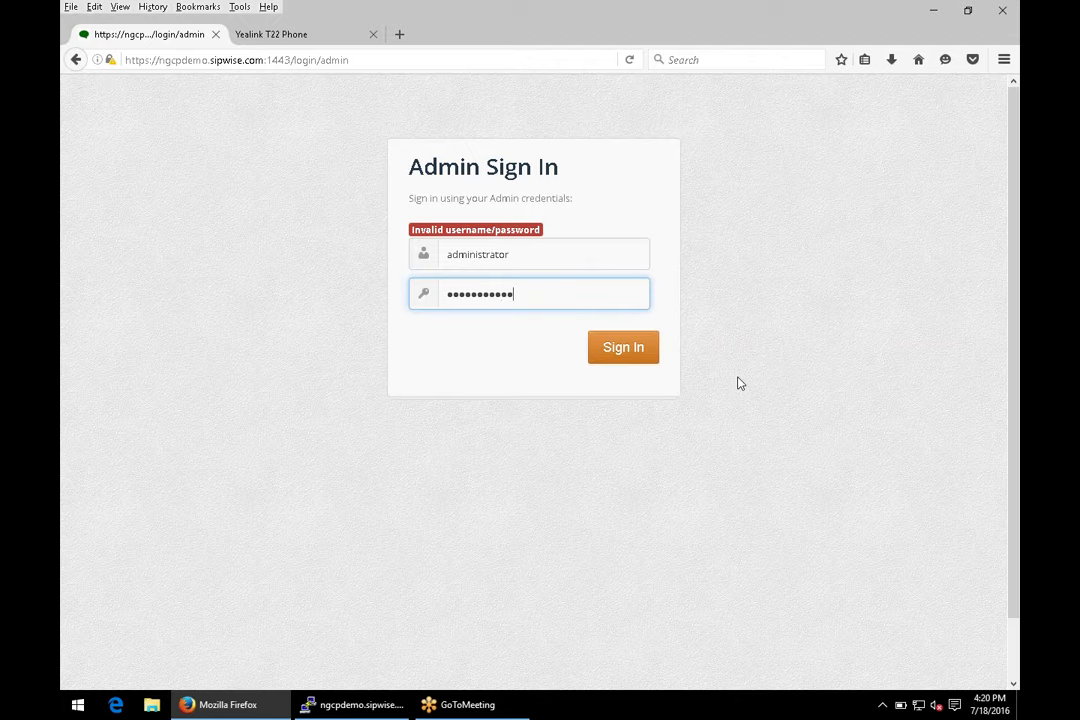
key(Return)
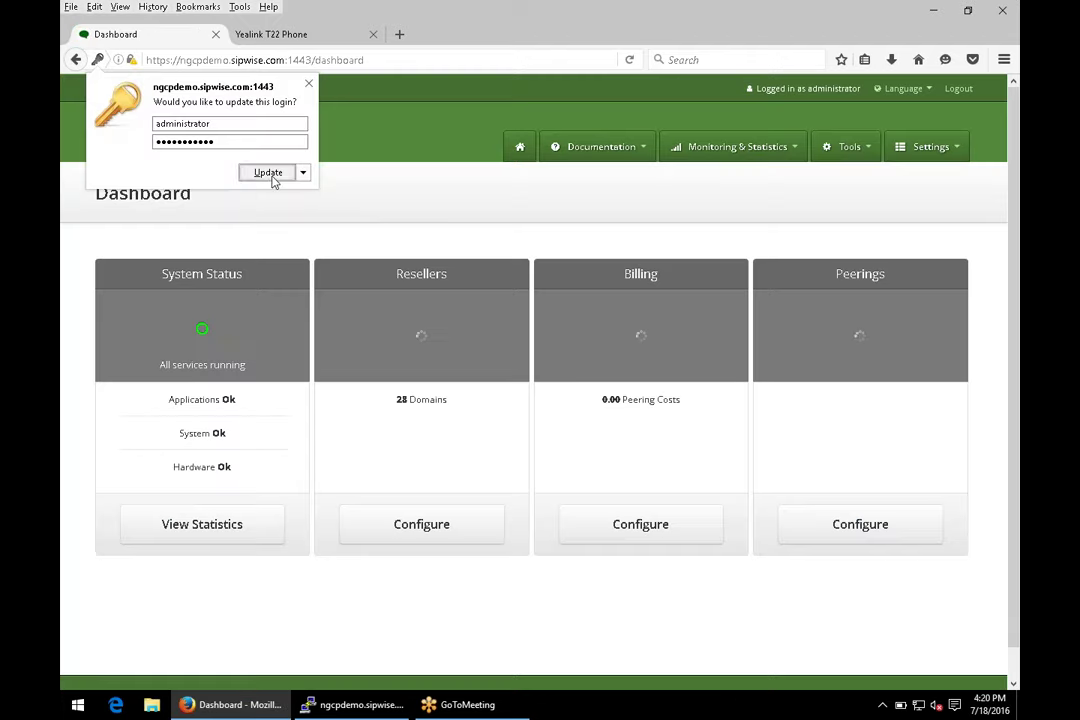
- Update Firefox's saved login, check the PuTTY session, then return to the loaded Dashboard
click(270, 175)
click(362, 705)
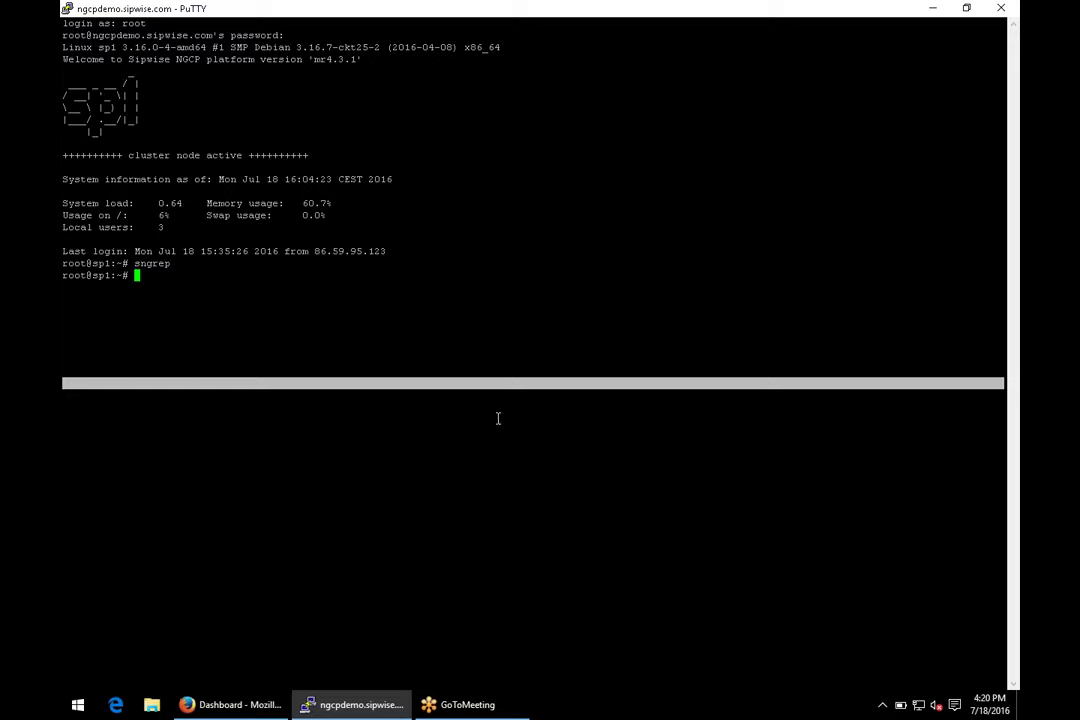
click(218, 705)
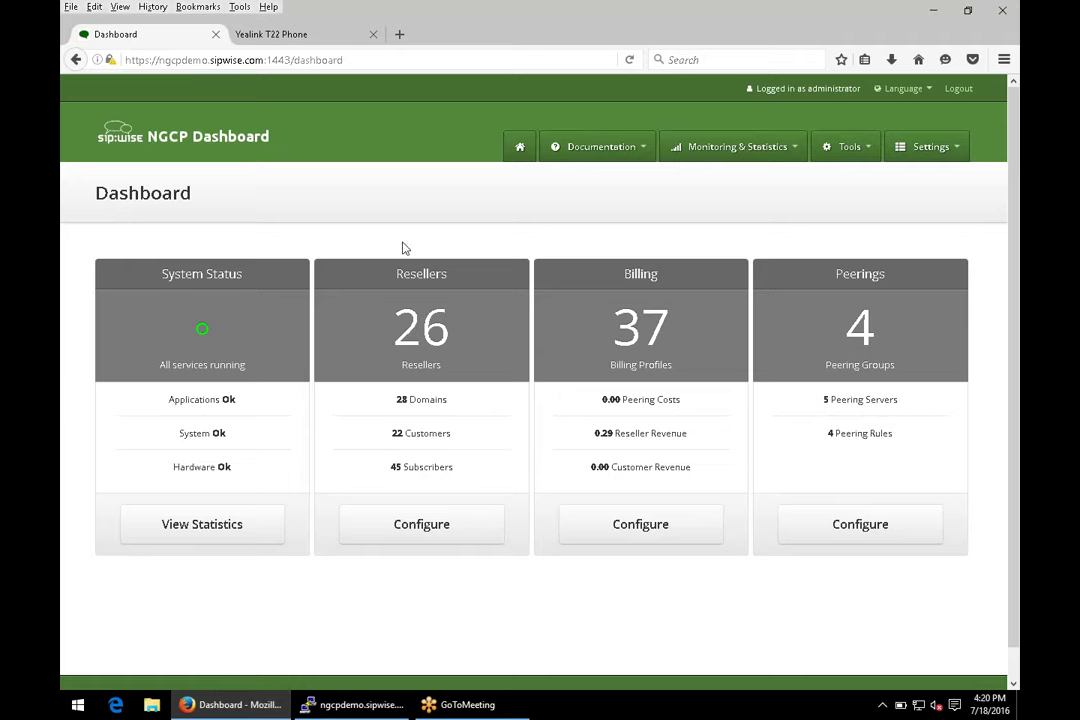
- Open the API documentation from the Documentation menu in a new tab and view it
click(586, 152)
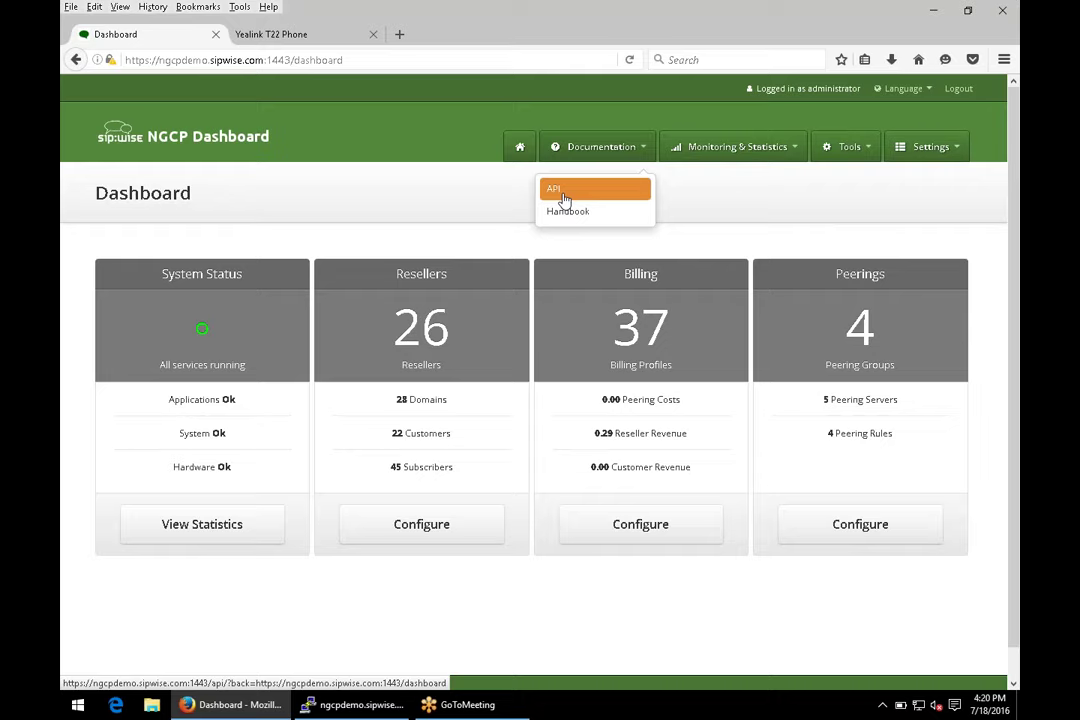
right_click(564, 200)
click(590, 206)
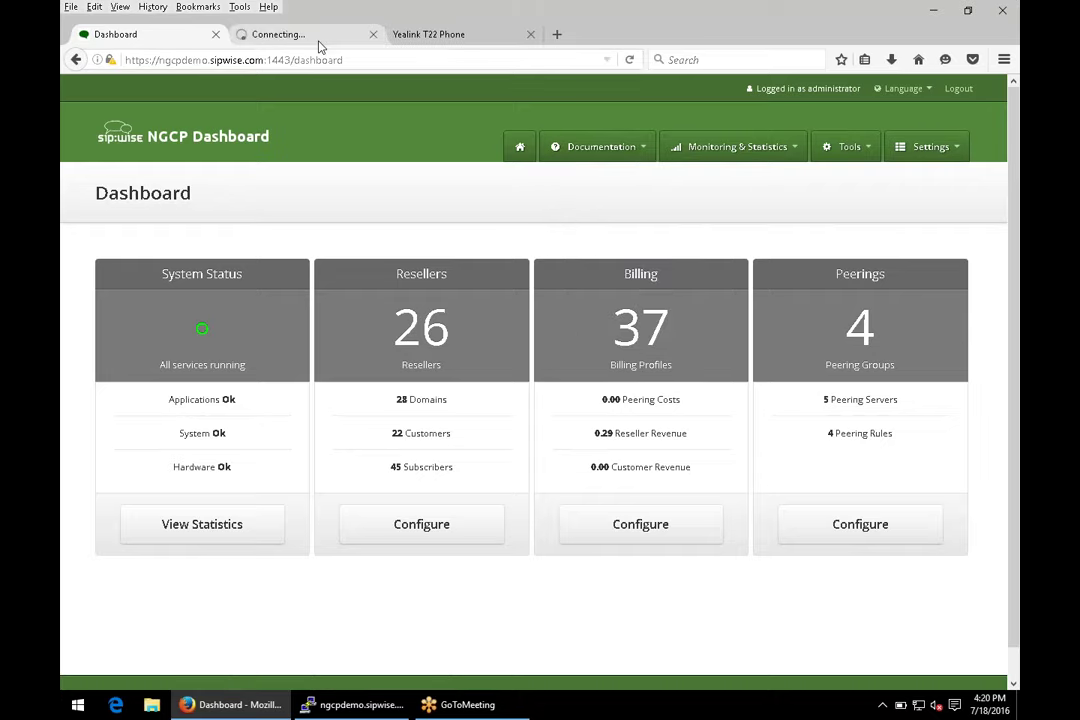
click(320, 44)
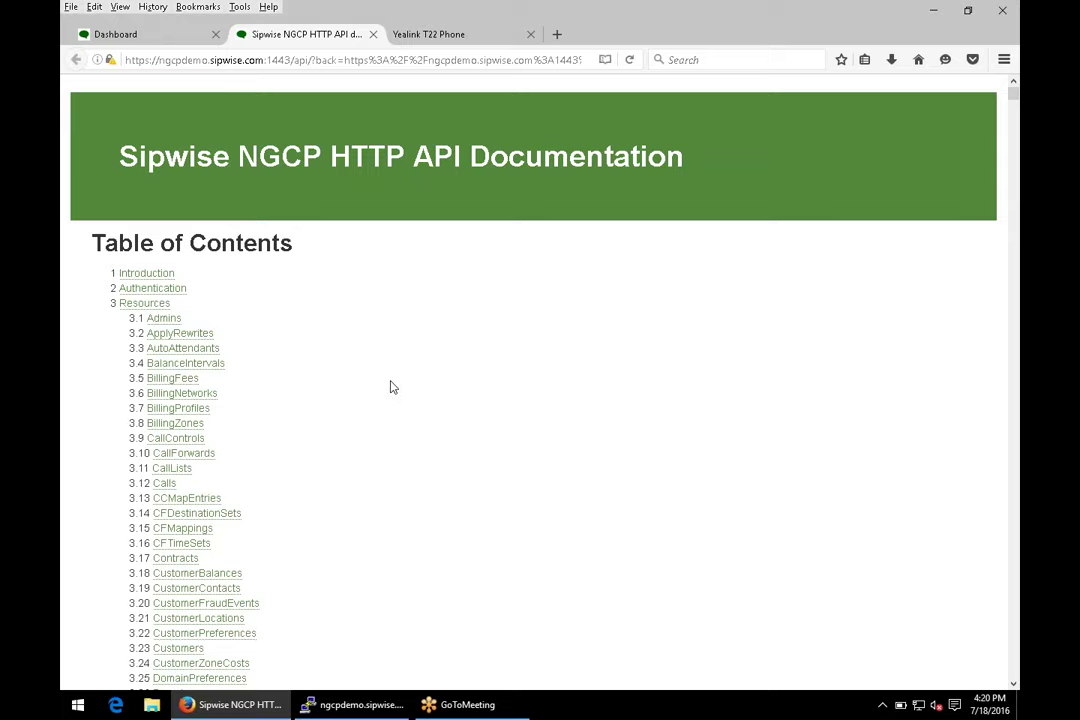
- Jump to section 3.70 Subscribers in the API docs and browse its examples
scroll(390, 390, down, 10)
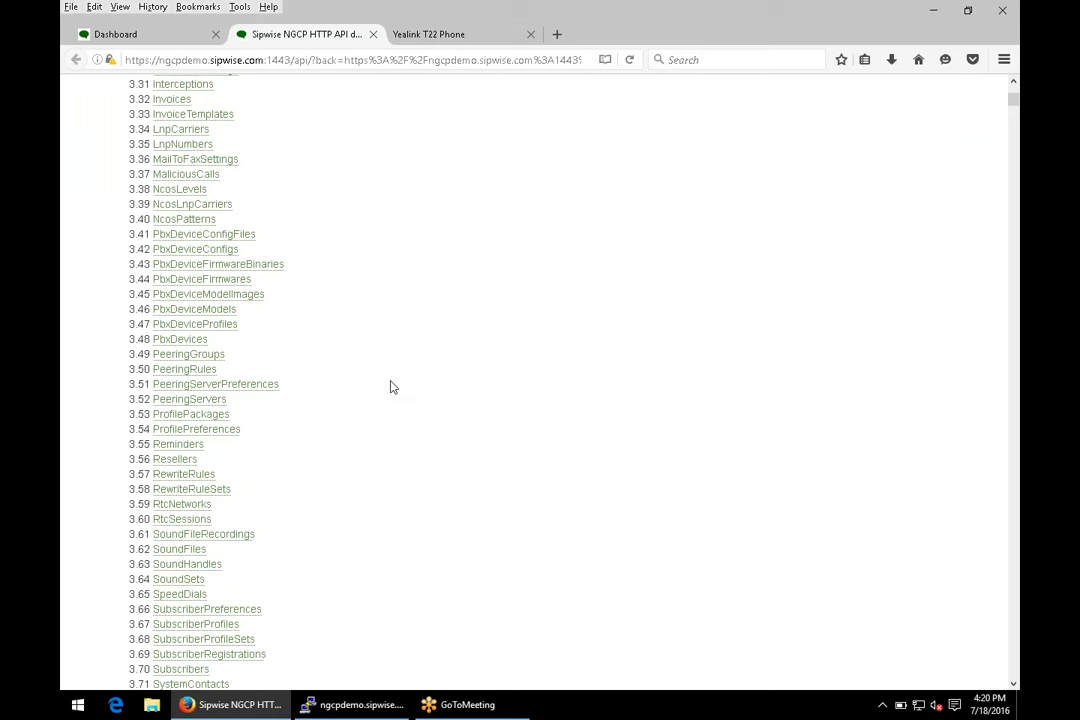
scroll(390, 387, down, 2)
scroll(390, 387, down, 6)
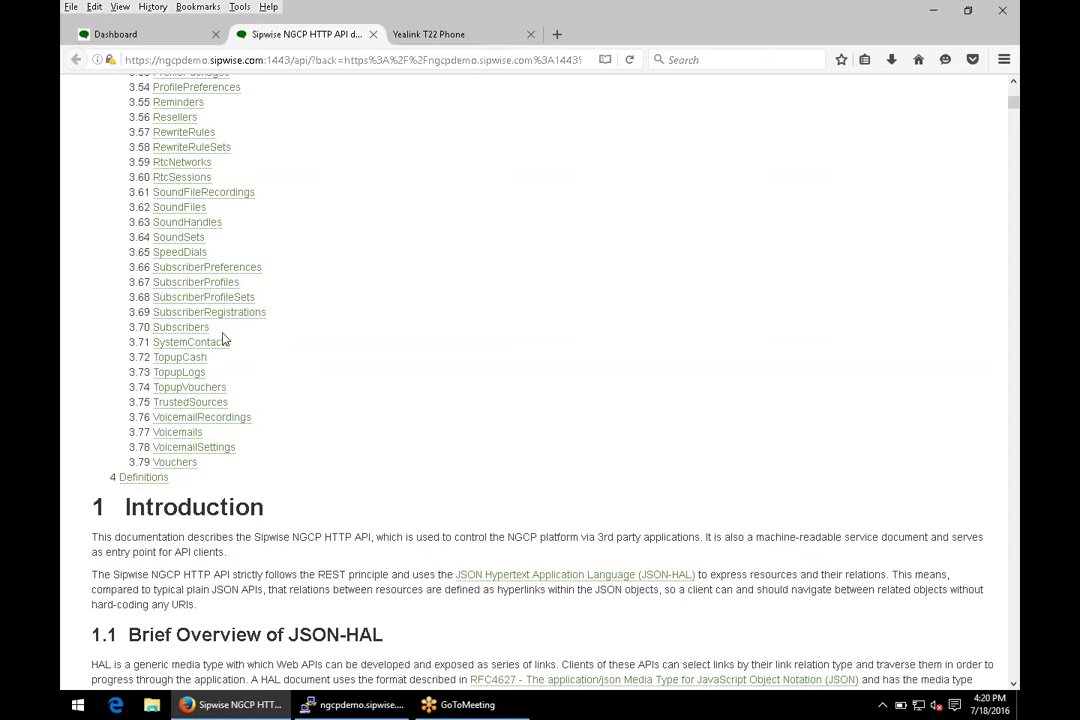
click(188, 329)
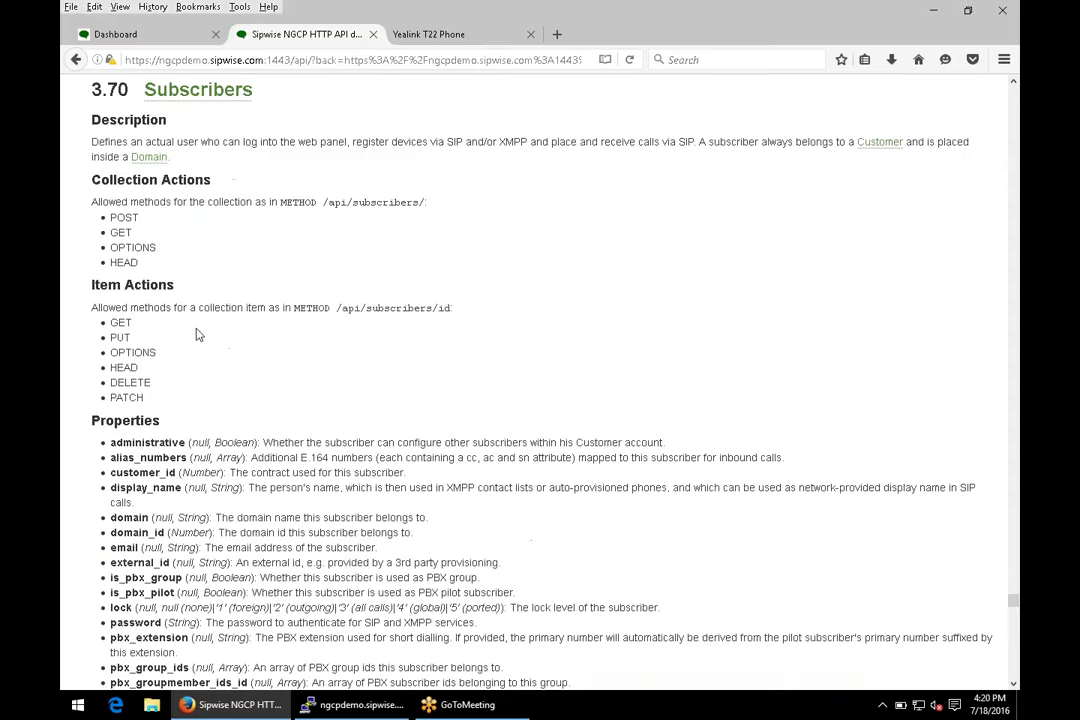
scroll(198, 332, down, 3)
scroll(175, 313, down, 15)
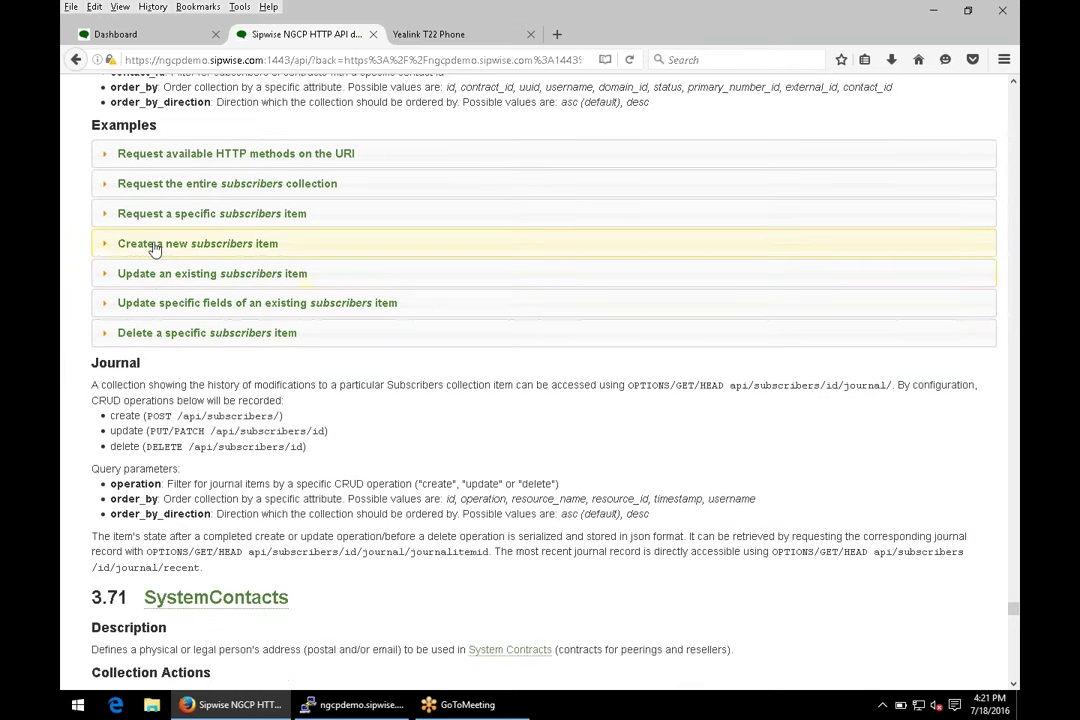
- Expand the 'Create a new subscribers item' example, review its POST request and JSON body, then collapse it
click(150, 250)
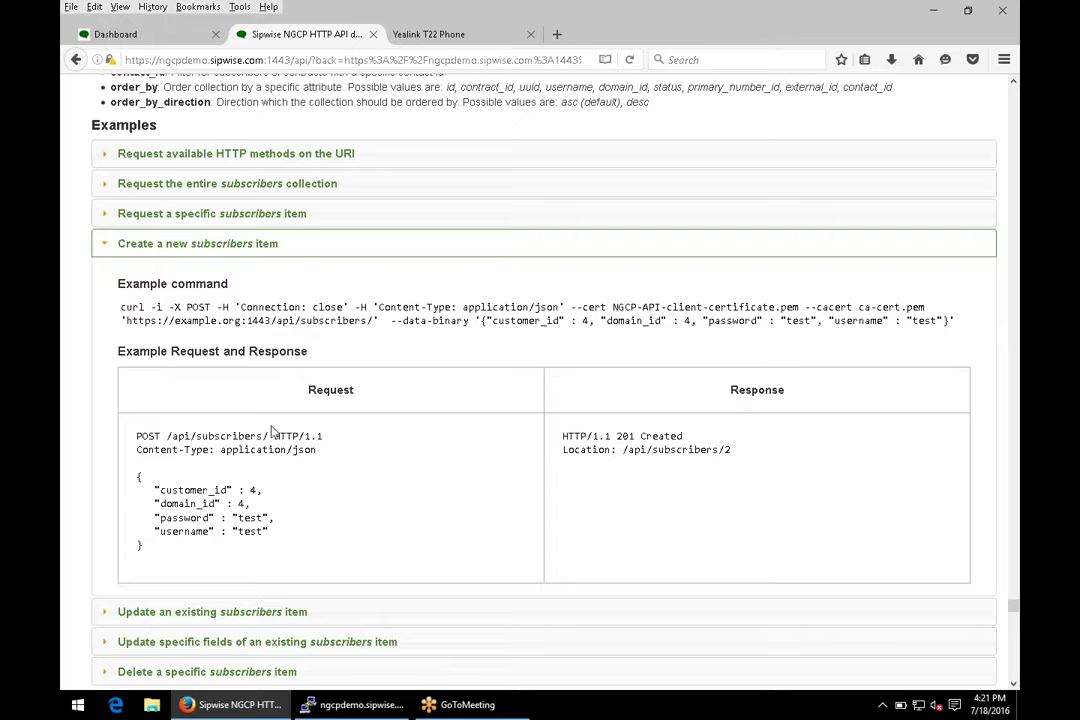
drag(137, 437, 160, 437)
drag(269, 531, 154, 490)
click(359, 508)
click(108, 247)
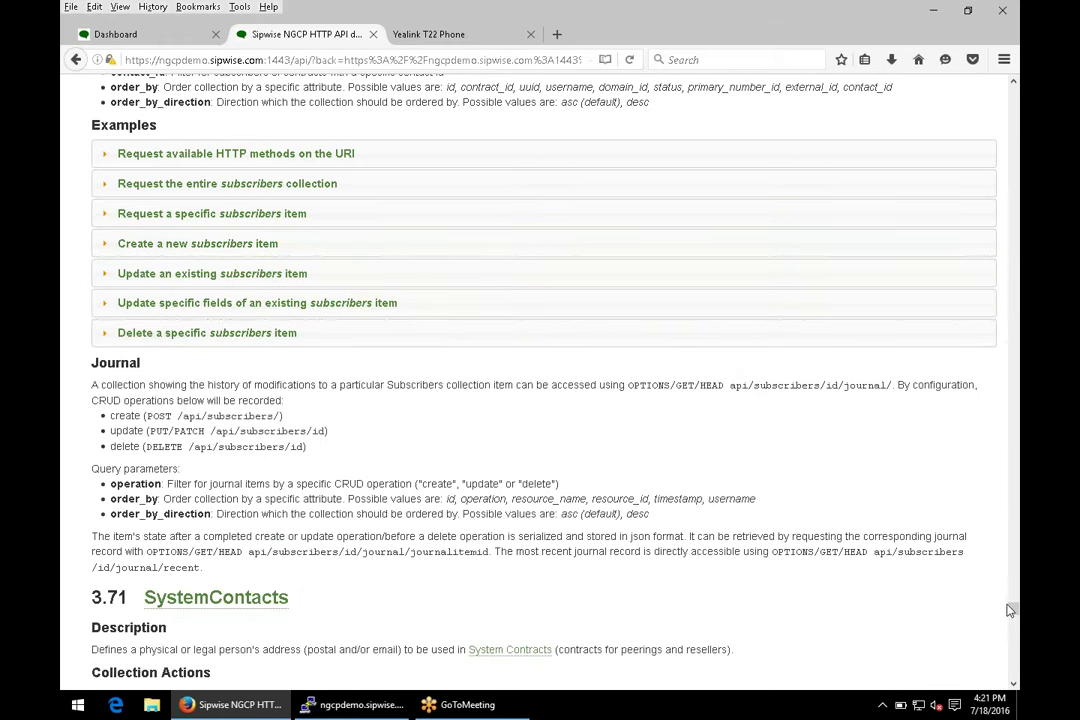
- Return to the top of the API documentation, then go back to the Dashboard tab
click(1015, 195)
key(Home)
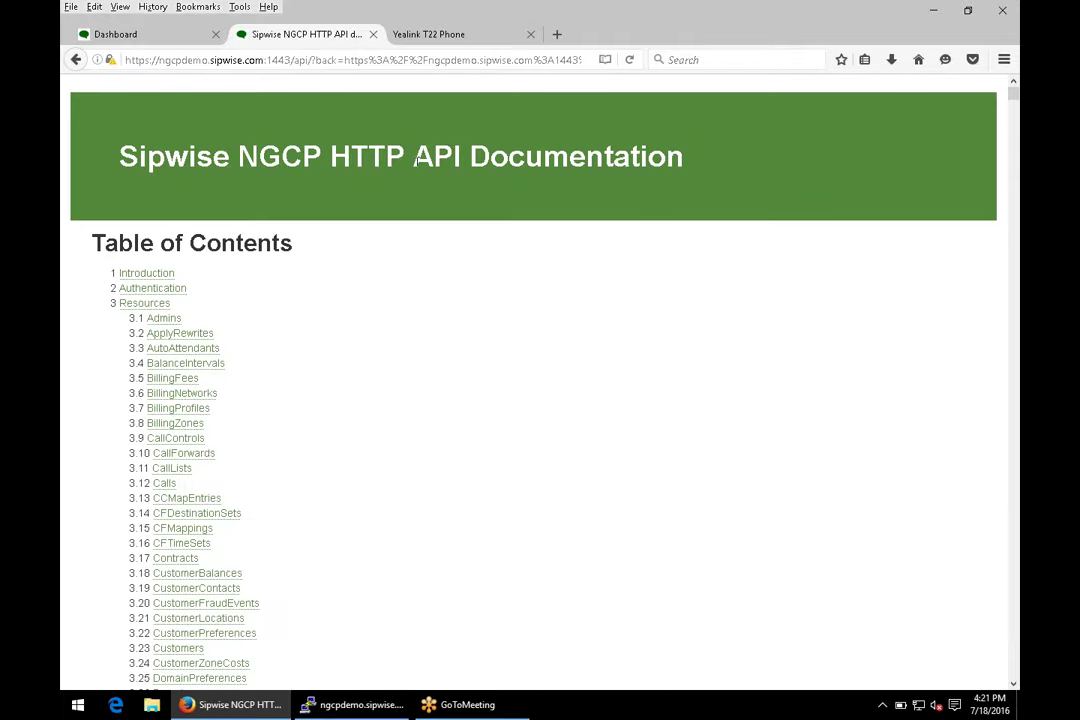
drag(243, 165, 461, 165)
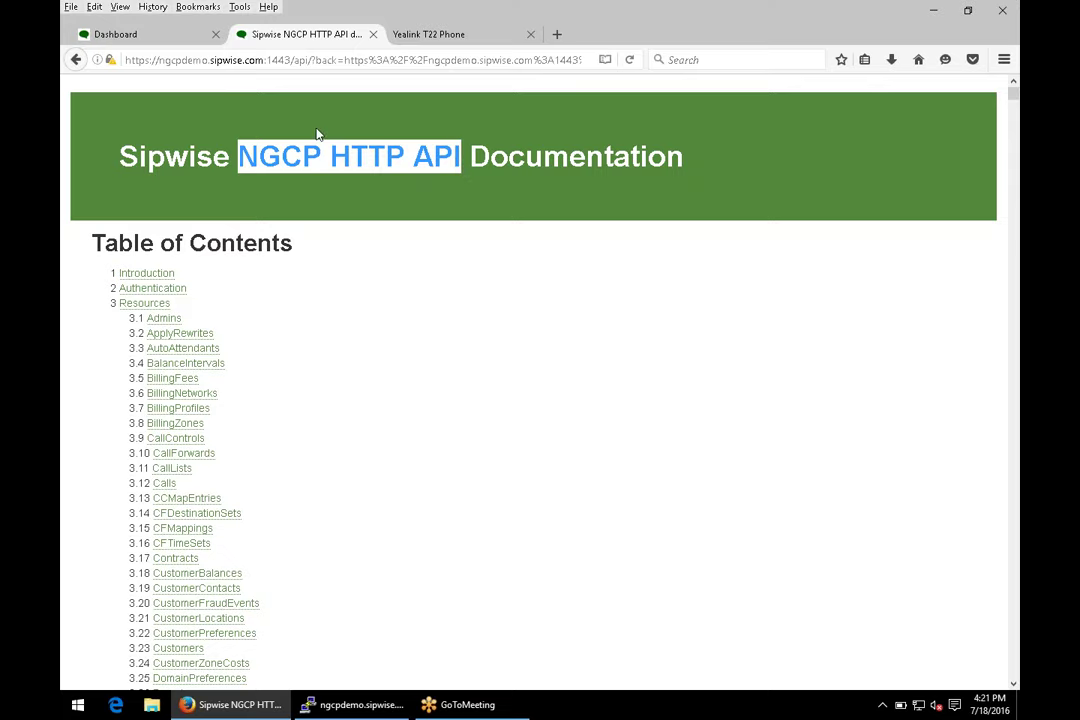
click(174, 39)
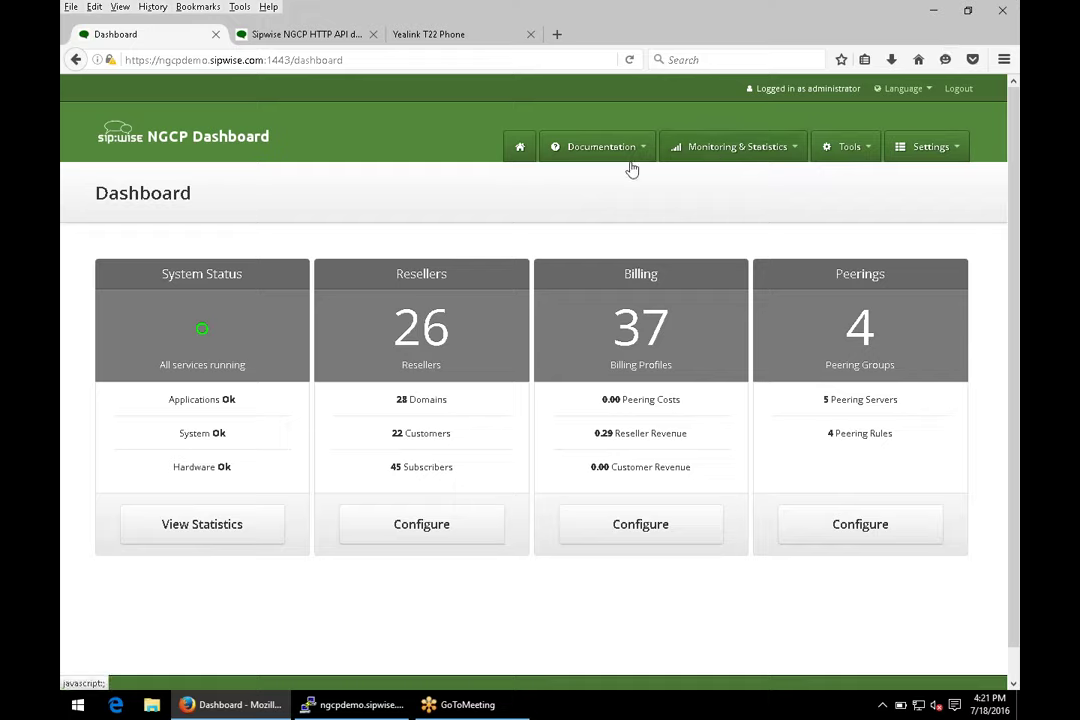
- Open the sip:provider PRO Handbook from the Documentation menu in a new tab
click(600, 158)
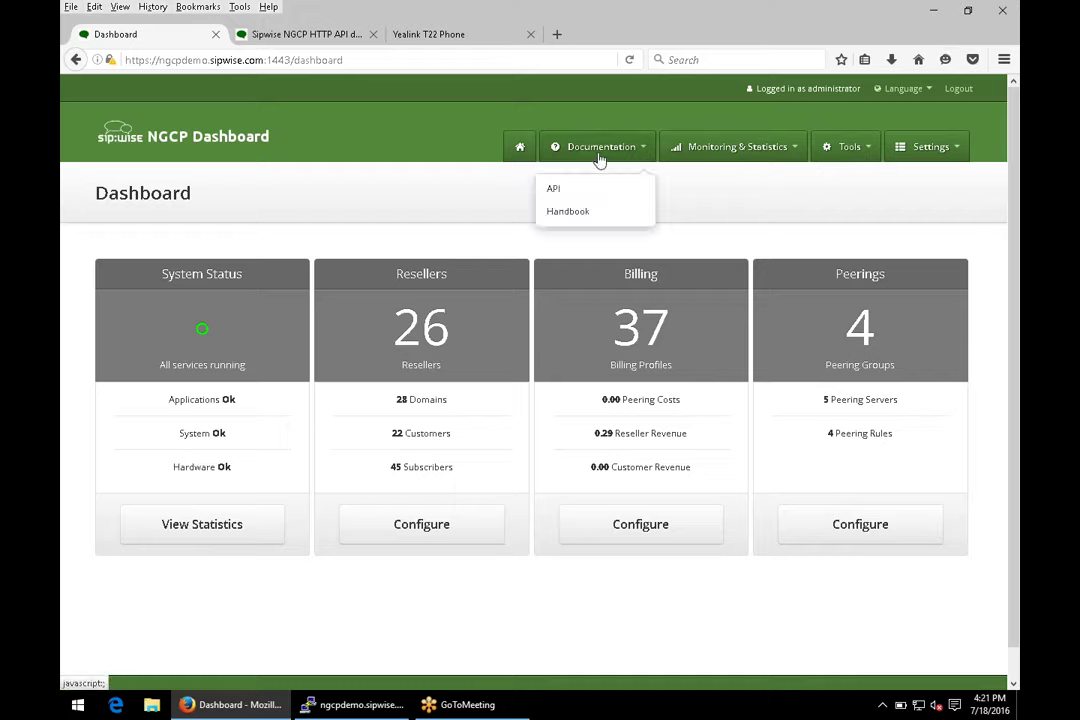
right_click(566, 222)
click(596, 232)
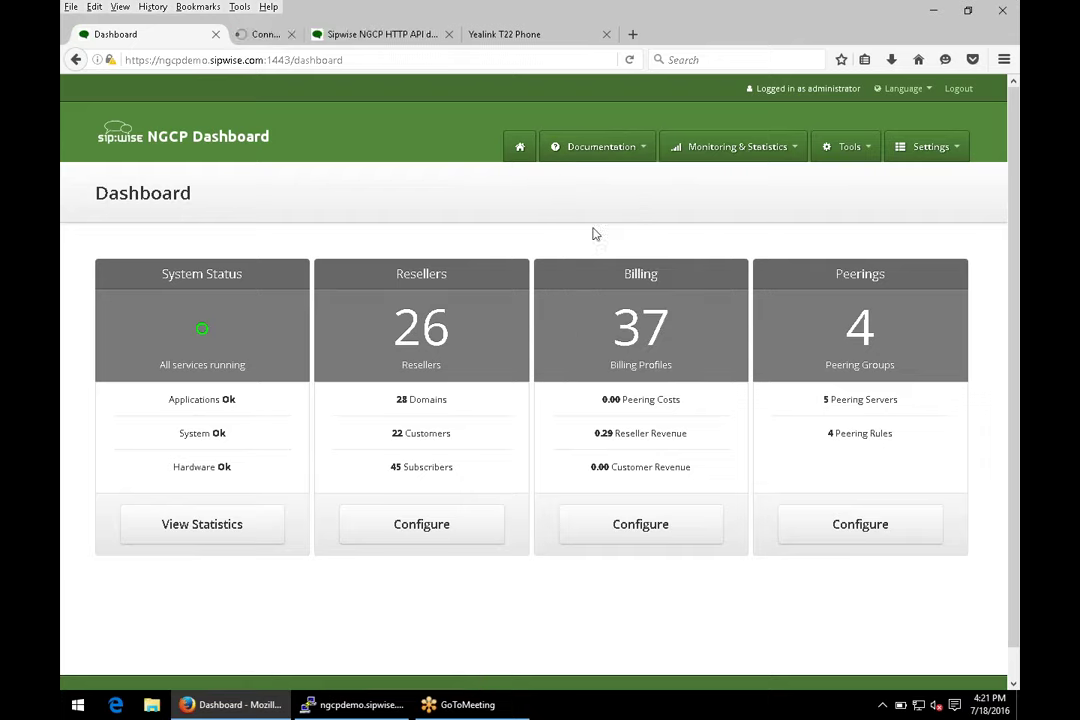
click(301, 35)
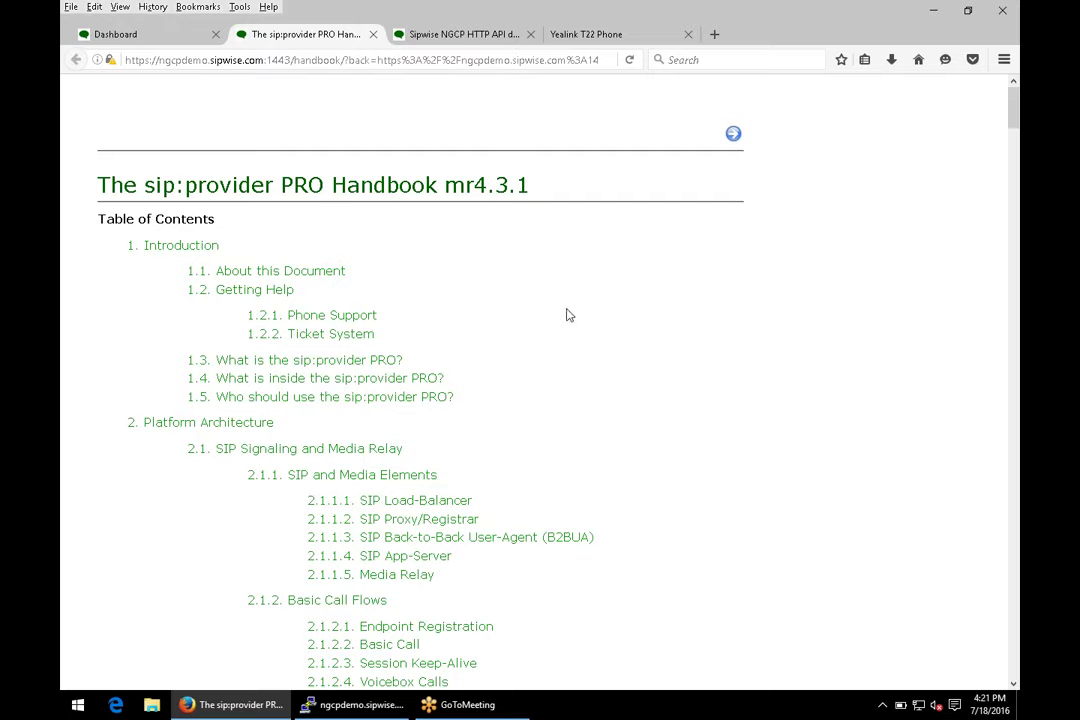
- Review the Handbook mr4.3.1 table of contents, then return to the Dashboard tab
drag(445, 186, 516, 195)
click(520, 196)
scroll(606, 479, down, 6)
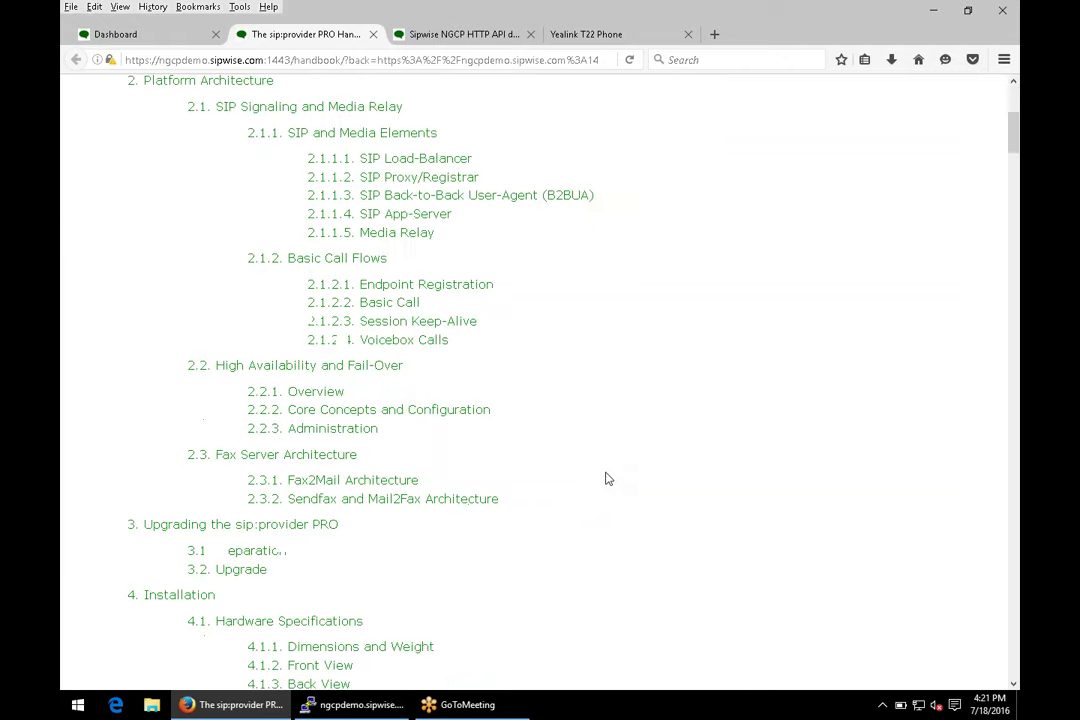
scroll(606, 479, up, 6)
scroll(606, 479, down, 12)
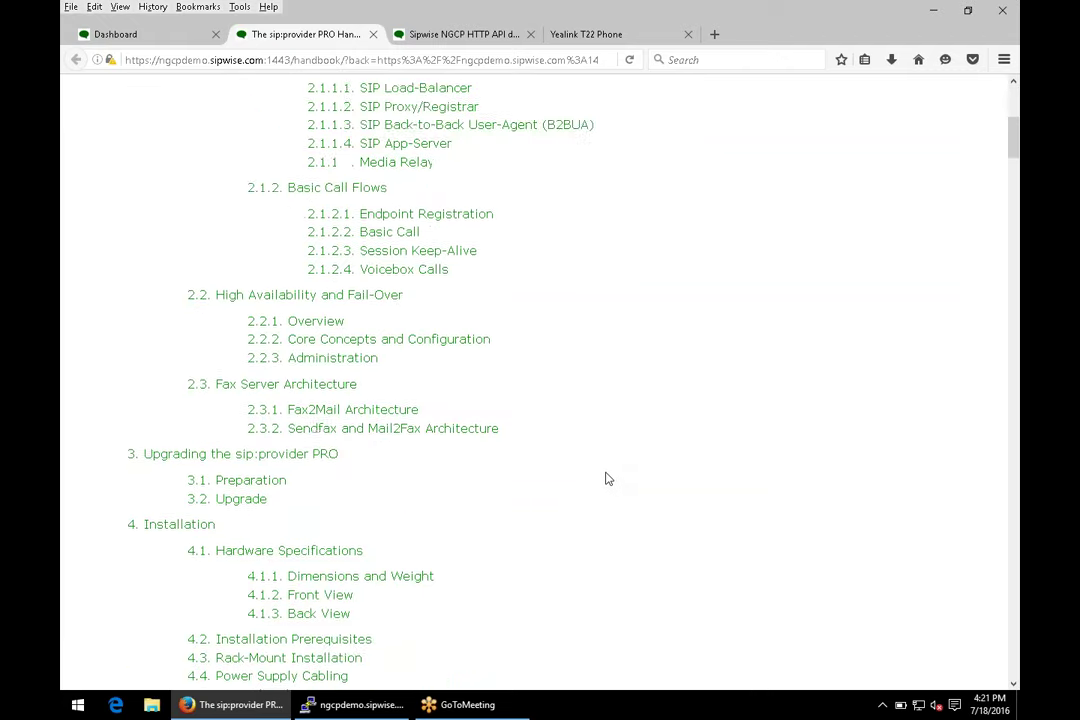
scroll(606, 479, down, 10)
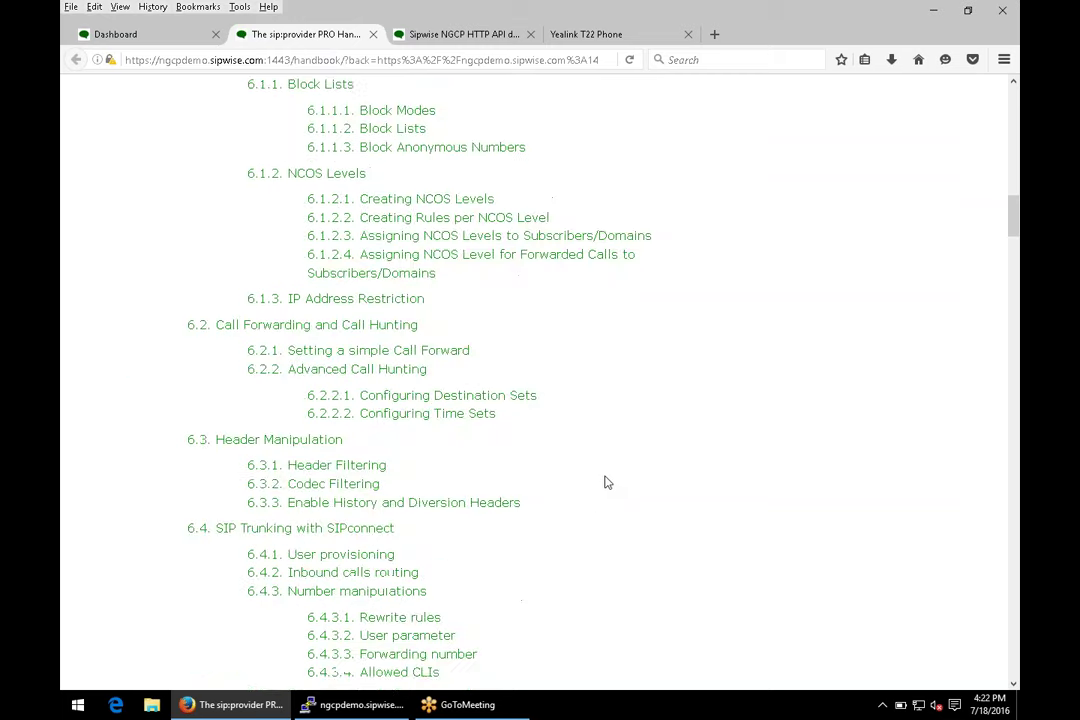
scroll(606, 482, down, 7)
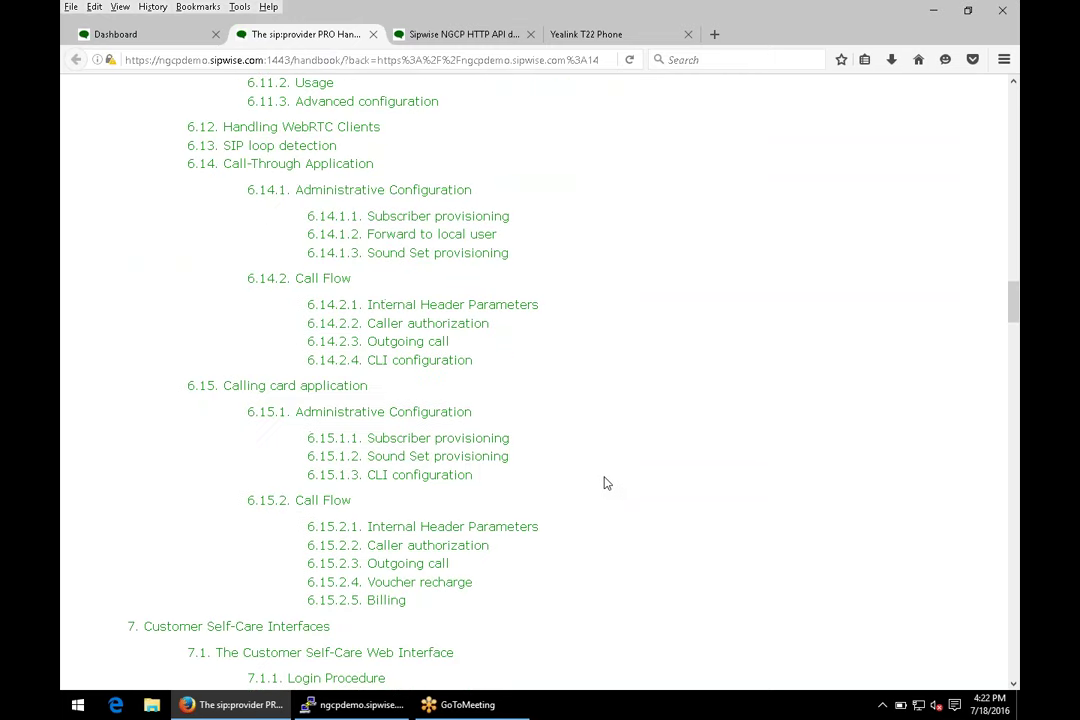
scroll(606, 482, down, 7)
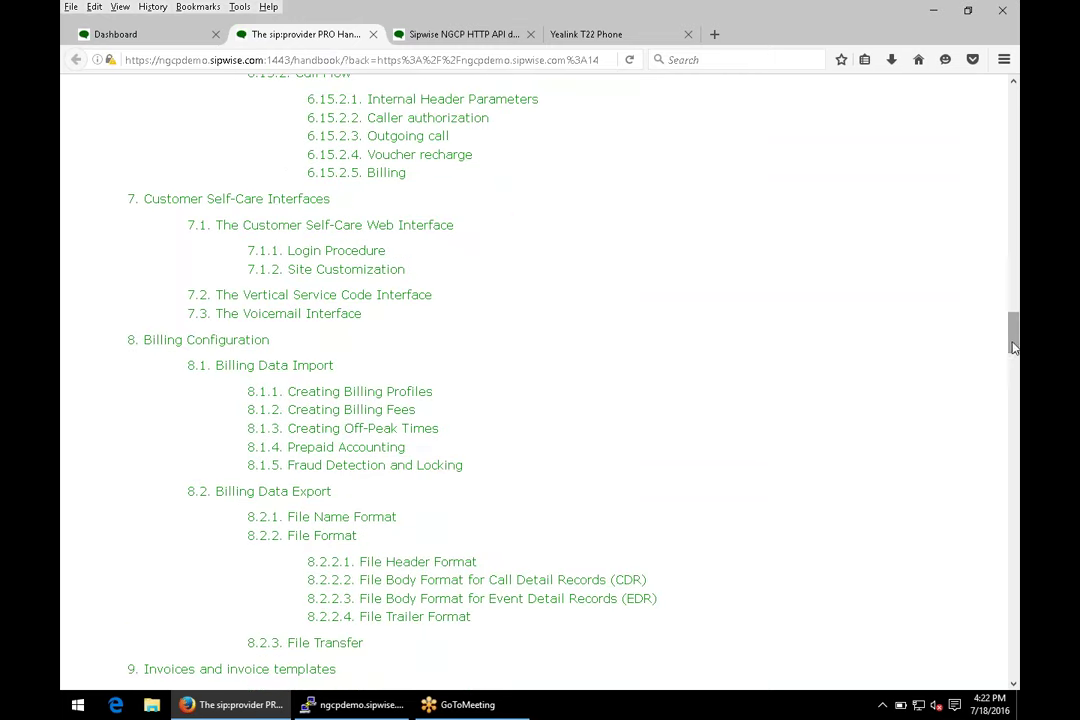
drag(1013, 335, 1013, 100)
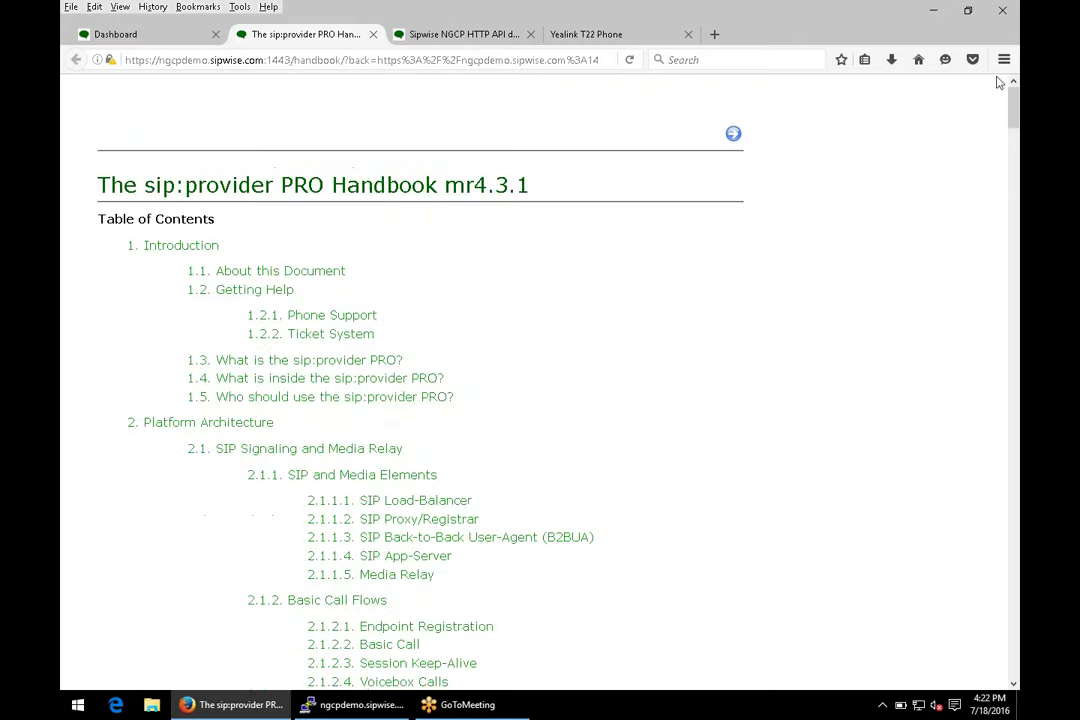
click(168, 39)
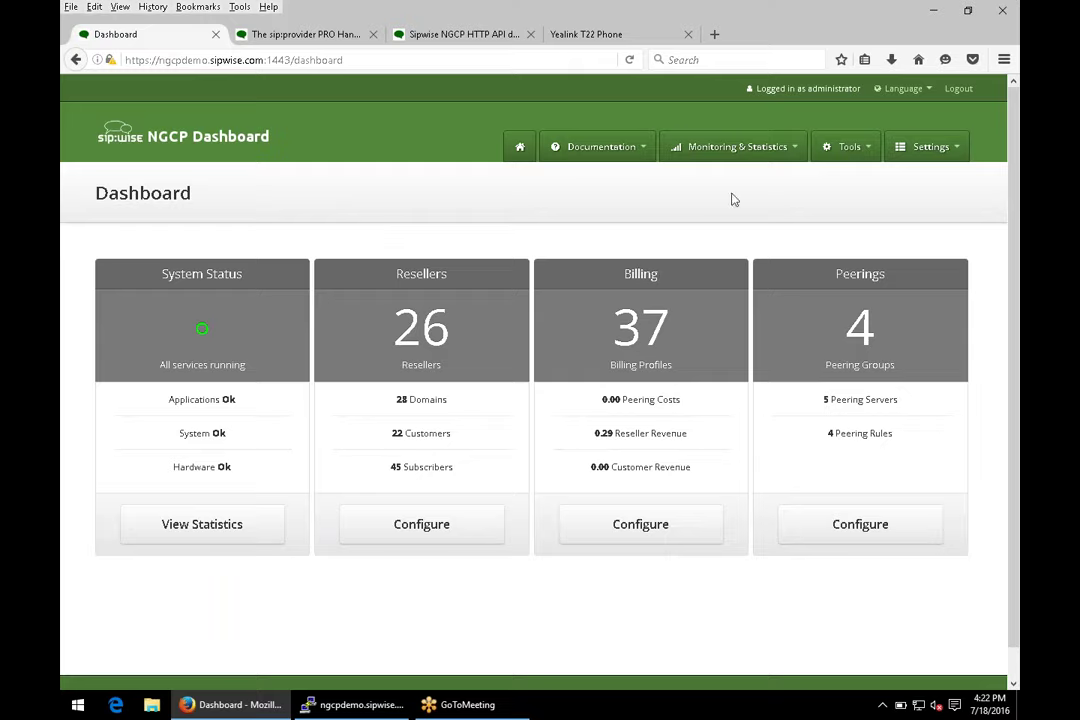
drag(808, 88, 860, 94)
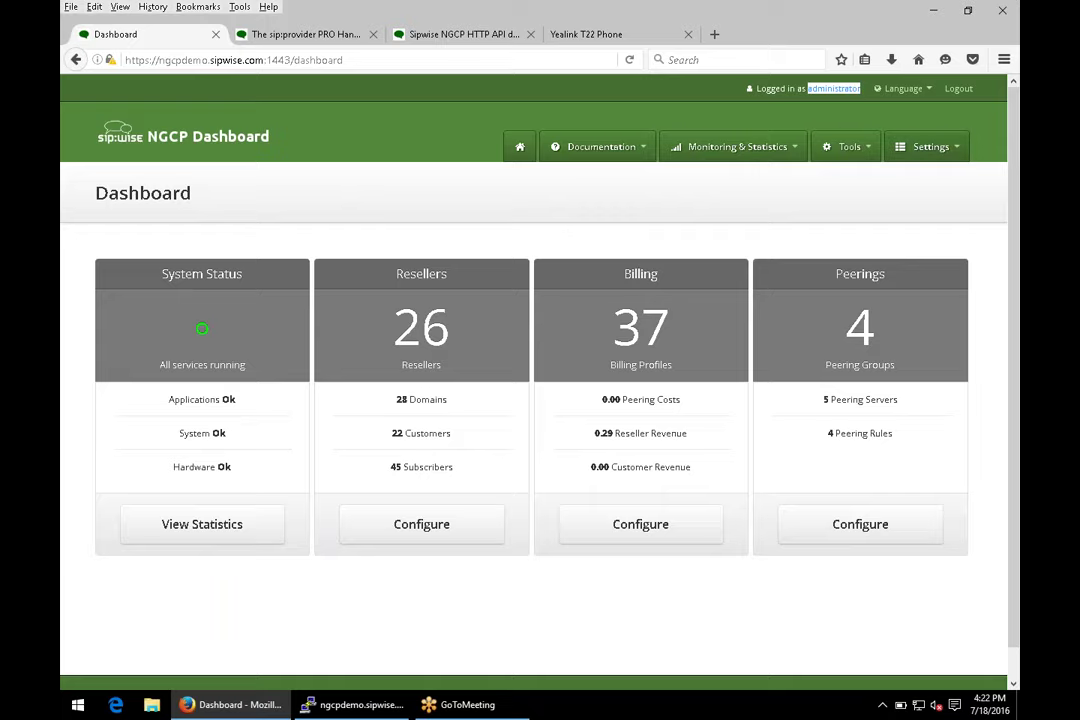
click(931, 150)
click(855, 190)
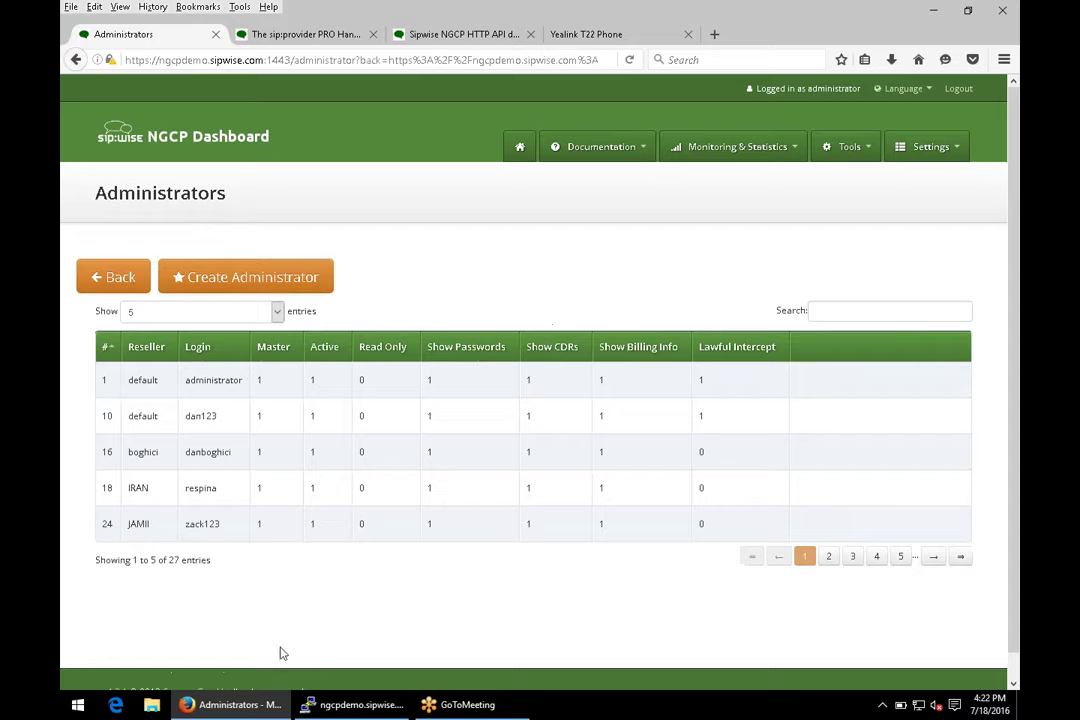
drag(126, 380, 718, 390)
double_click(259, 380)
click(713, 390)
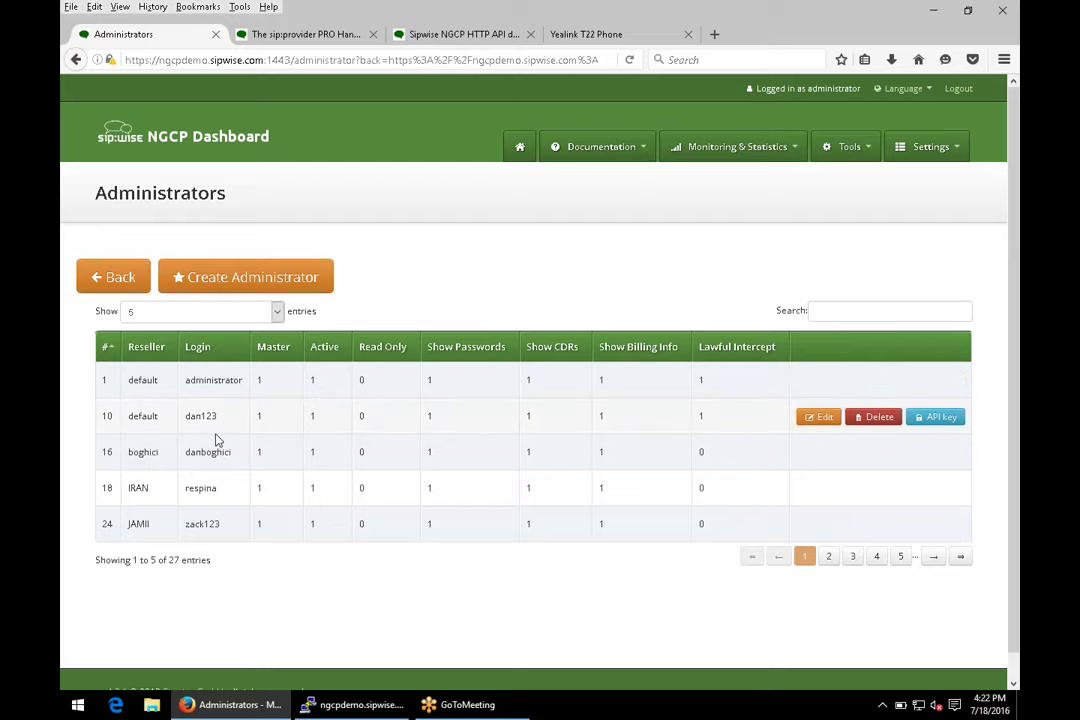
drag(188, 419, 231, 452)
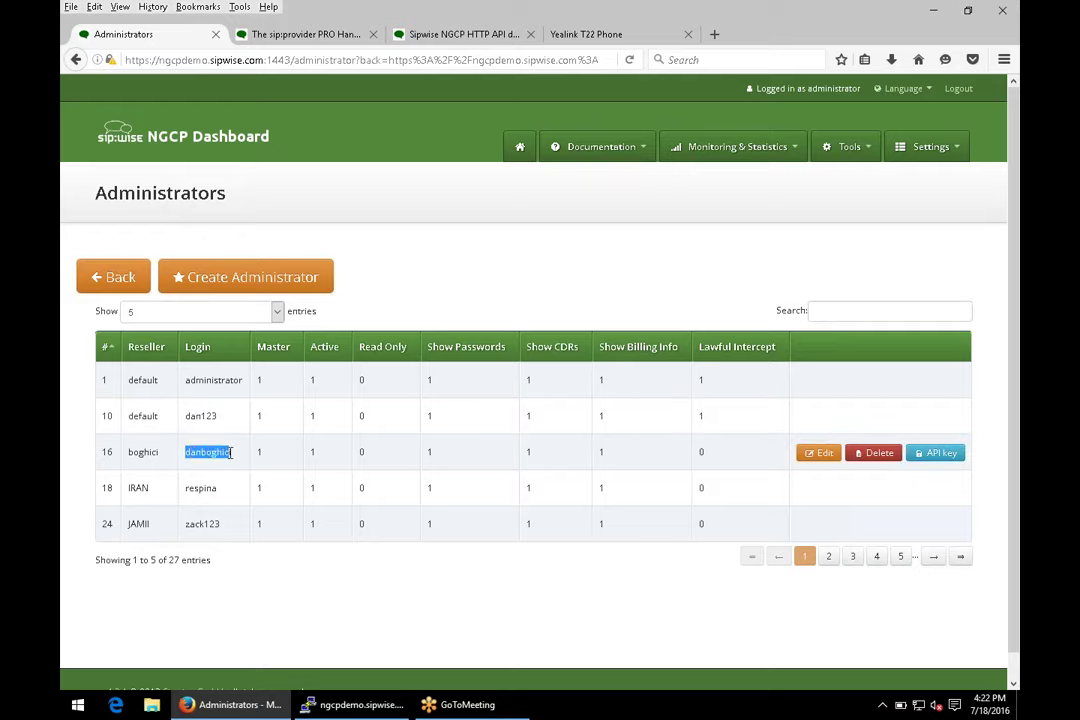
drag(190, 491, 213, 492)
click(214, 490)
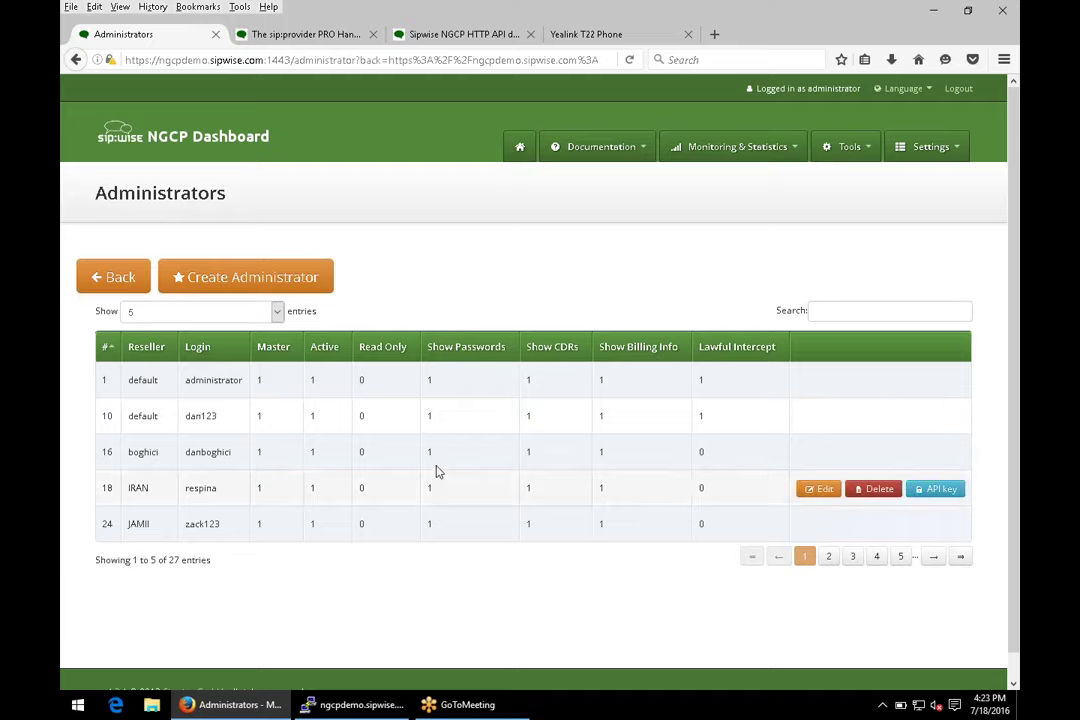
drag(232, 452, 186, 494)
double_click(208, 523)
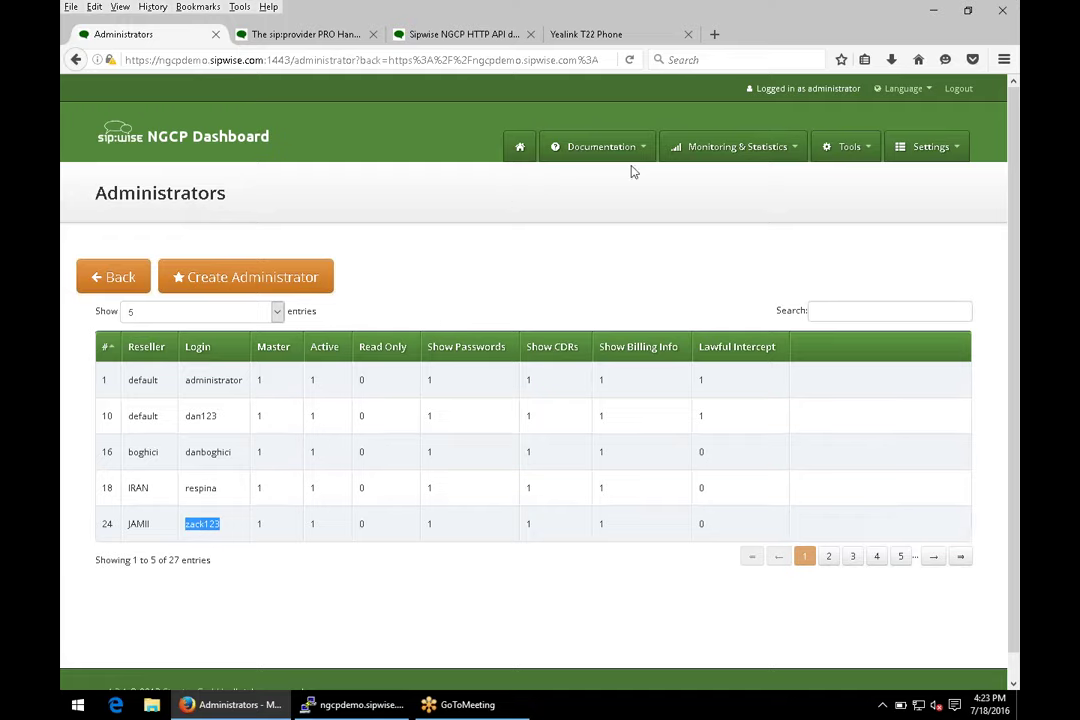
click(519, 148)
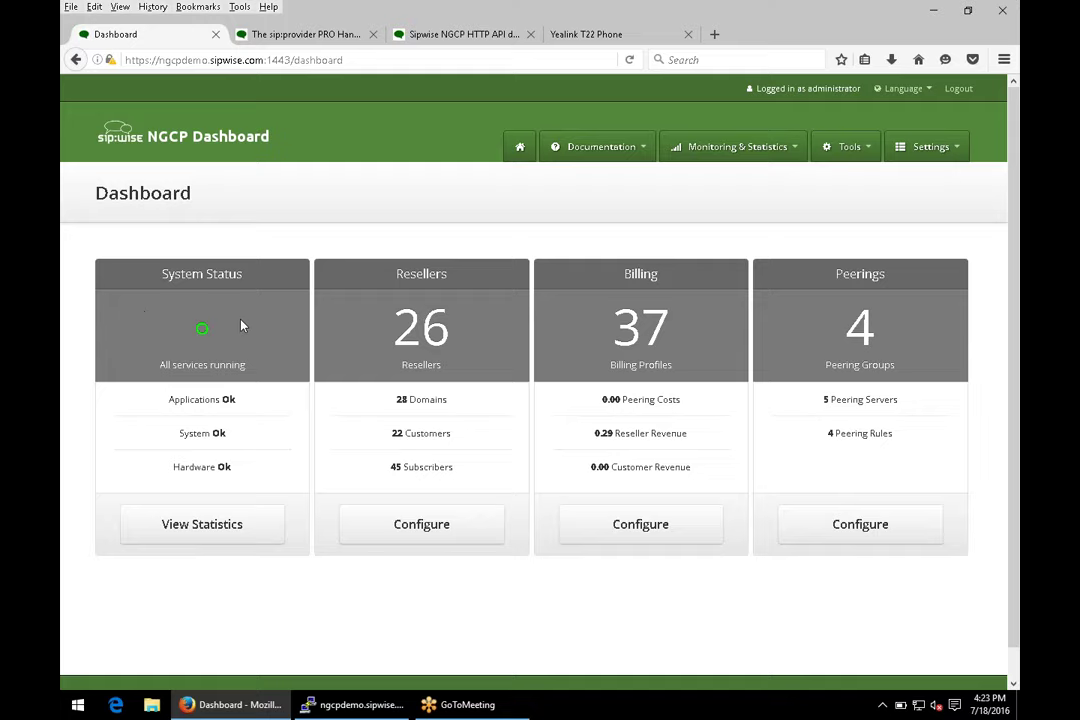
click(204, 536)
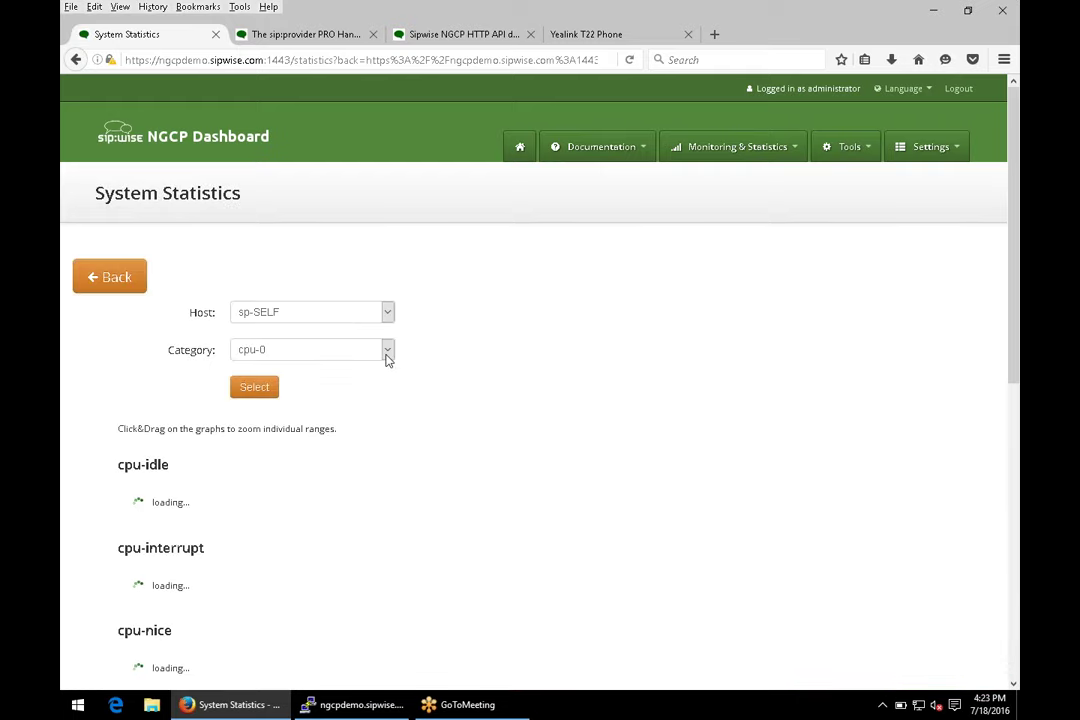
click(386, 350)
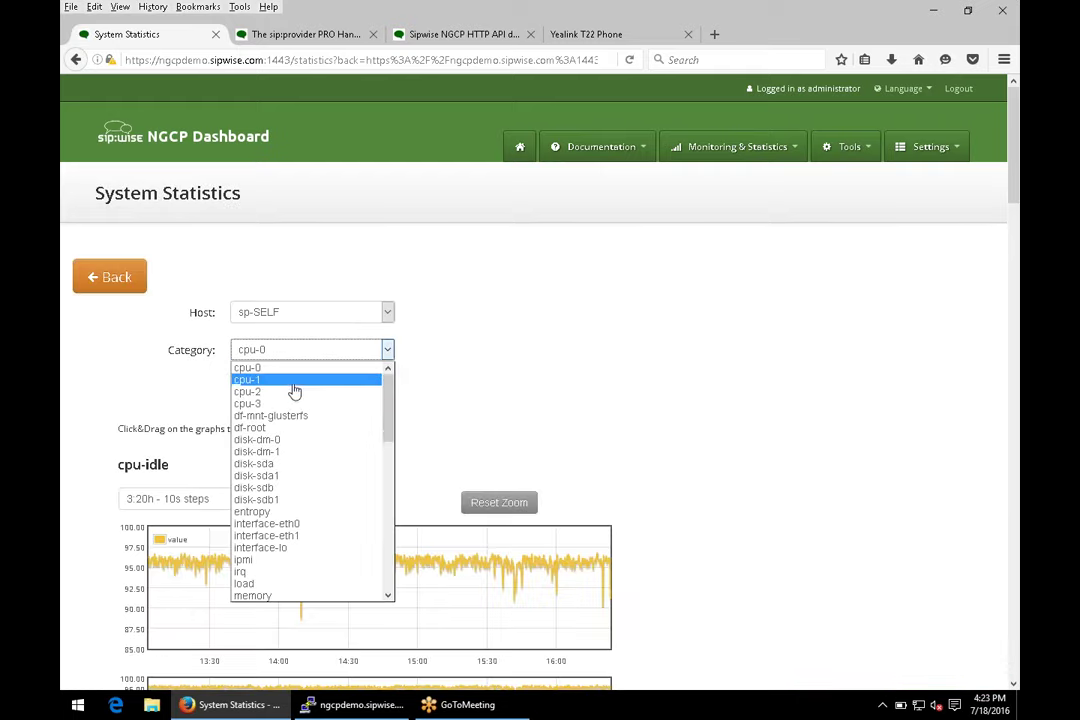
click(313, 530)
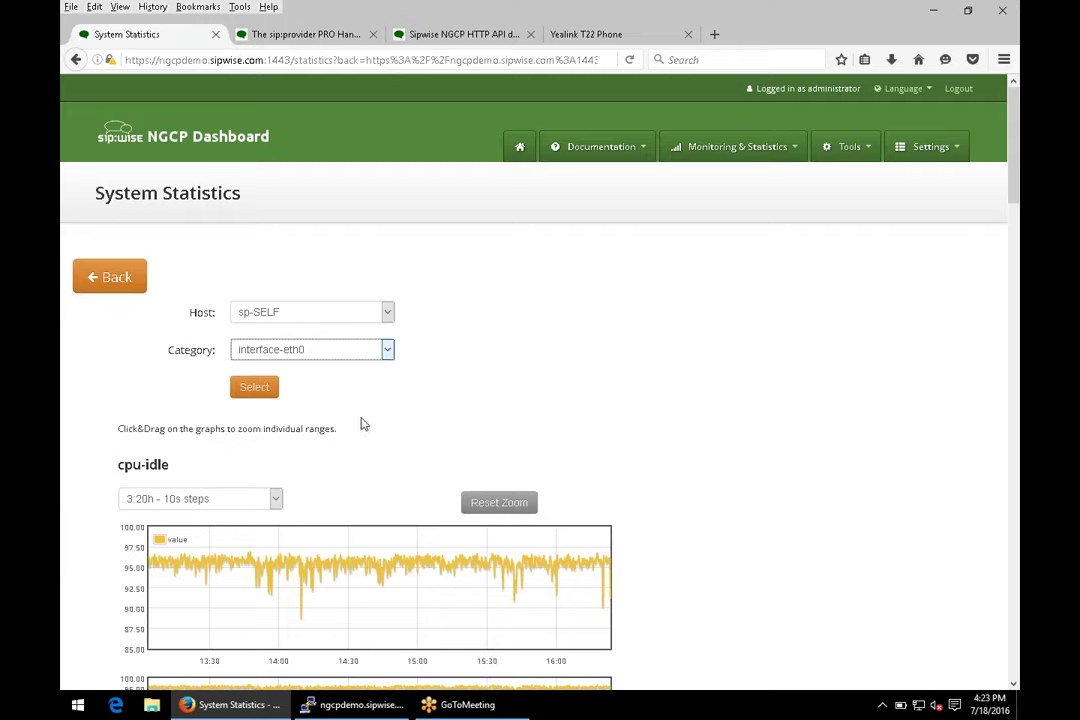
click(243, 396)
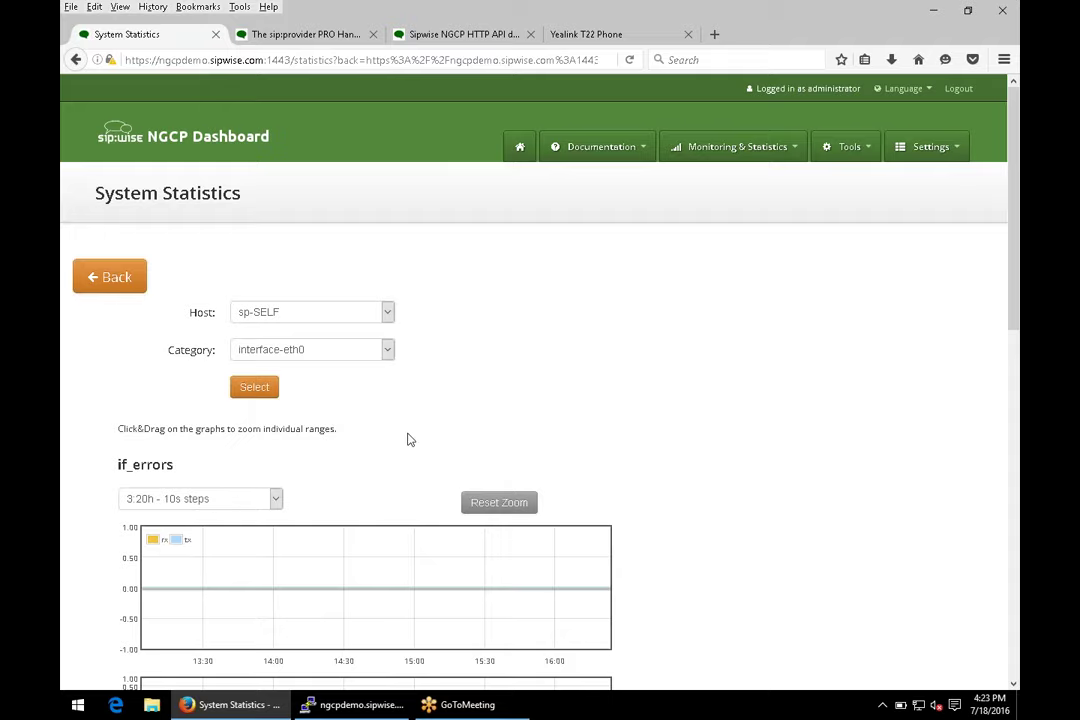
scroll(408, 440, down, 8)
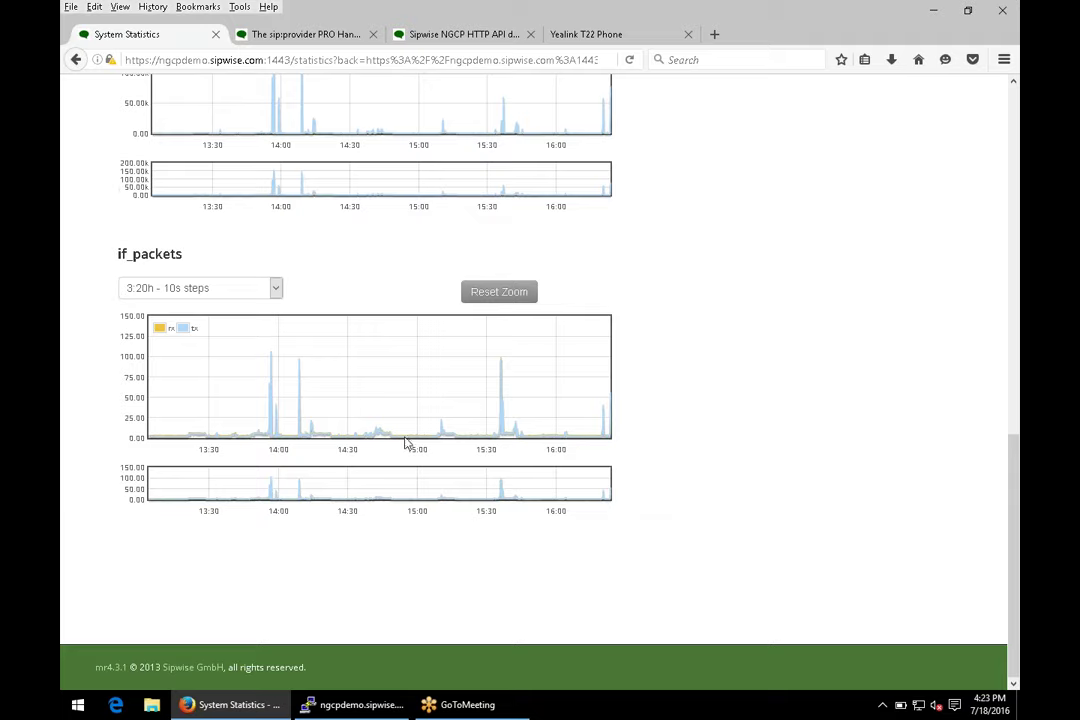
click(238, 289)
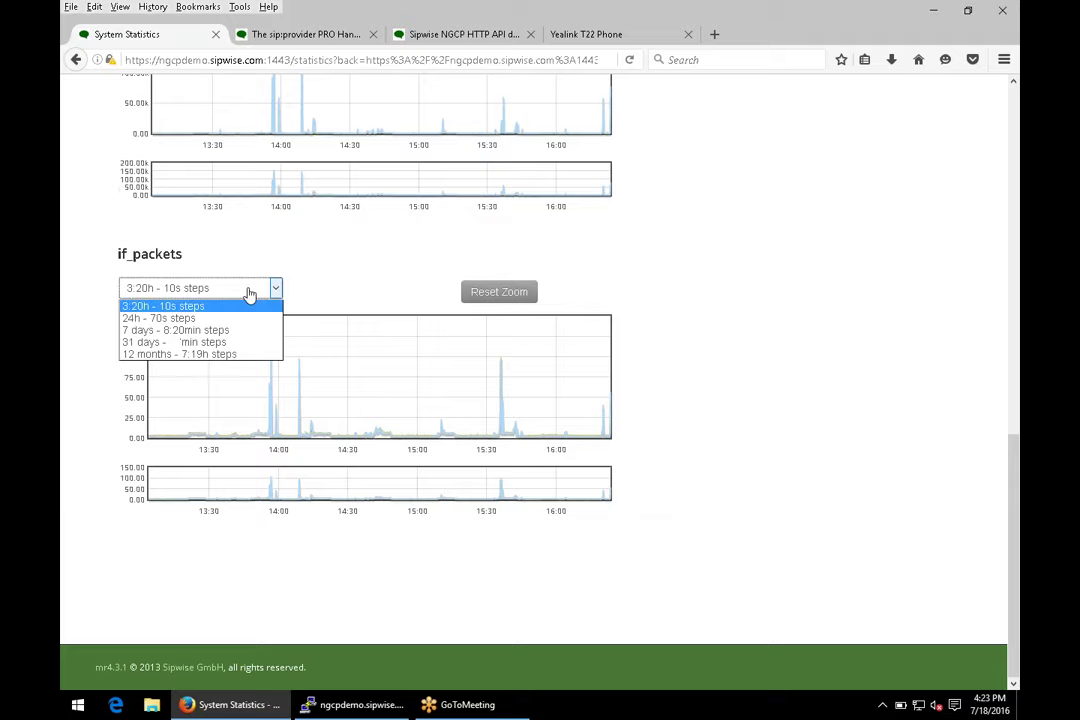
click(232, 356)
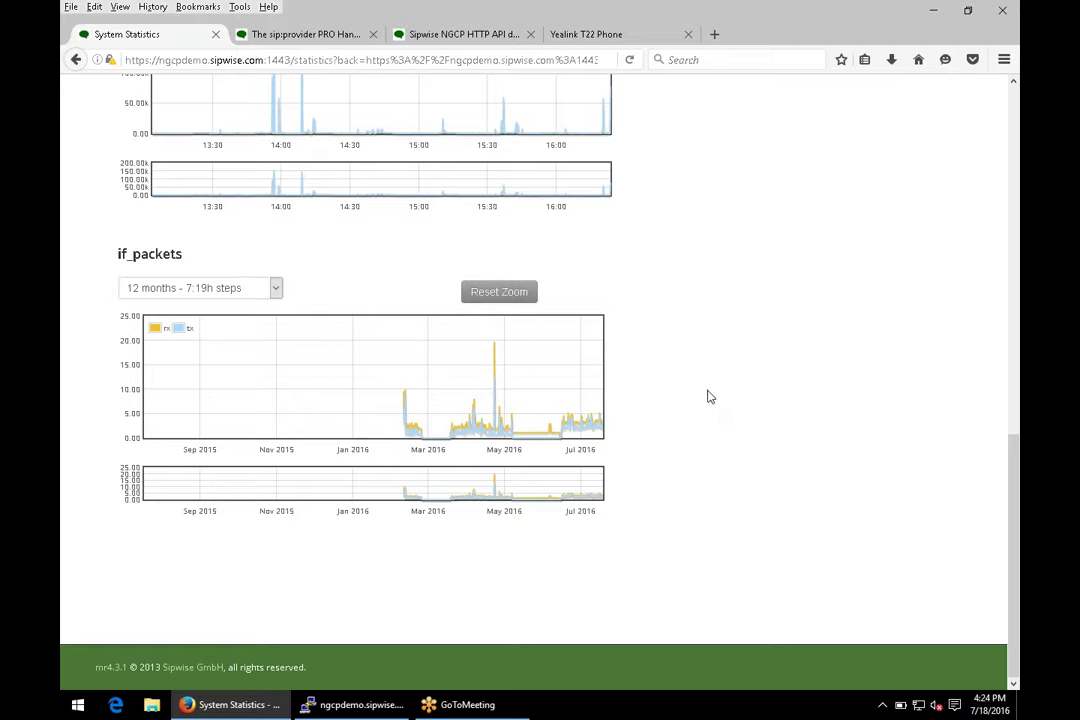
scroll(710, 392, up, 10)
click(519, 149)
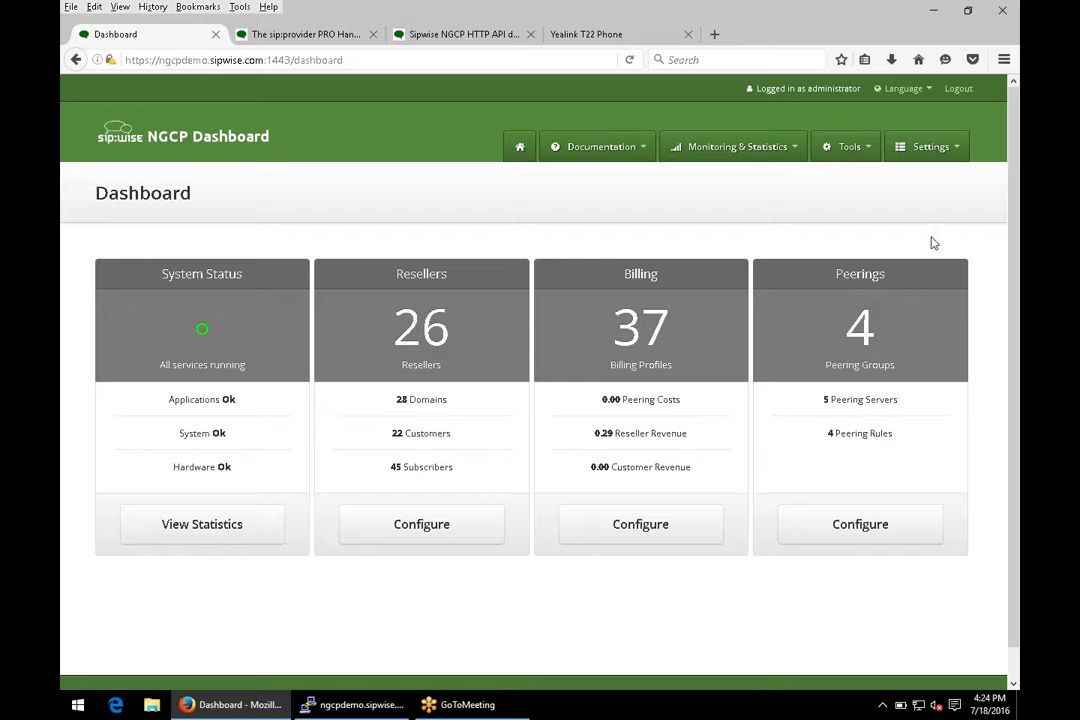
- Highlight the Peerings tile, then go to Settings > Administrators
click(888, 288)
drag(890, 283, 836, 274)
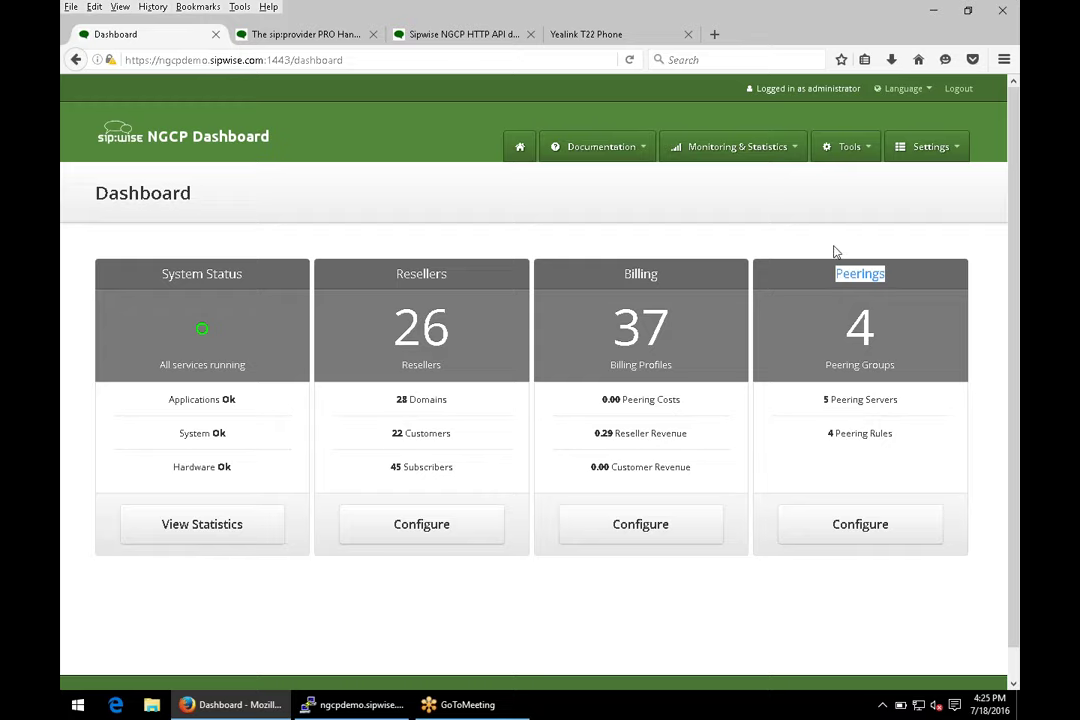
click(933, 150)
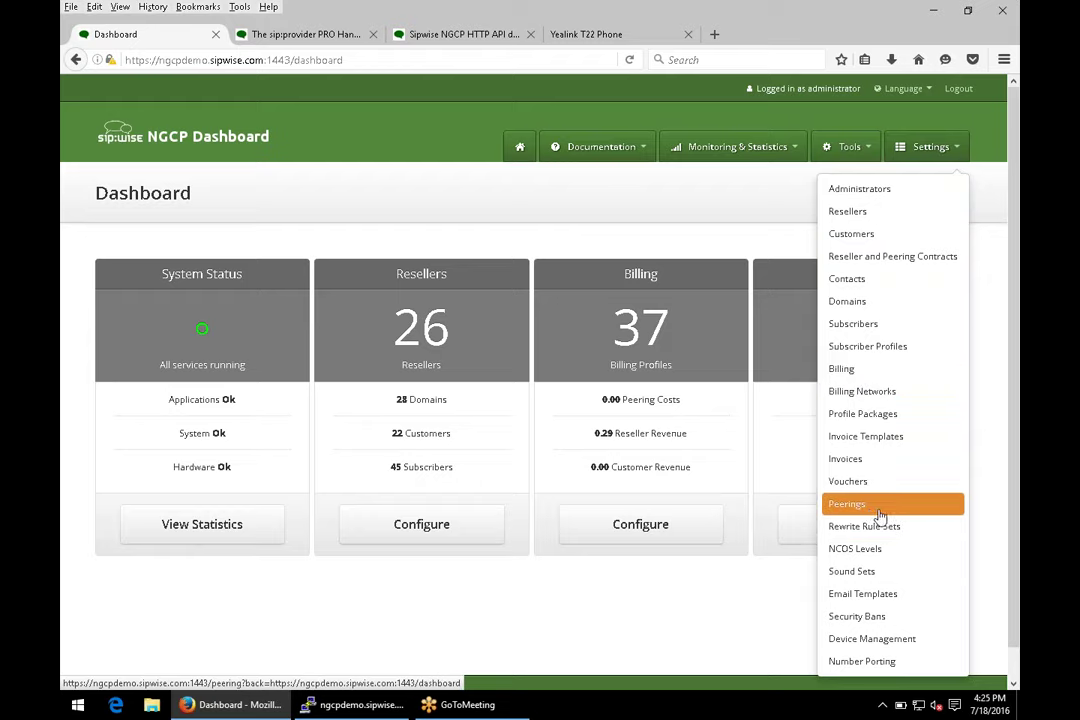
click(990, 285)
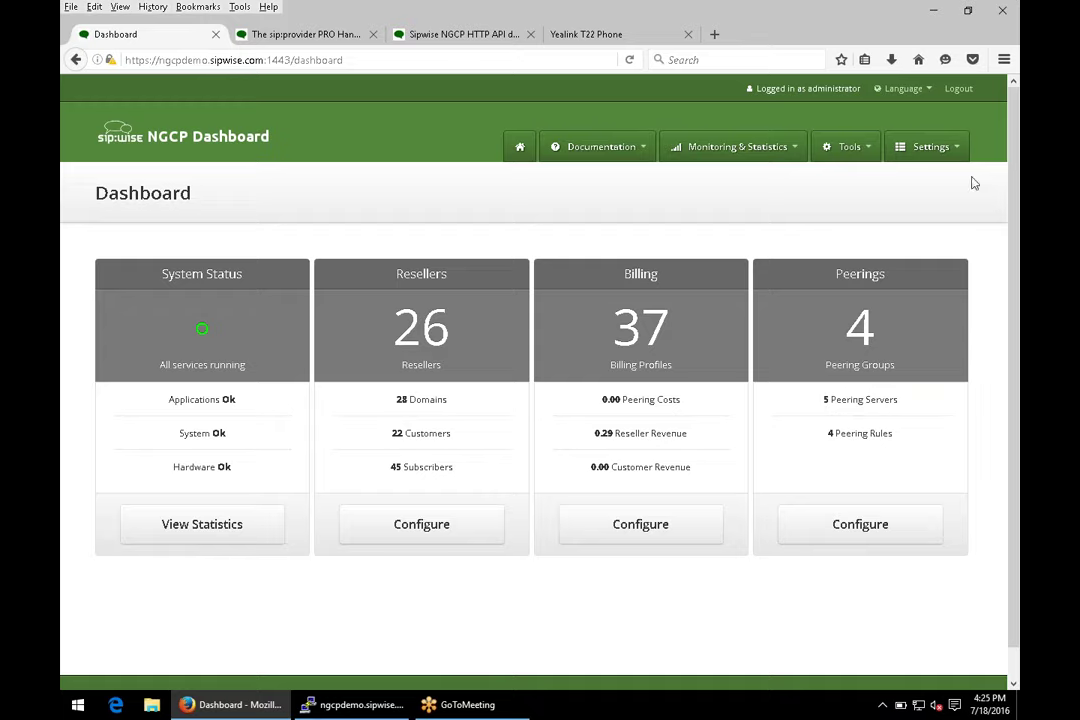
click(922, 147)
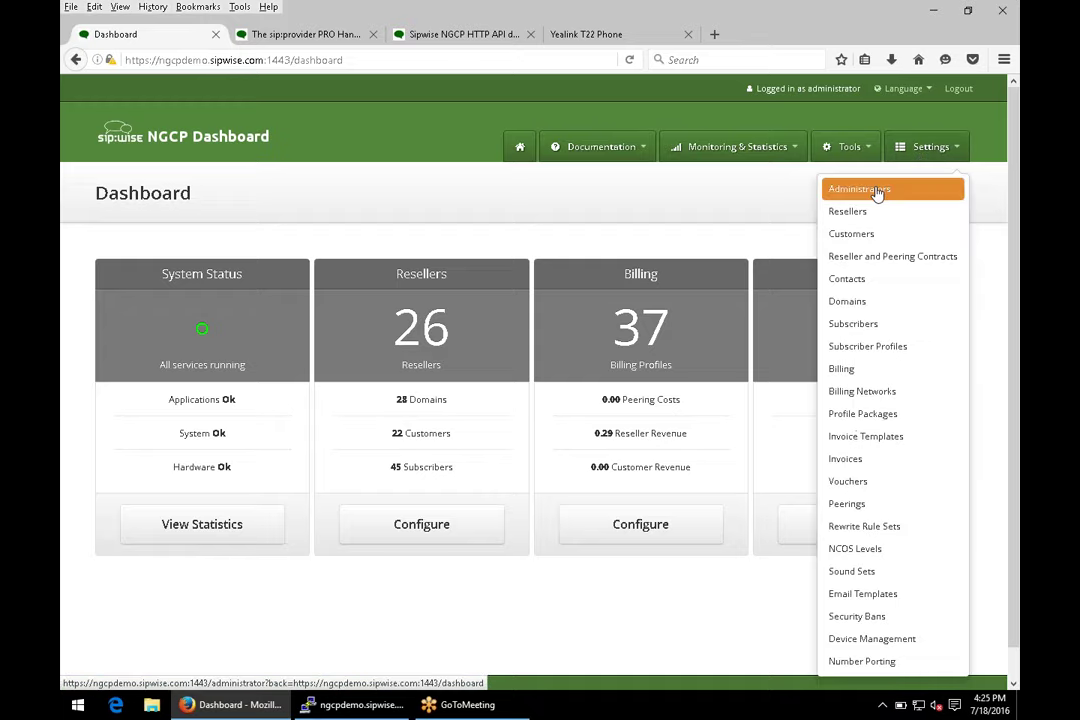
click(879, 190)
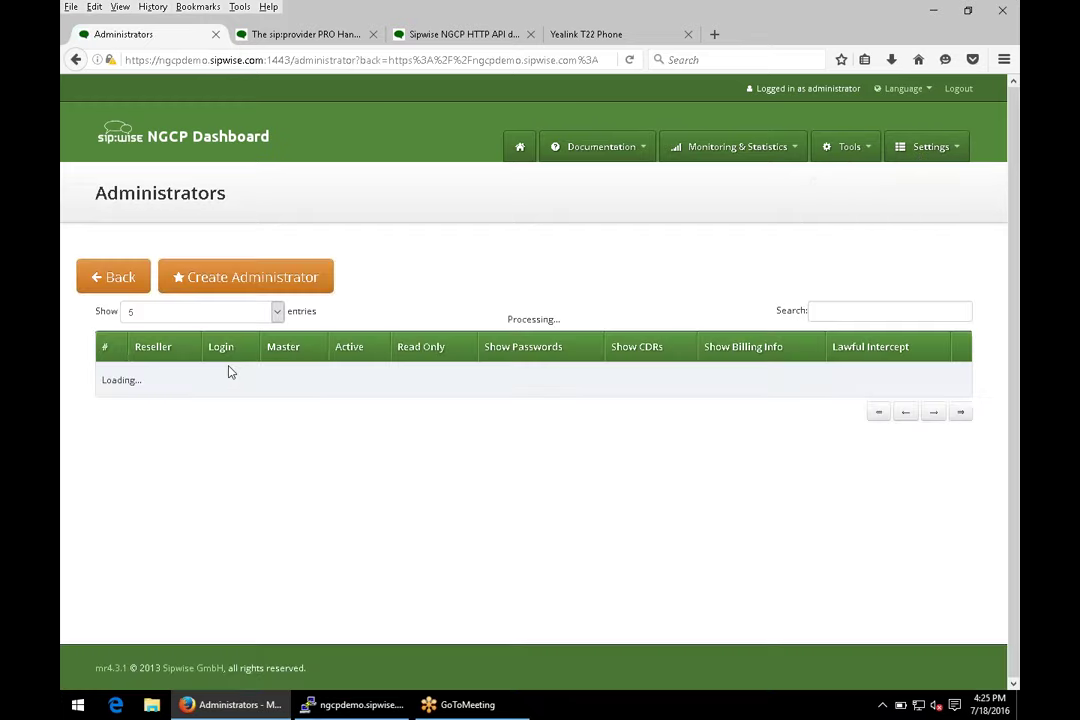
- Highlight the first administrator's login, then go to Monitoring & Statistics > SIP Call Flows
drag(187, 380, 716, 391)
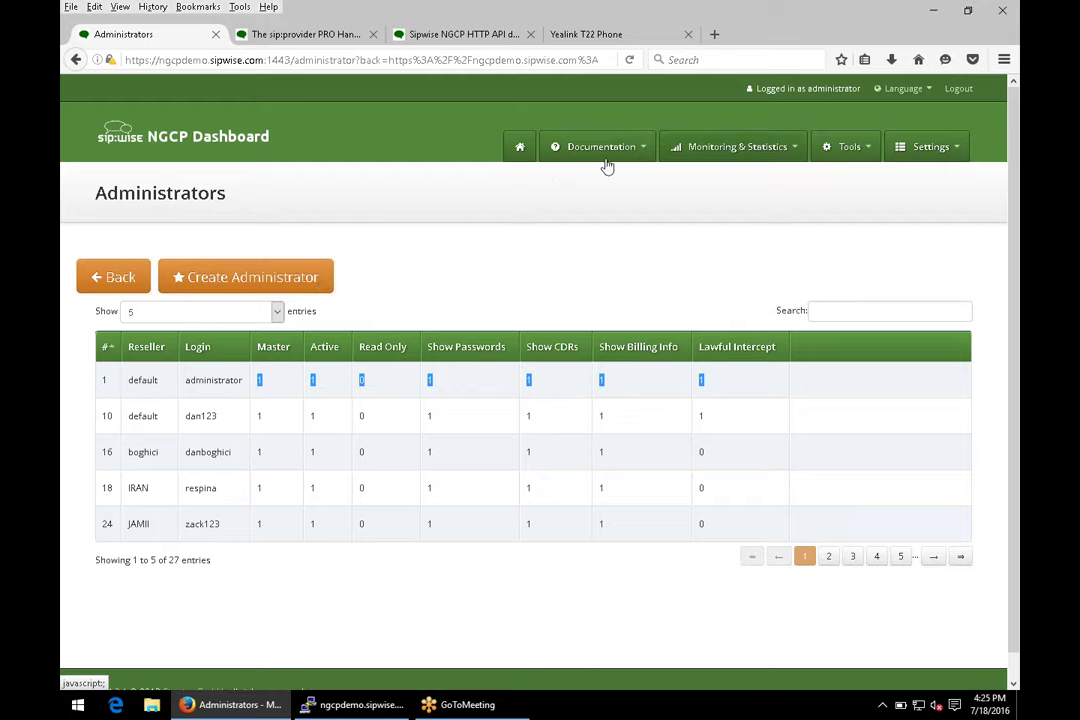
click(711, 155)
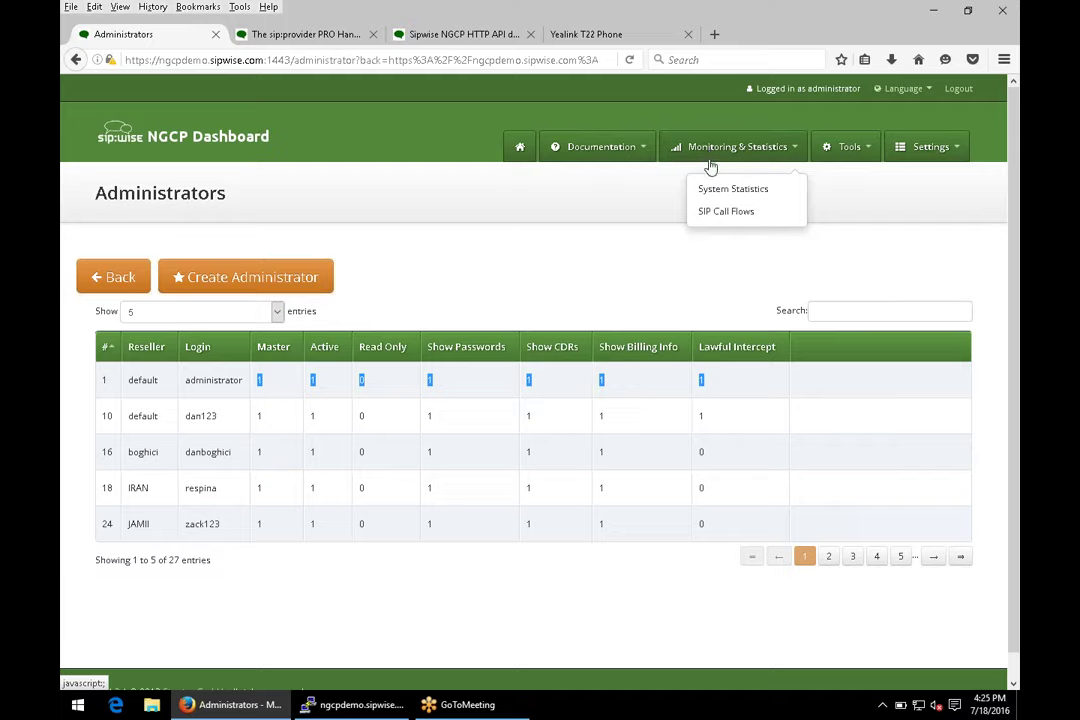
click(726, 219)
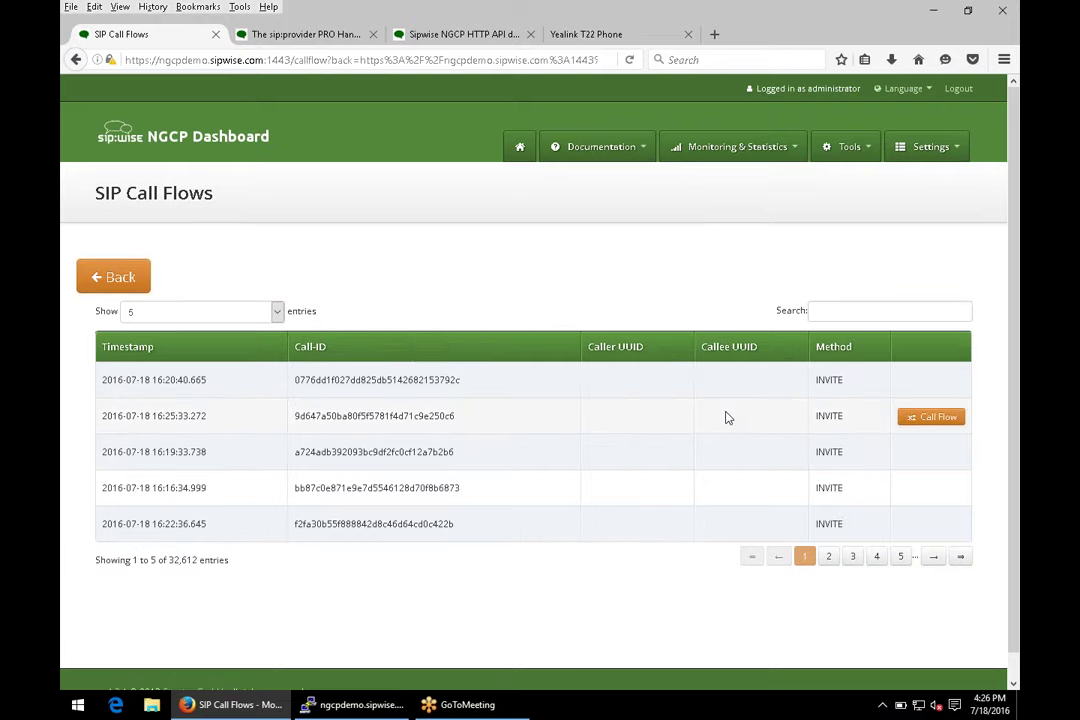
click(278, 313)
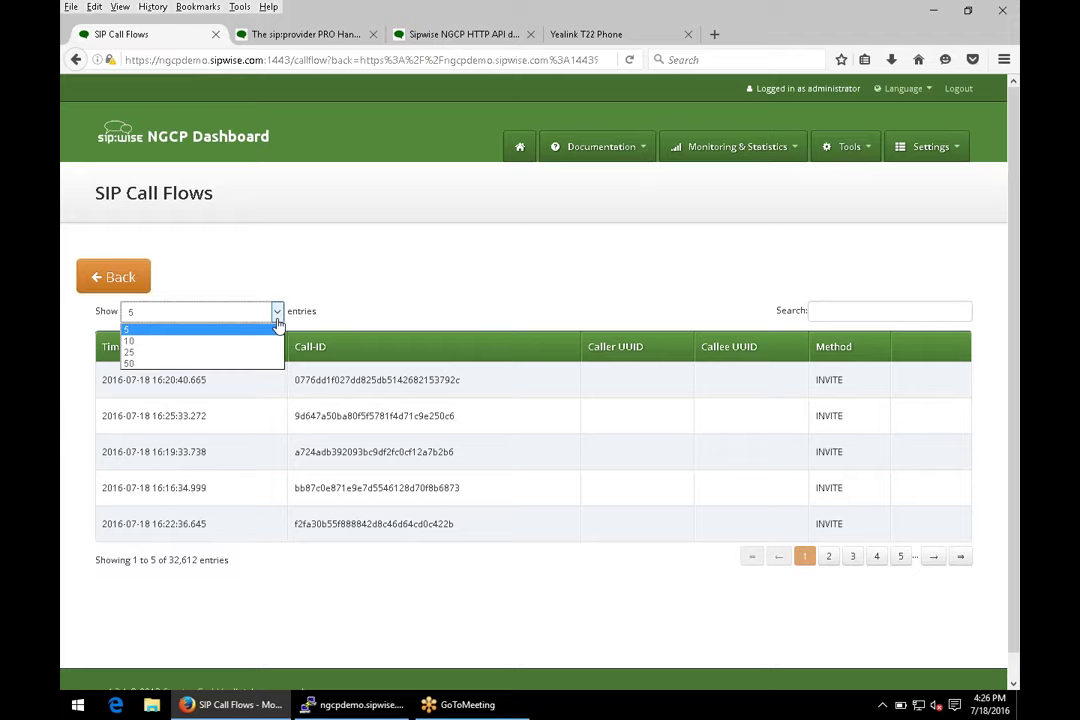
click(243, 364)
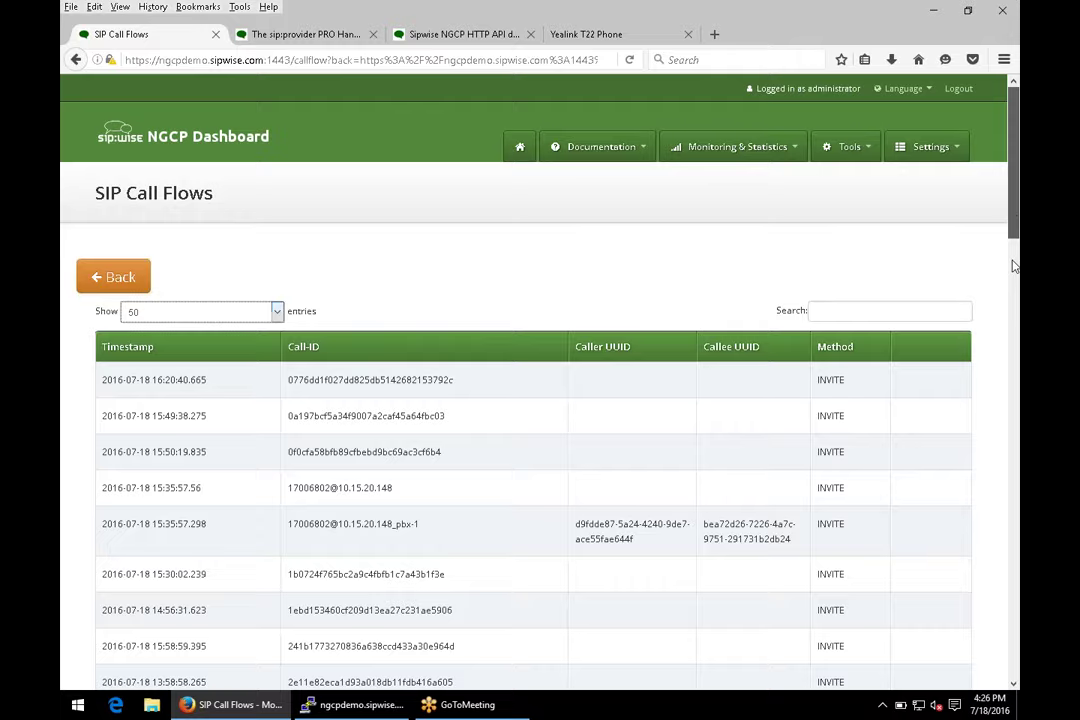
scroll(1013, 265, down, 20)
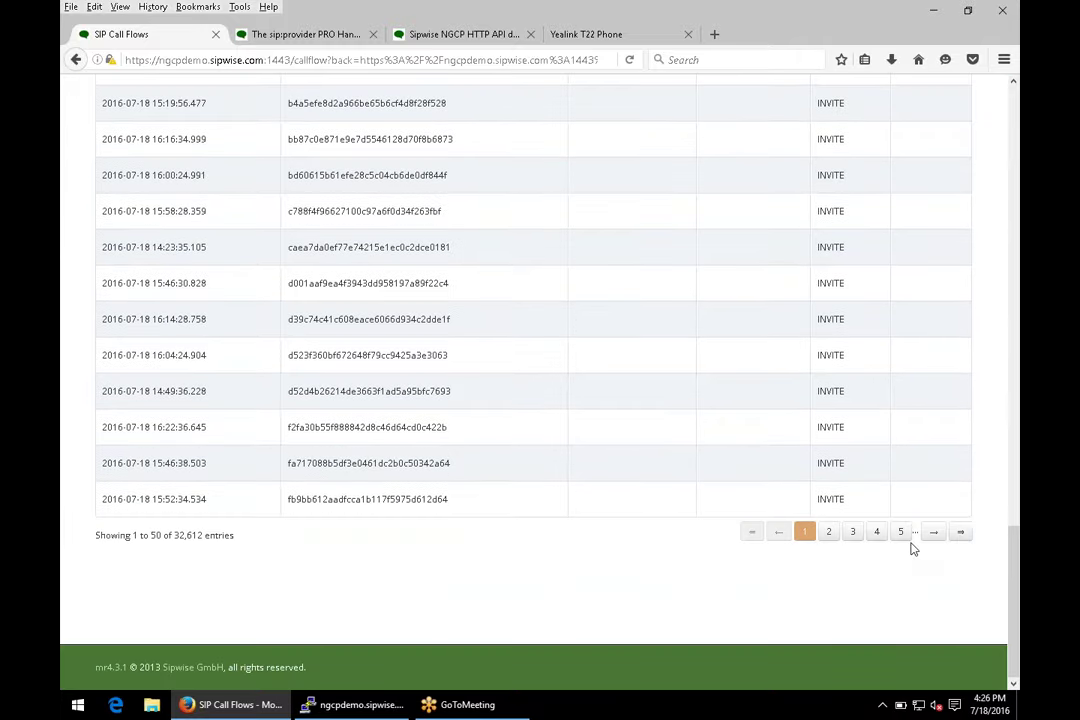
drag(1016, 551, 1016, 162)
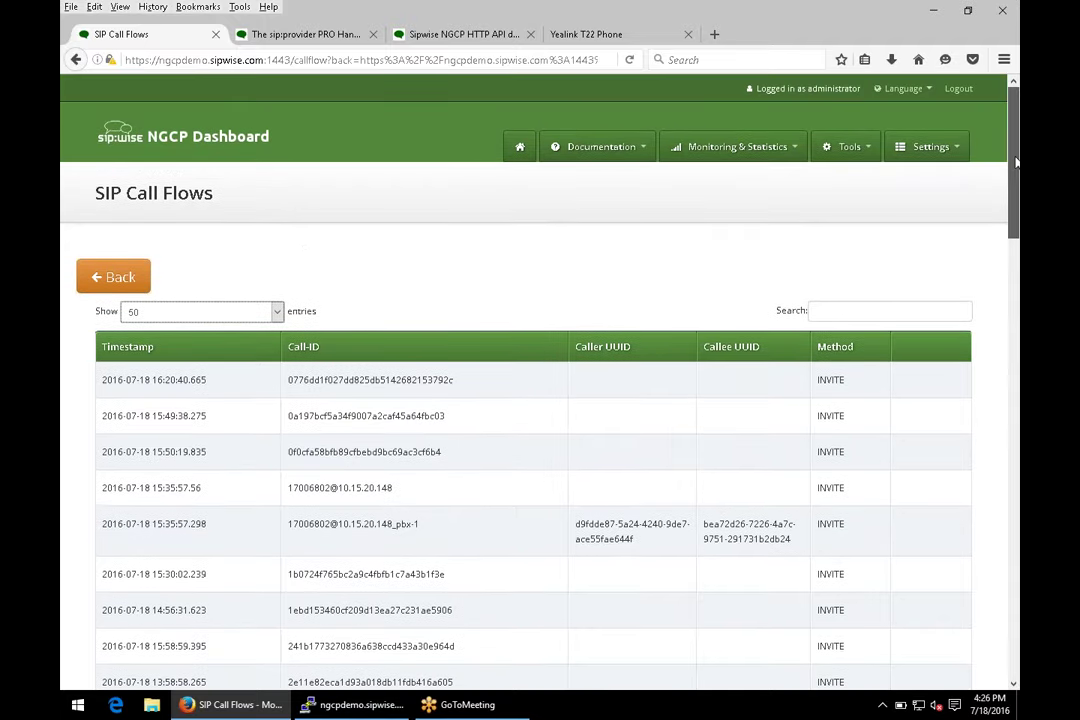
scroll(620, 320, down, 3)
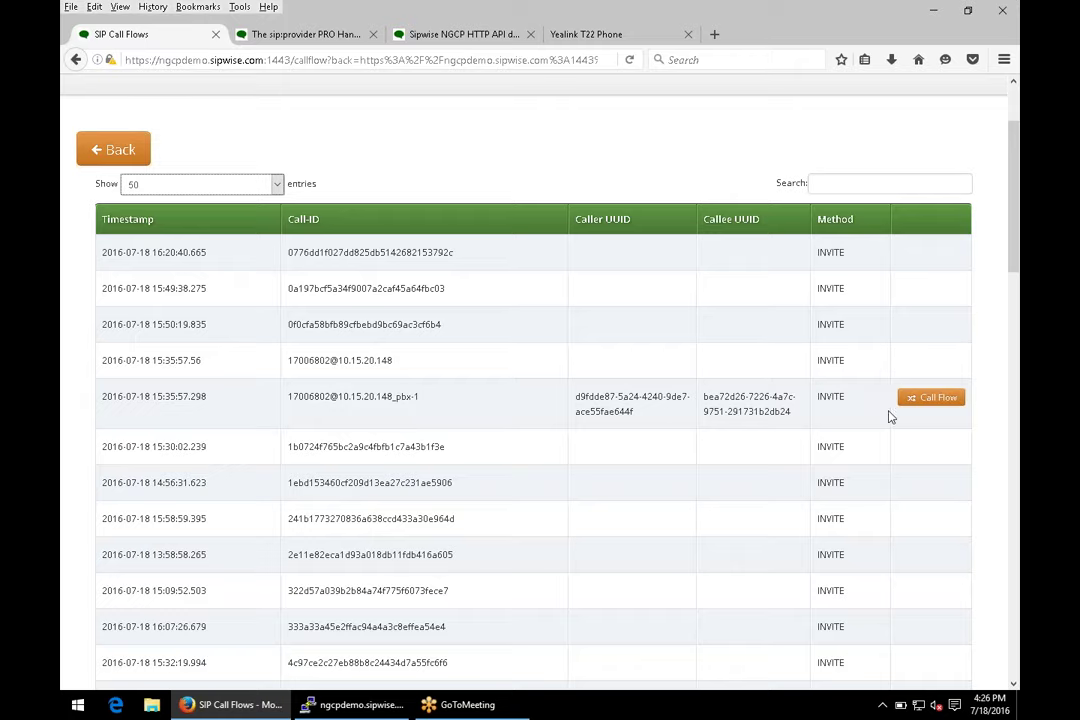
click(930, 401)
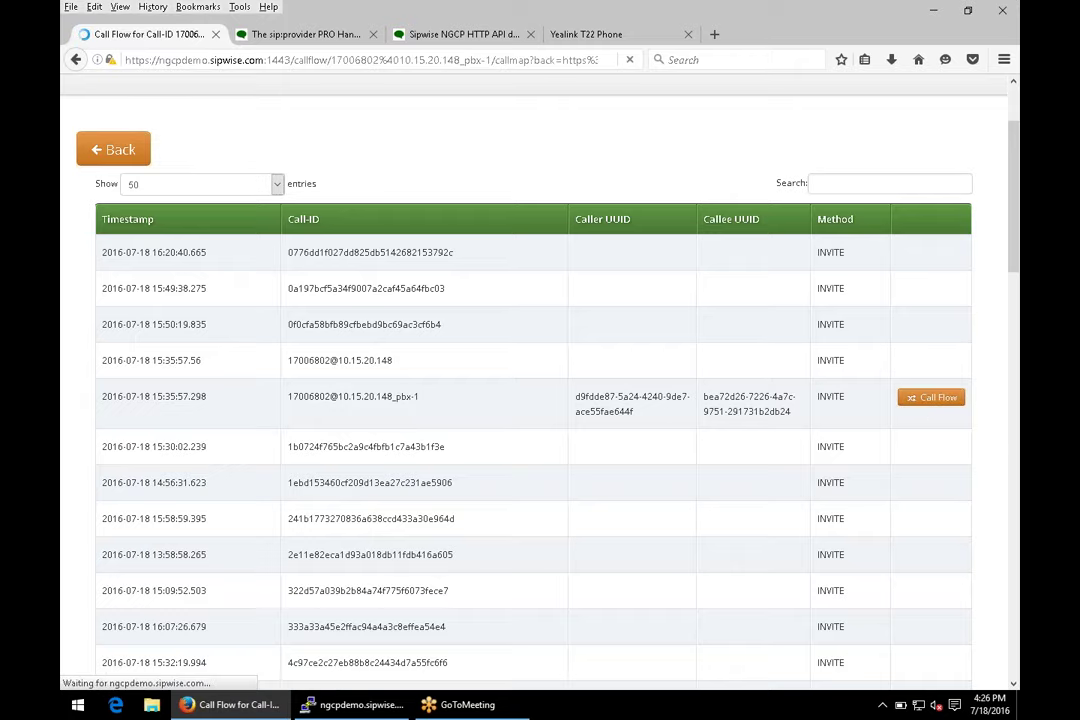
- Browse the call flow diagram and open the packet details of message 2, the INVITE
scroll(800, 395, down, 10)
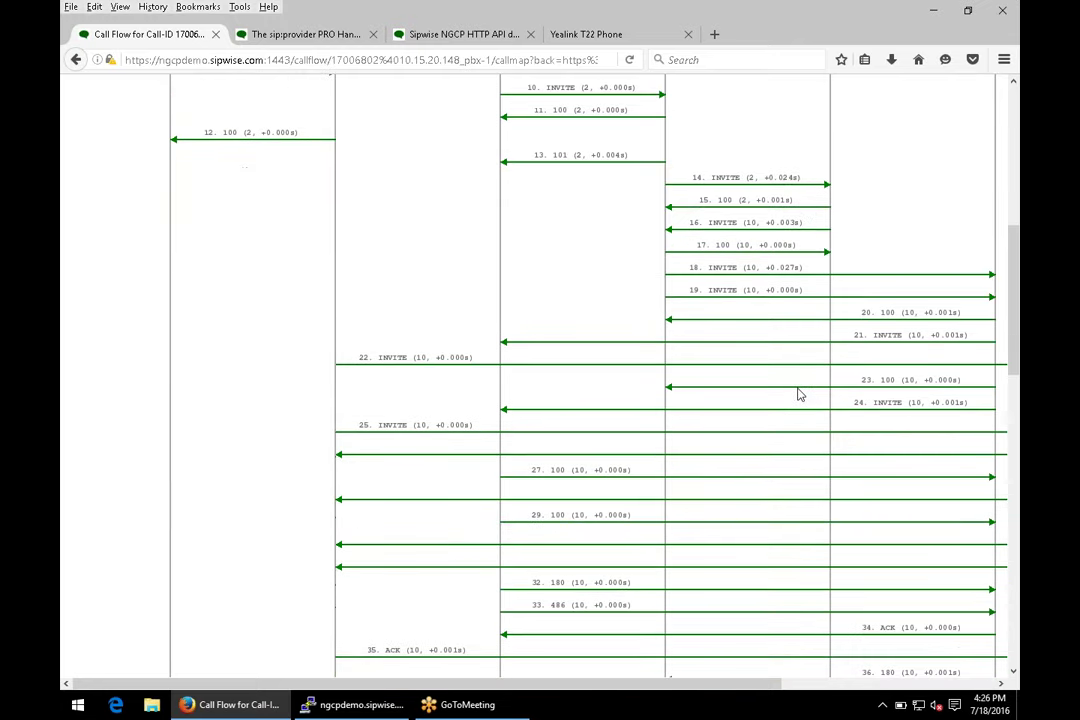
scroll(800, 395, down, 8)
scroll(330, 450, up, 19)
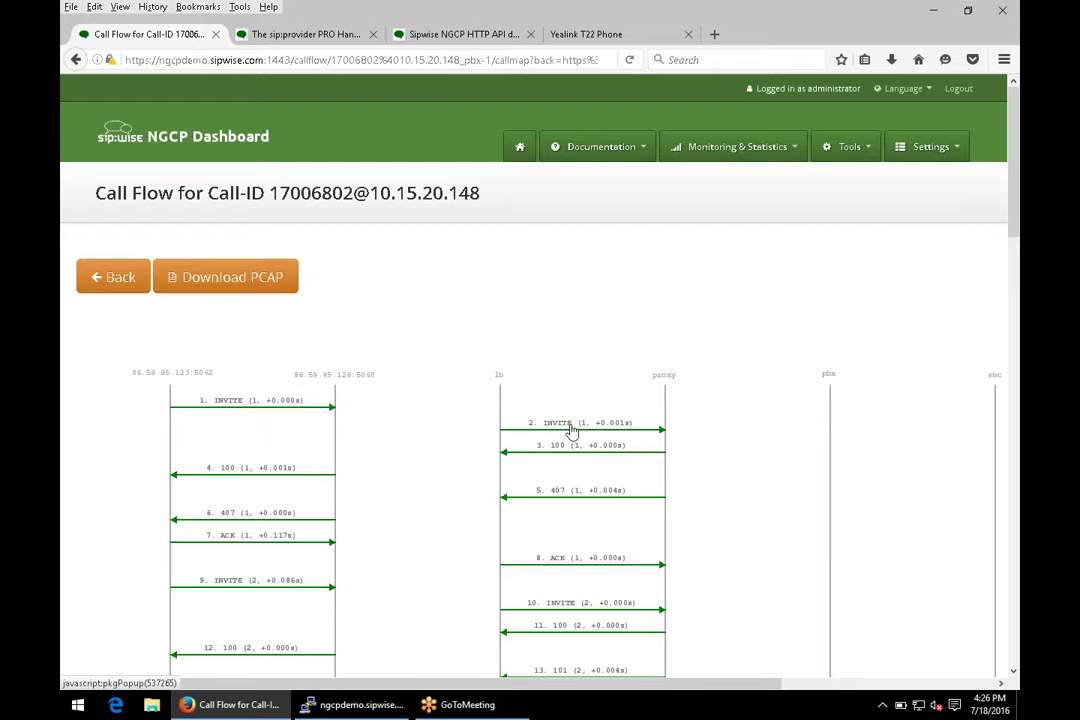
click(573, 430)
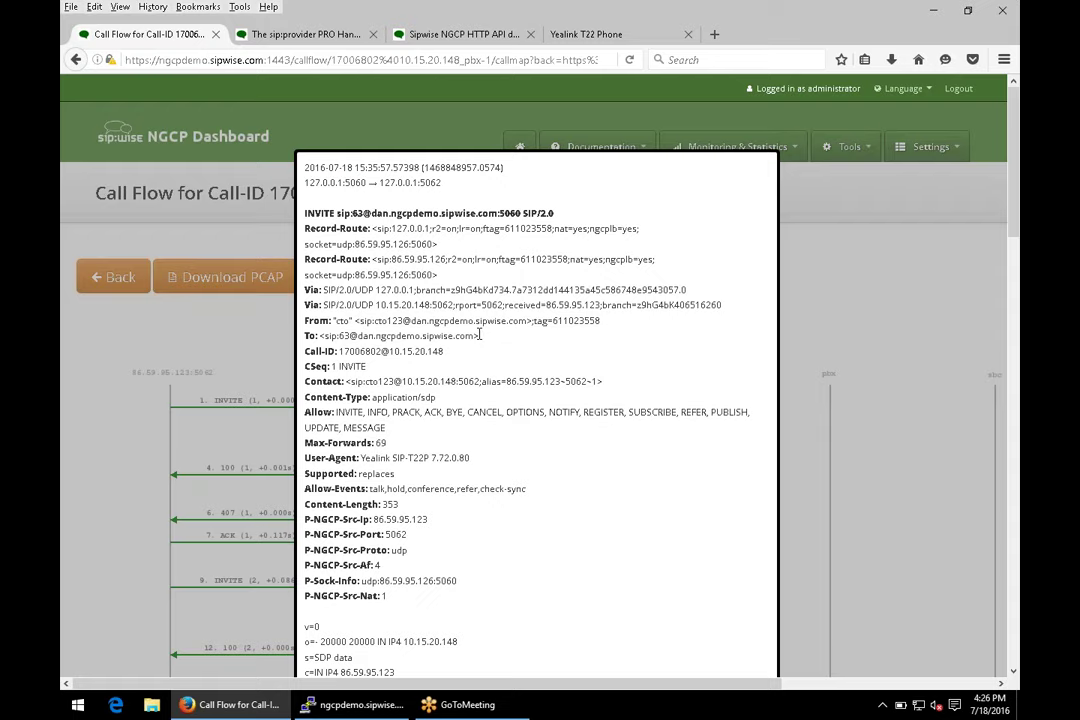
- Inspect the INVITE's SIP headers and SDP audio port and codec list
scroll(481, 335, down, 5)
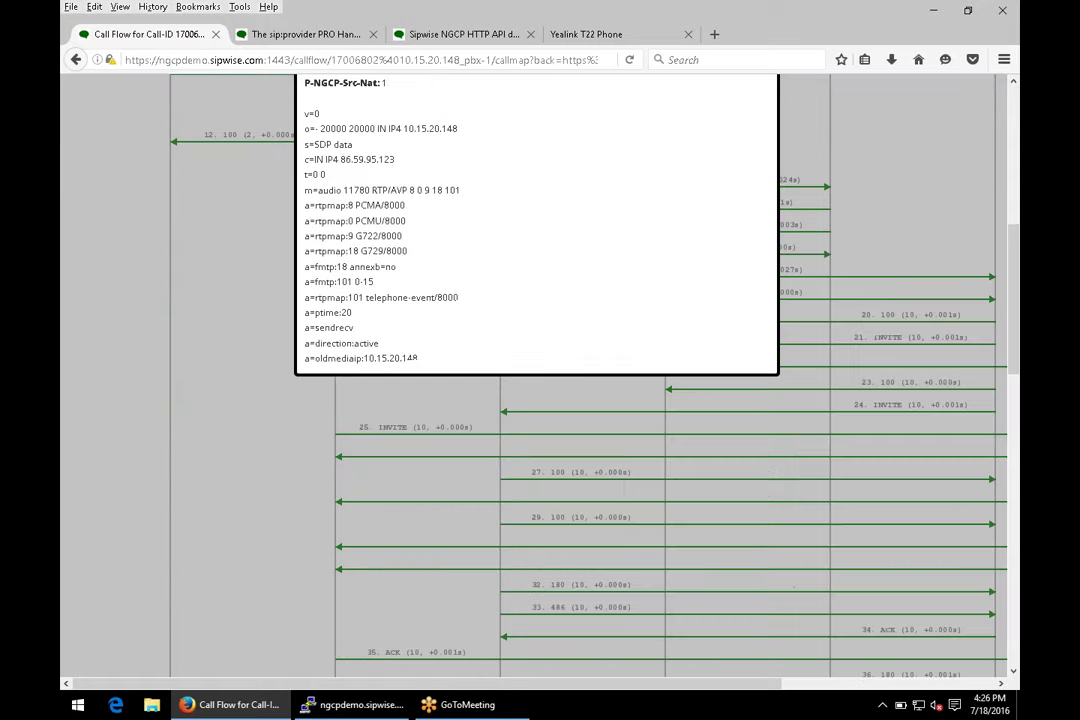
scroll(540, 370, up, 3)
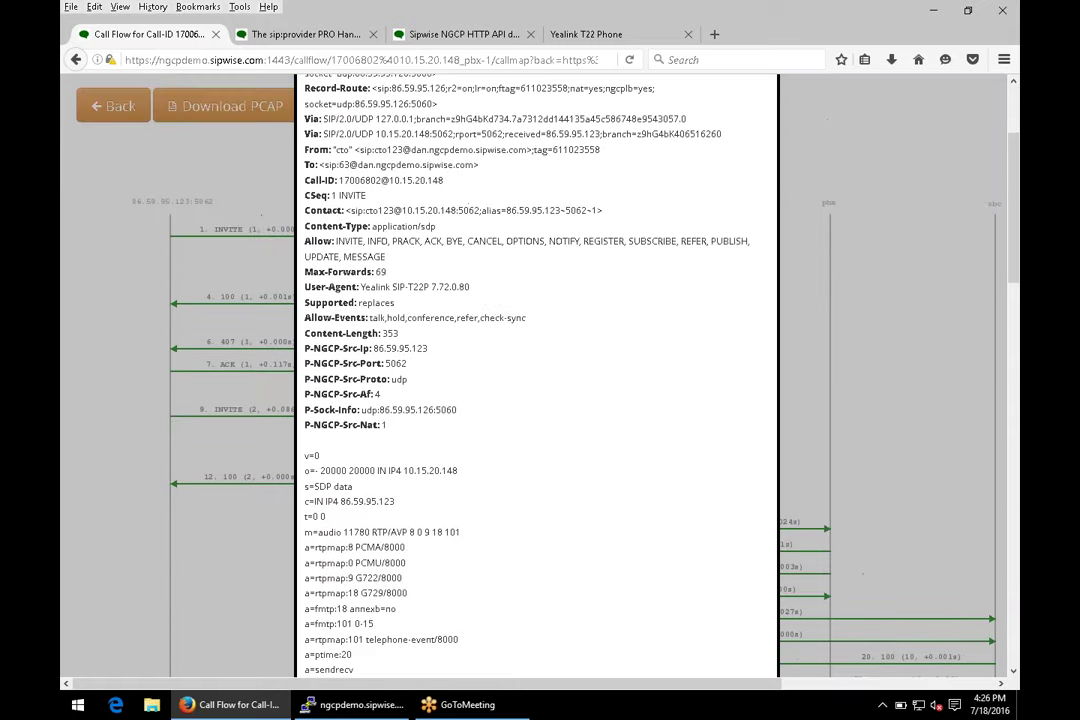
scroll(405, 333, up, 3)
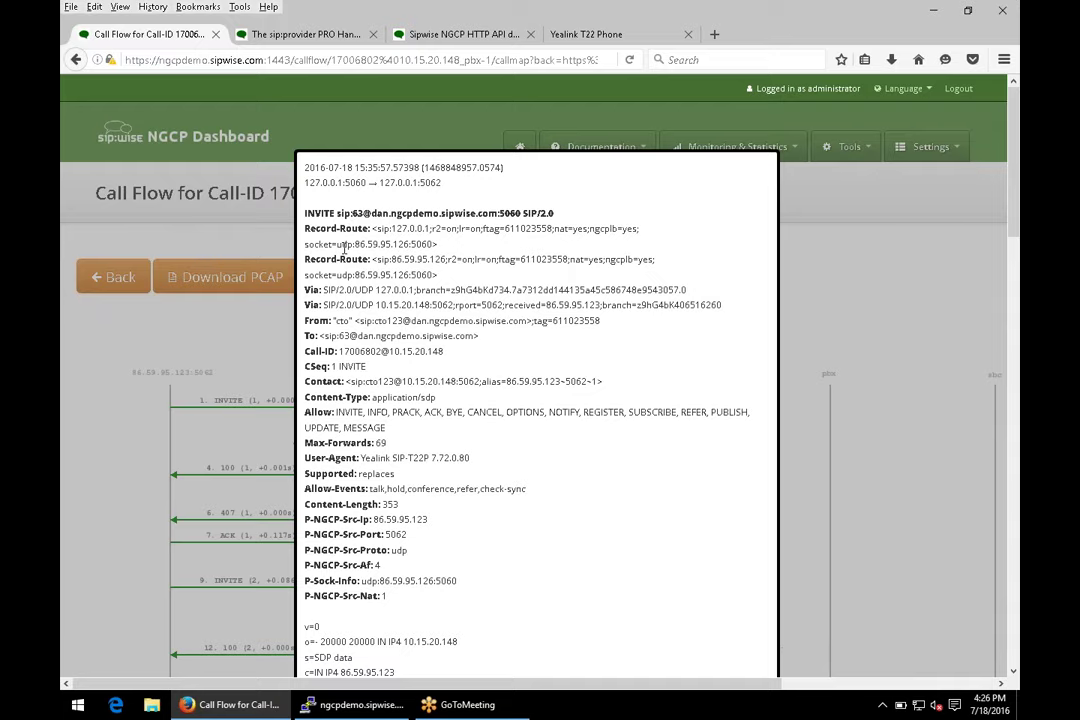
scroll(399, 340, down, 9)
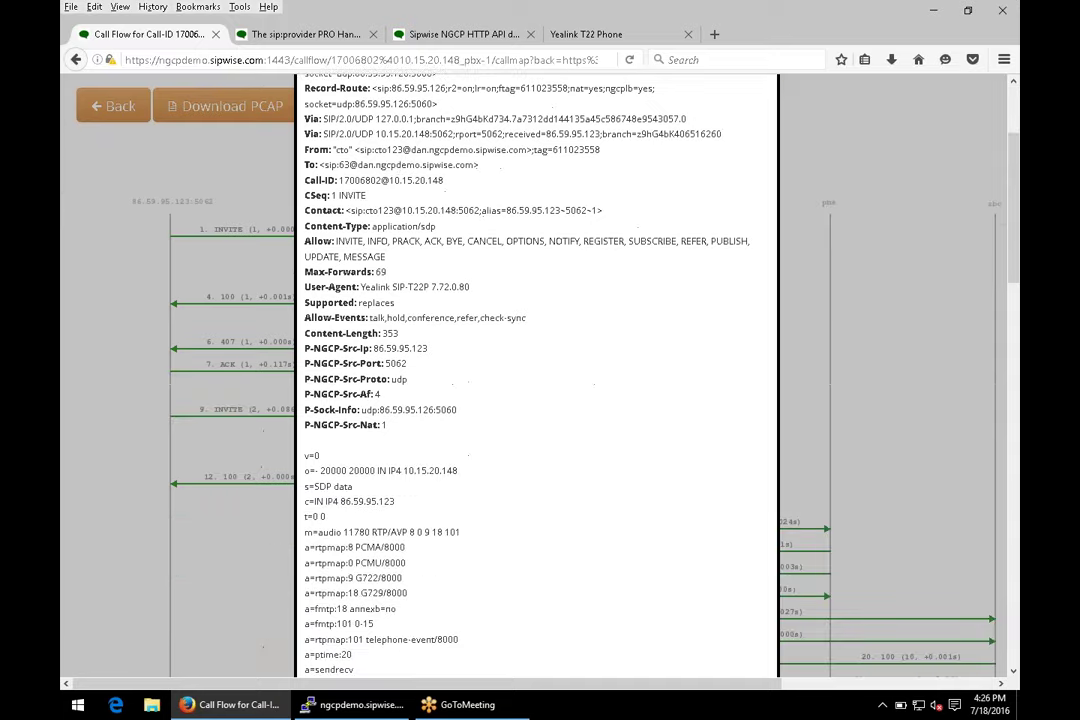
drag(357, 190, 464, 194)
click(475, 212)
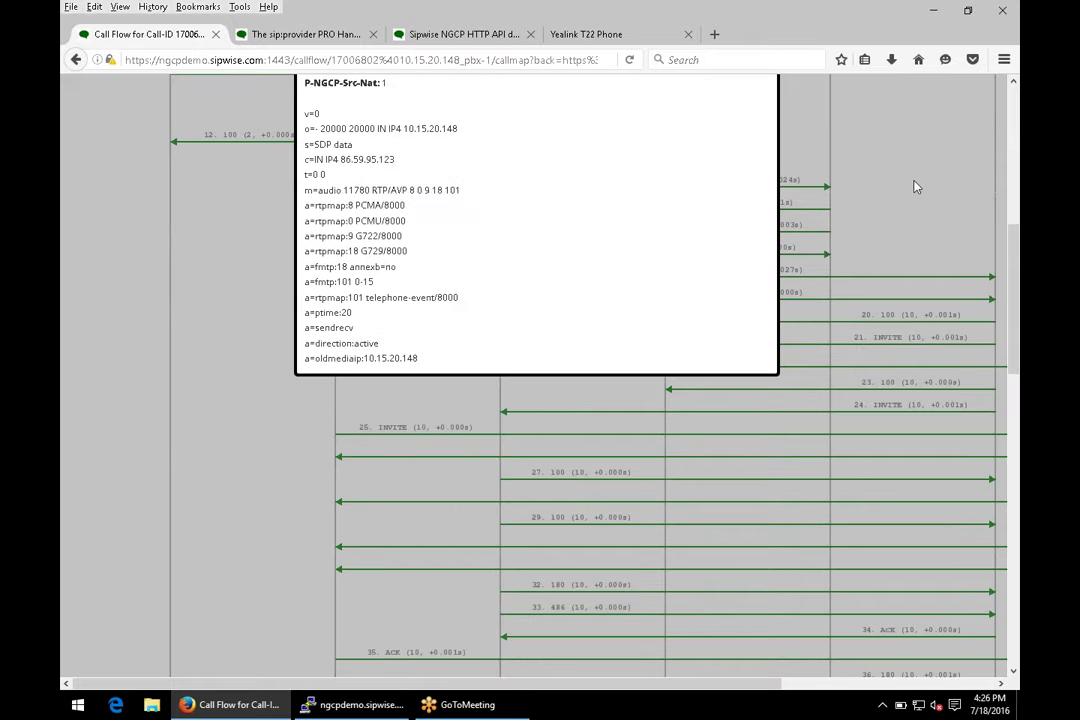
scroll(914, 186, up, 8)
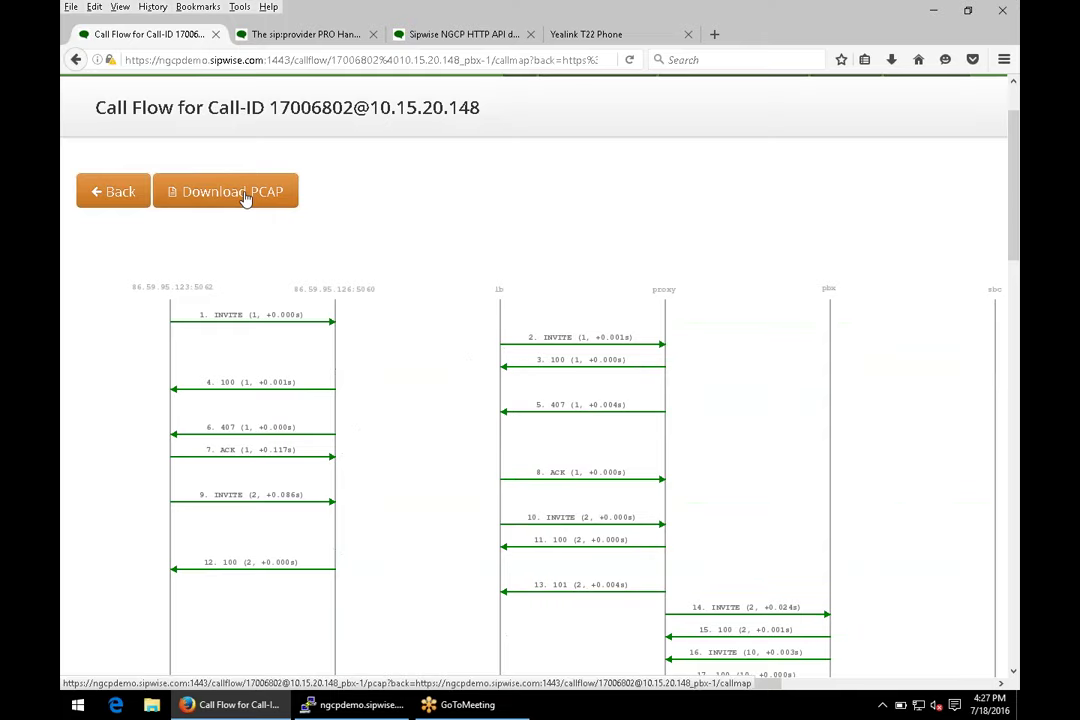
click(245, 196)
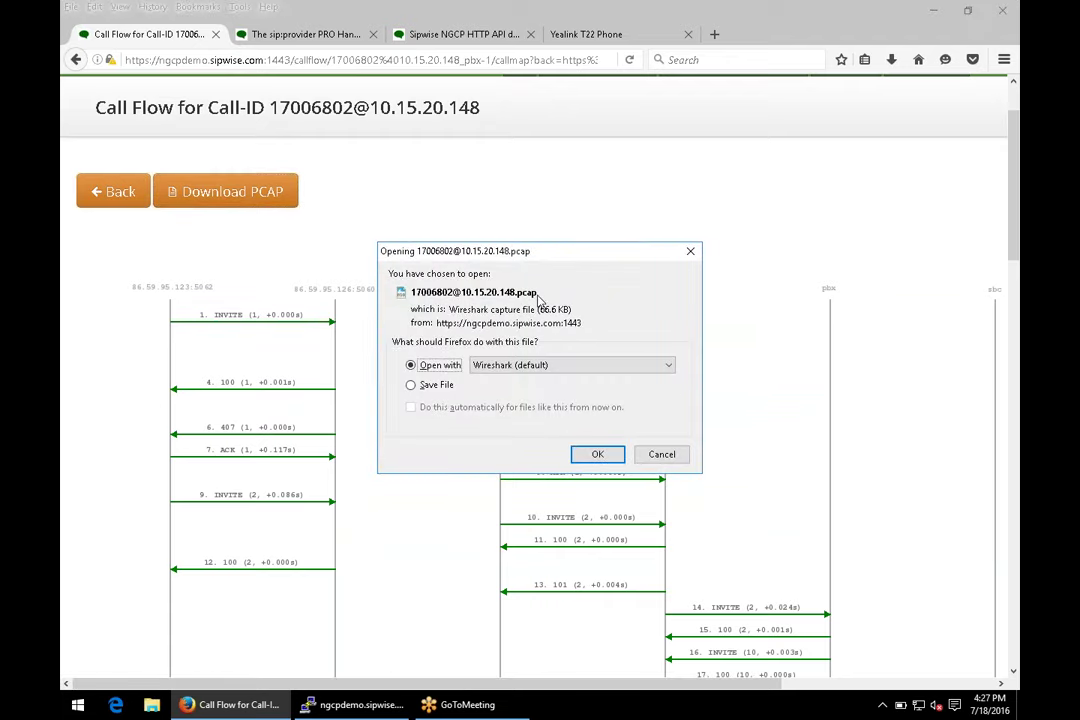
click(440, 385)
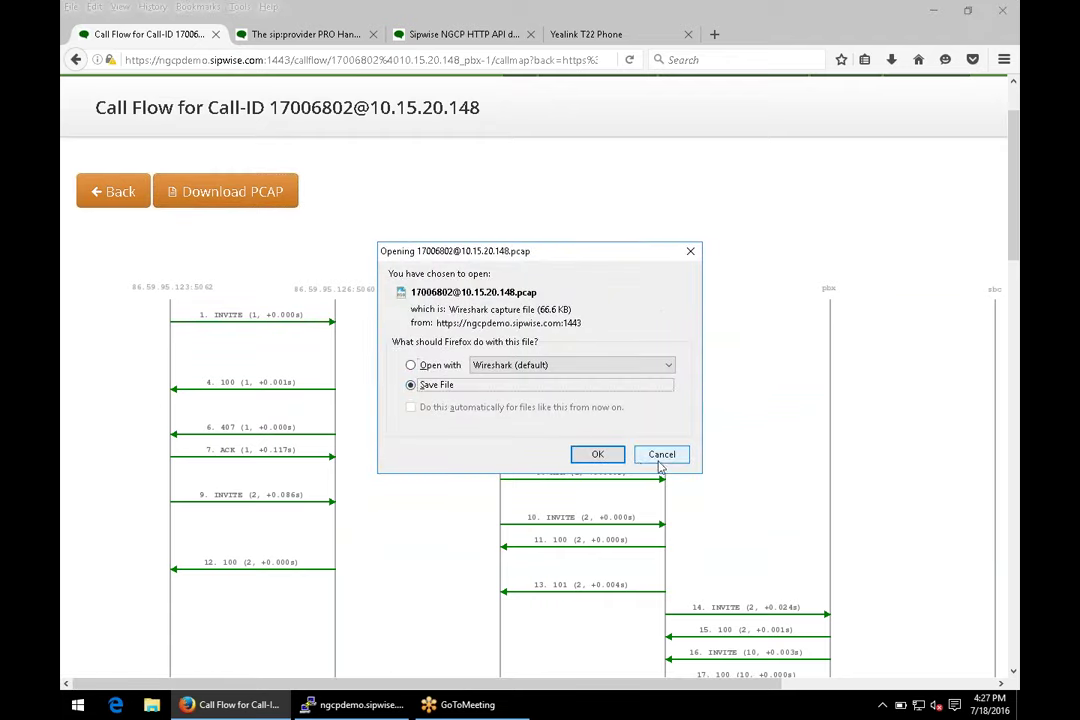
click(598, 454)
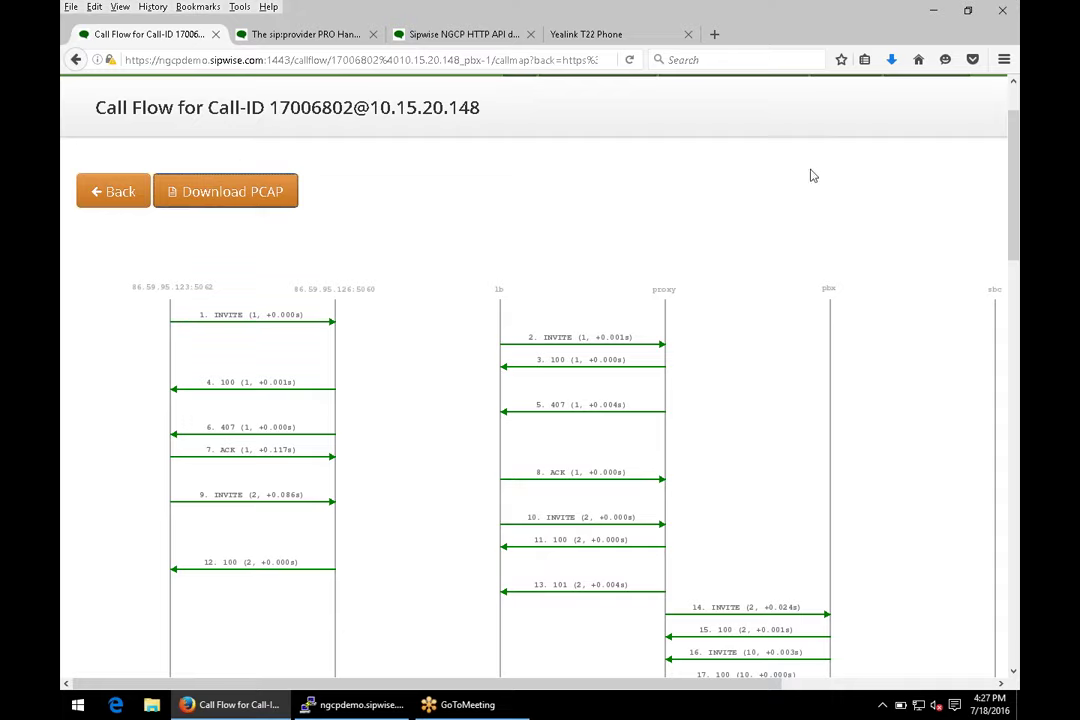
drag(1013, 158, 1015, 118)
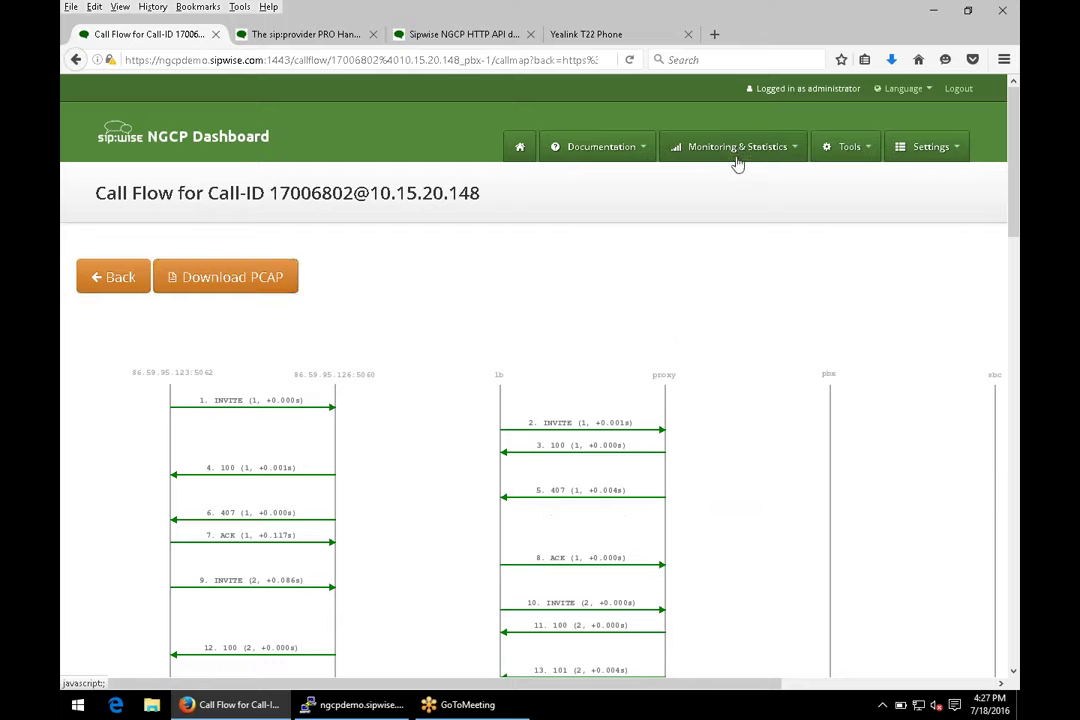
- Go to the Call Routing Verification page under Tools
click(737, 164)
click(737, 160)
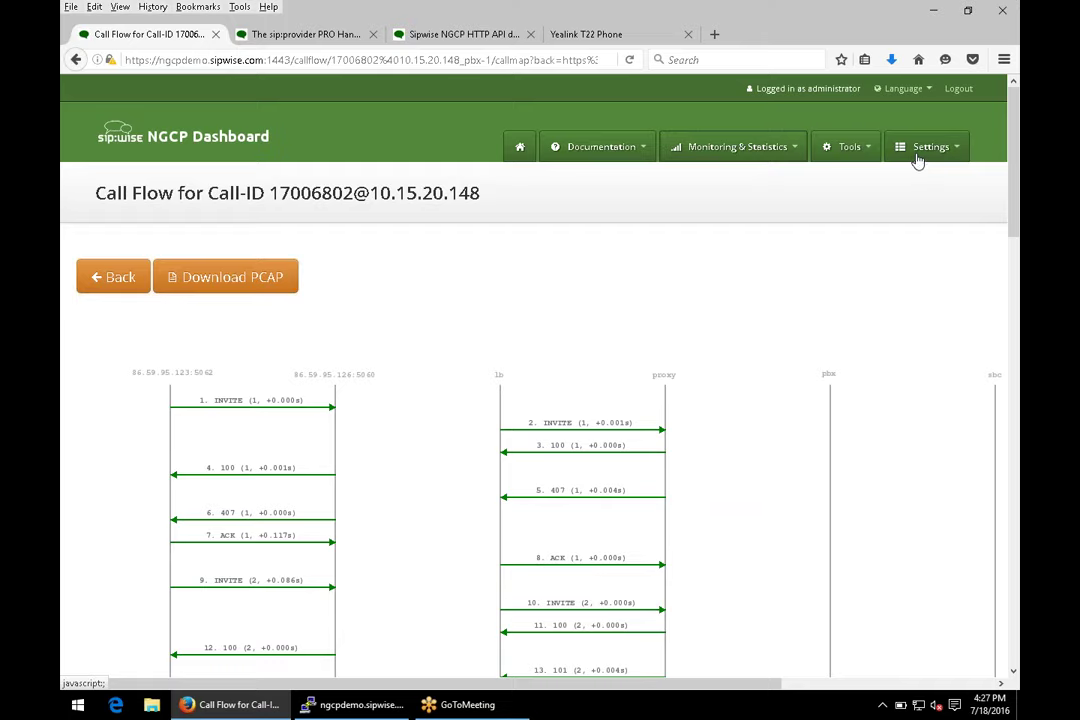
click(840, 155)
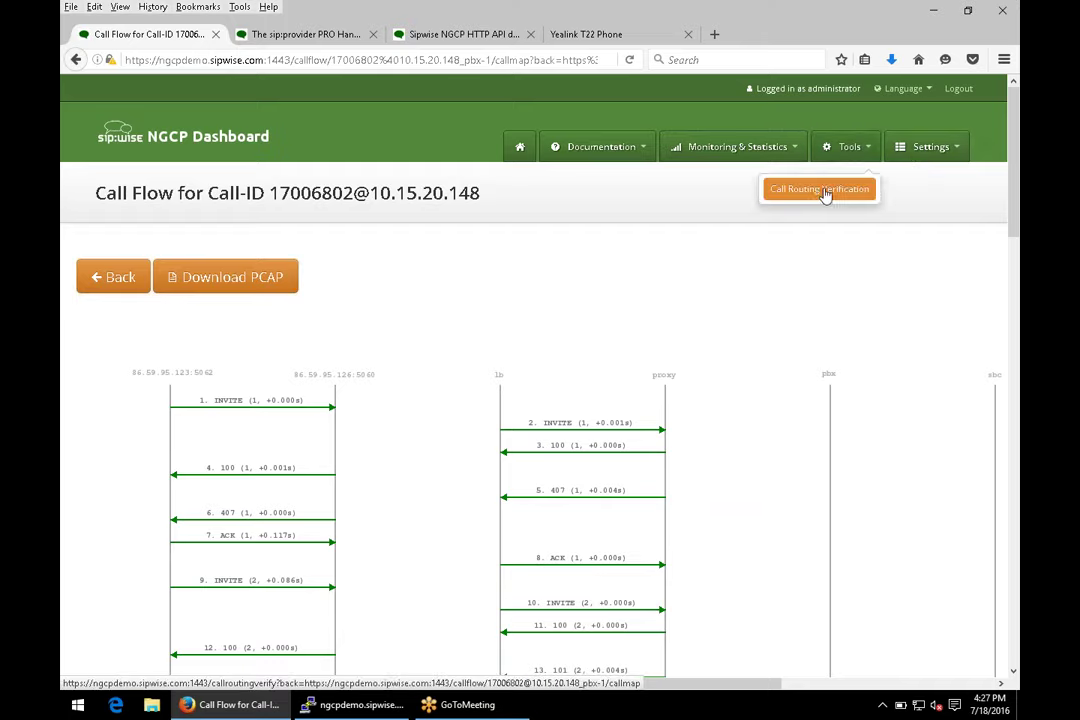
click(797, 192)
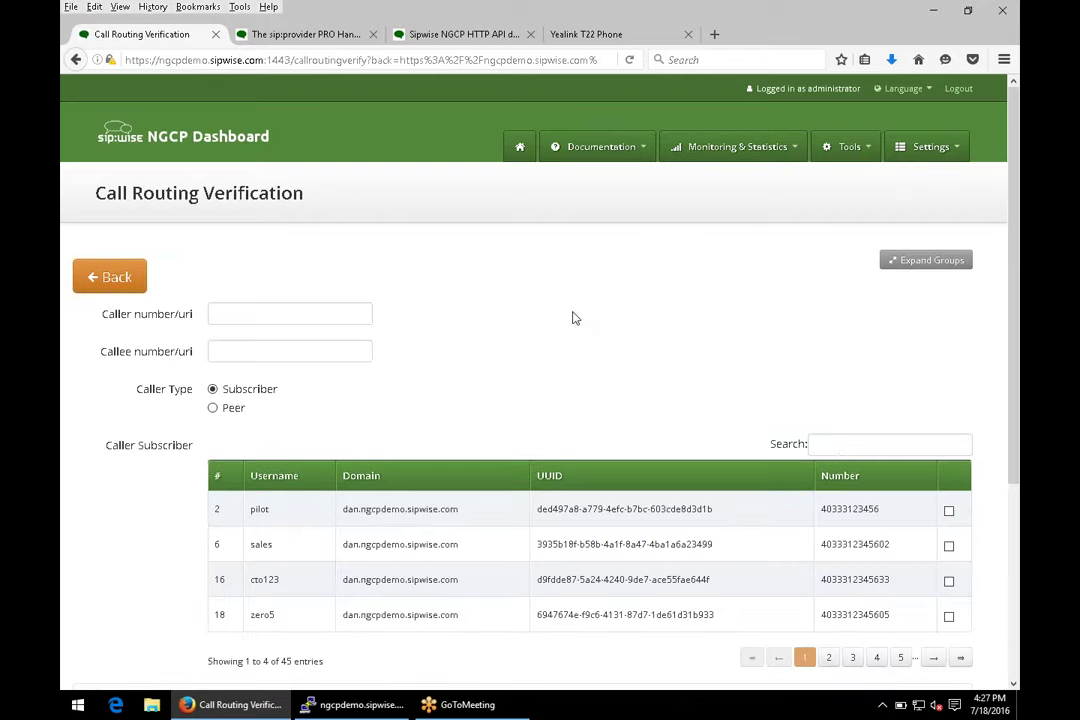
scroll(575, 316, down, 3)
click(243, 144)
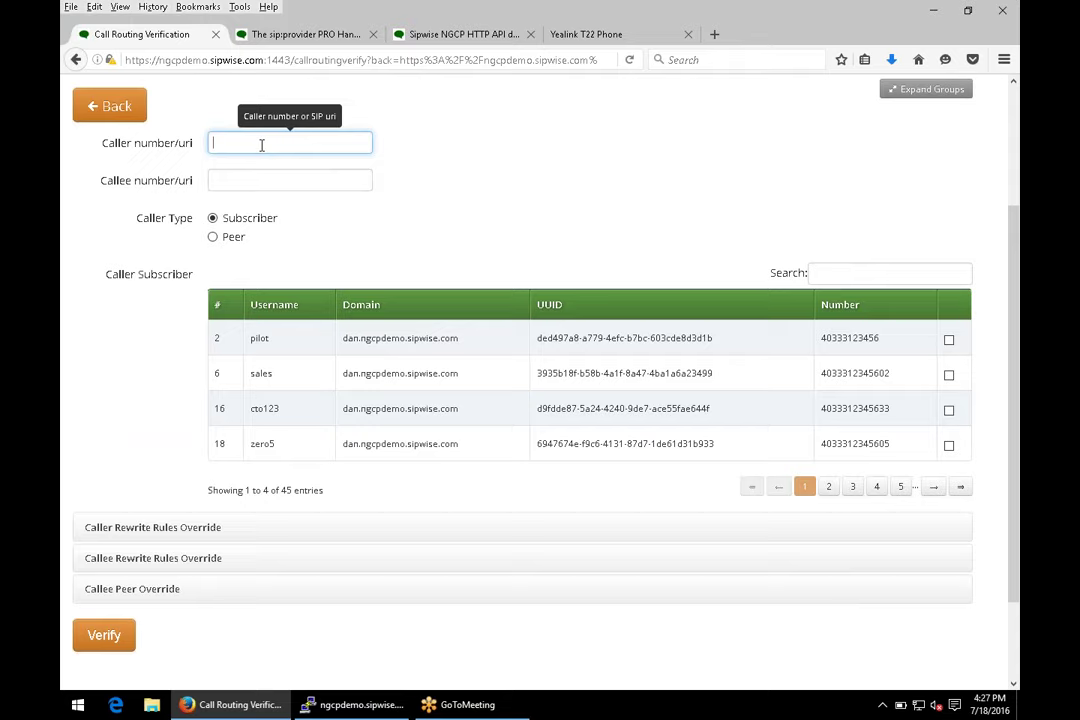
click(294, 178)
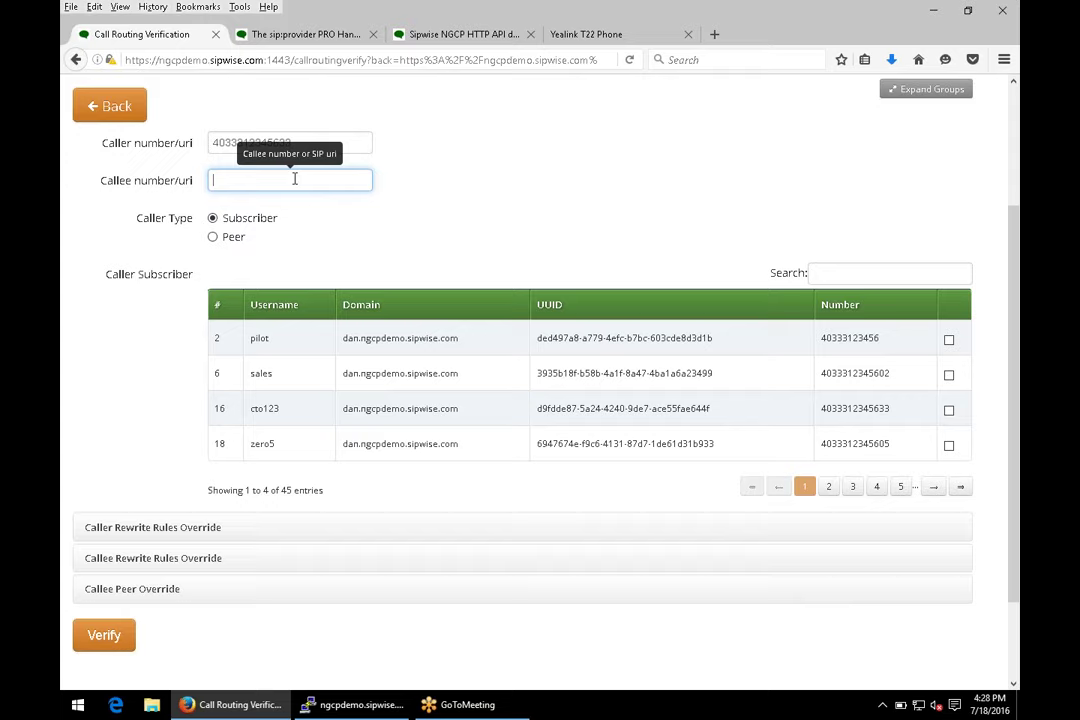
click(102, 634)
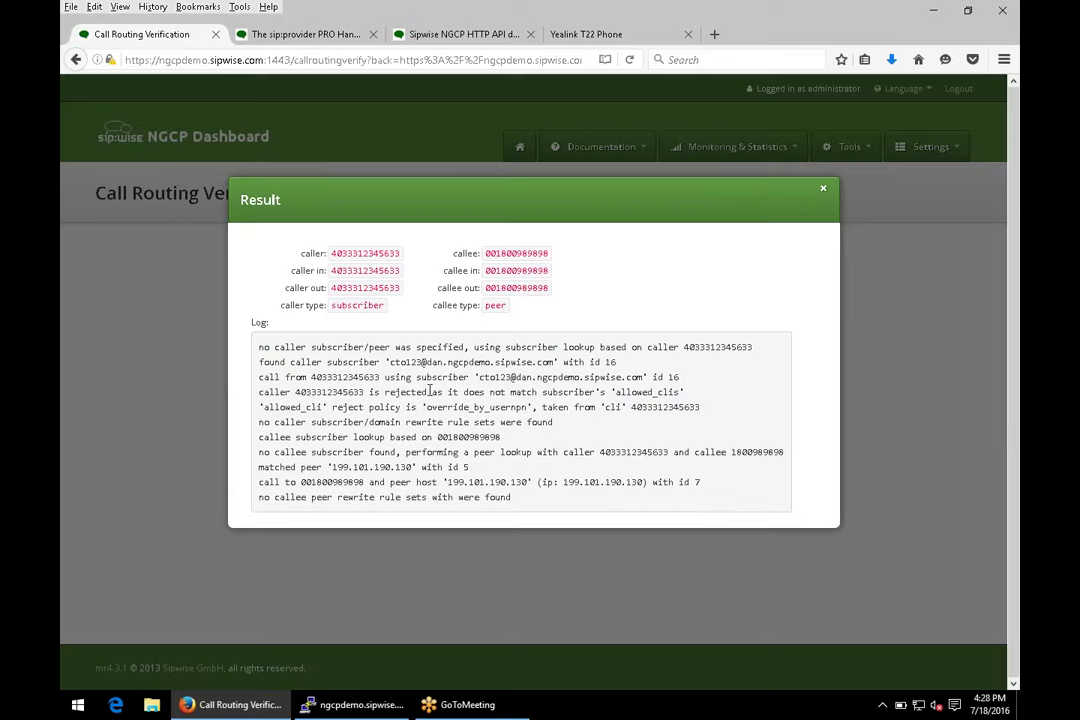
- Highlight the subscriber lookup and matched peer lines in the routing result log
drag(261, 354, 771, 358)
click(725, 374)
drag(261, 472, 429, 473)
click(427, 472)
click(264, 468)
- Mark the line naming matched peer 199.101.190.130, then close the result dialog
drag(263, 467, 477, 481)
click(506, 497)
click(824, 189)
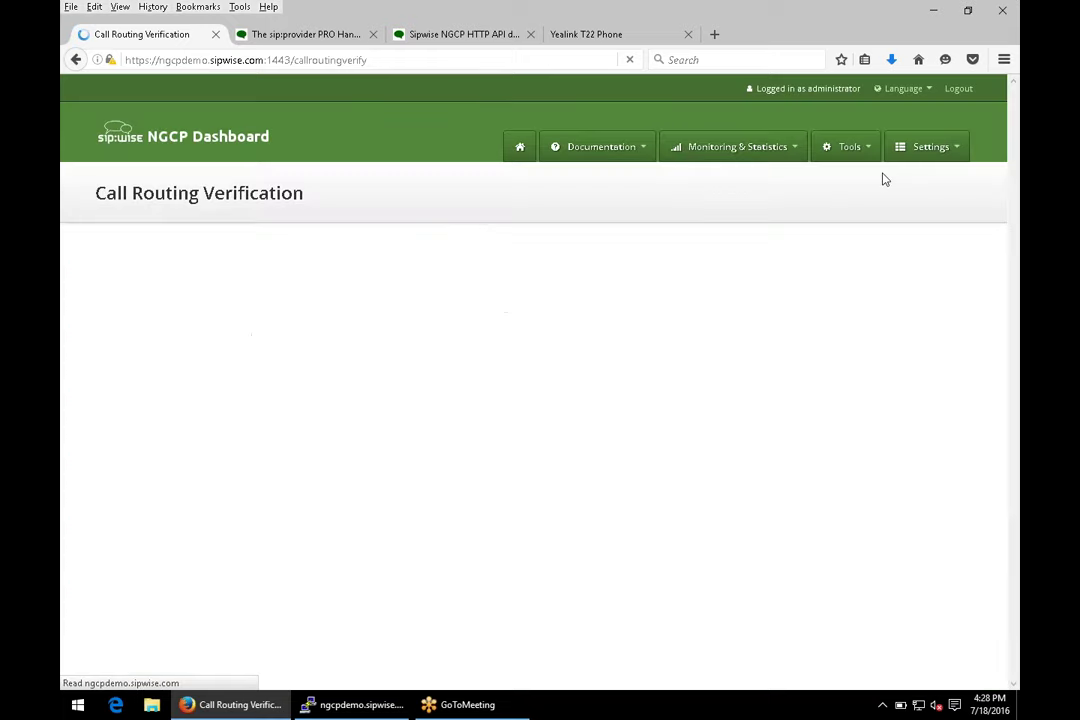
click(925, 148)
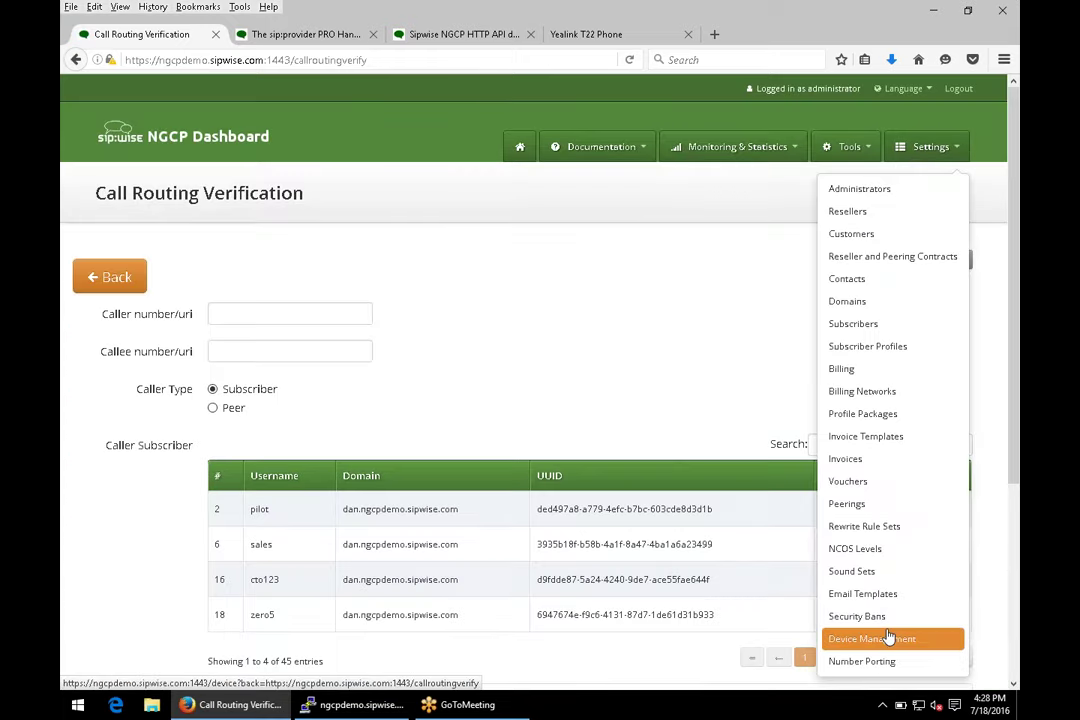
- Open peering group 199.101.190.130 from Peerings and highlight its server's IP address
click(873, 512)
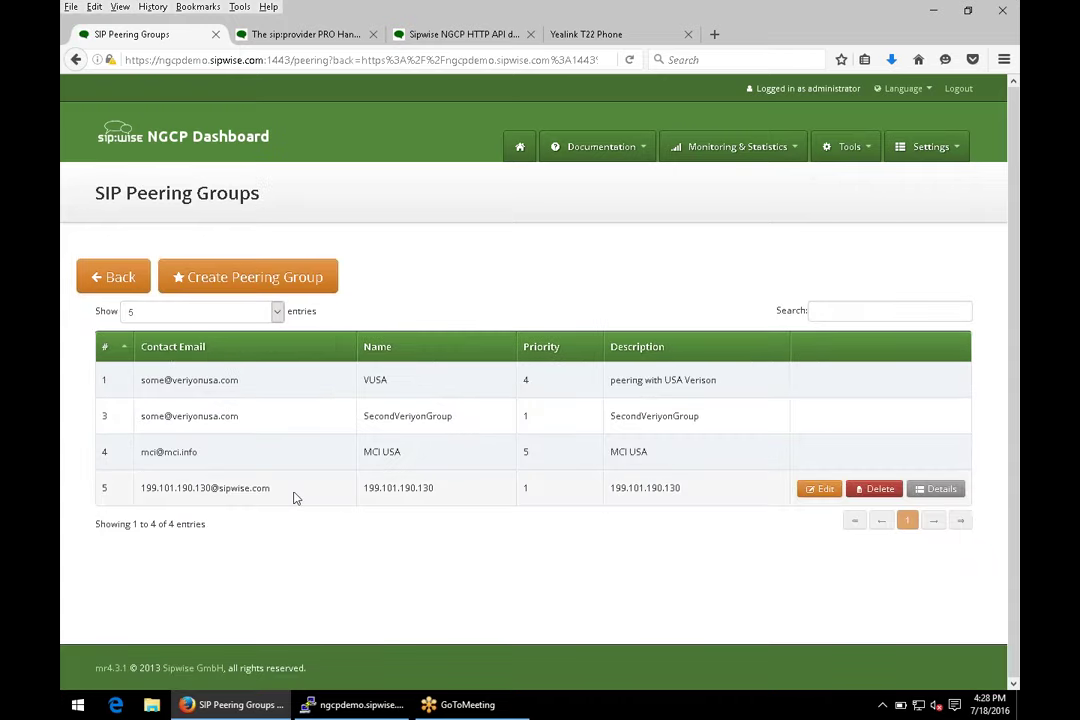
drag(458, 494, 375, 491)
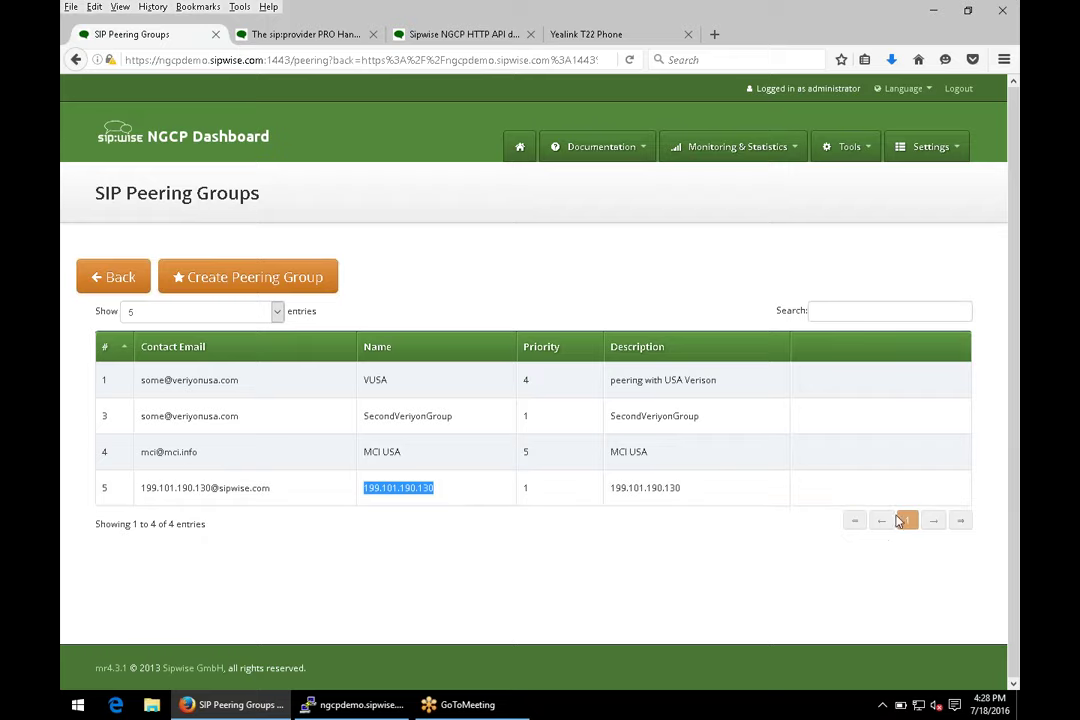
click(938, 489)
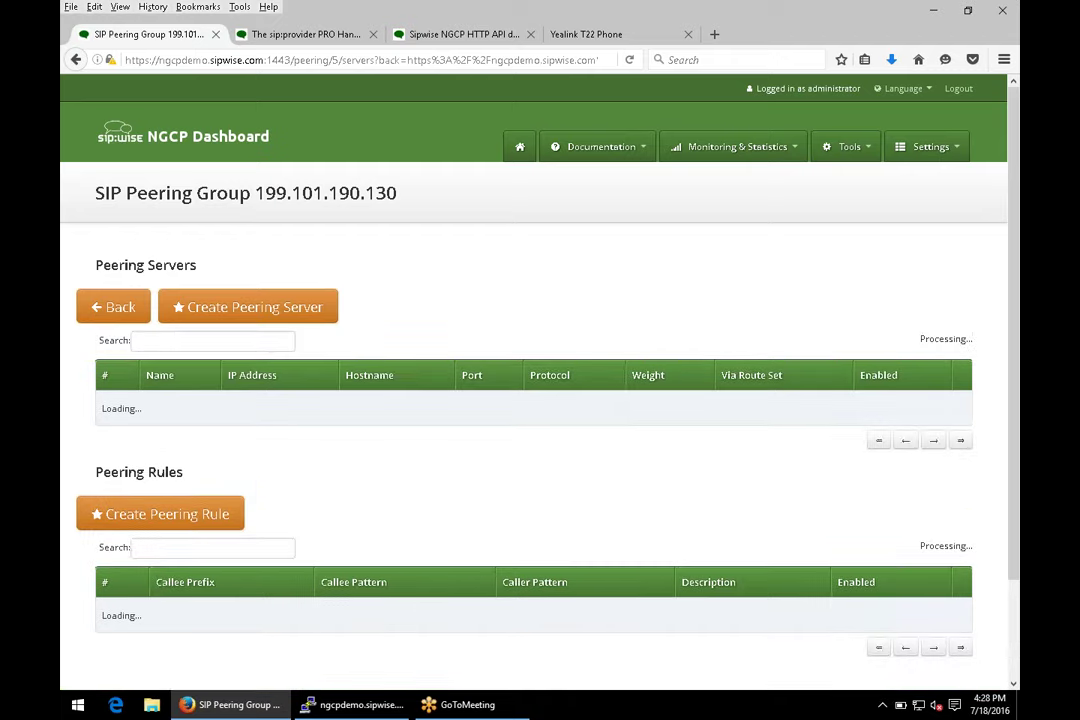
drag(238, 410, 300, 415)
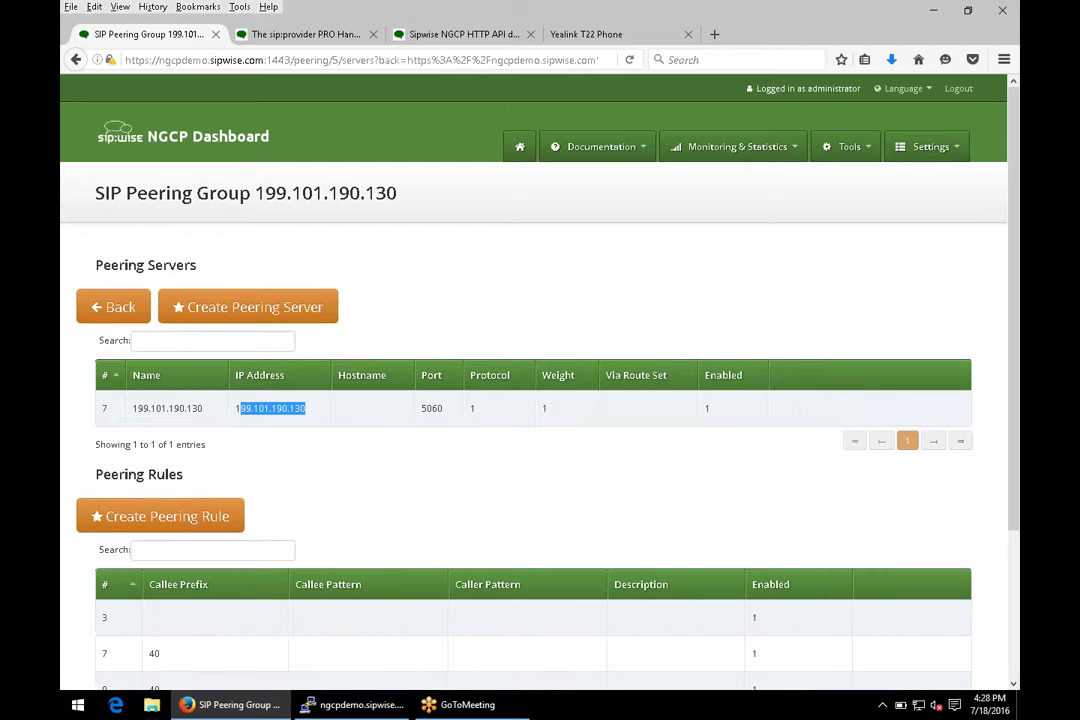
- Review the peering group page, then return to the SIP Peering Groups list
scroll(251, 513, down, 3)
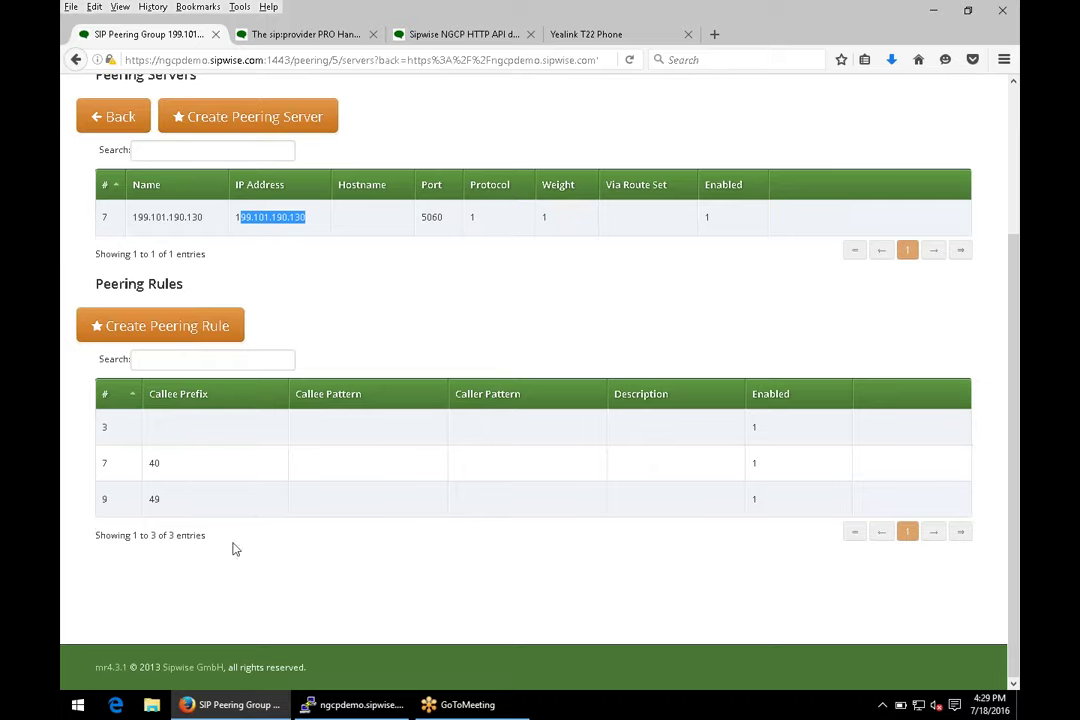
mouse_move(312, 513)
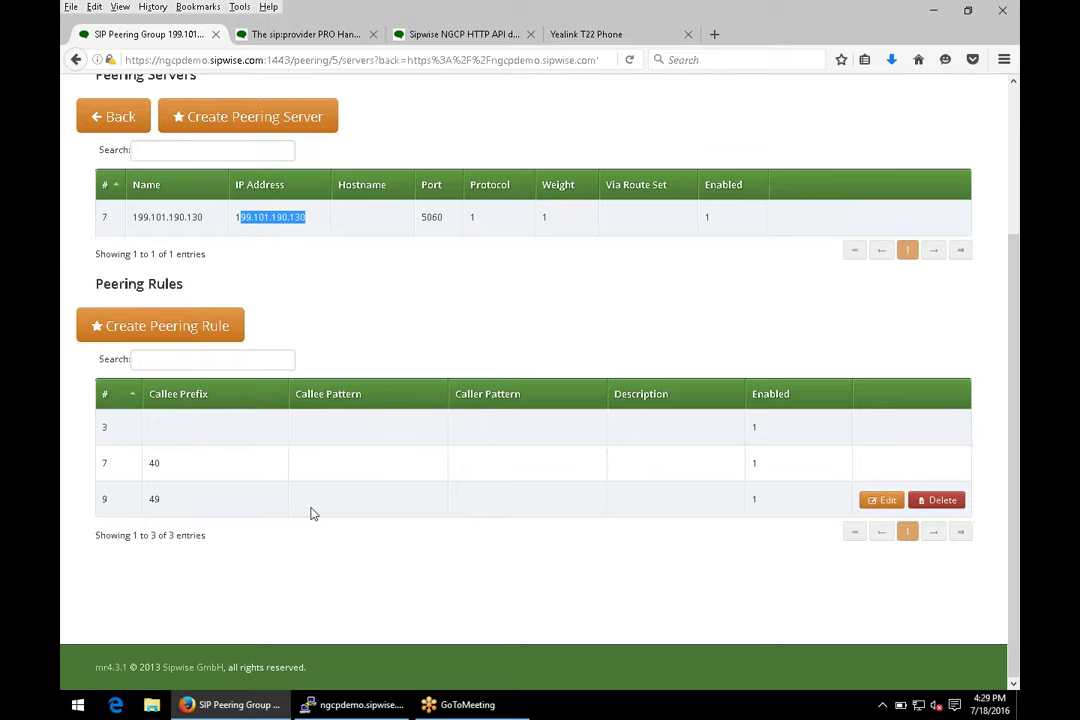
scroll(320, 530, up, 3)
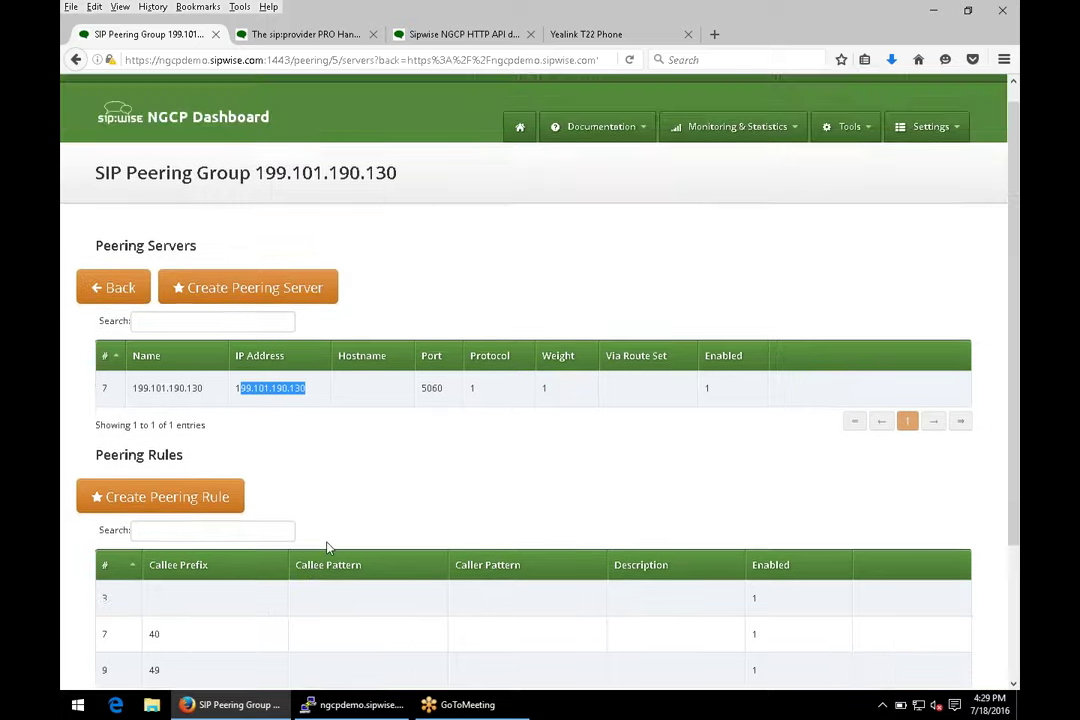
click(918, 129)
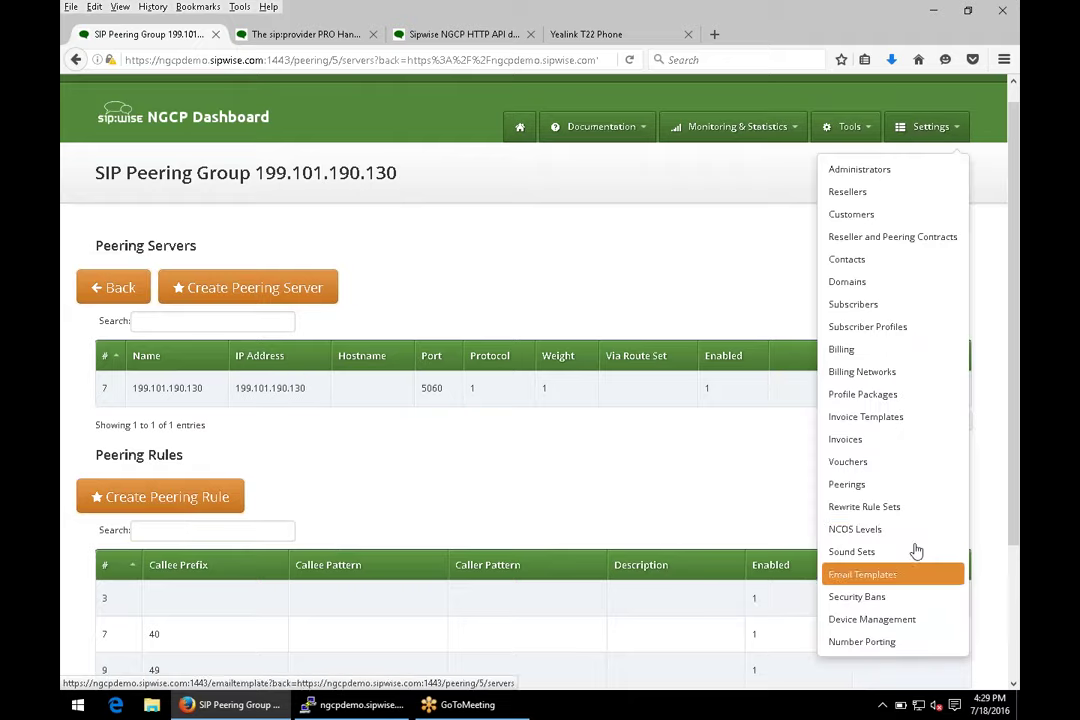
click(880, 485)
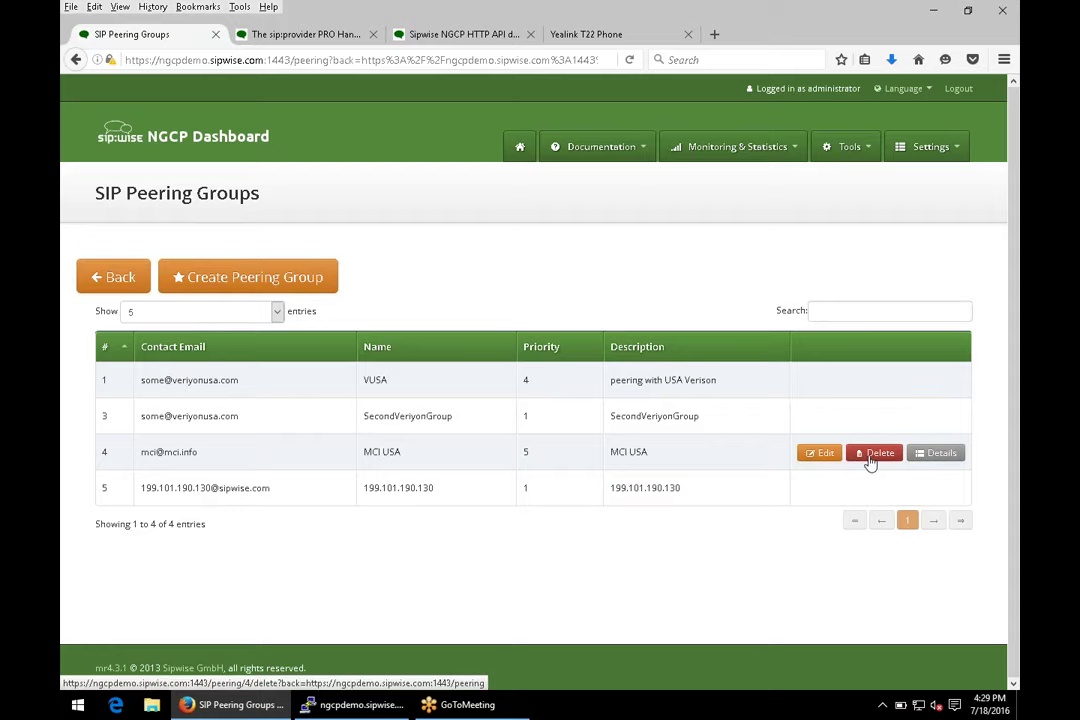
- Open MCI USA details, note server 10.15.20.67, and dismiss the Create Peering Server form
click(930, 460)
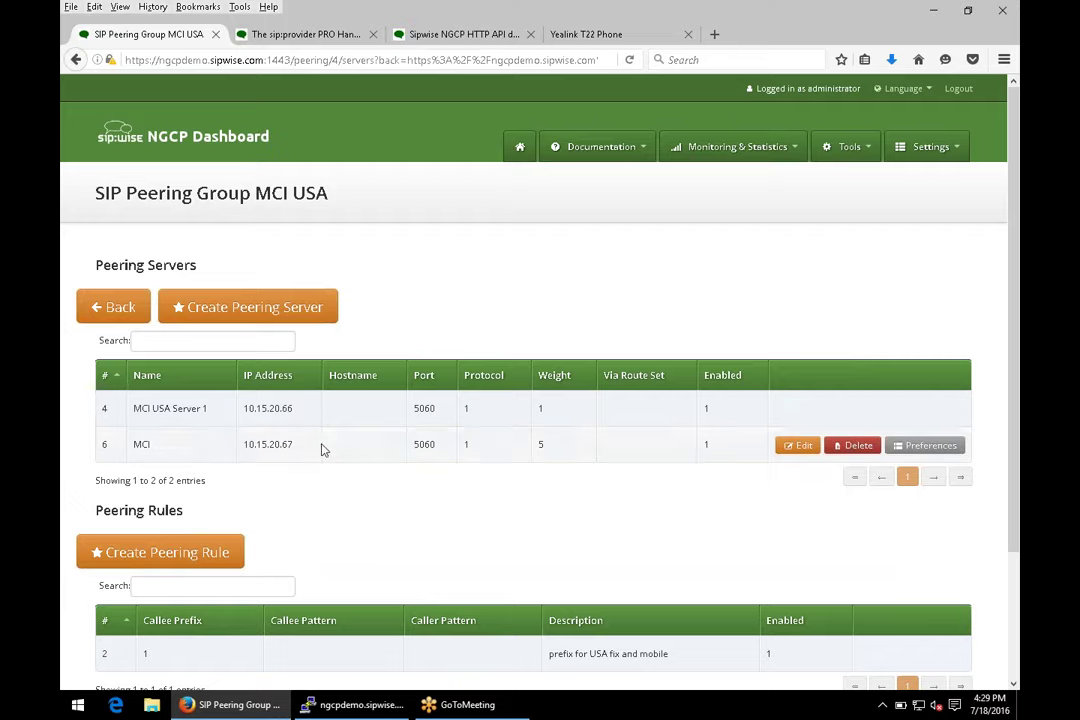
drag(305, 462, 243, 455)
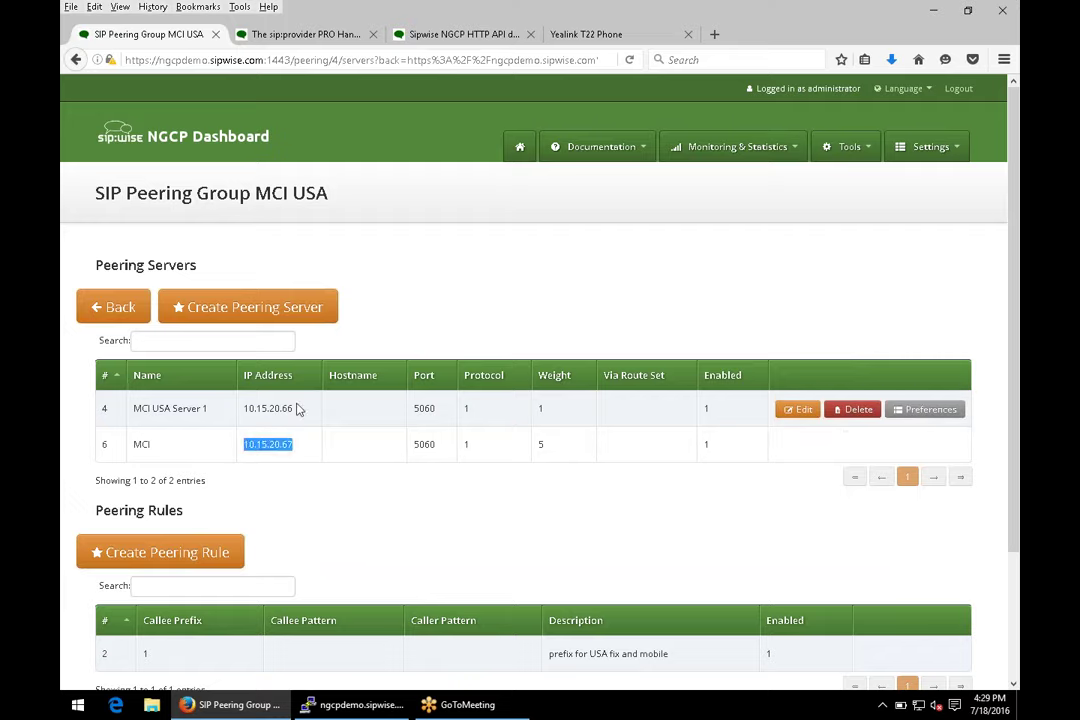
click(266, 312)
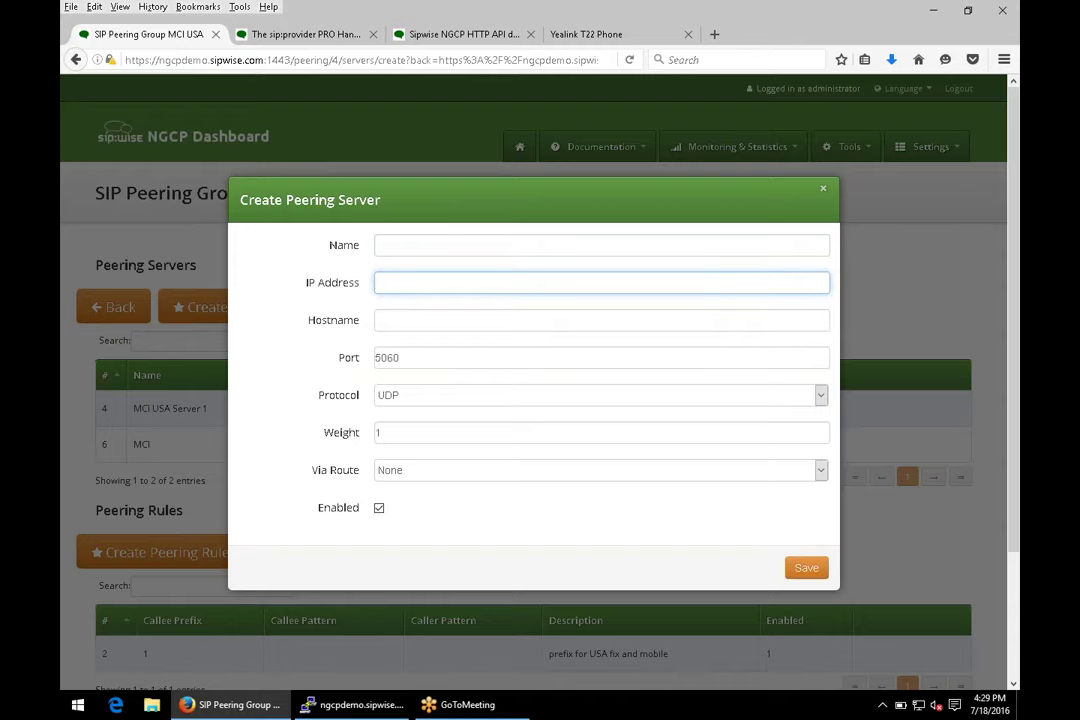
click(193, 590)
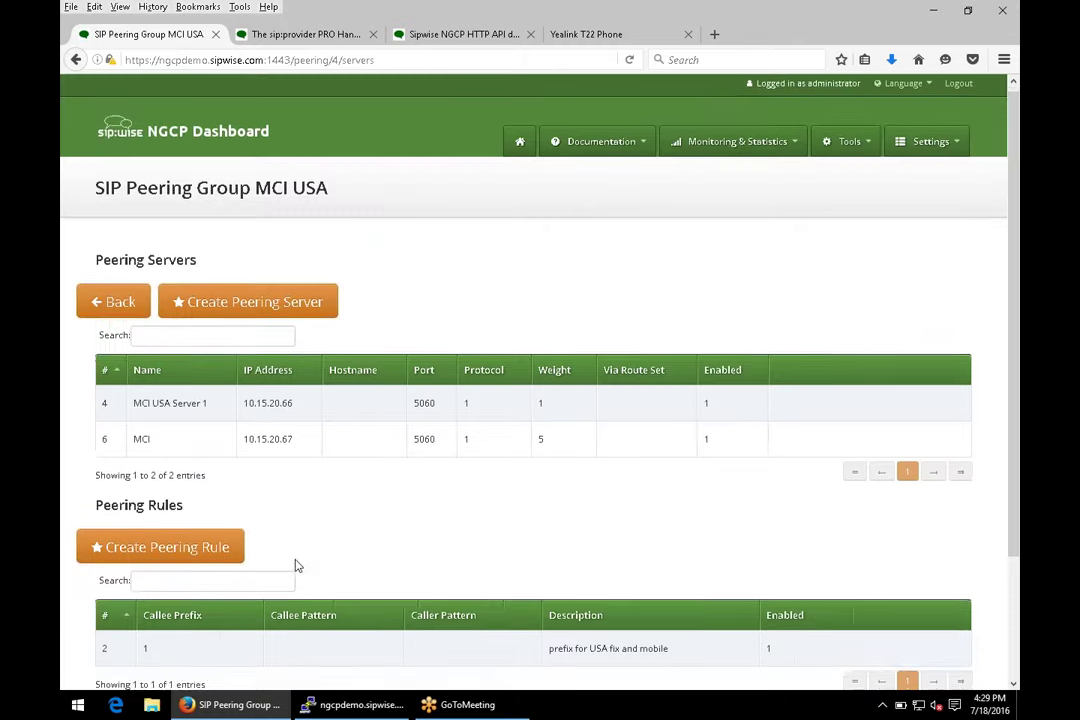
- Open the Create Peering Rule form and close it without saving
scroll(296, 566, down, 3)
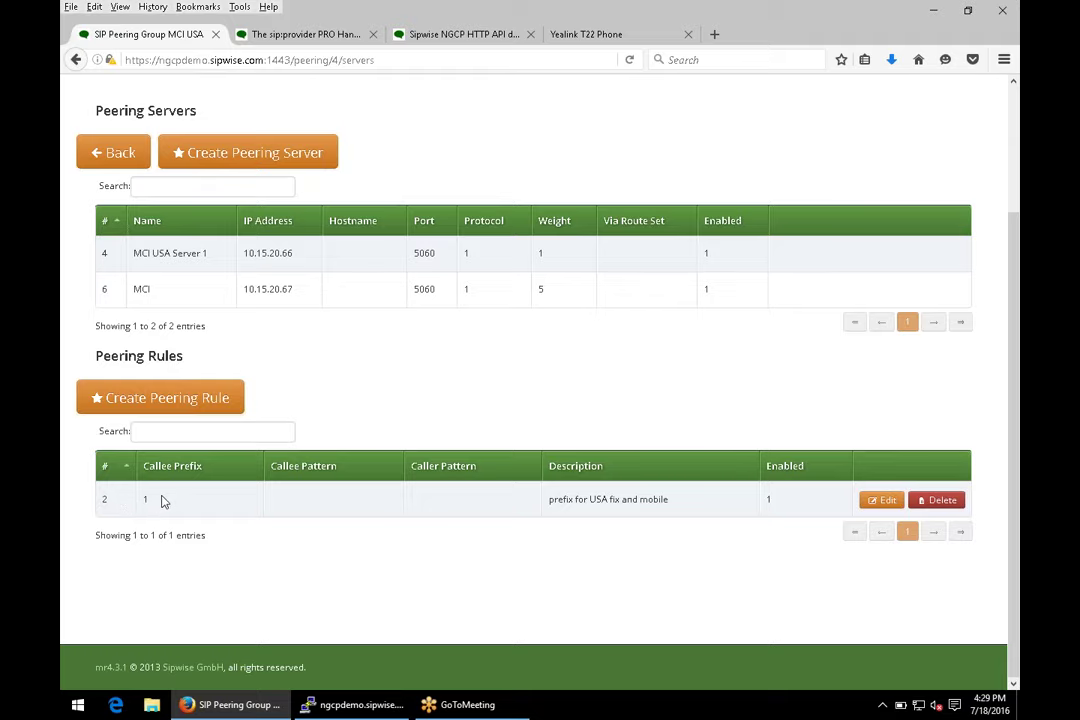
click(164, 405)
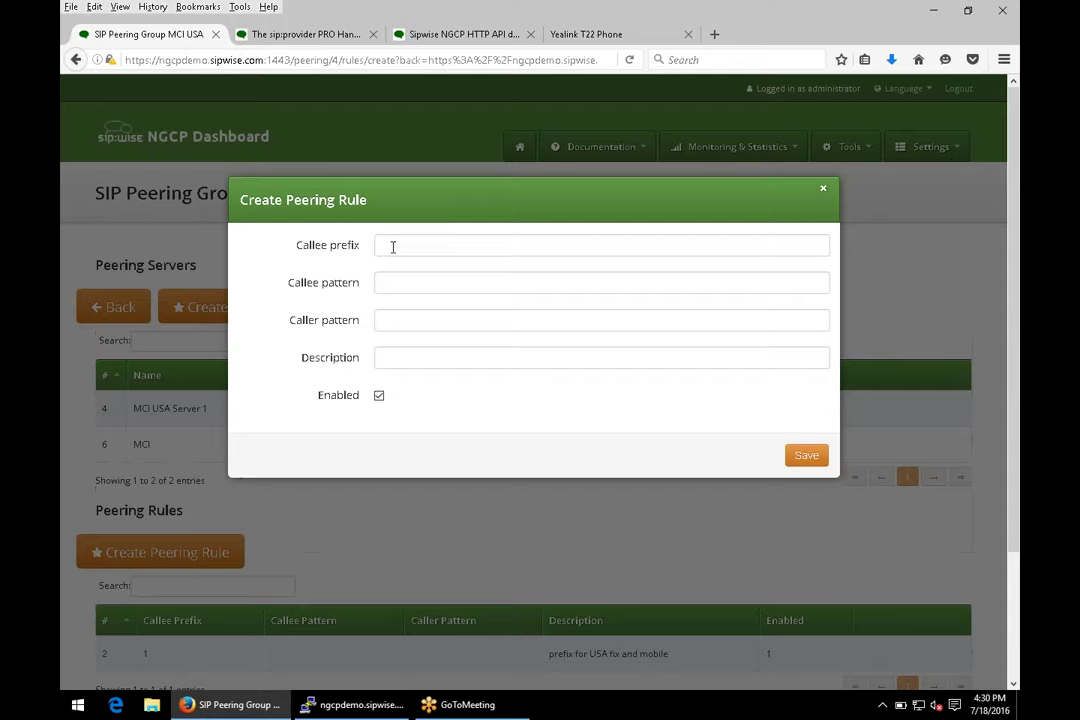
click(395, 282)
click(386, 362)
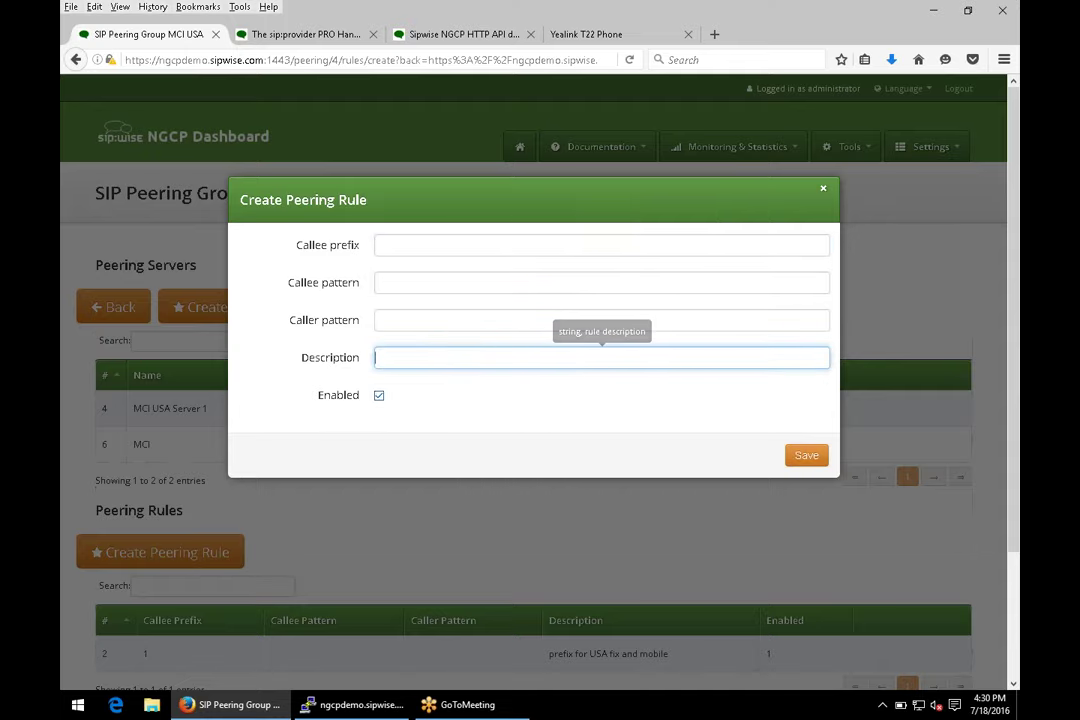
click(823, 195)
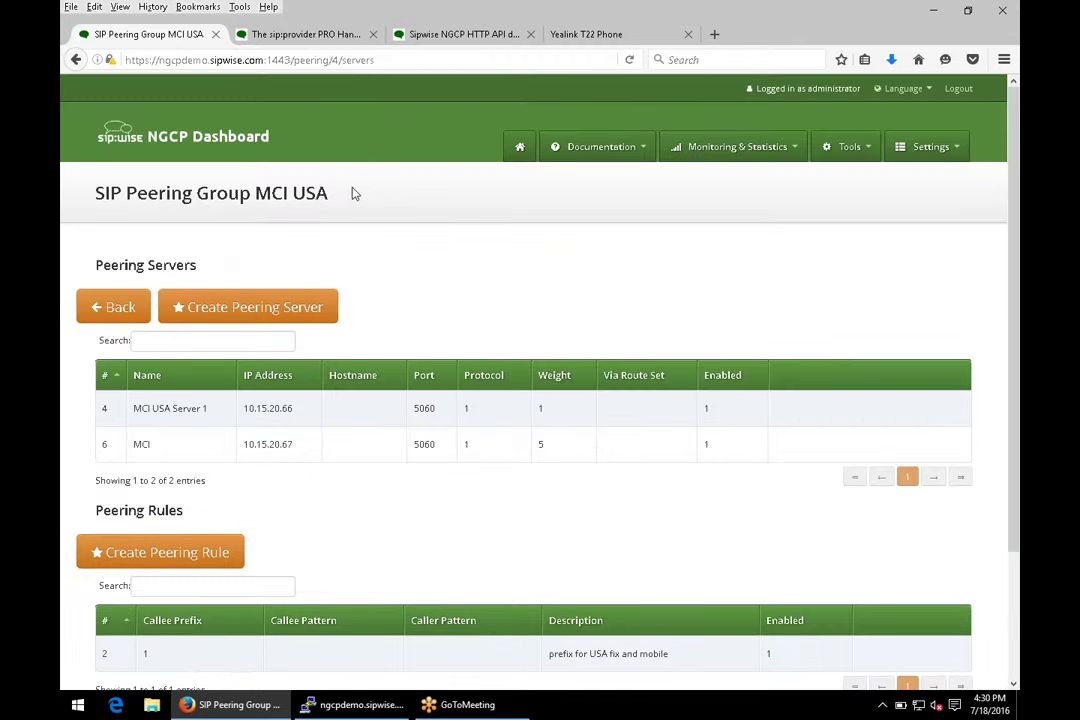
drag(331, 204, 103, 197)
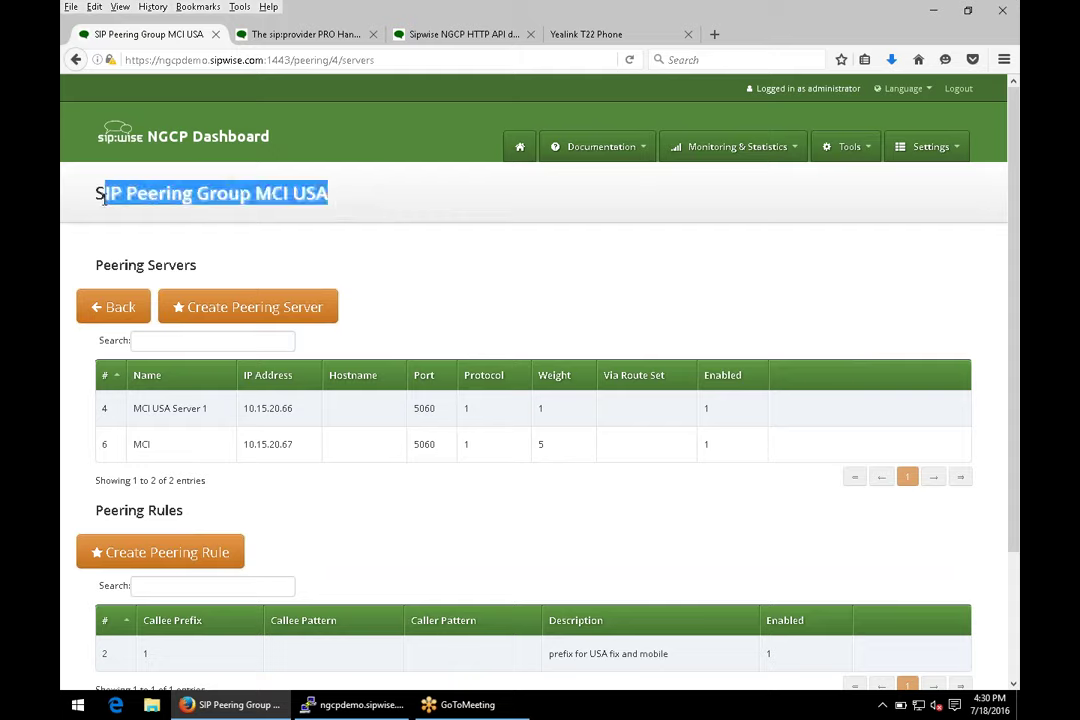
click(237, 198)
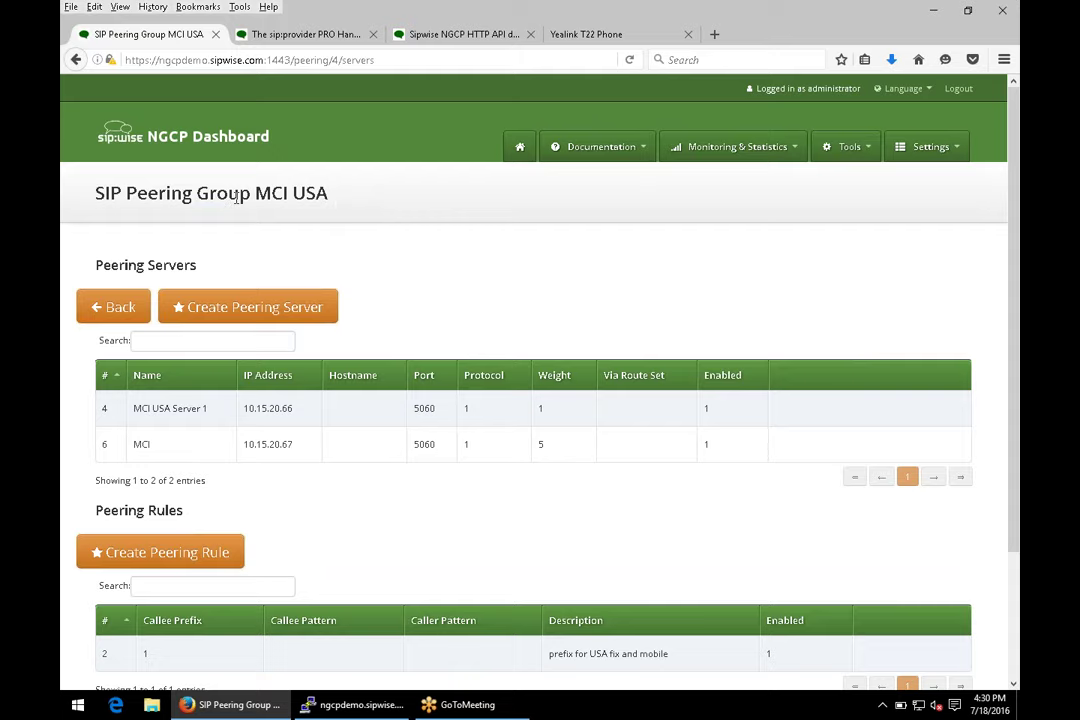
click(925, 150)
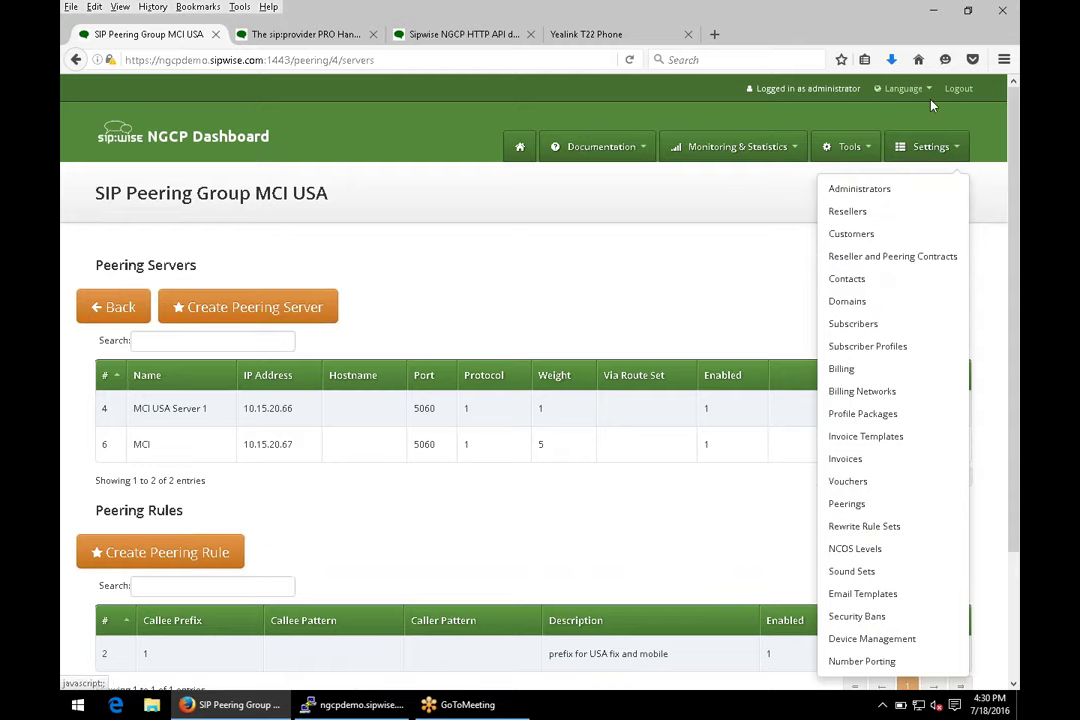
- In Resellers, highlight the second reseller's name and open its details
click(883, 213)
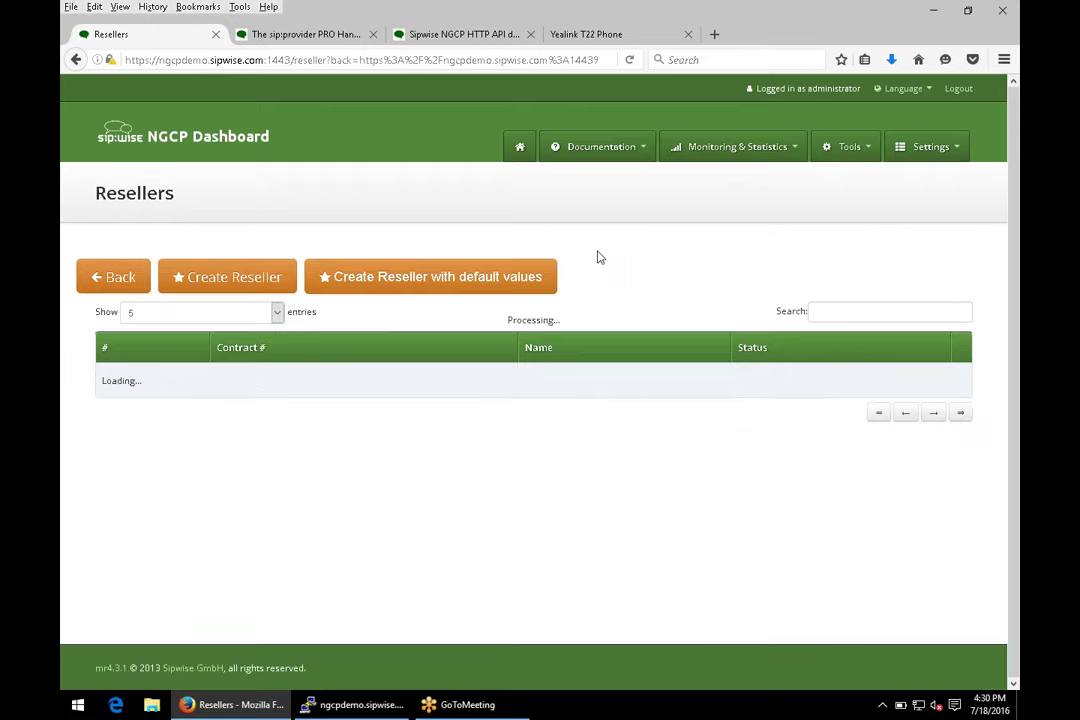
drag(427, 425, 381, 393)
click(459, 390)
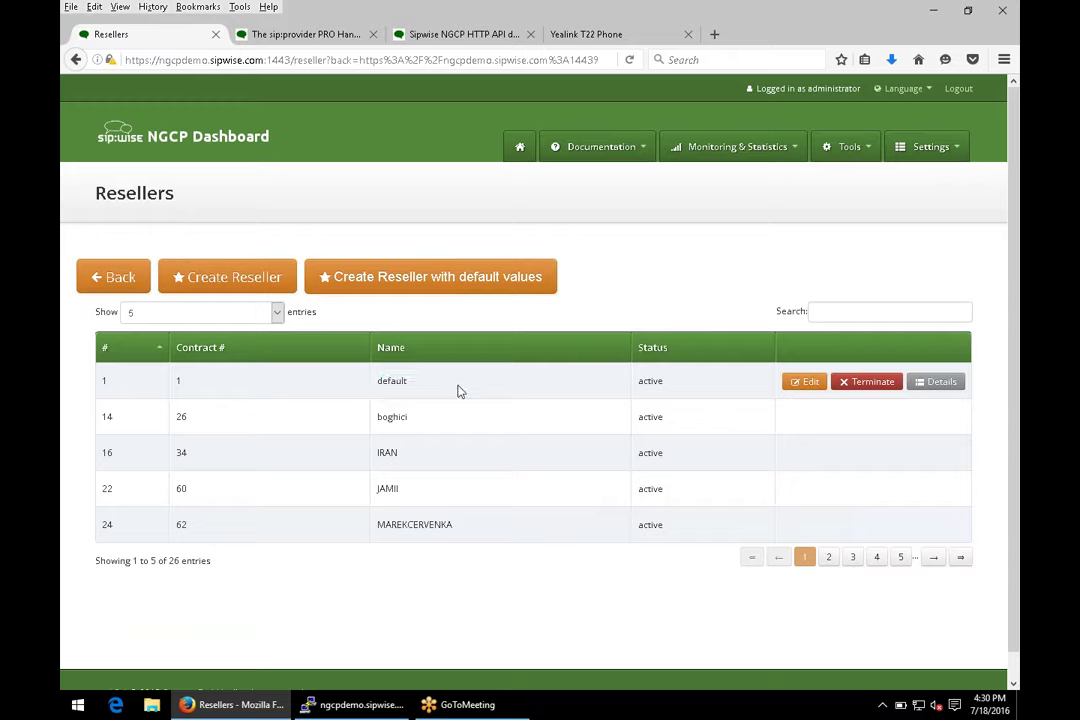
drag(408, 381, 376, 382)
drag(445, 427, 382, 423)
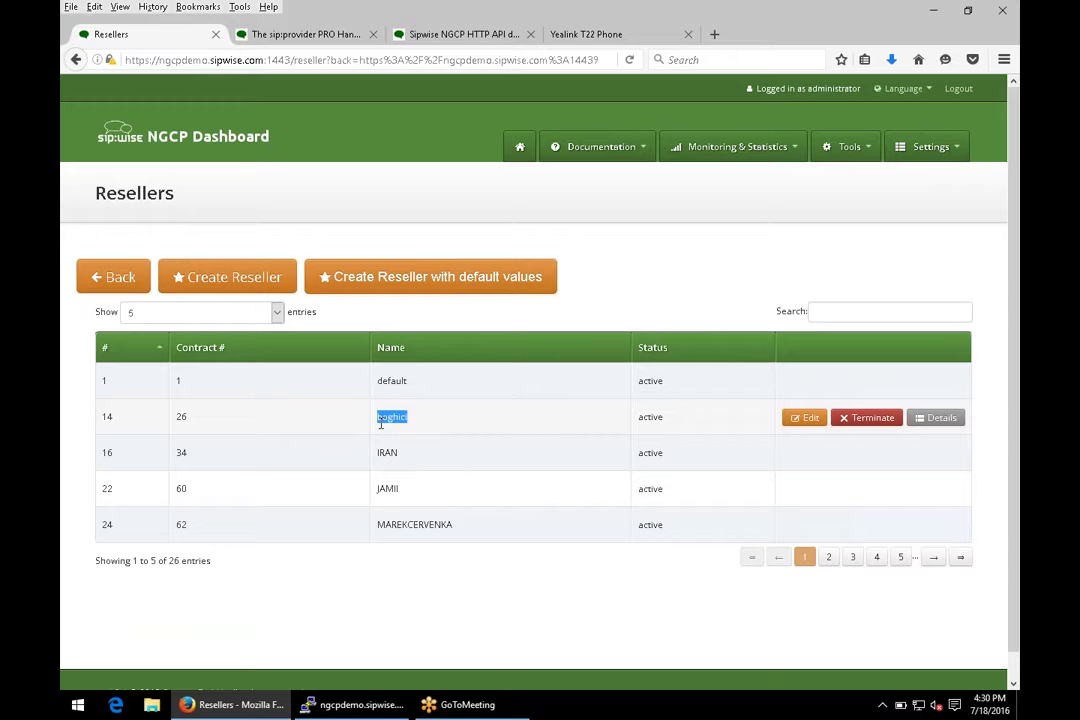
click(393, 421)
click(940, 422)
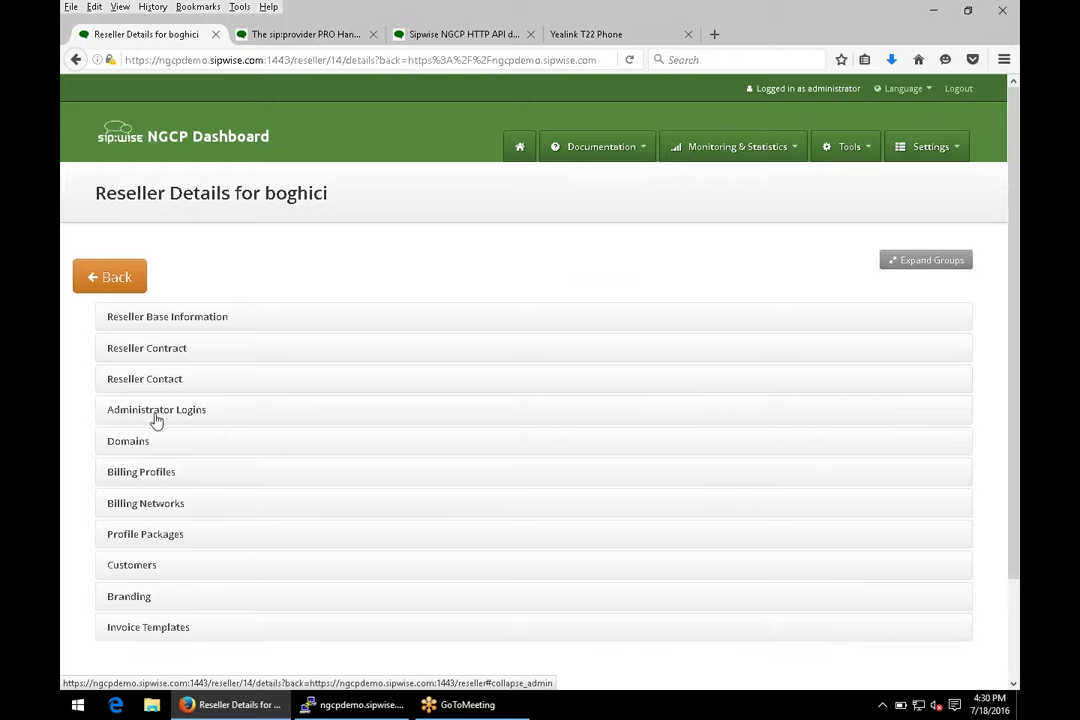
- Expand Administrator Logins and copy the administrator login name
click(156, 420)
drag(197, 503, 158, 503)
right_click(163, 507)
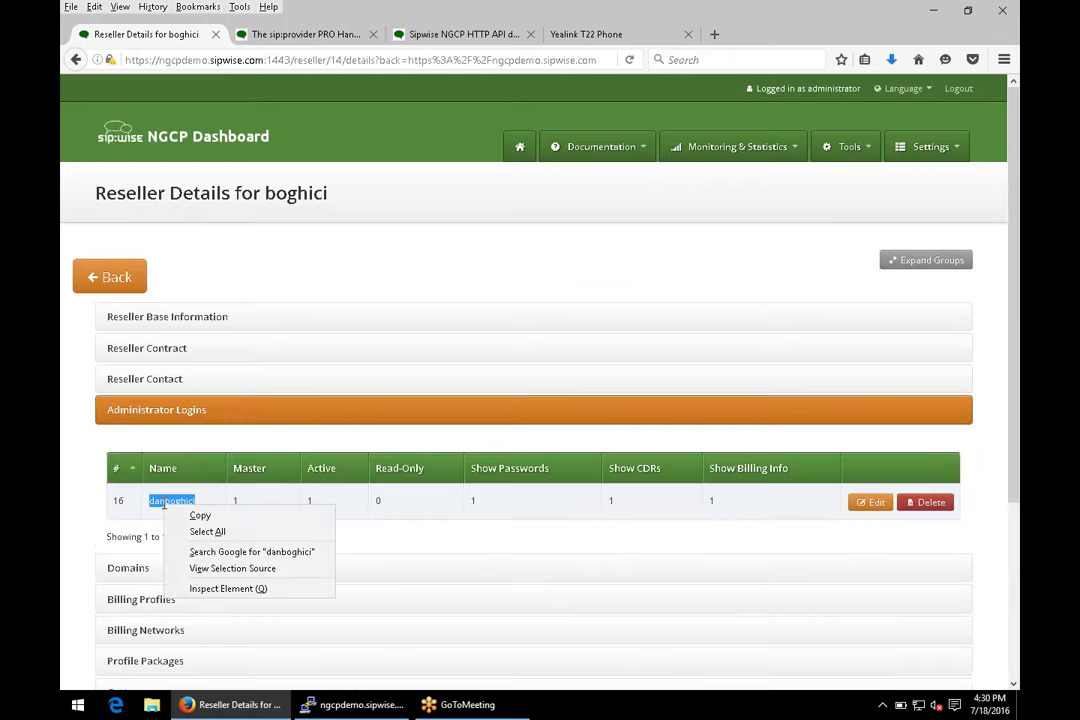
click(198, 513)
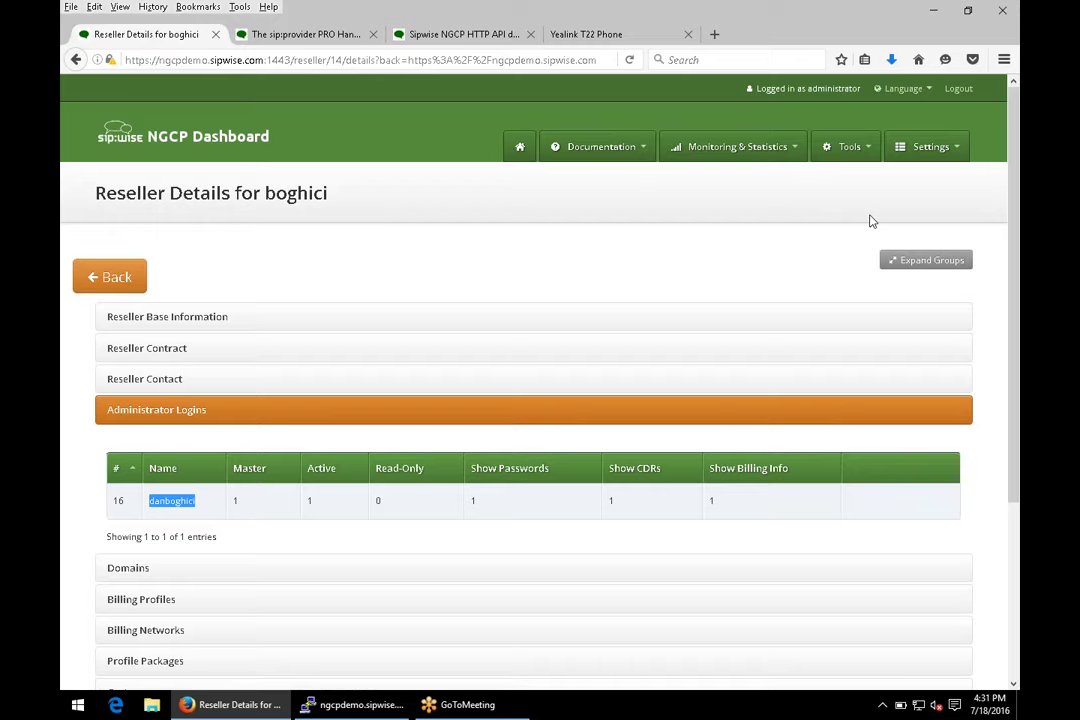
click(925, 150)
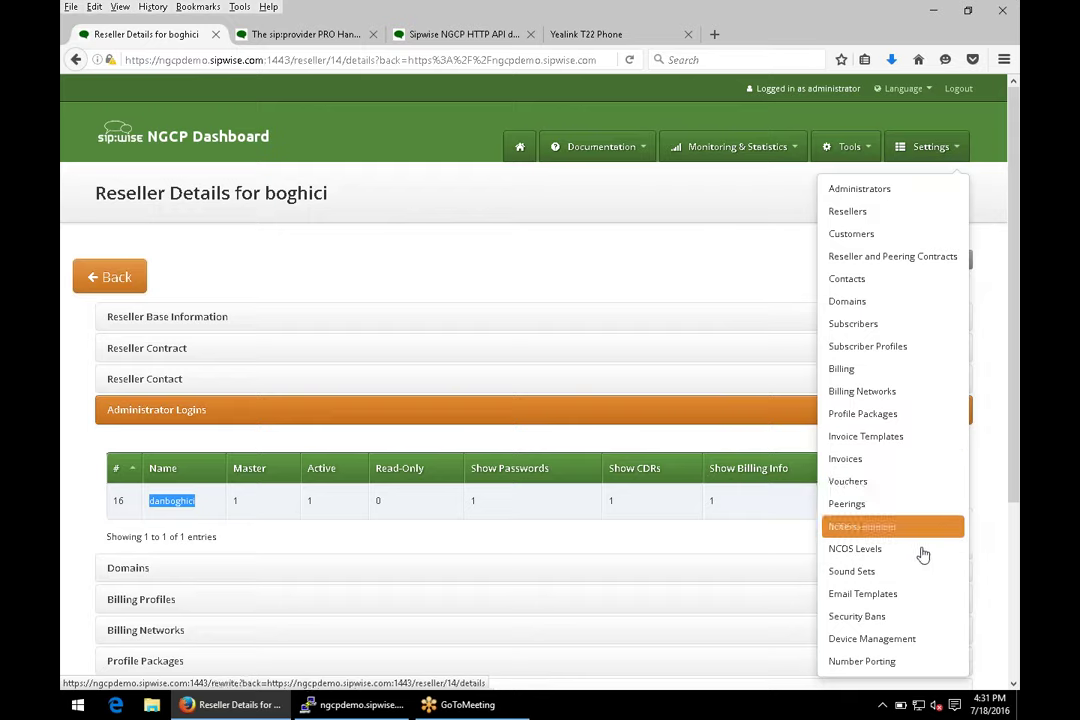
- Open the Domains list and highlight the domain in the second row
click(888, 311)
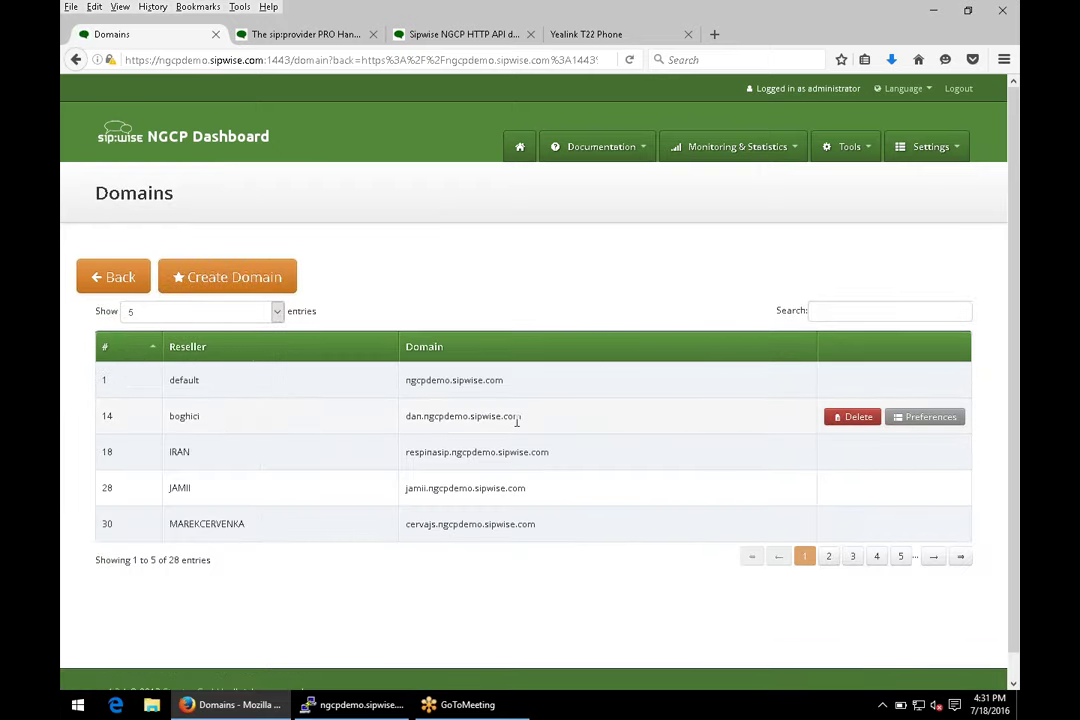
drag(514, 417, 411, 419)
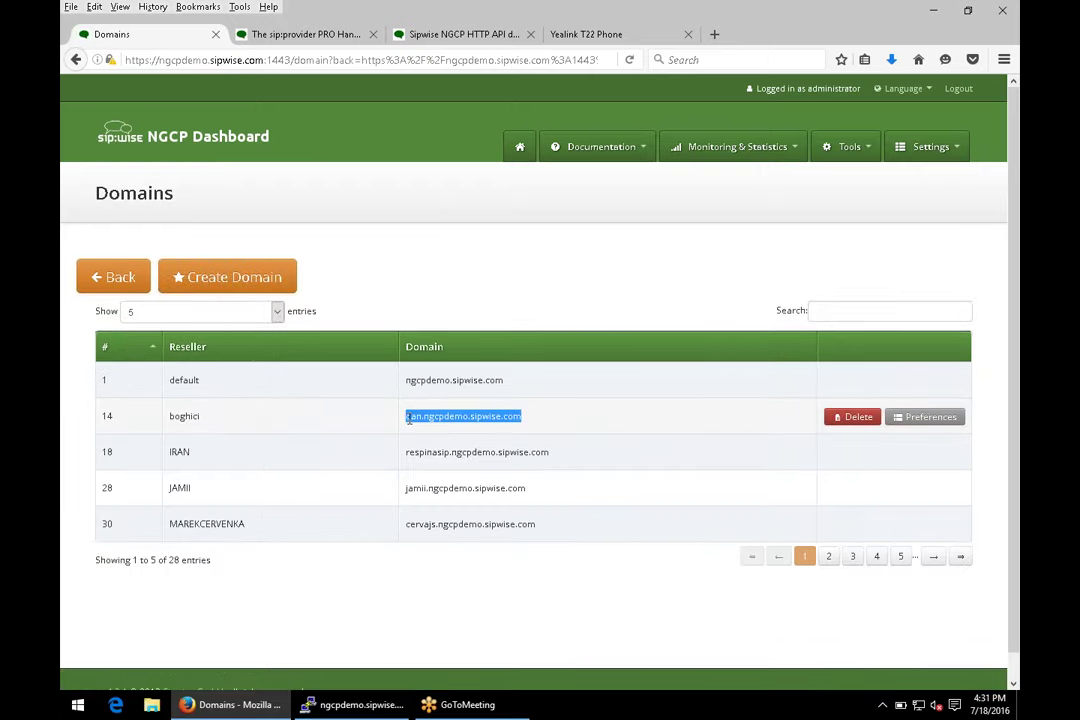
click(437, 427)
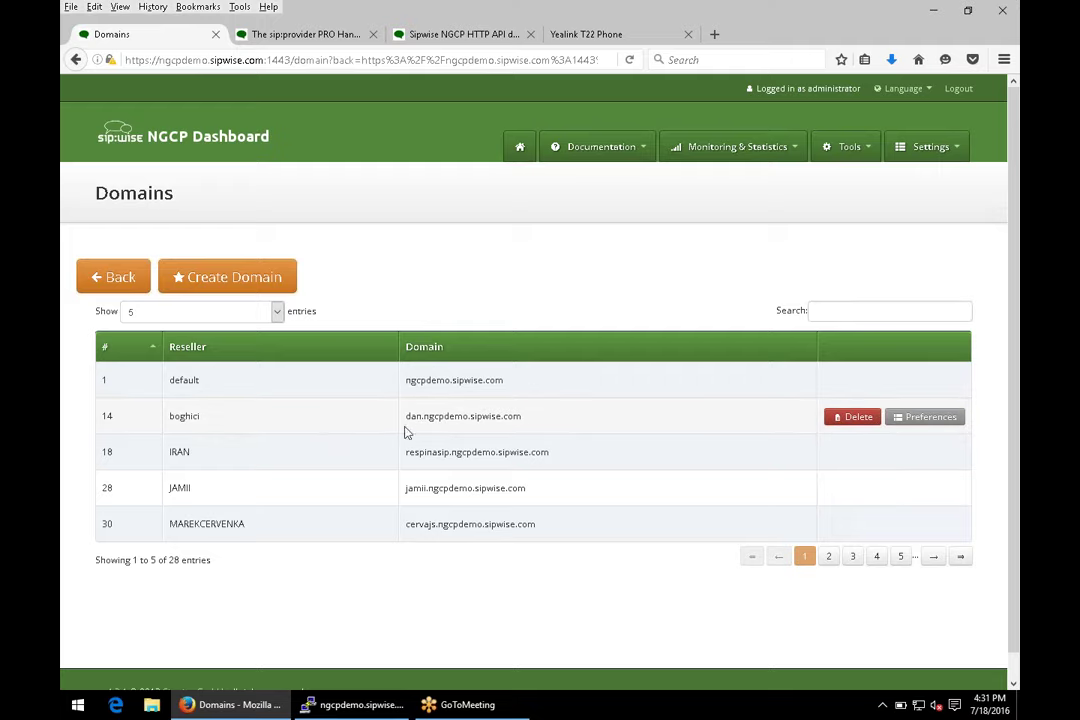
drag(409, 420, 430, 418)
click(461, 430)
drag(545, 420, 410, 417)
click(420, 418)
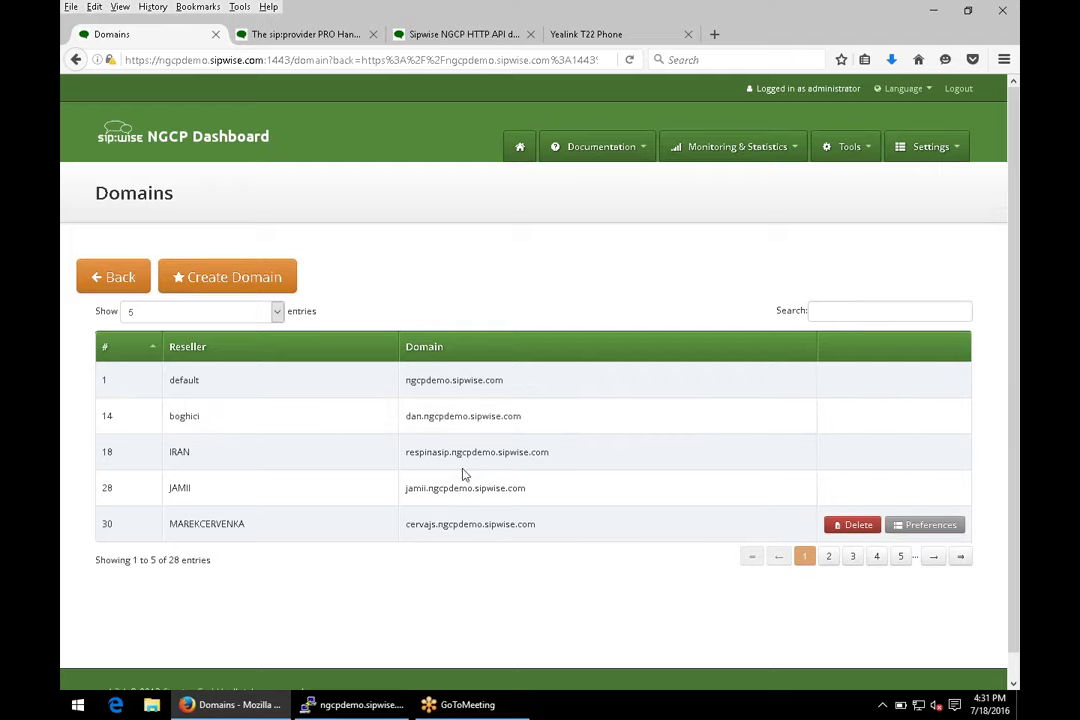
- Show 50 domains per page, scroll through the table, and log out
click(214, 313)
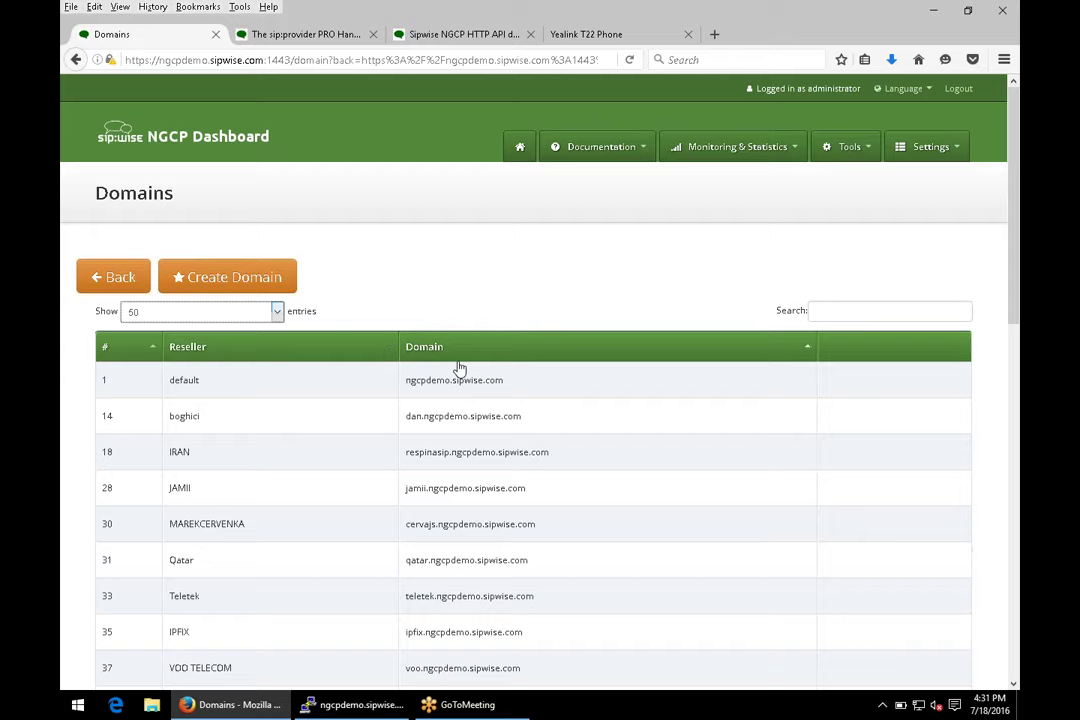
scroll(459, 369, down, 10)
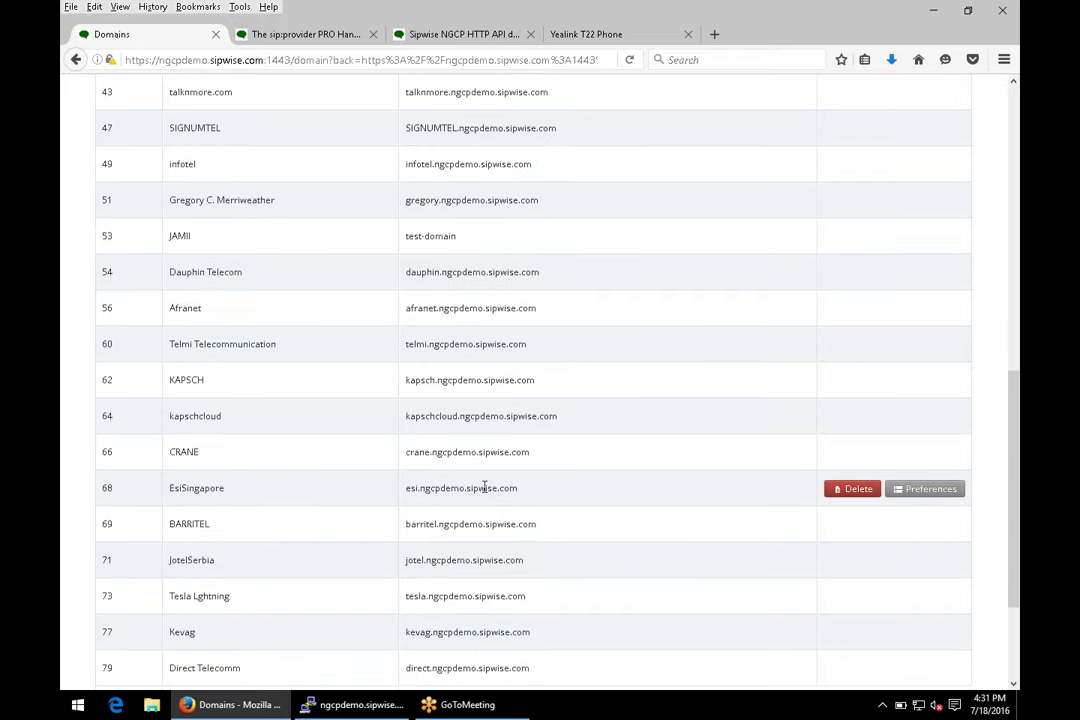
scroll(484, 487, down, 2)
scroll(484, 493, up, 12)
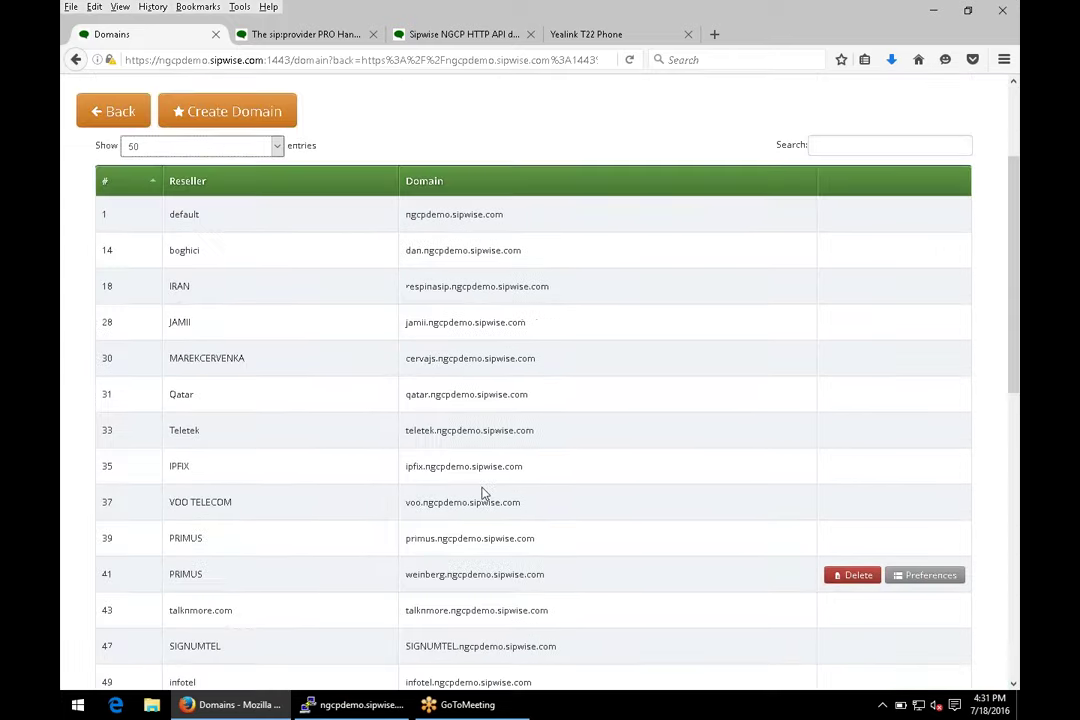
click(959, 90)
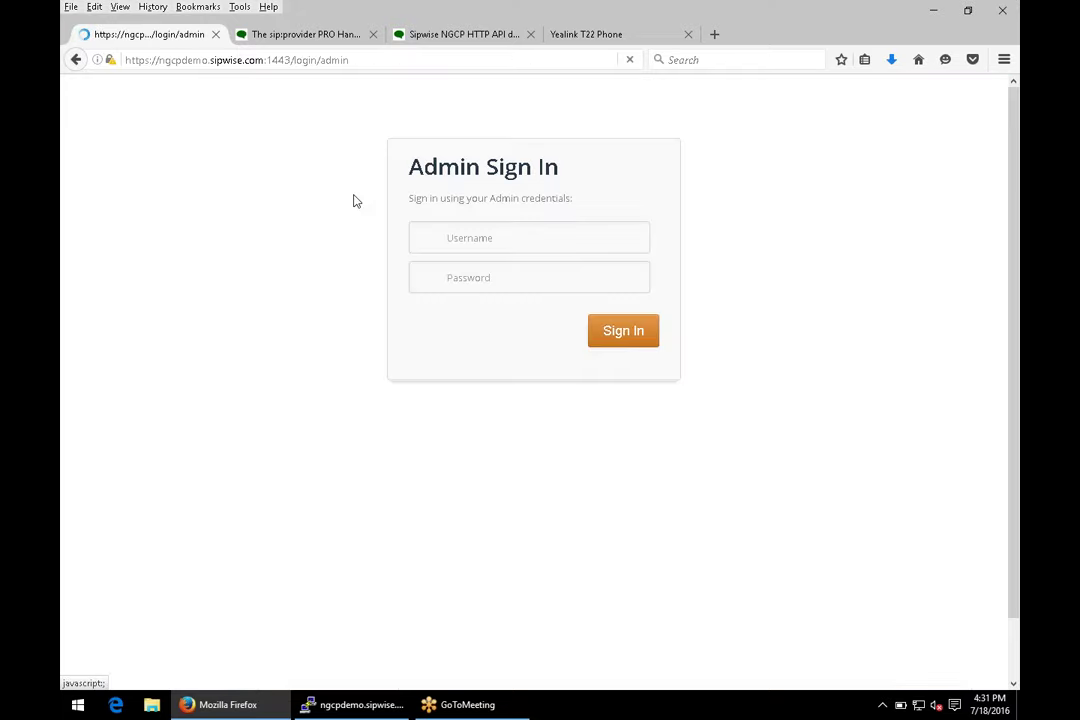
- Sign in with the reseller's username and password, then open the Domains page
key(Tab)
text(***********)
key(Return)
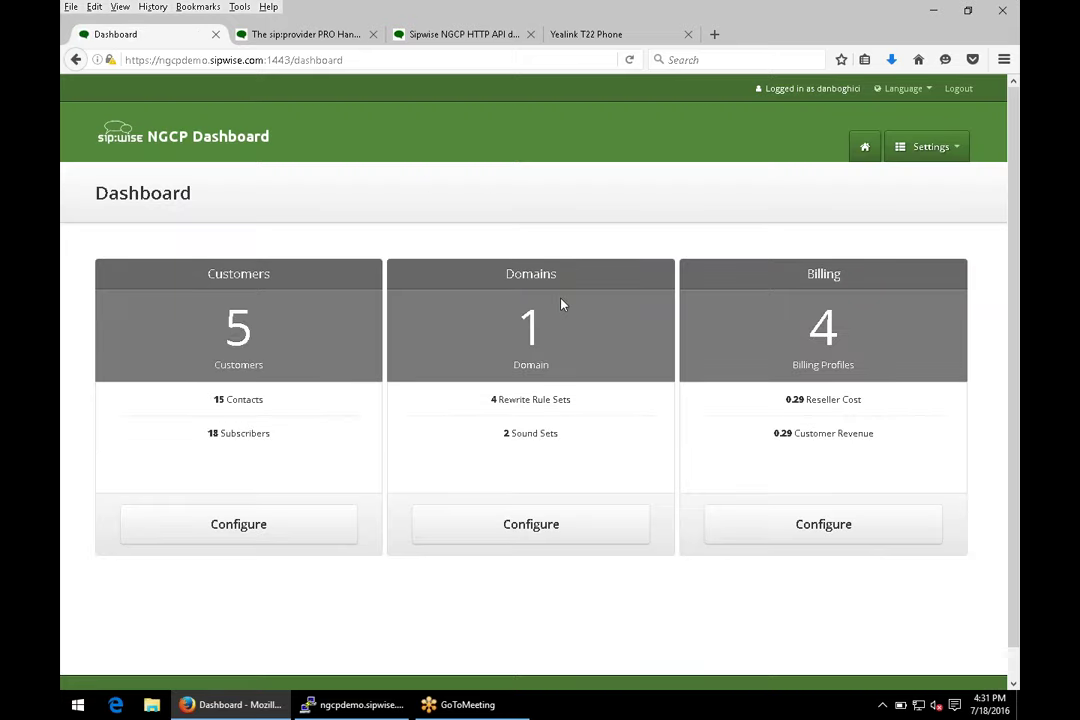
click(928, 158)
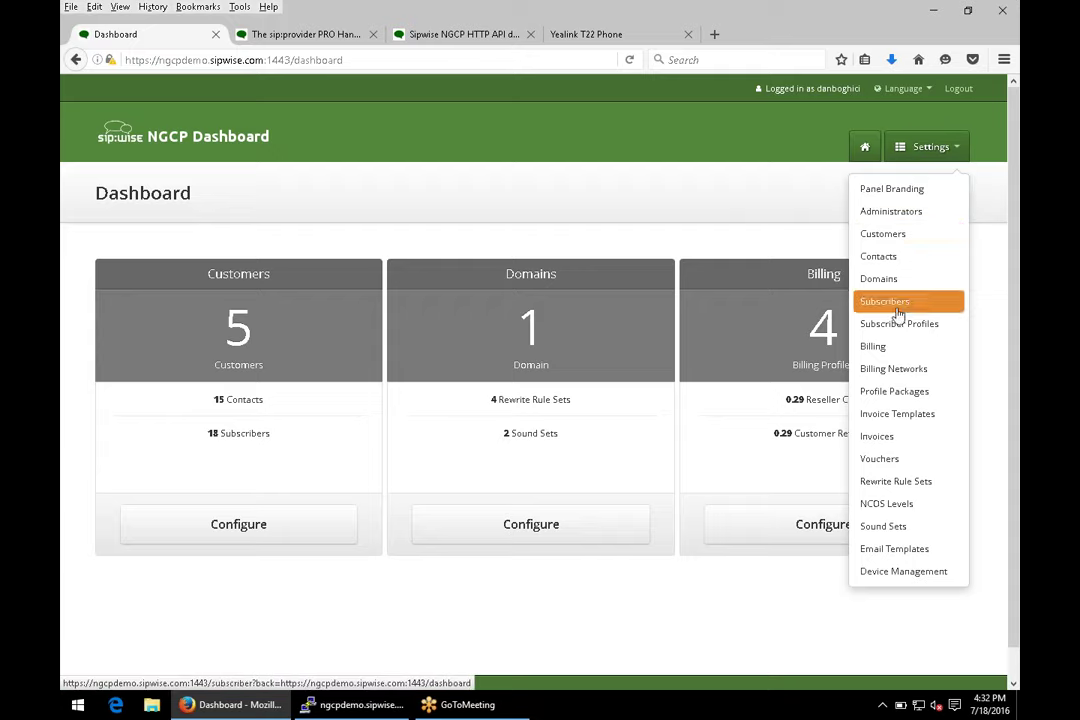
click(890, 278)
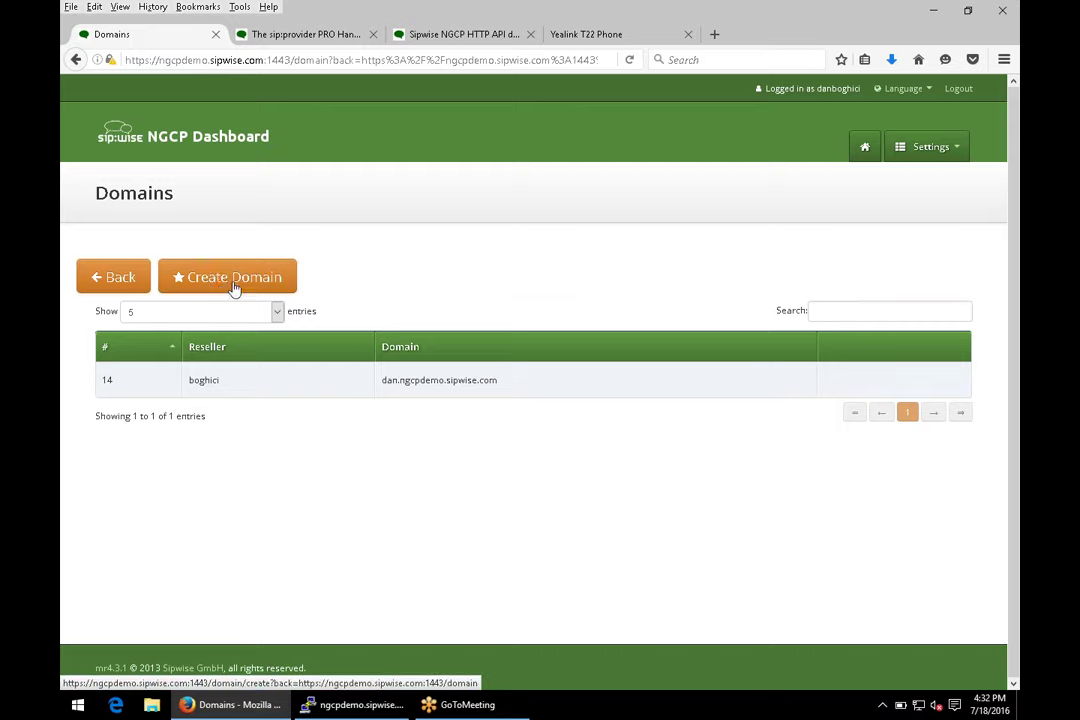
- Visit the Administrators page, then the Billing Profiles page
click(930, 150)
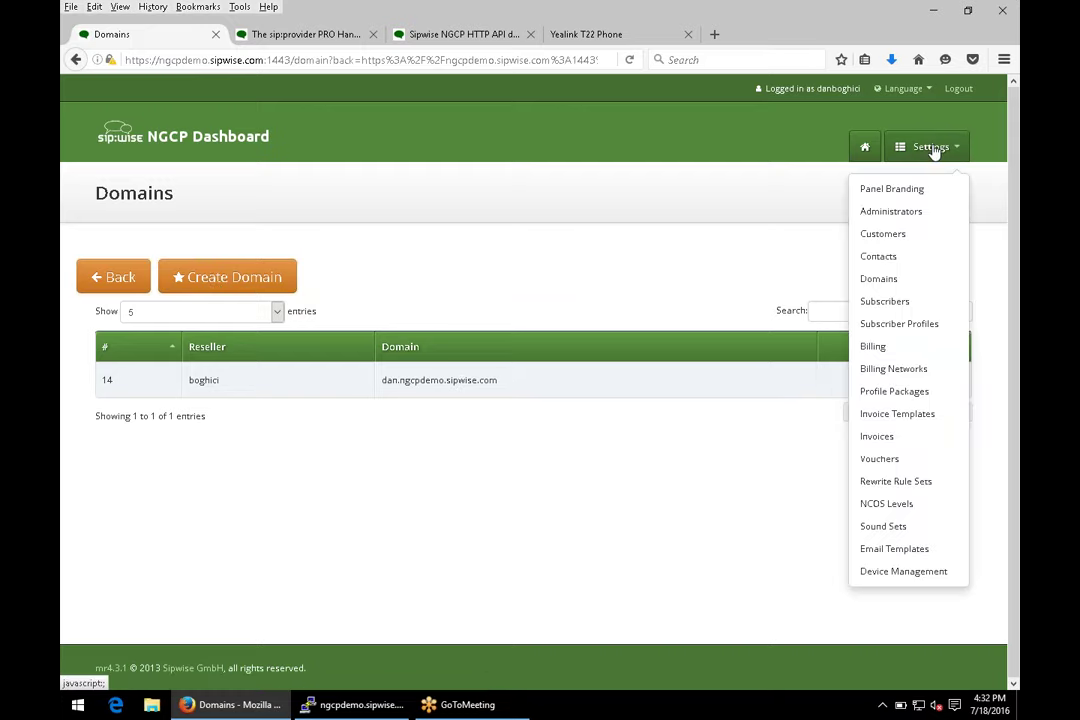
click(920, 211)
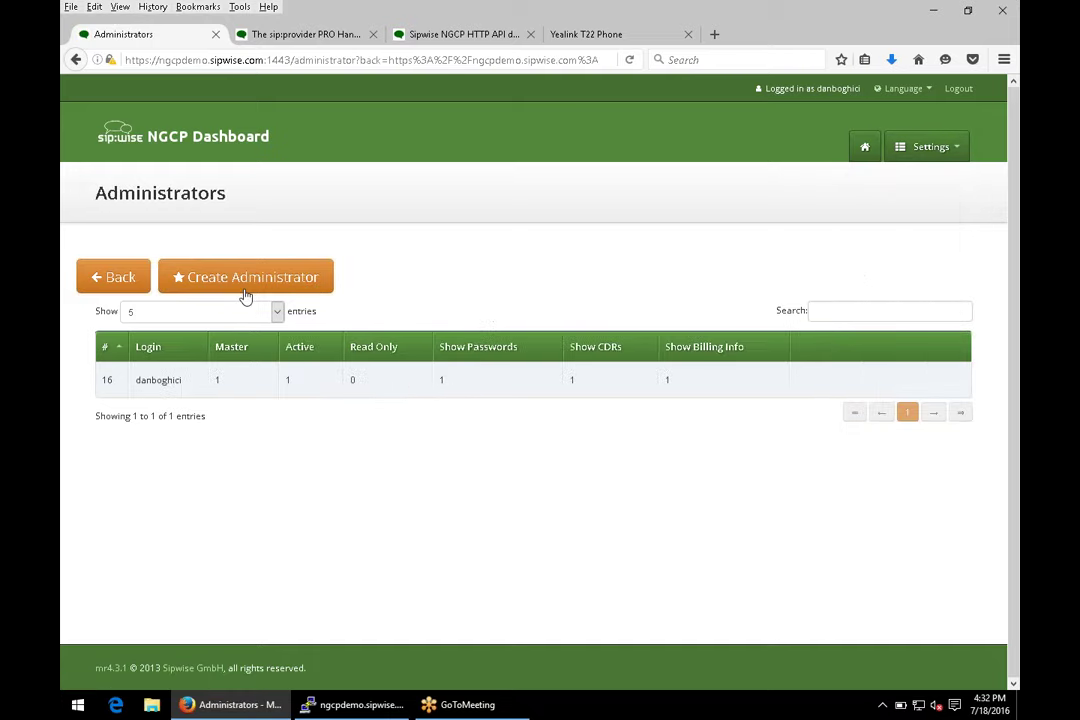
click(930, 150)
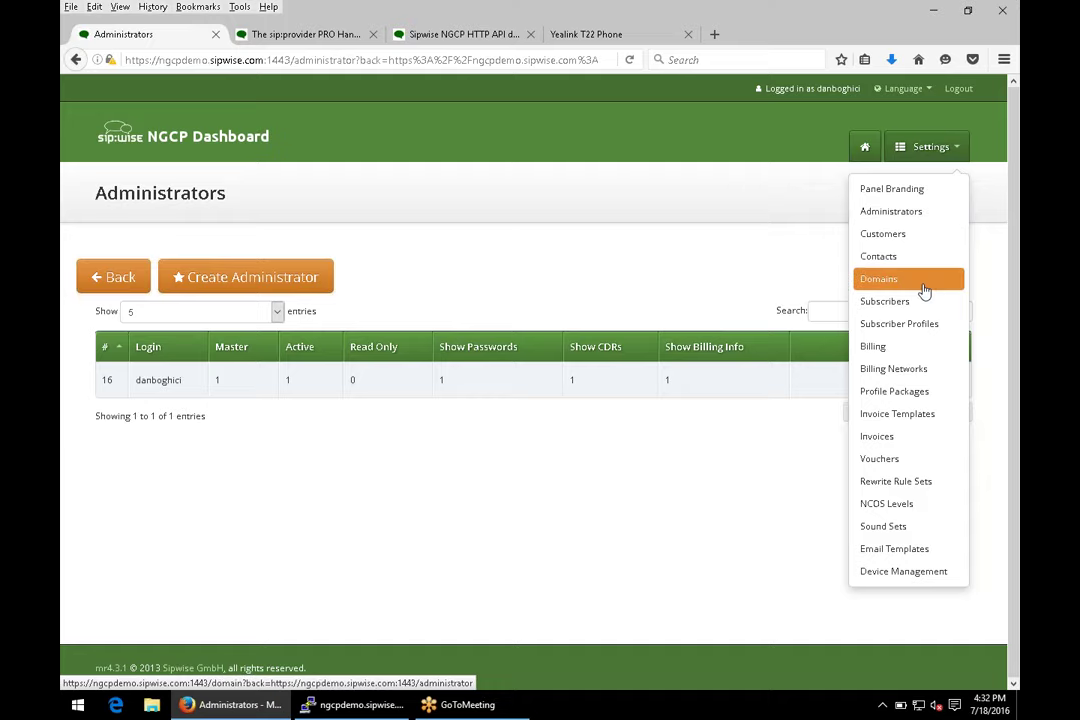
click(910, 348)
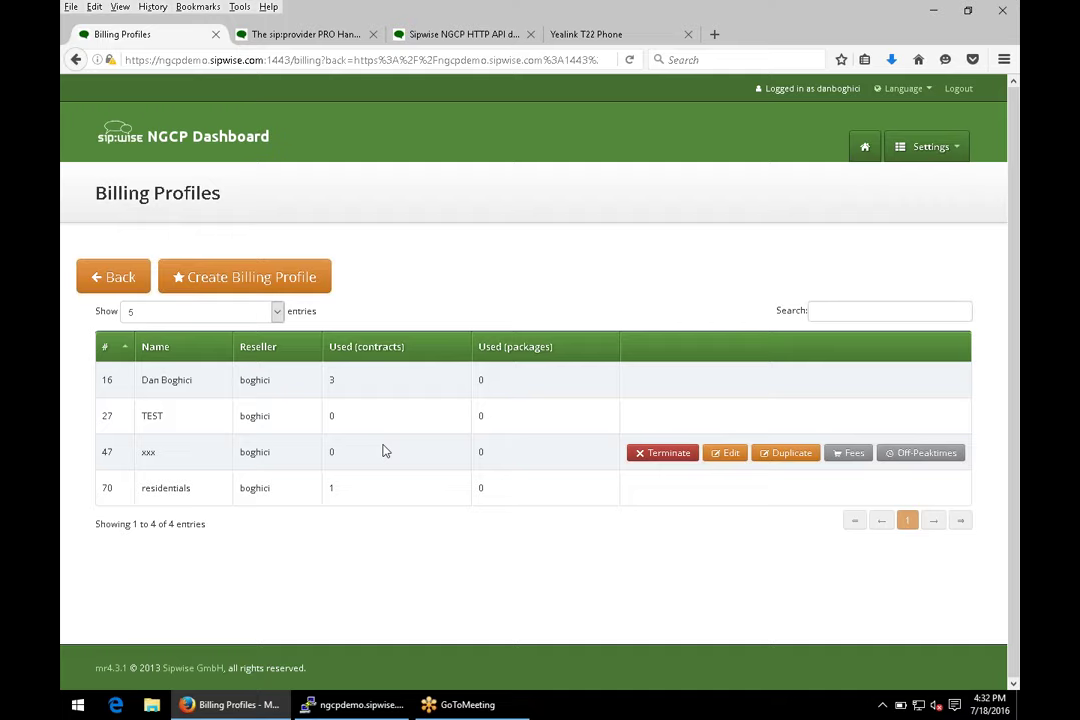
- Open the residentials profile's fees and edit the world wide fee entry
double_click(181, 488)
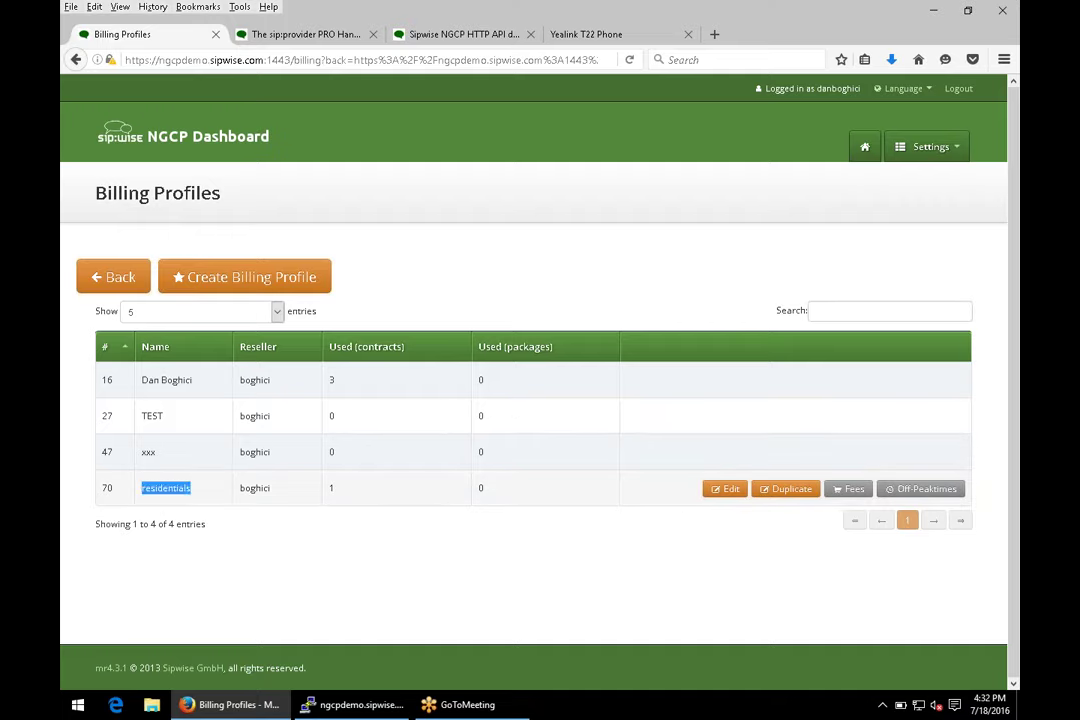
click(855, 496)
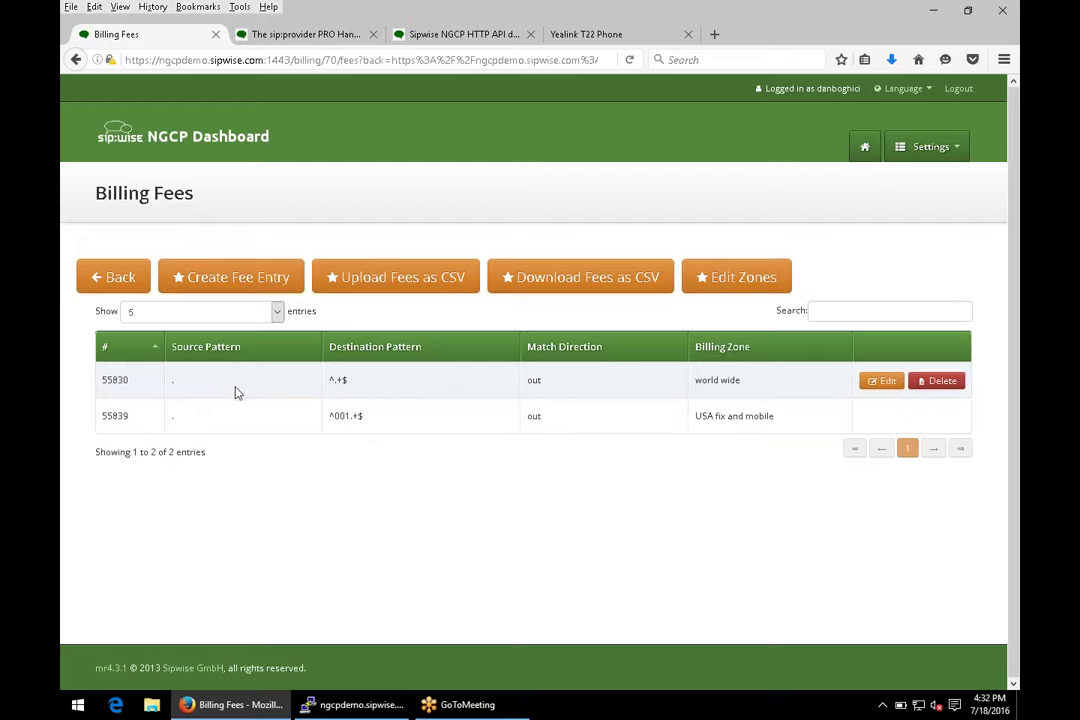
triple_click(708, 384)
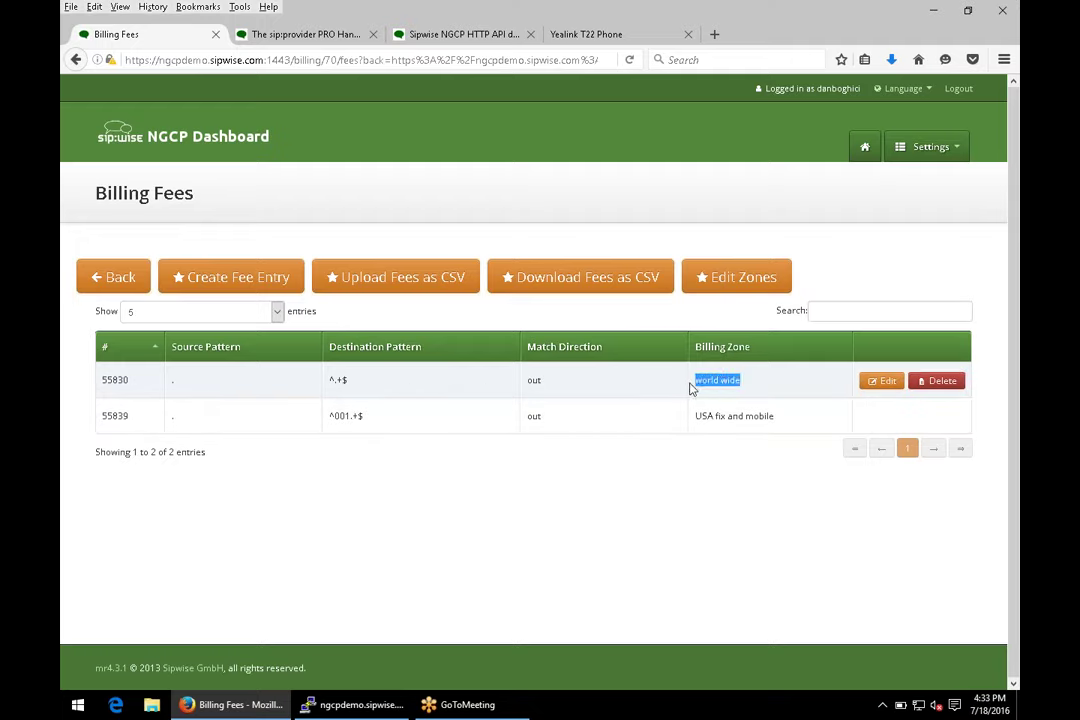
triple_click(779, 420)
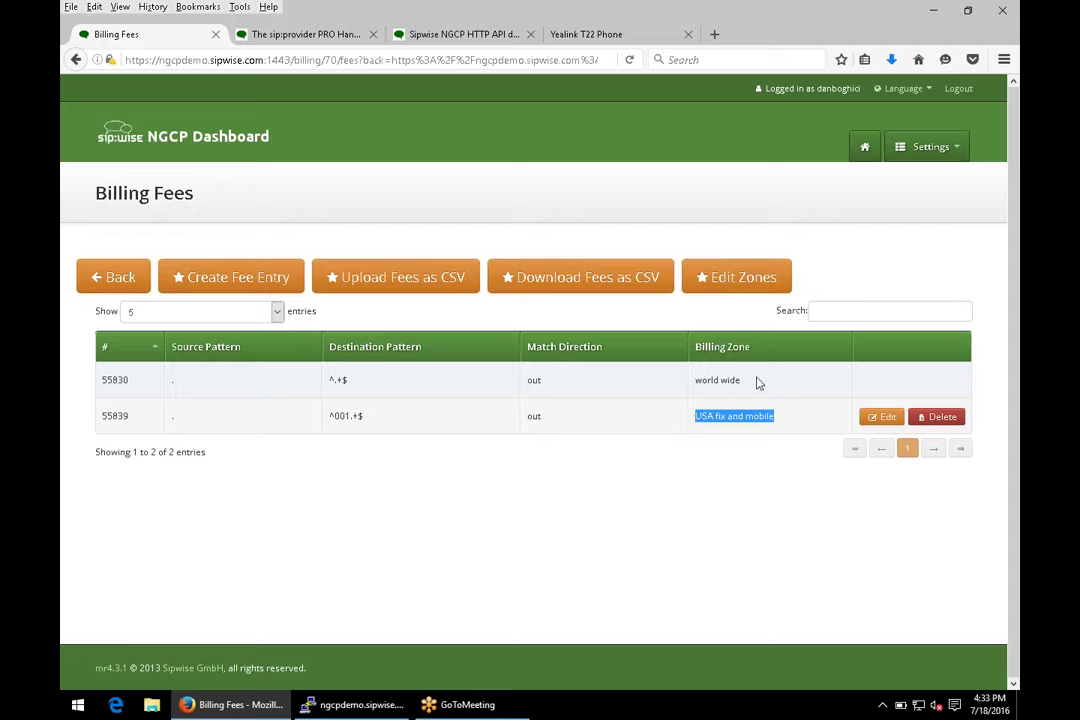
click(888, 385)
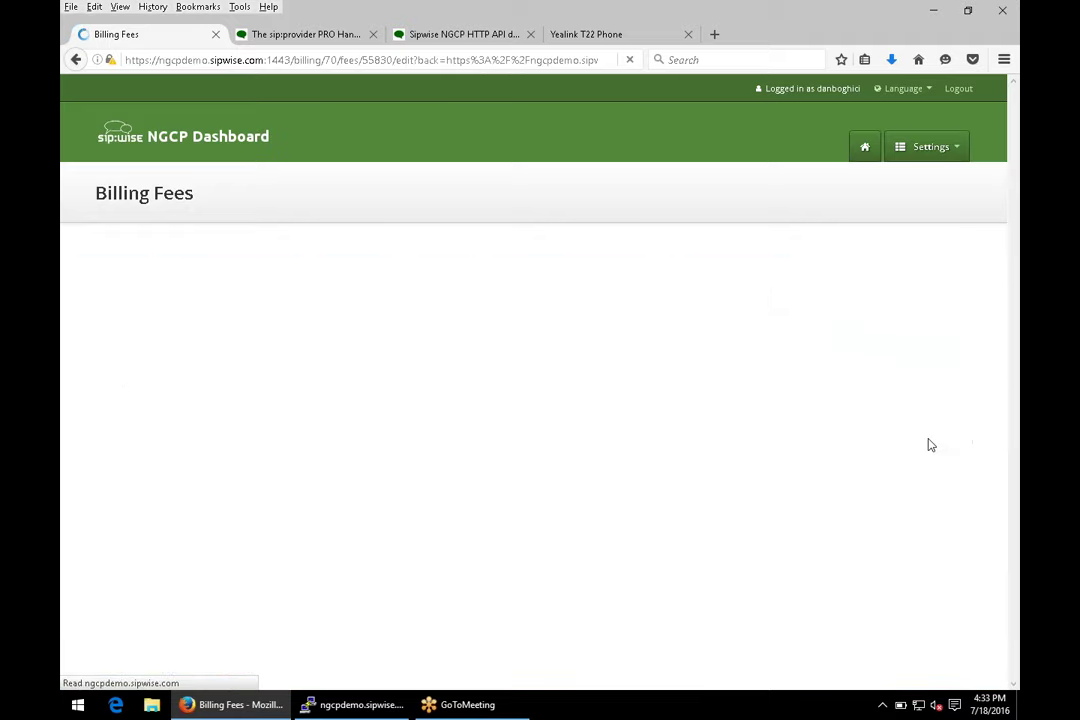
- Locate the Onpeak init rate field in the Edit Billing Fee form
scroll(261, 407, down, 3)
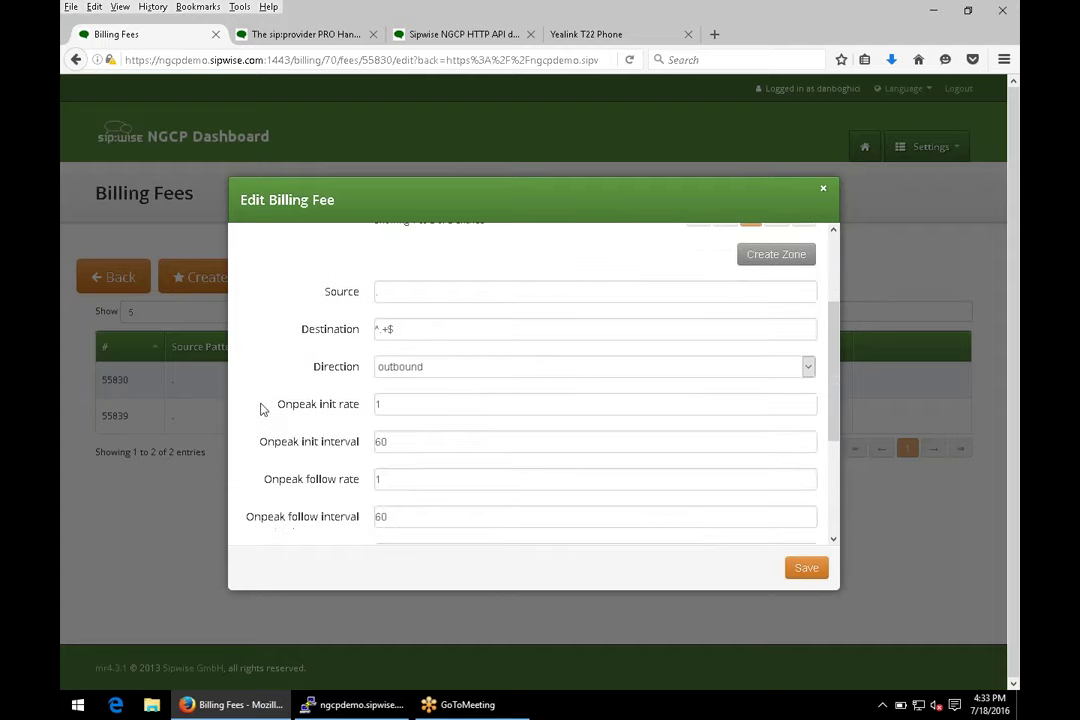
scroll(261, 407, down, 2)
mouse_move(398, 312)
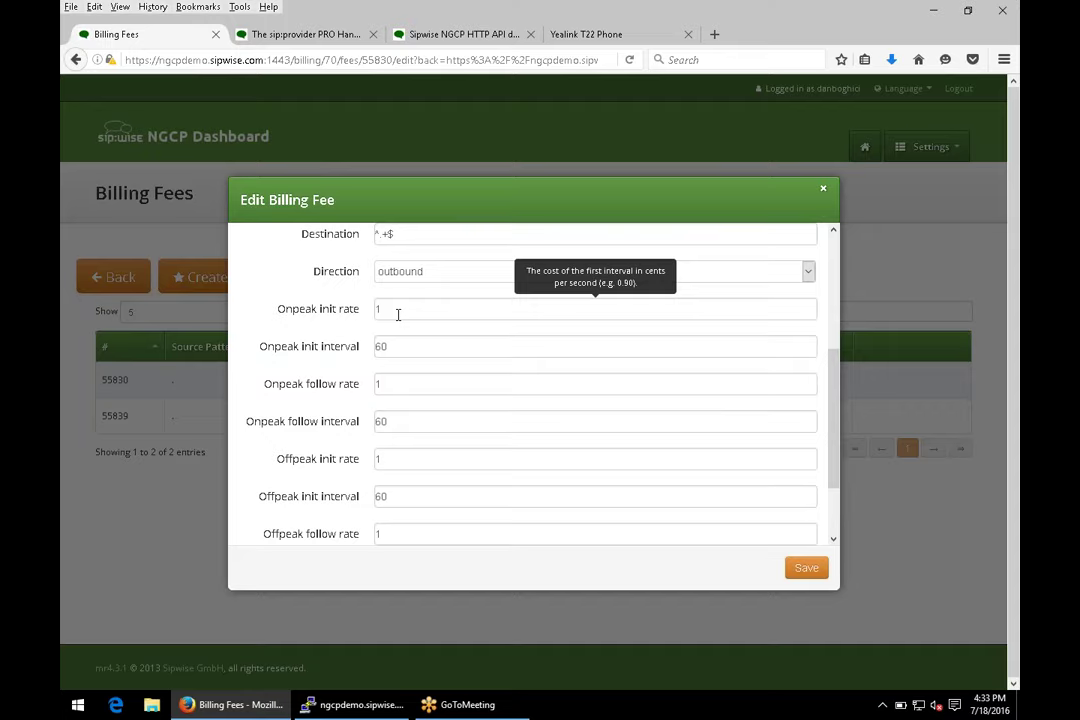
click(398, 314)
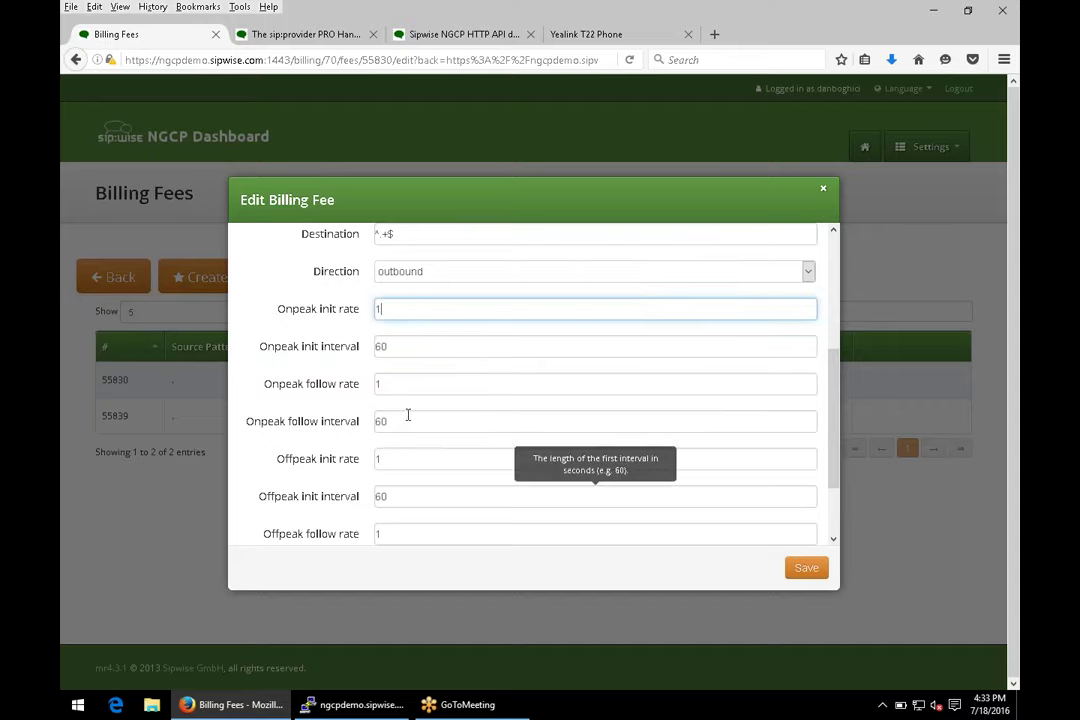
mouse_move(398, 348)
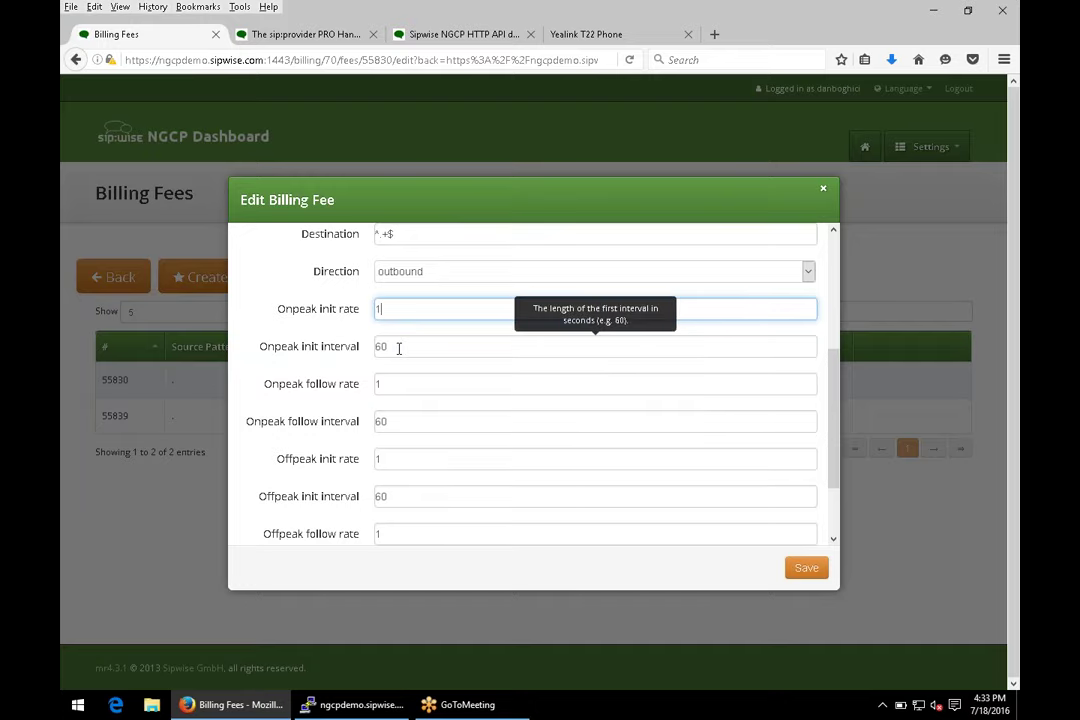
mouse_move(397, 388)
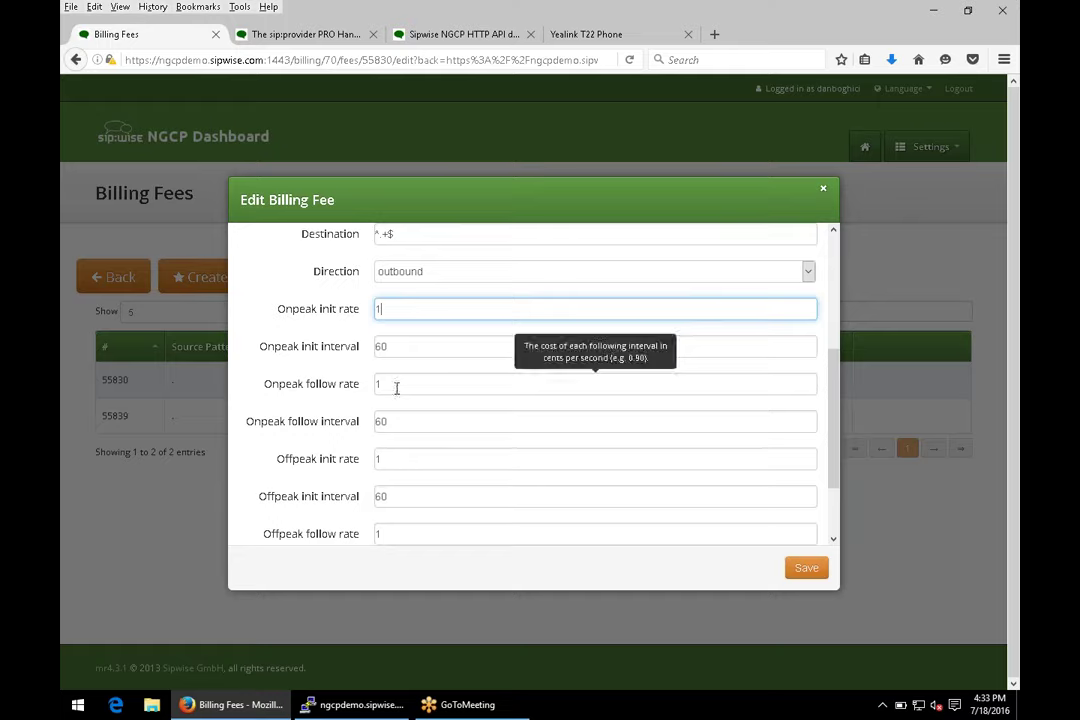
mouse_move(398, 424)
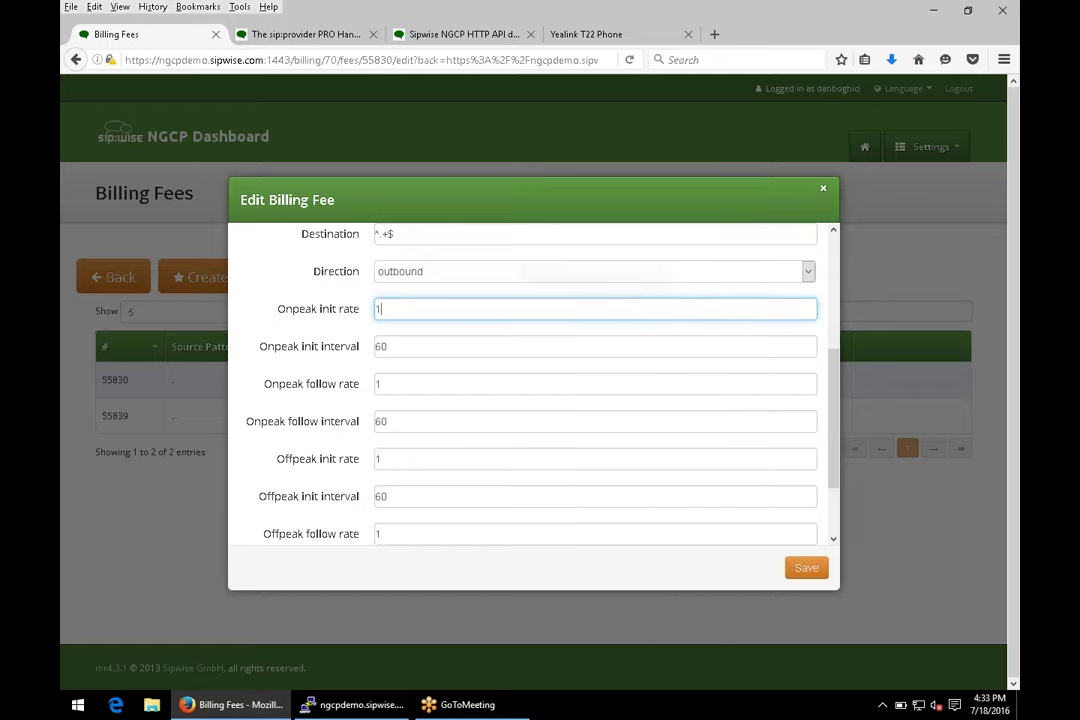
mouse_move(405, 312)
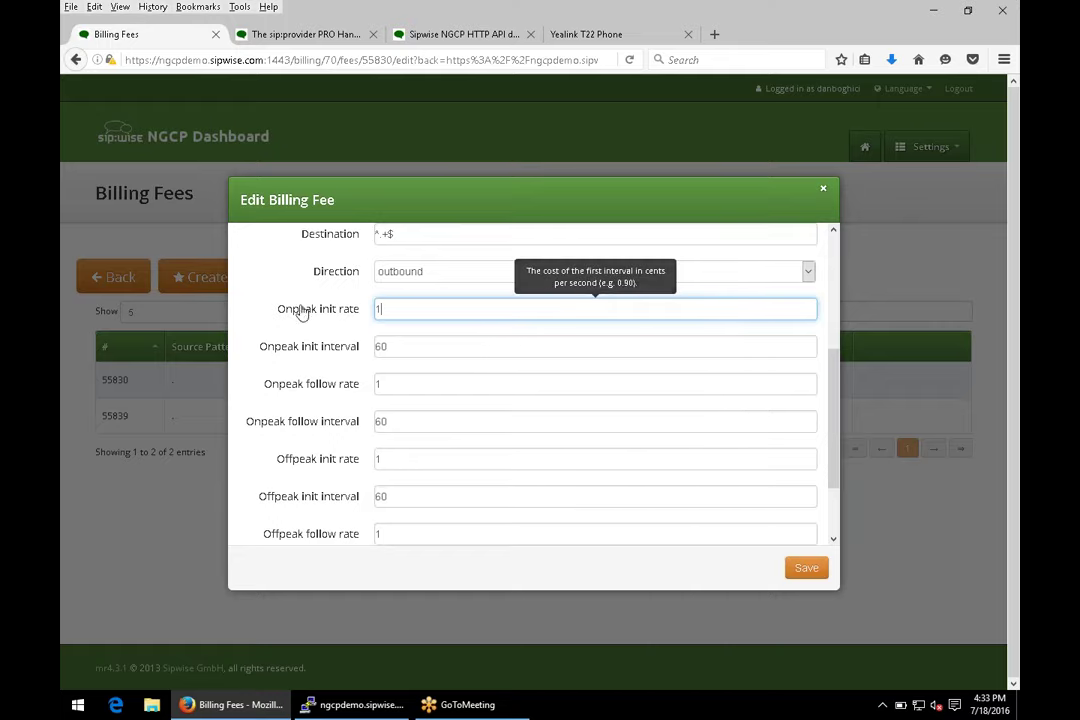
- Set the Onpeak init rate to 1.00000000001 and save the fee
click(293, 395)
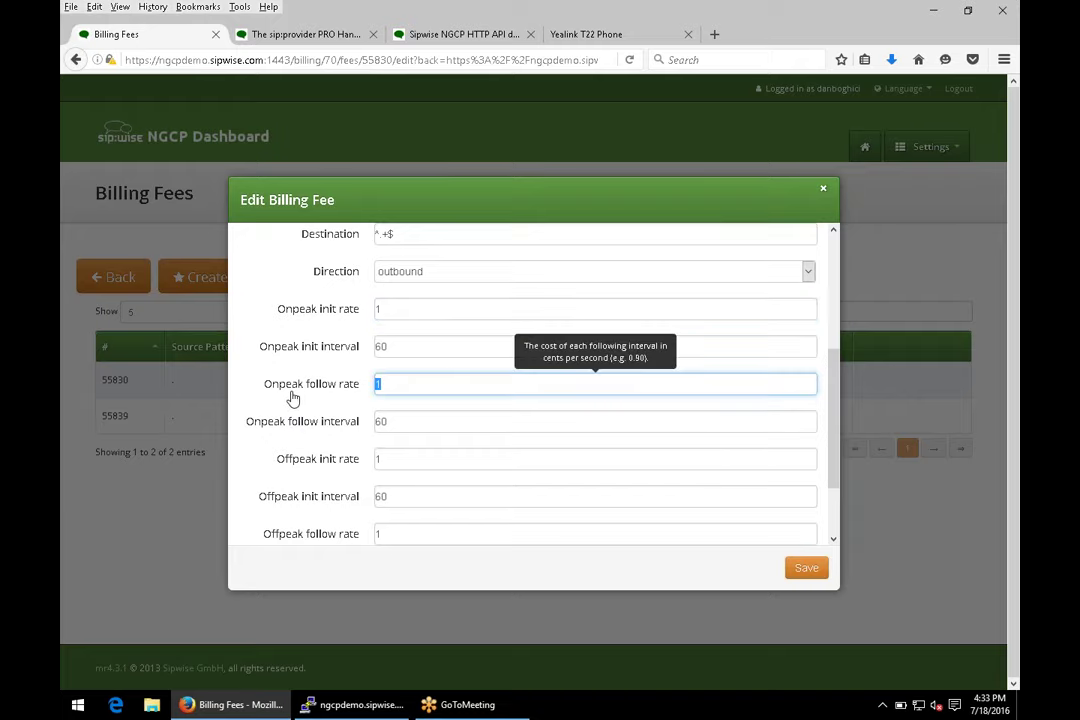
scroll(292, 400, down, 2)
scroll(497, 398, up, 5)
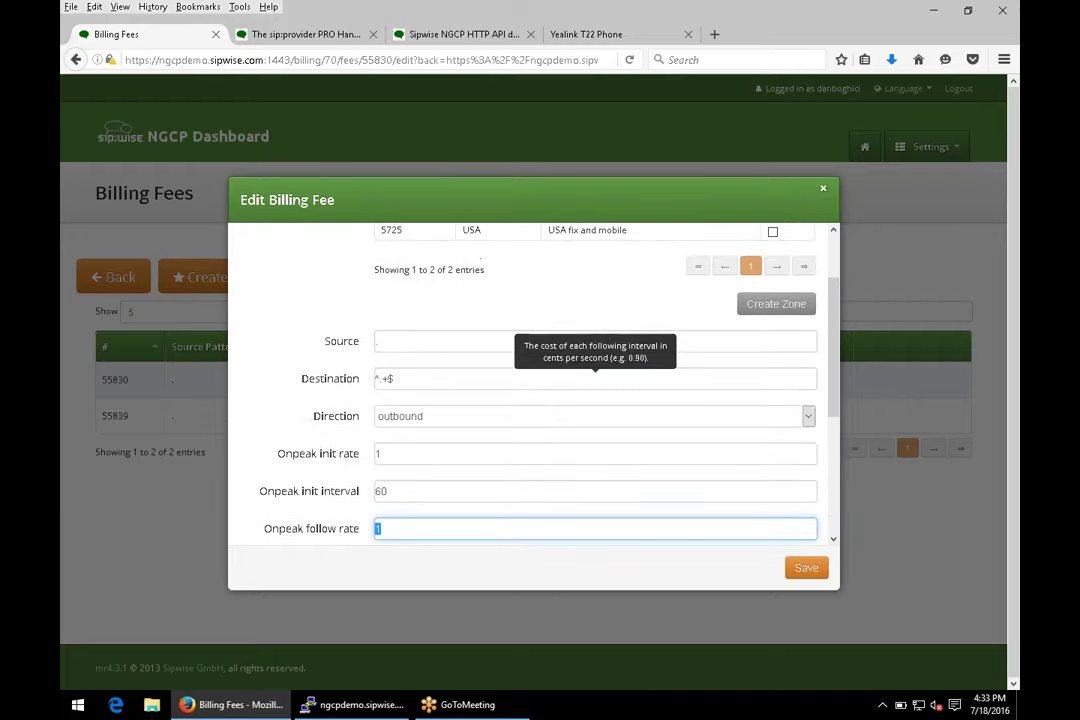
scroll(415, 441, down, 1)
click(407, 414)
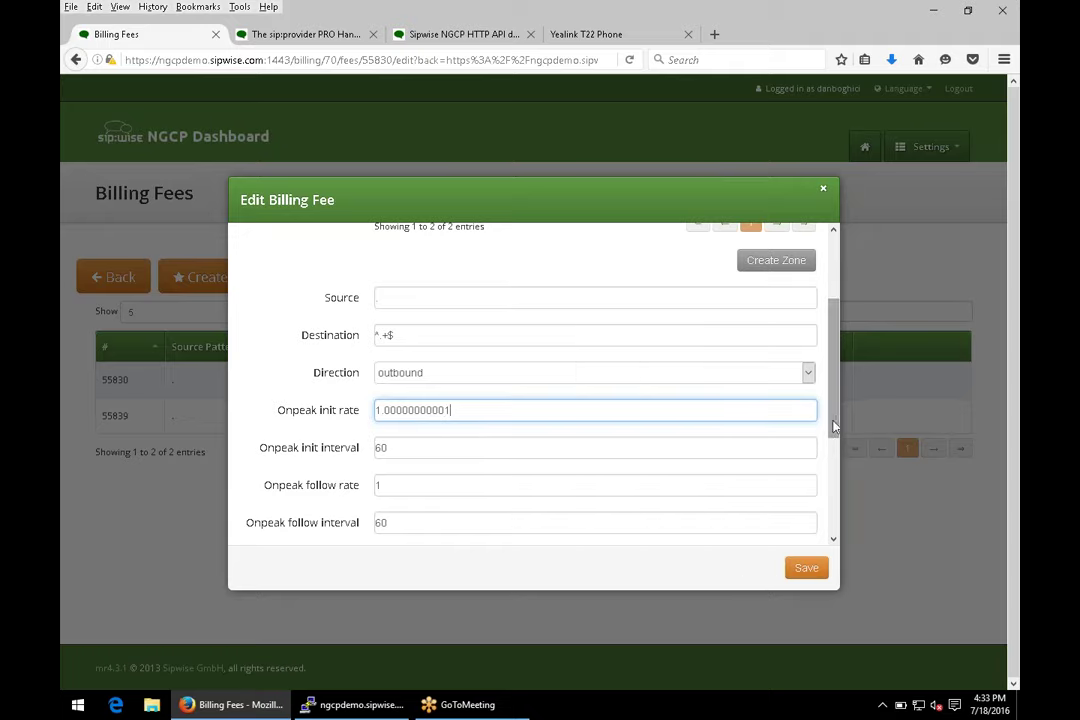
scroll(834, 425, down, 1)
drag(836, 409, 838, 274)
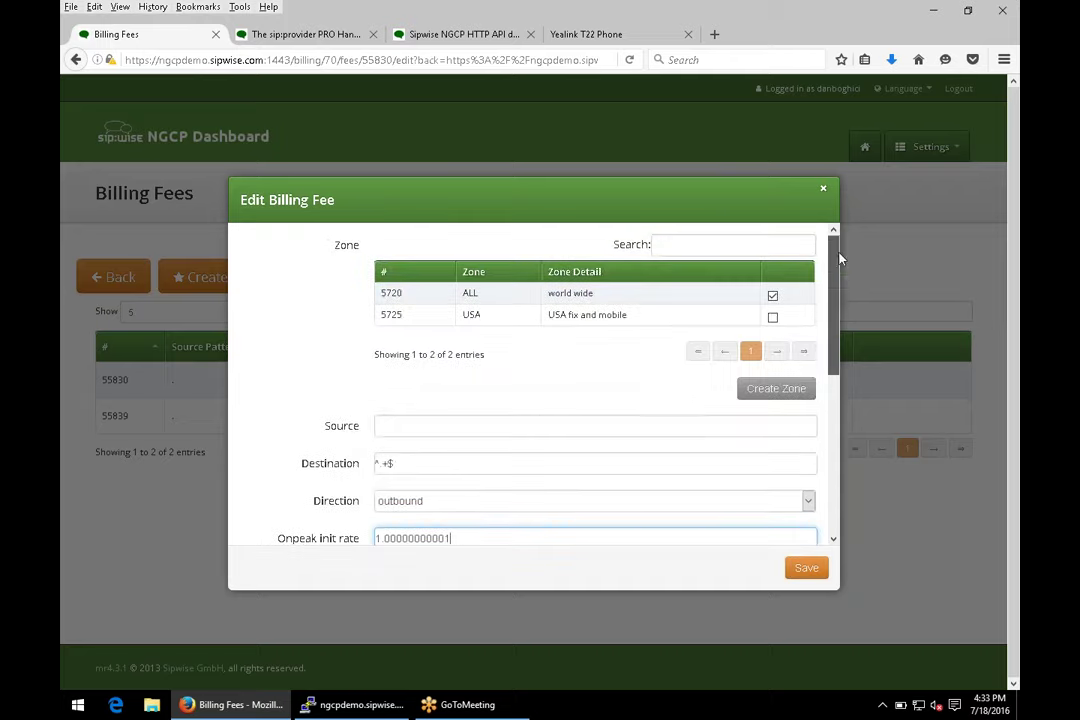
scroll(827, 463, down, 6)
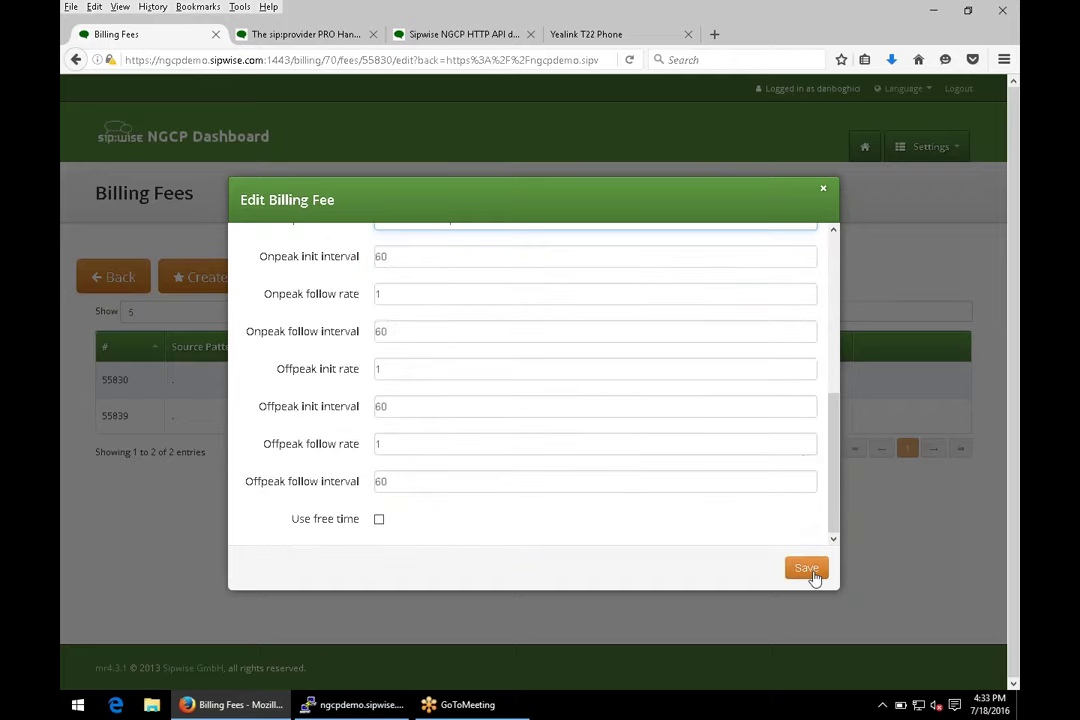
click(810, 576)
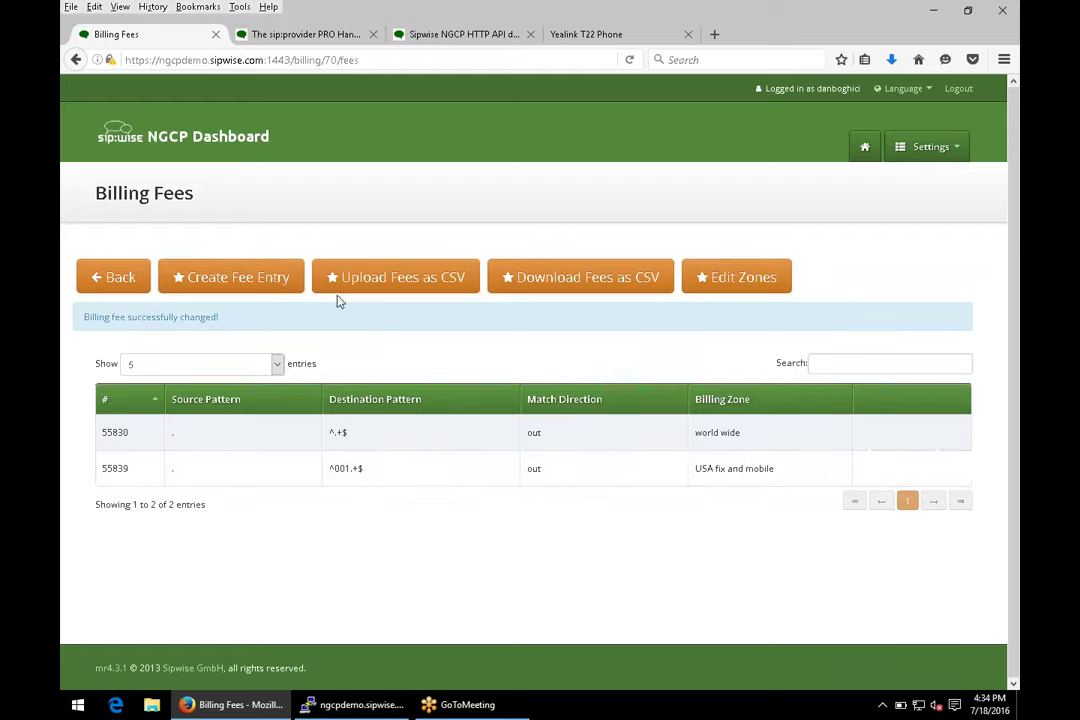
- Download the fee list as CSV, open it in Notepad, and change the world wide rate to 1.05
click(585, 280)
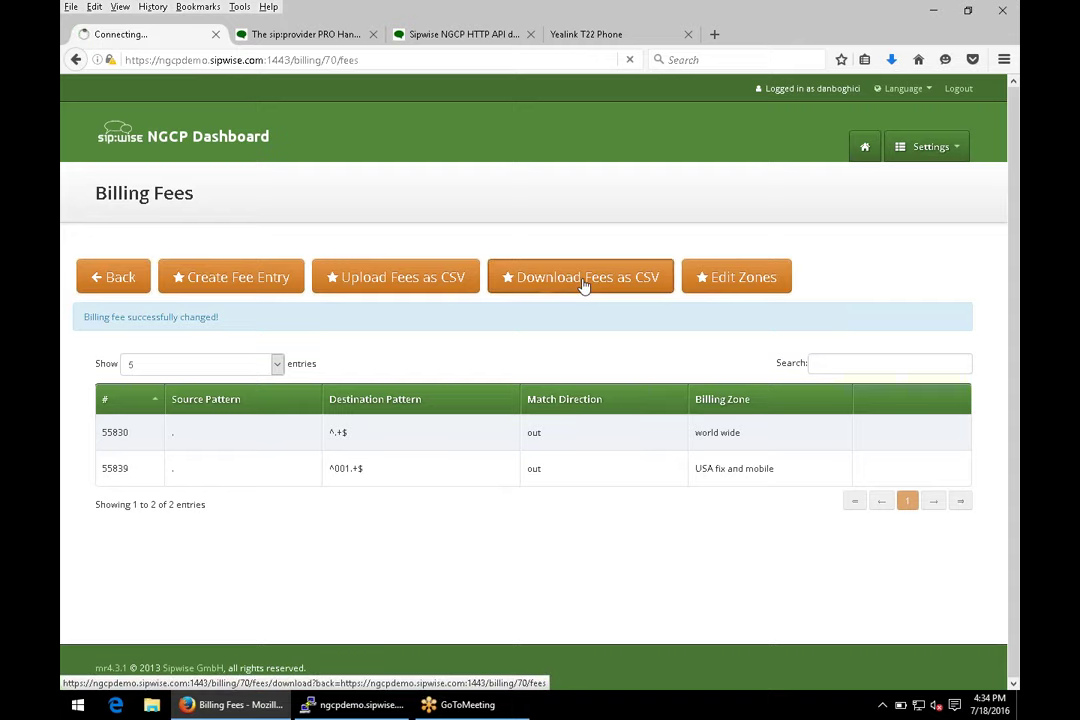
click(599, 456)
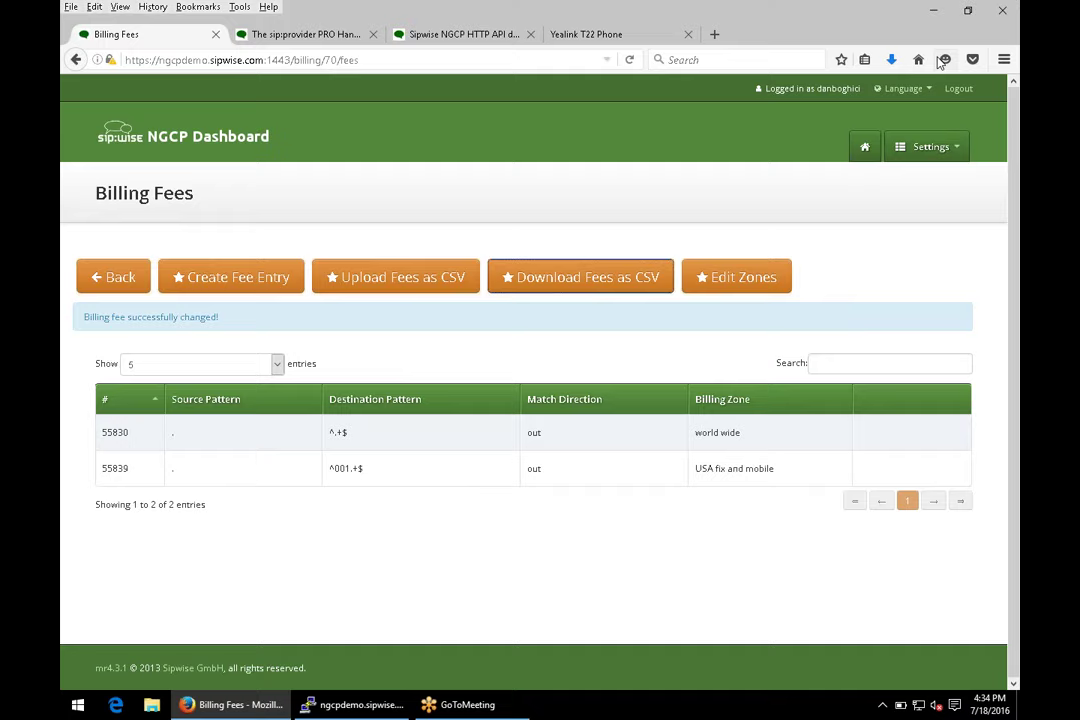
click(891, 59)
click(680, 114)
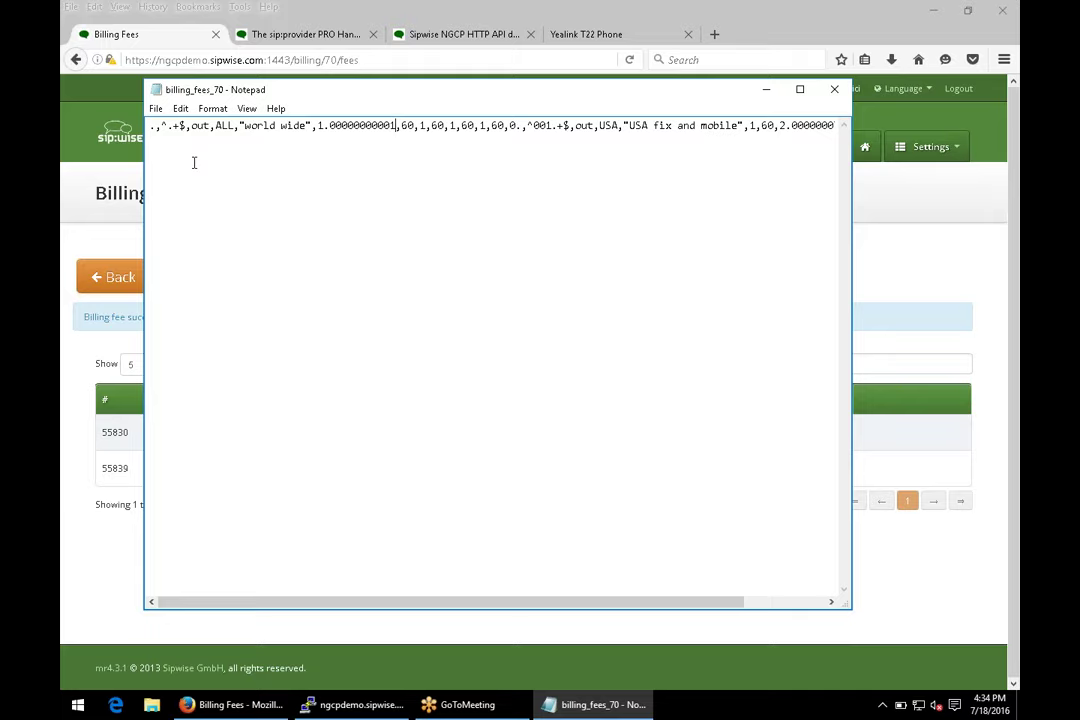
key(BackSpace)
key(BackSpace)
key(BackSpace)
key(BackSpace)
key(BackSpace)
key(BackSpace)
key(BackSpace)
key(BackSpace)
key(BackSpace)
key(BackSpace)
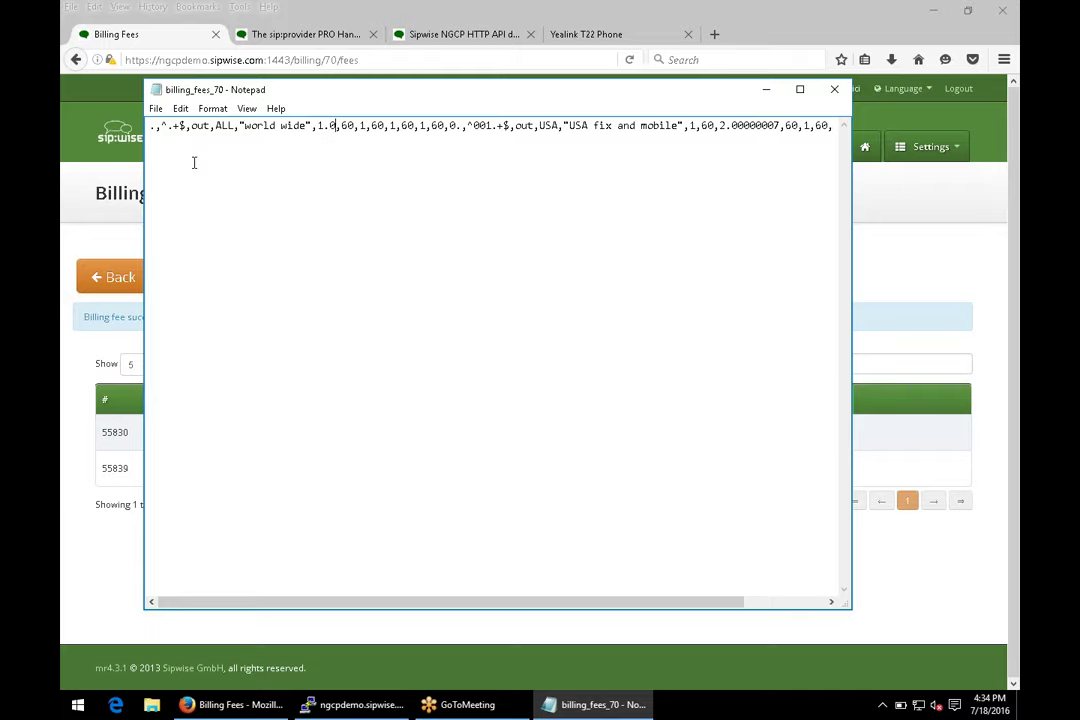
text(5)
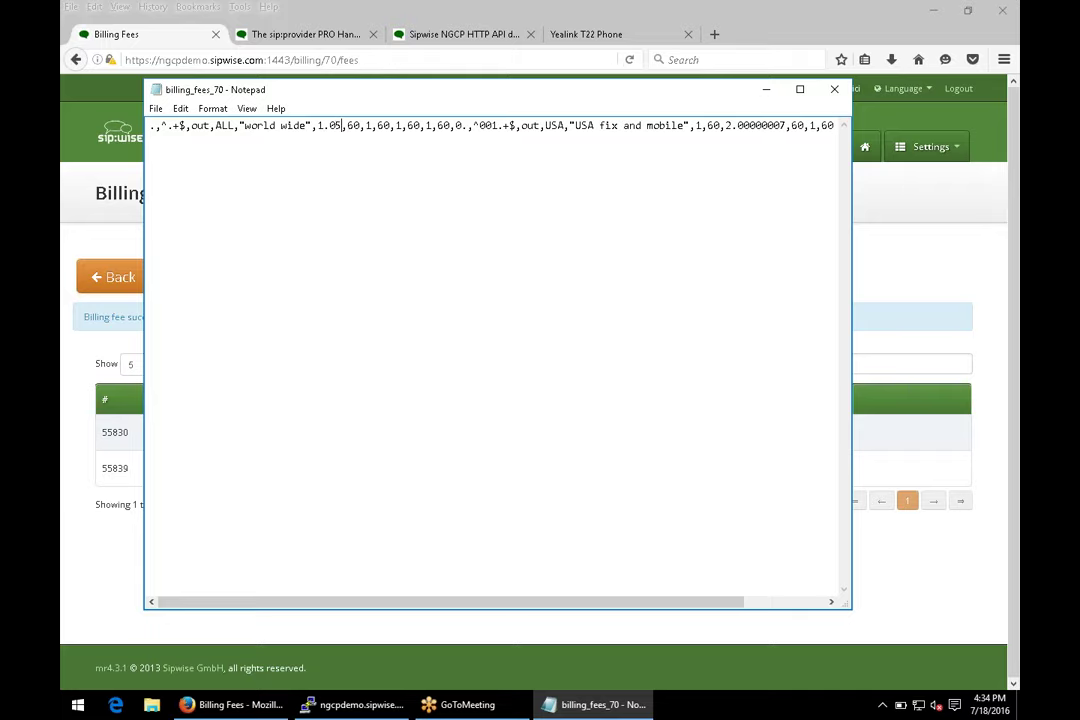
- Save billing_fees_70 to the Desktop via Save As and close Notepad
click(156, 108)
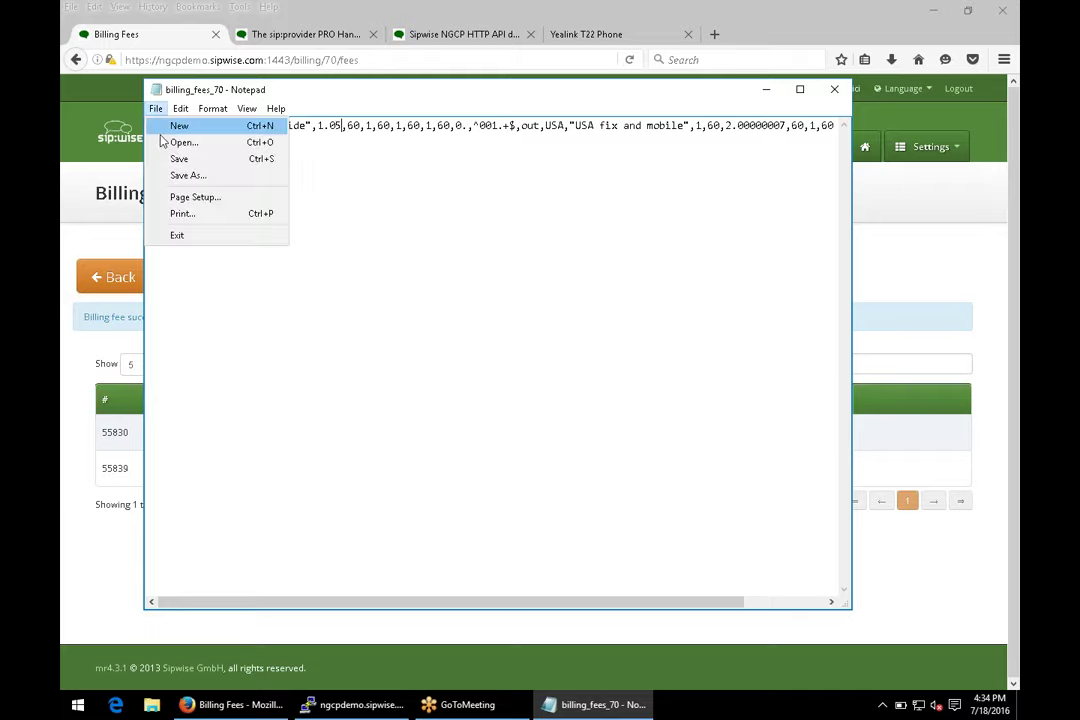
click(189, 177)
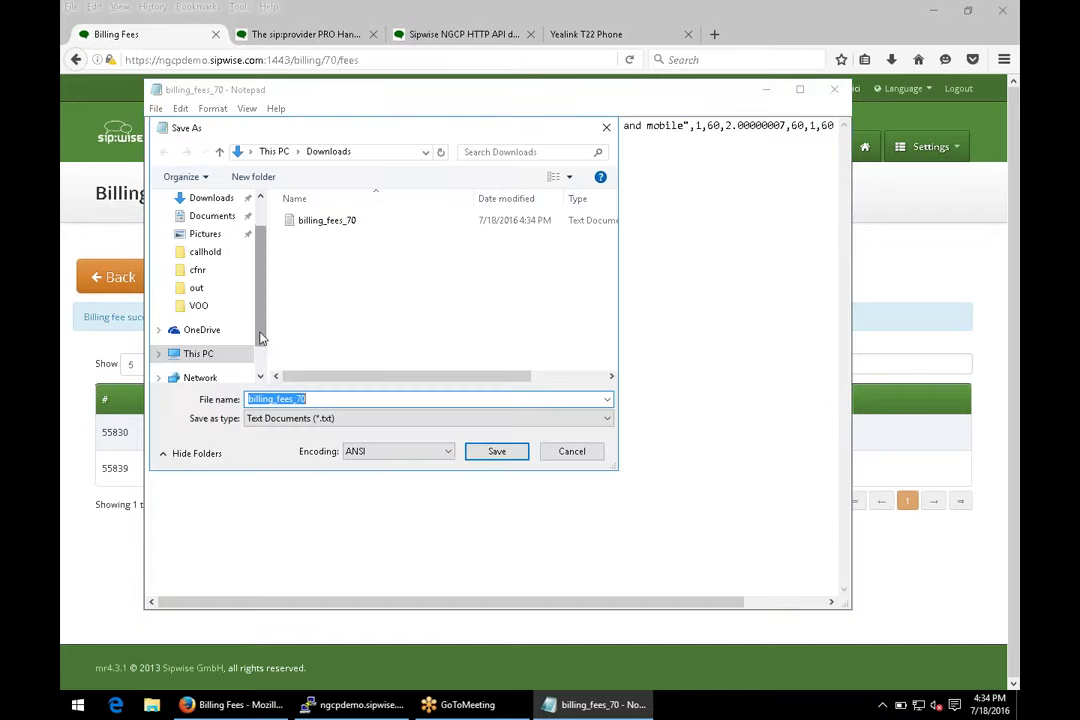
scroll(251, 357, down, 2)
scroll(253, 243, up, 5)
click(207, 222)
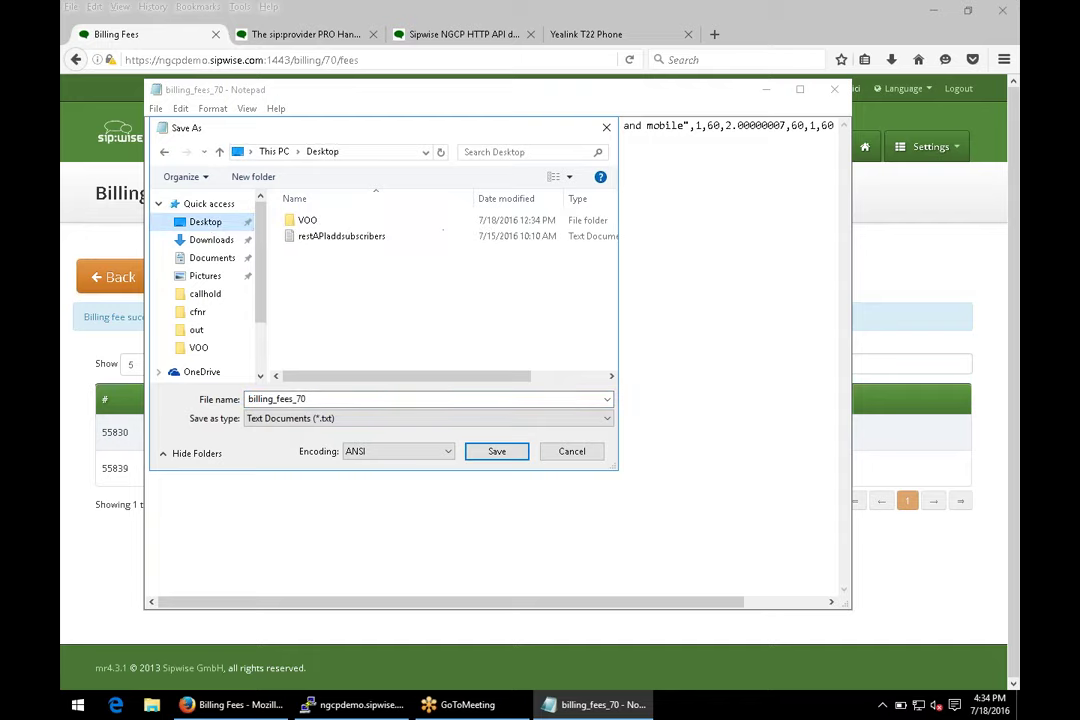
click(496, 452)
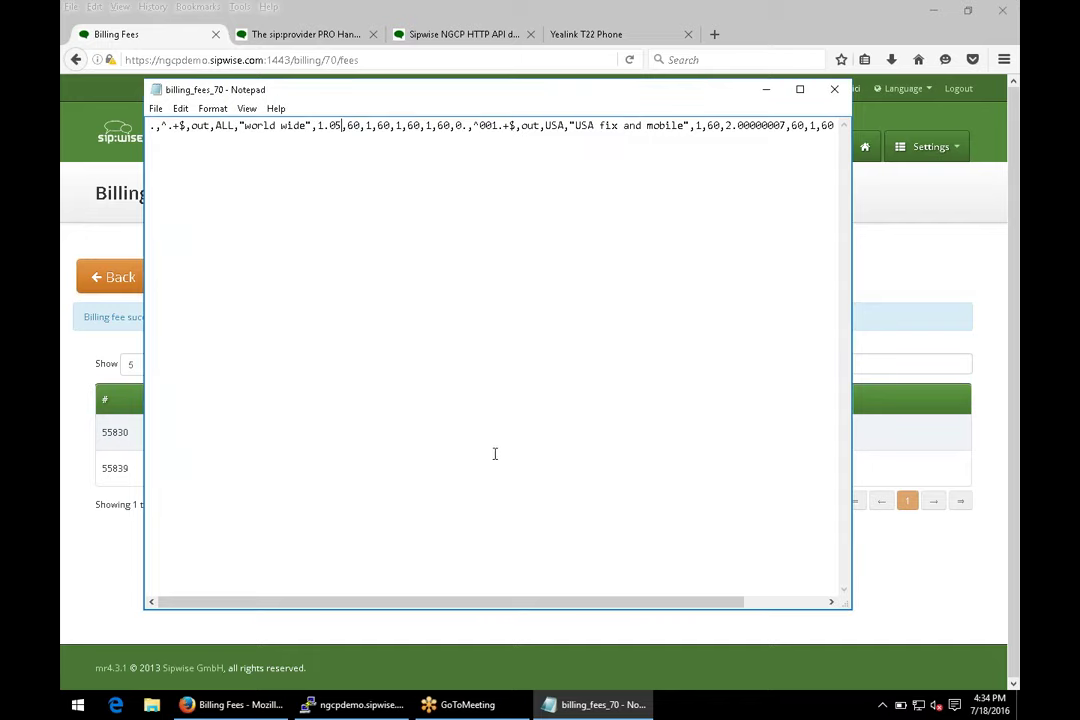
click(834, 89)
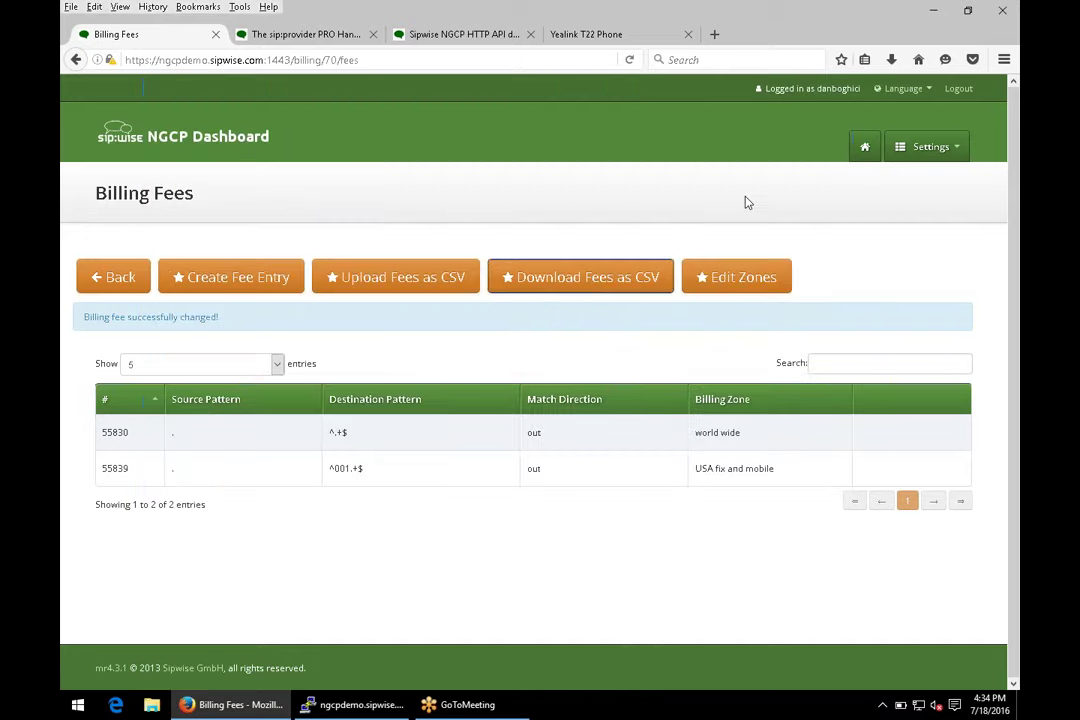
- Upload billing_fees_70 from the Desktop as fees with Purge existing ticked, then return to Billing Profiles
click(398, 288)
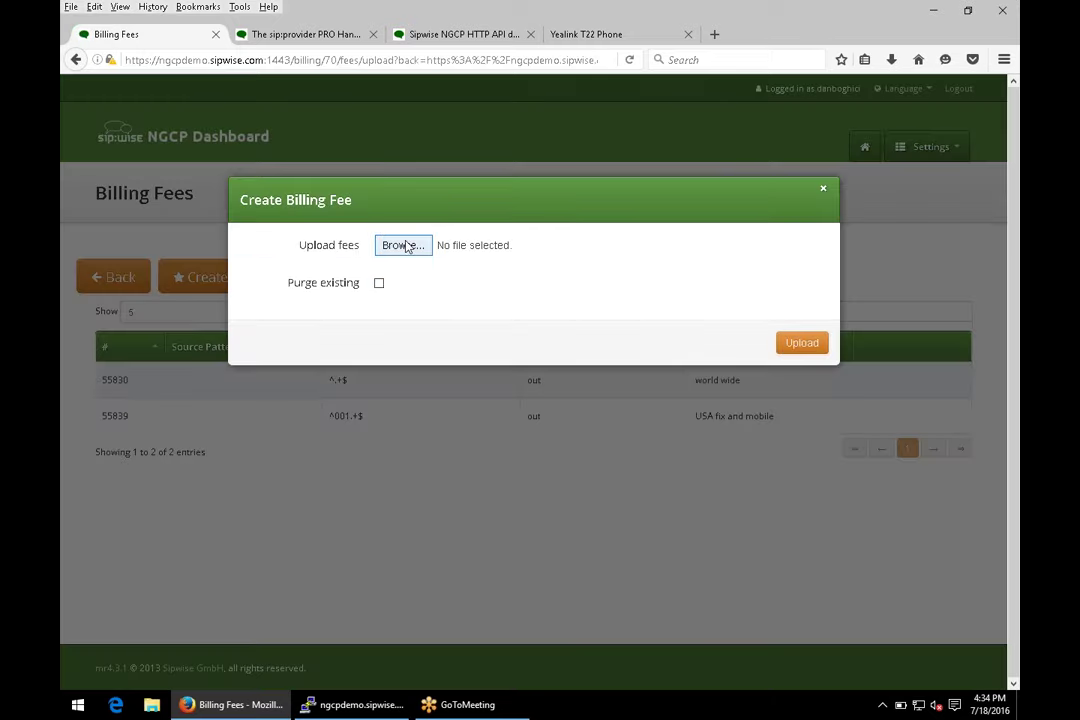
click(405, 247)
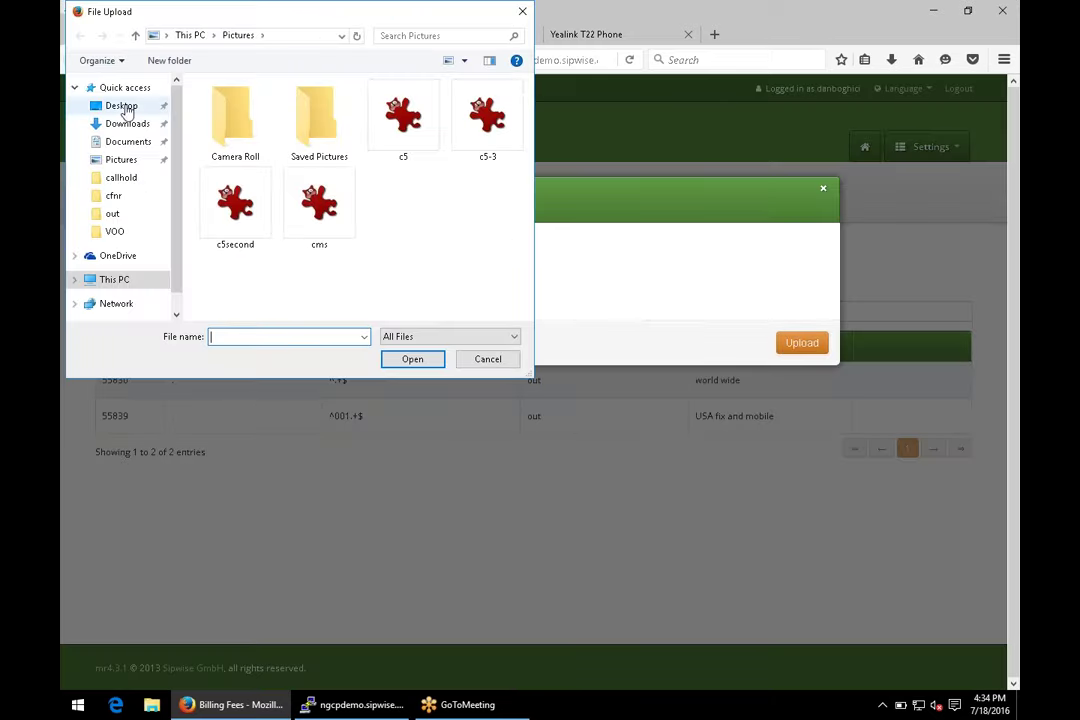
click(125, 106)
double_click(247, 113)
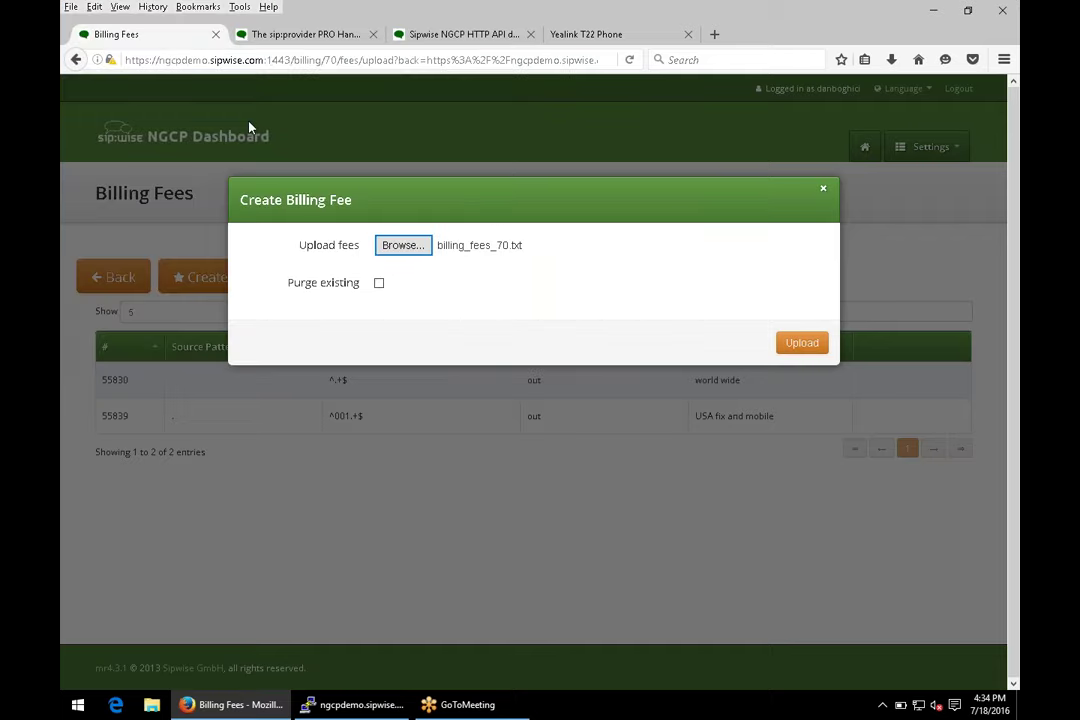
click(379, 284)
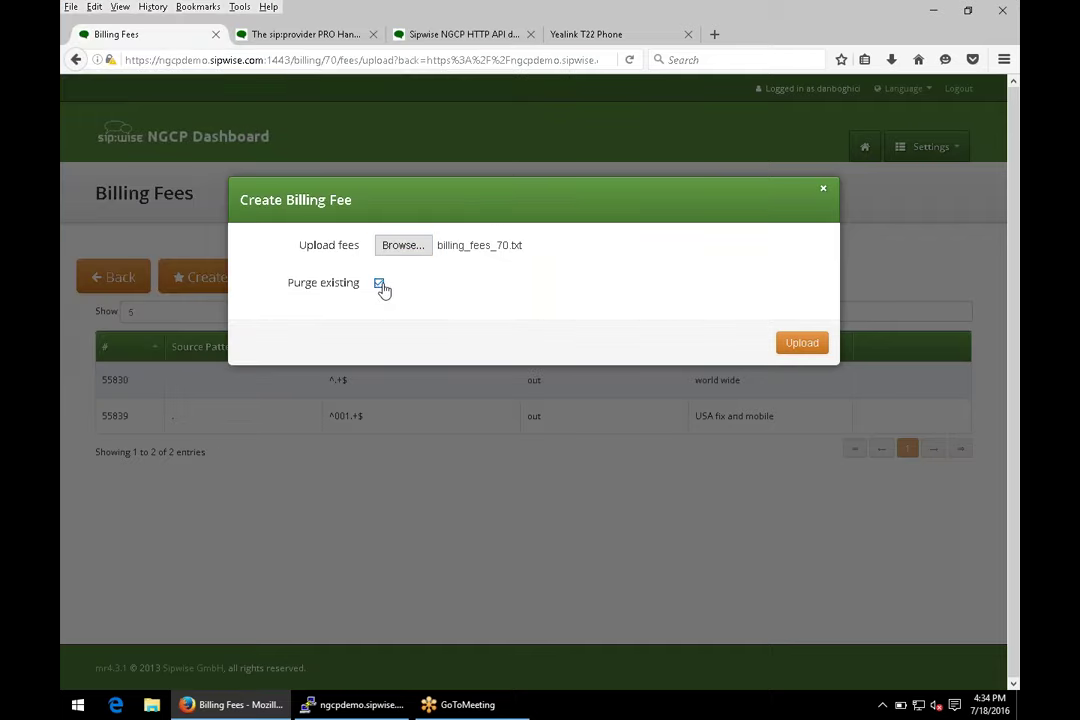
click(795, 346)
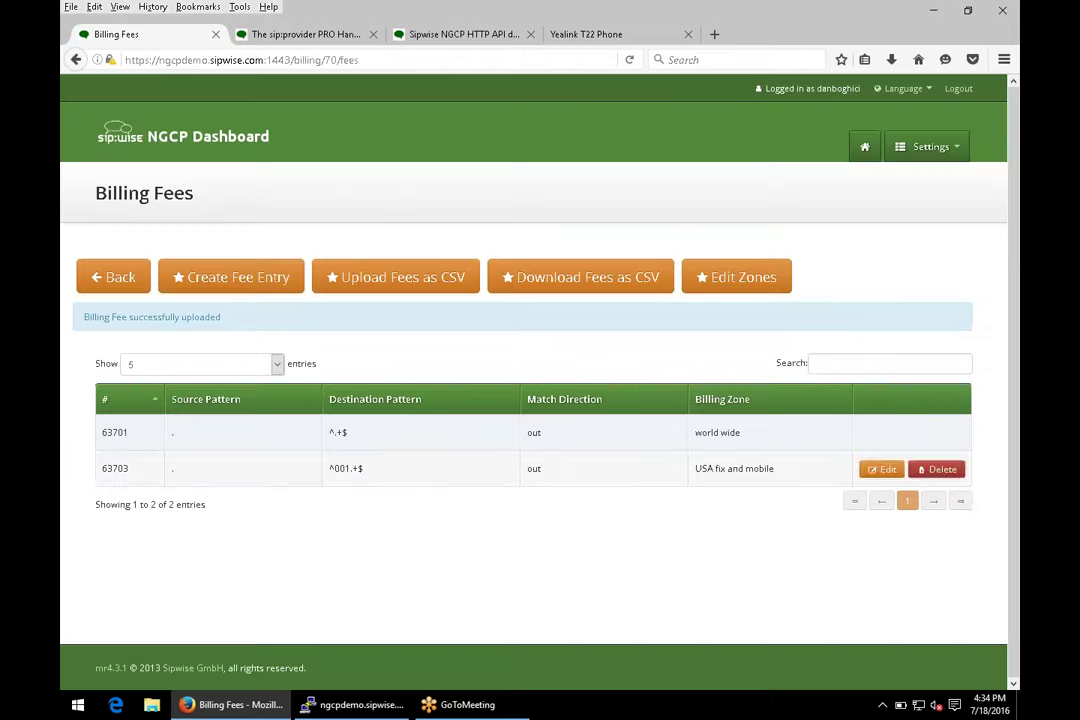
click(118, 280)
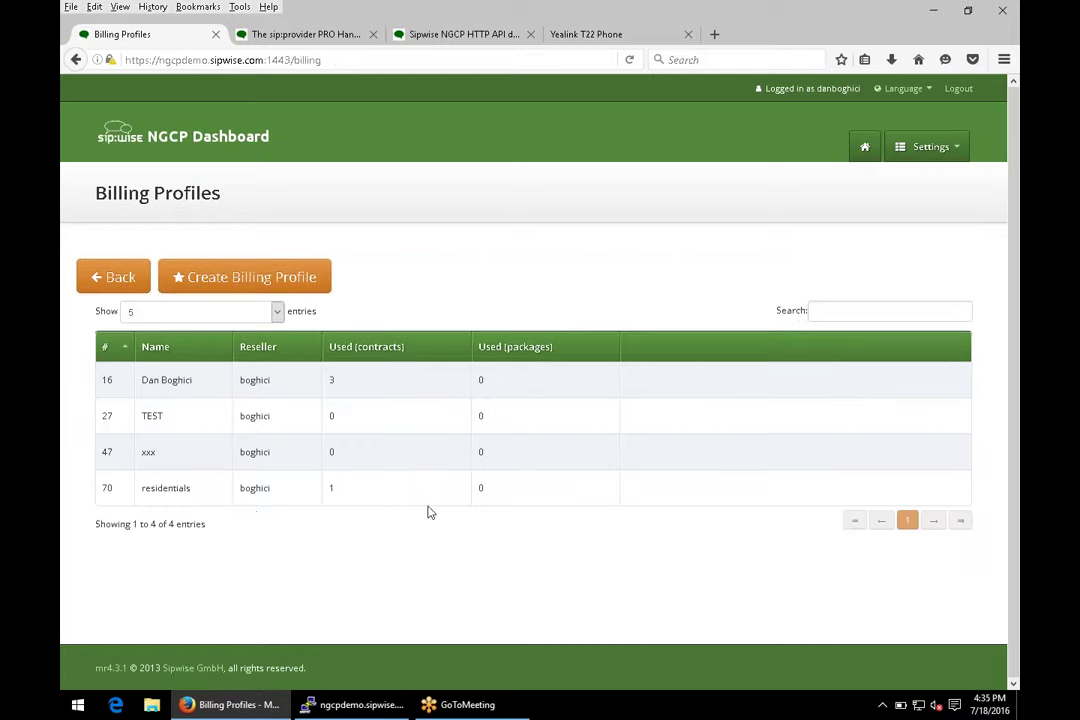
- Go to Settings > Invoices and download the first invoice as a PDF
mouse_move(845, 500)
mouse_move(295, 412)
click(918, 150)
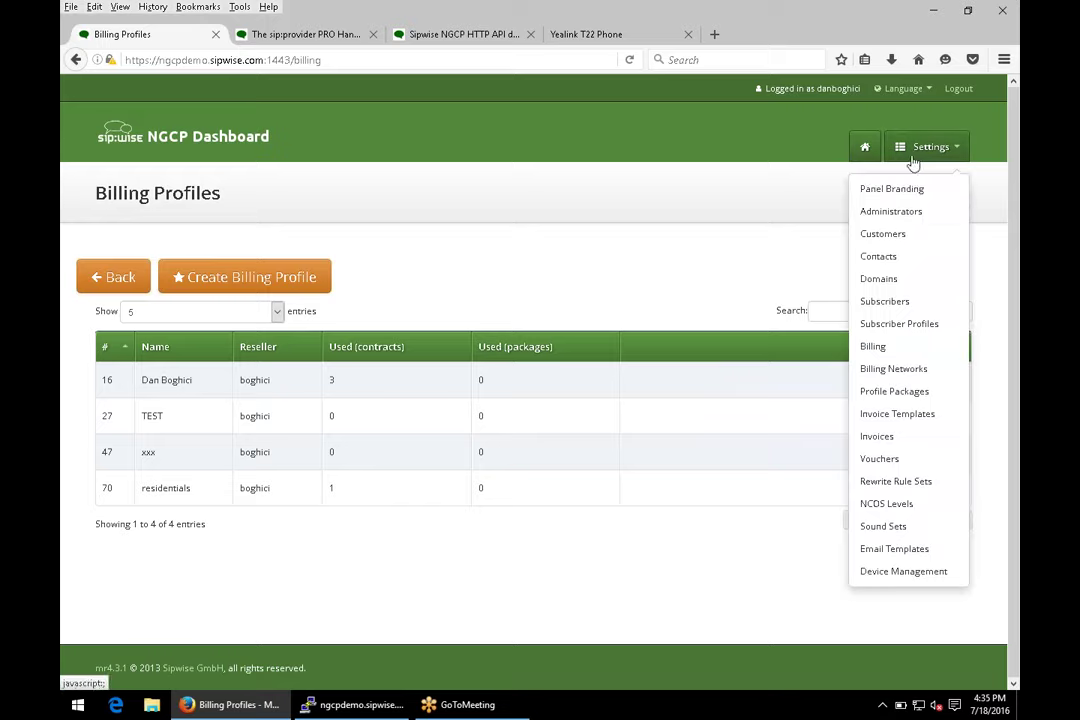
click(918, 442)
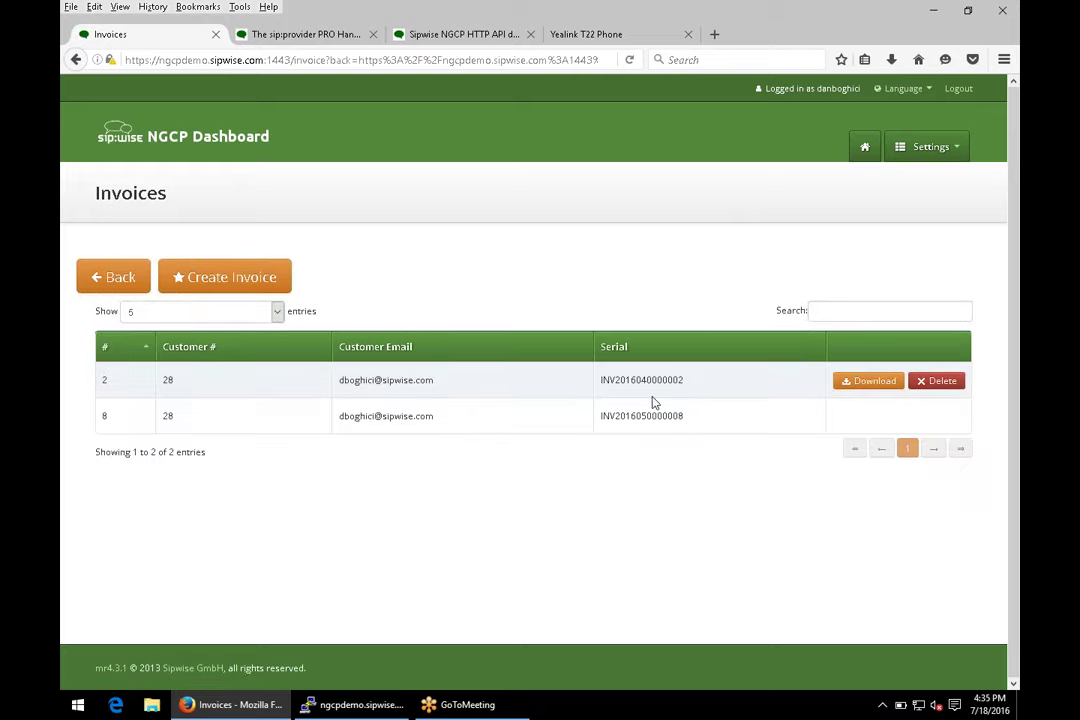
mouse_move(730, 392)
click(869, 385)
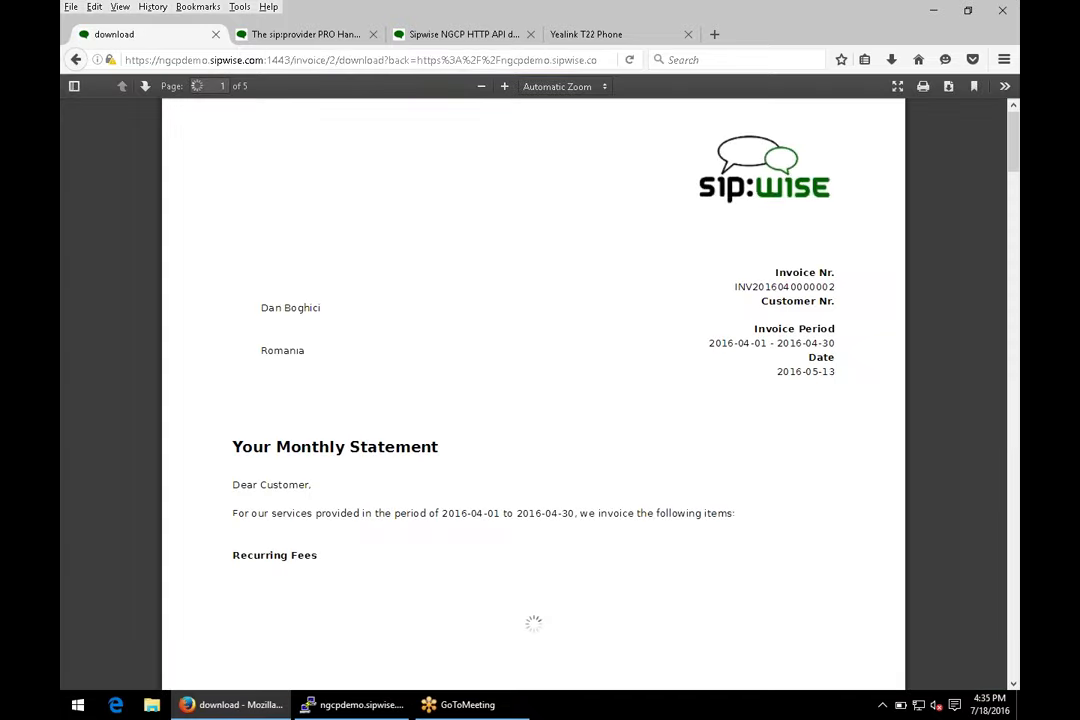
- Review the five-page monthly statement PDF, then return to the Invoices list
drag(236, 451, 485, 451)
click(450, 442)
drag(262, 310, 362, 316)
click(362, 316)
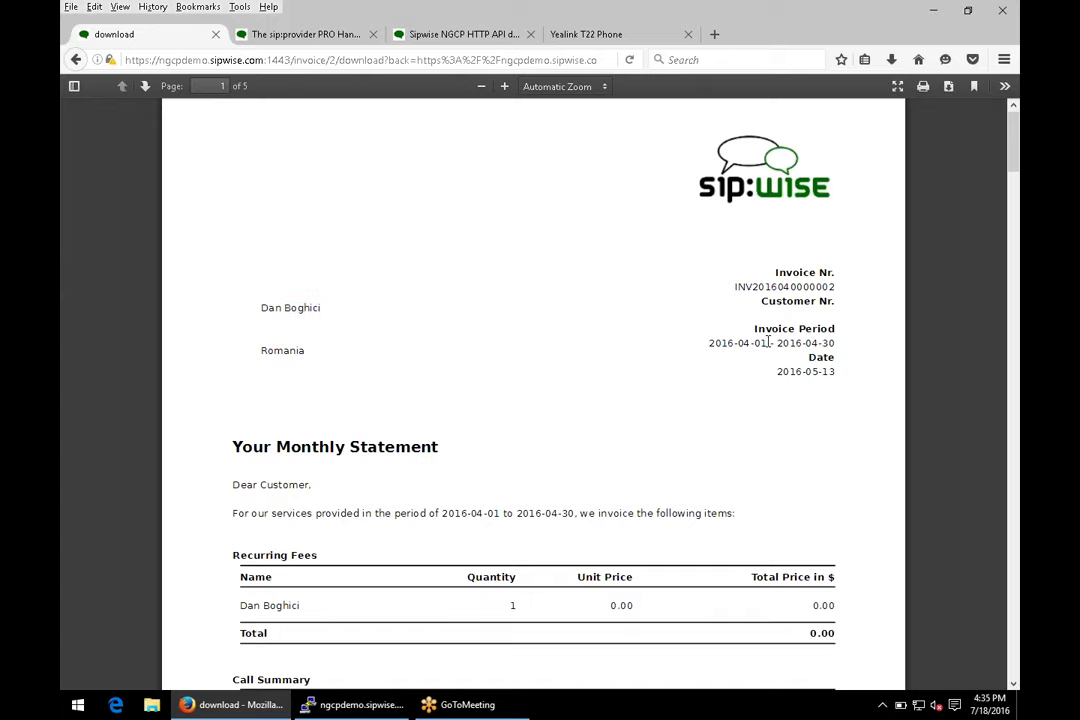
scroll(720, 440, down, 3)
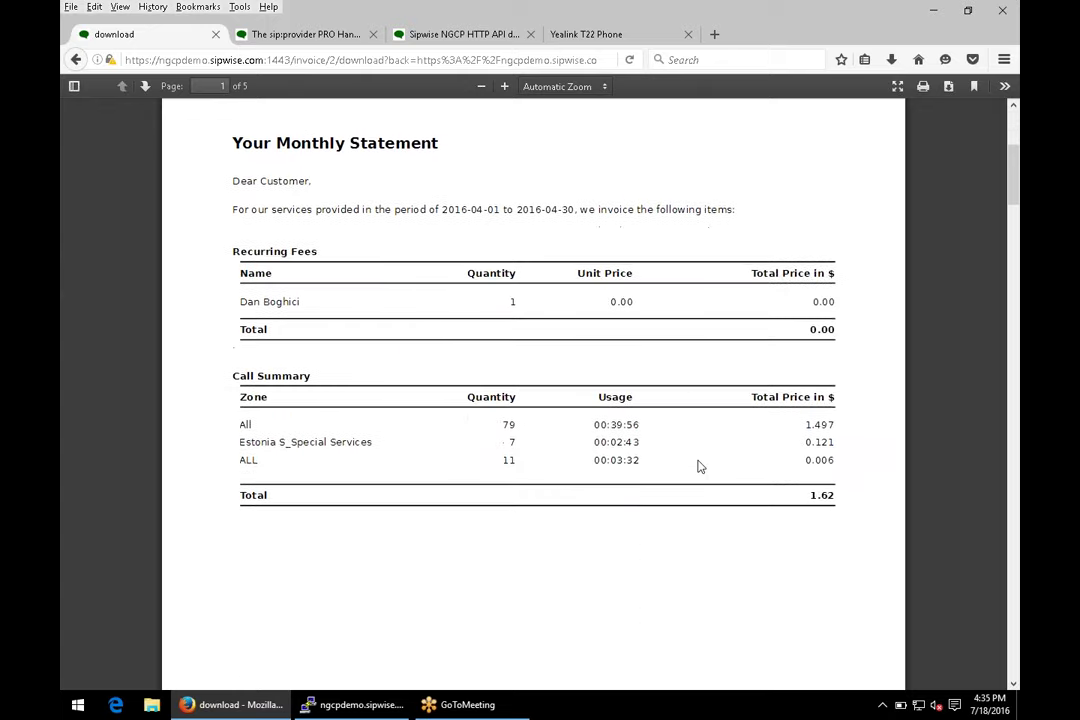
scroll(720, 450, down, 3)
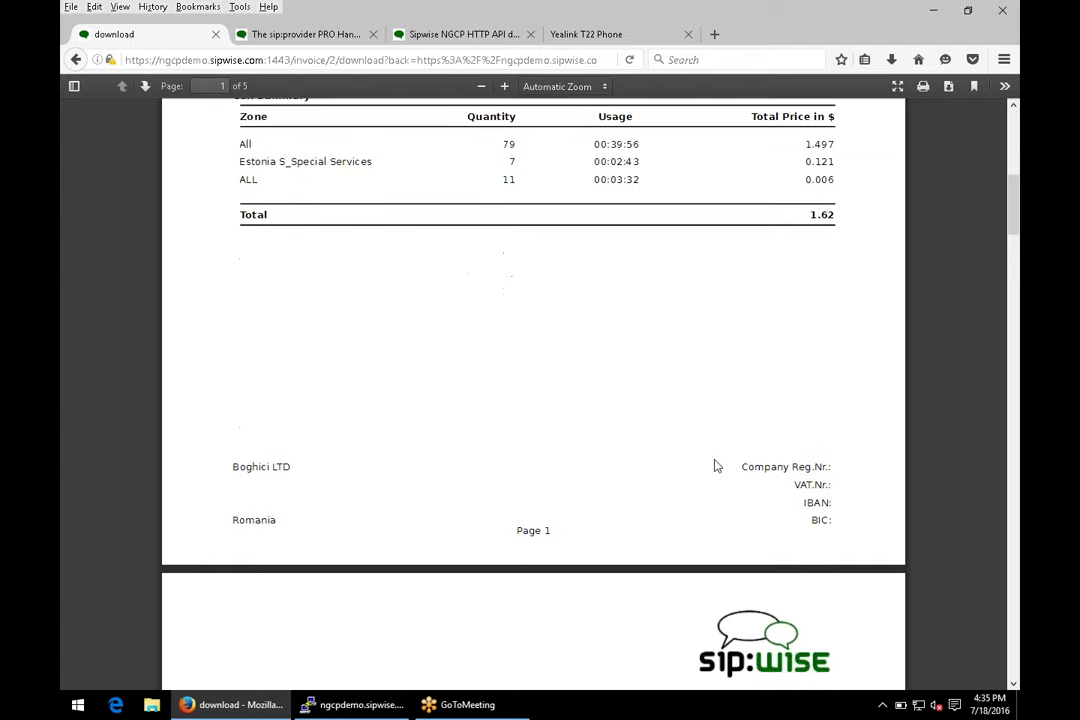
scroll(715, 466, down, 12)
scroll(715, 470, down, 4)
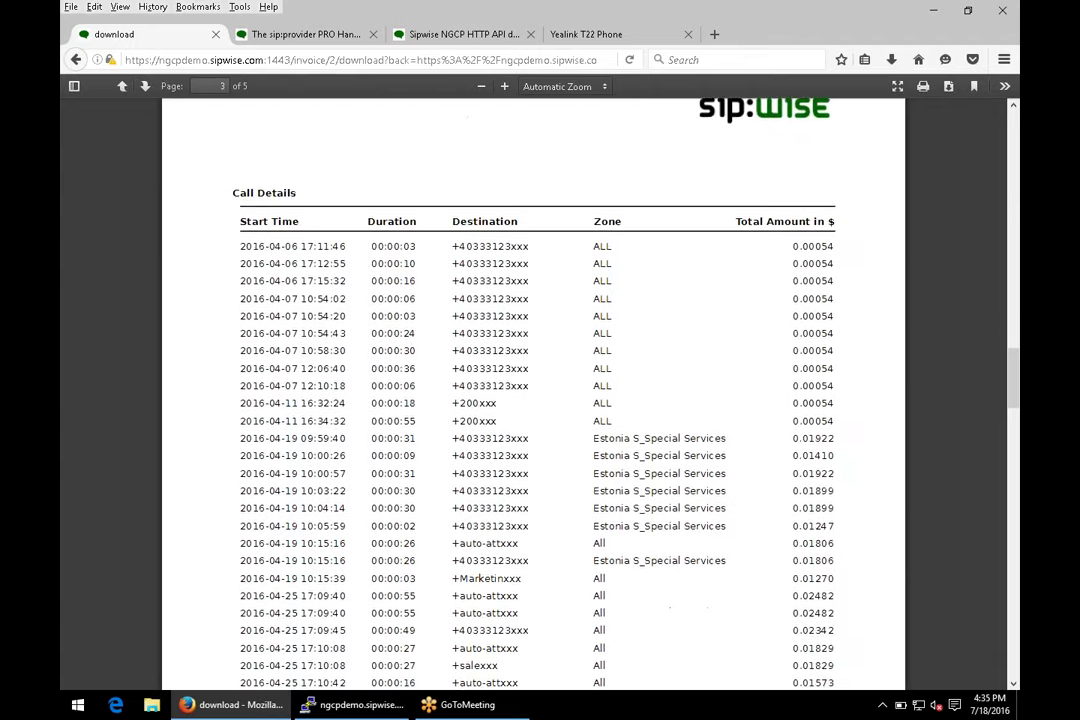
scroll(463, 489, down, 10)
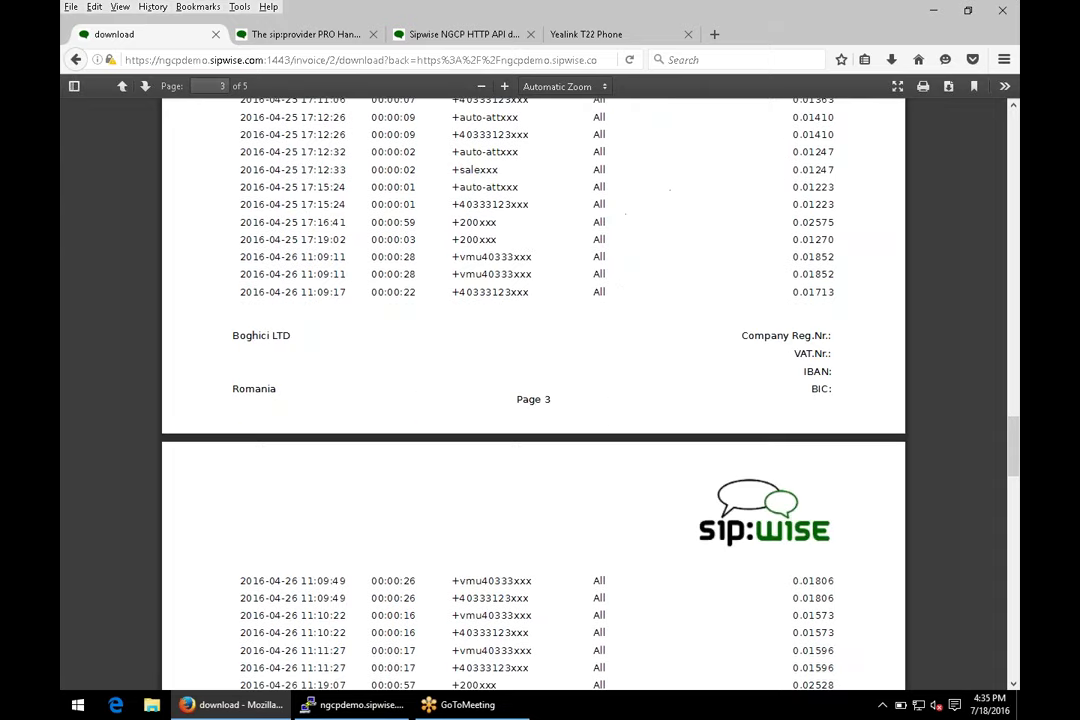
scroll(856, 470, down, 4)
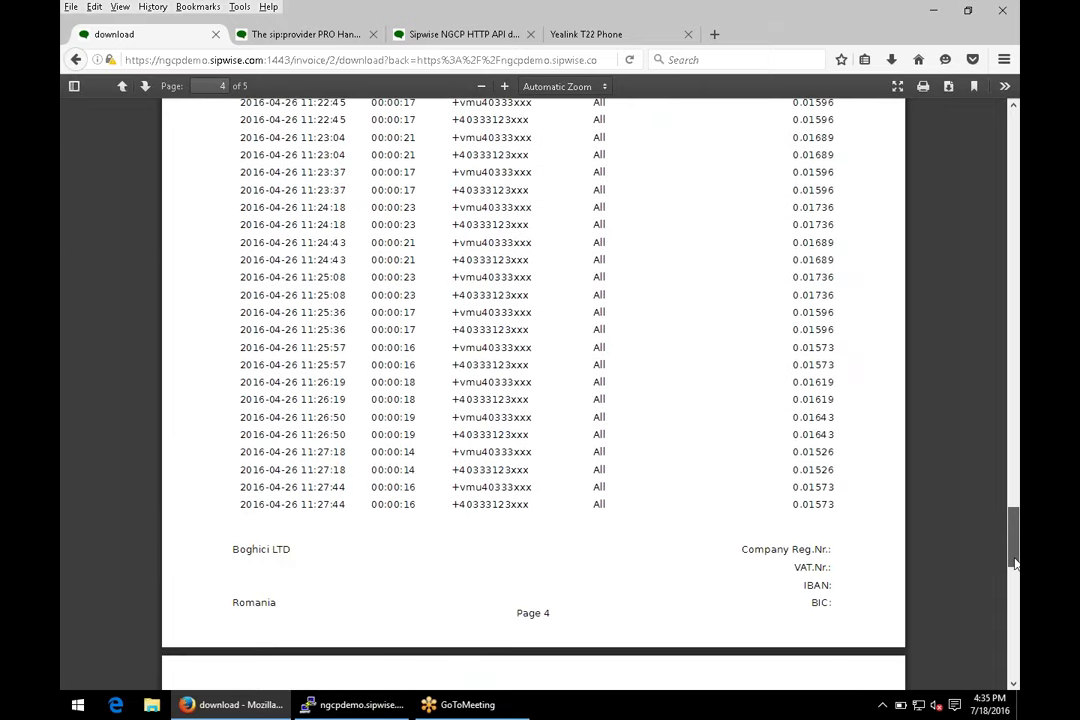
click(1017, 653)
drag(1017, 653, 1015, 684)
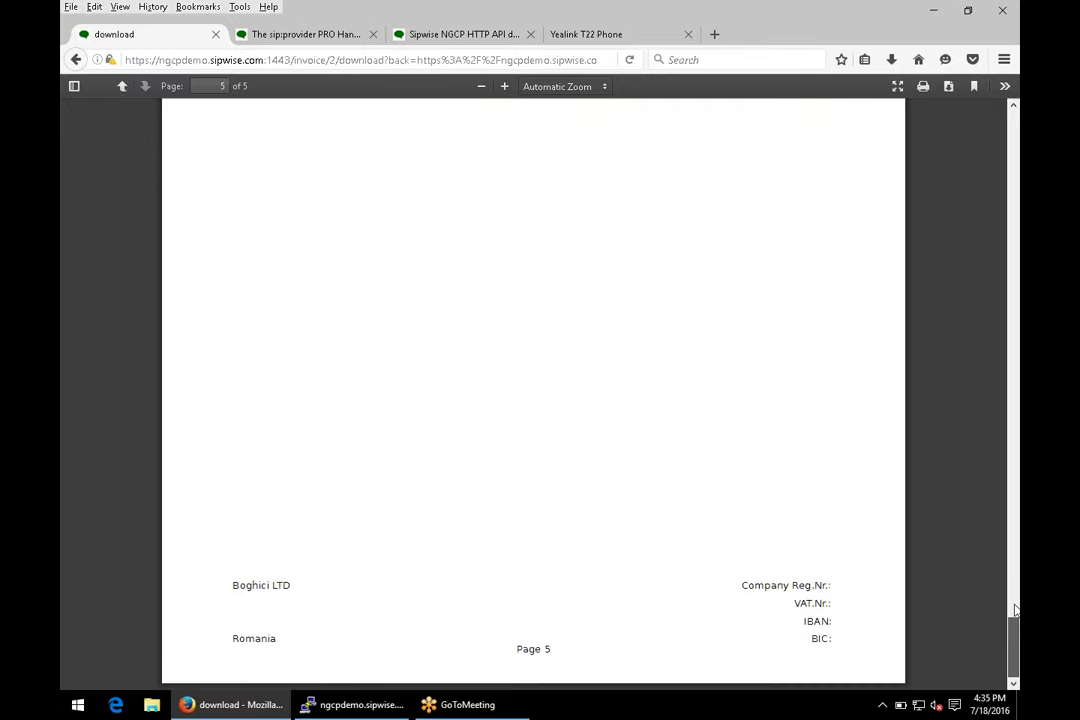
drag(1015, 610, 1015, 215)
scroll(1015, 215, up, 3)
scroll(629, 472, up, 20)
scroll(629, 472, down, 3)
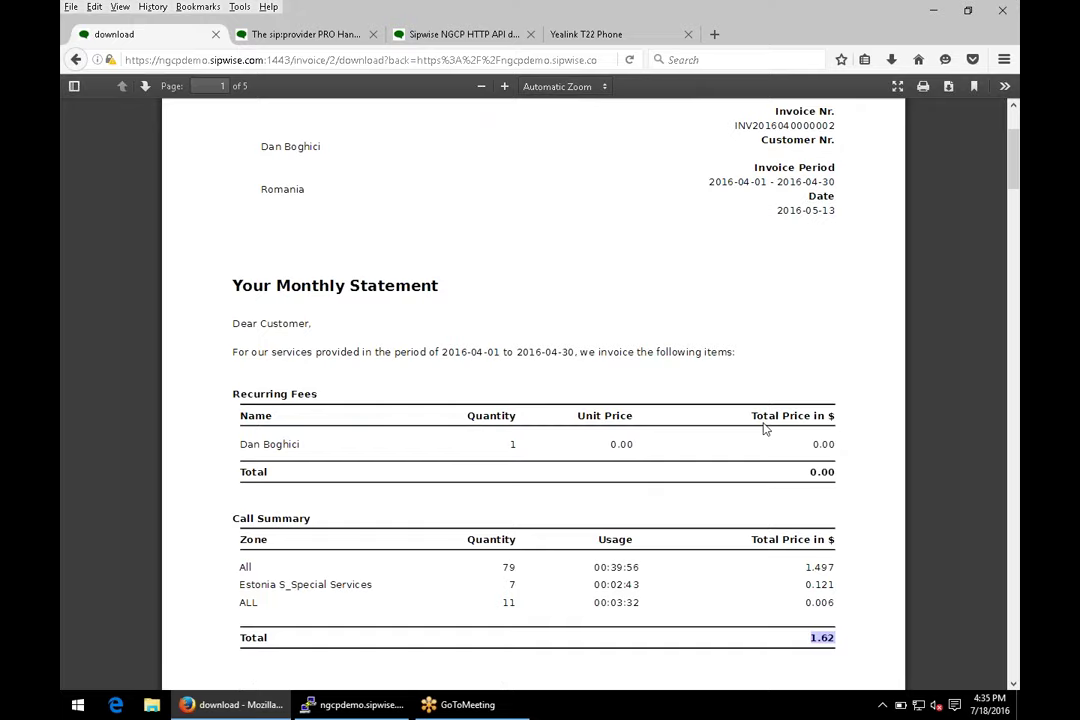
drag(751, 416, 836, 415)
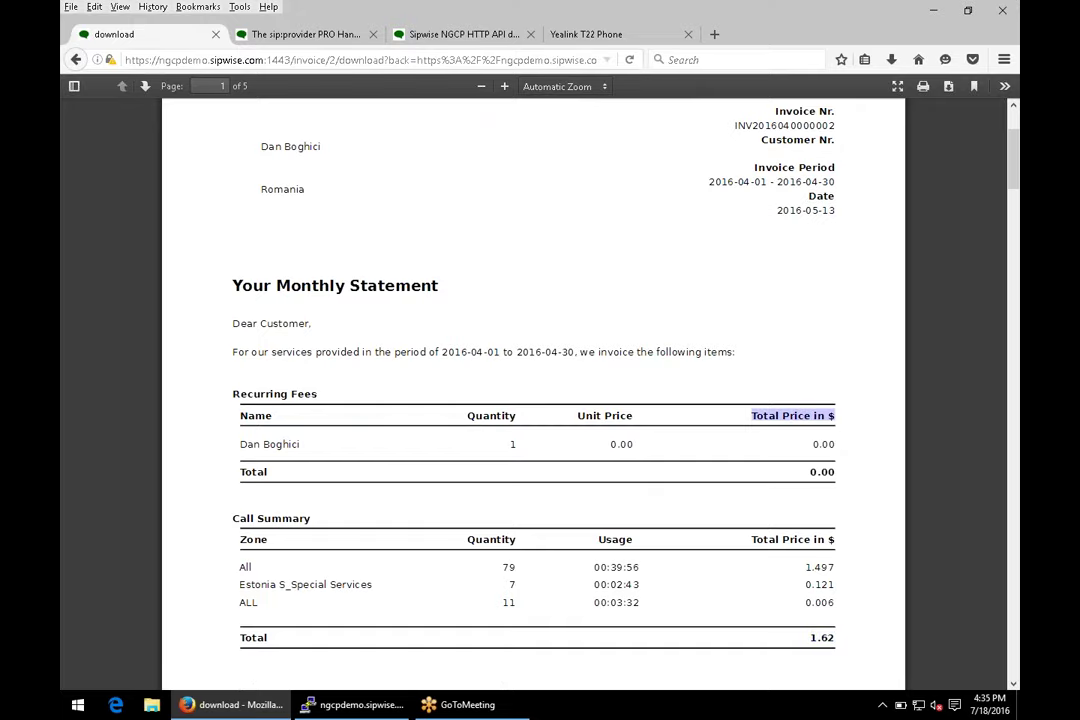
click(77, 60)
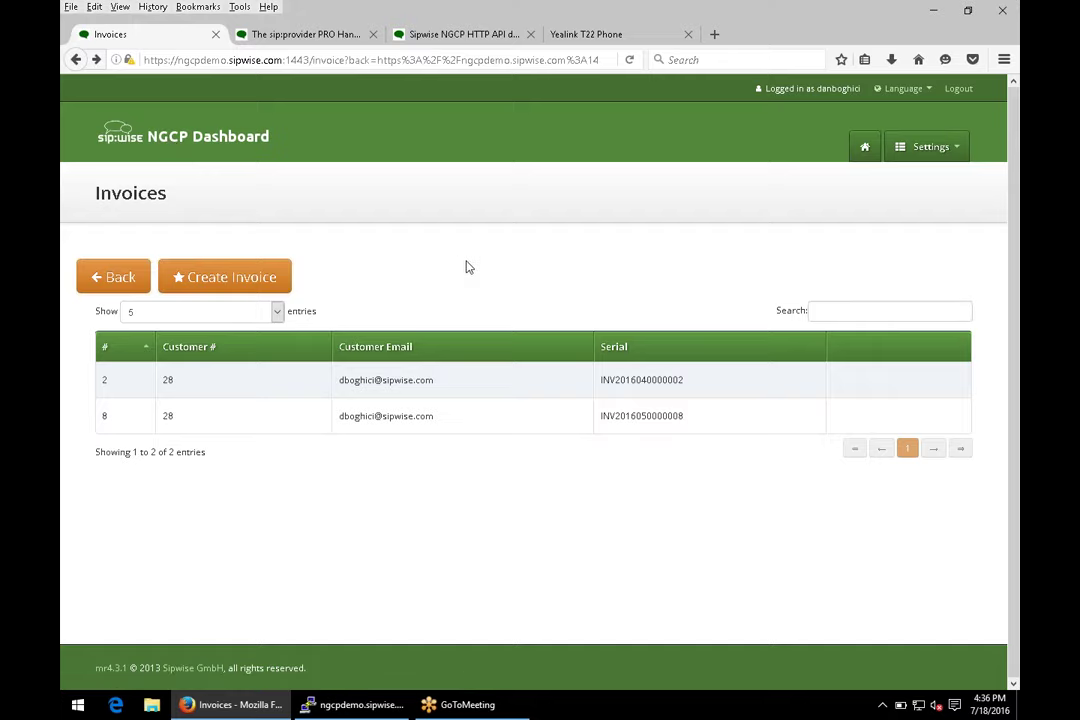
- Go to Settings > Customers and open the Basic SIP Account customer's details
click(920, 157)
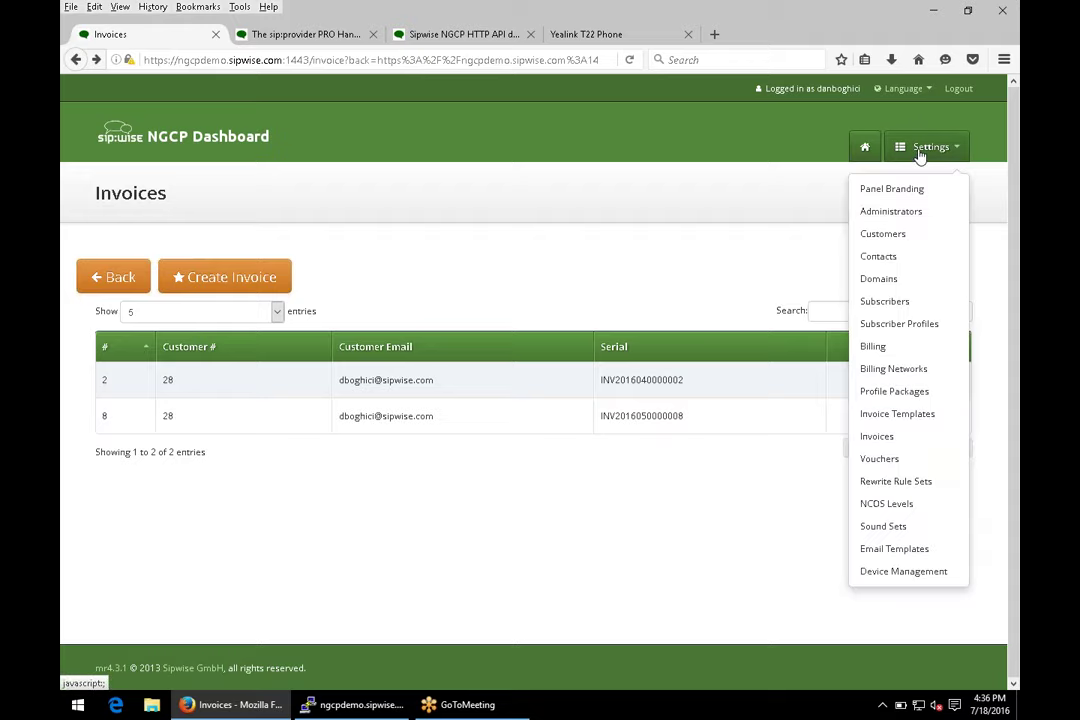
click(912, 241)
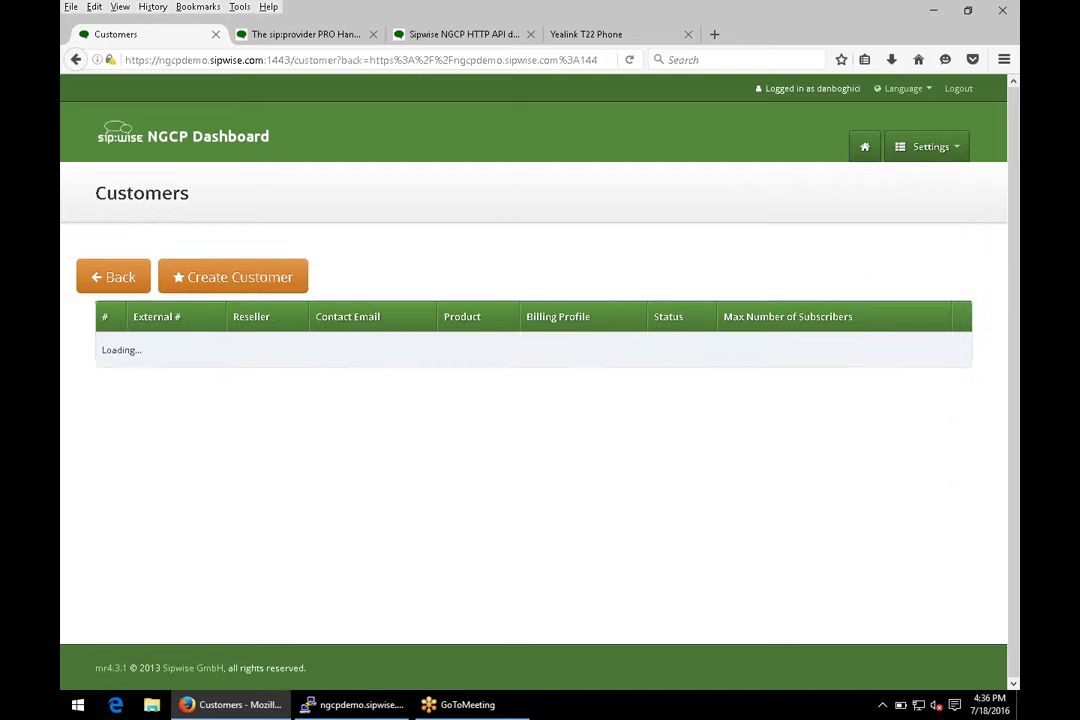
drag(379, 416, 455, 418)
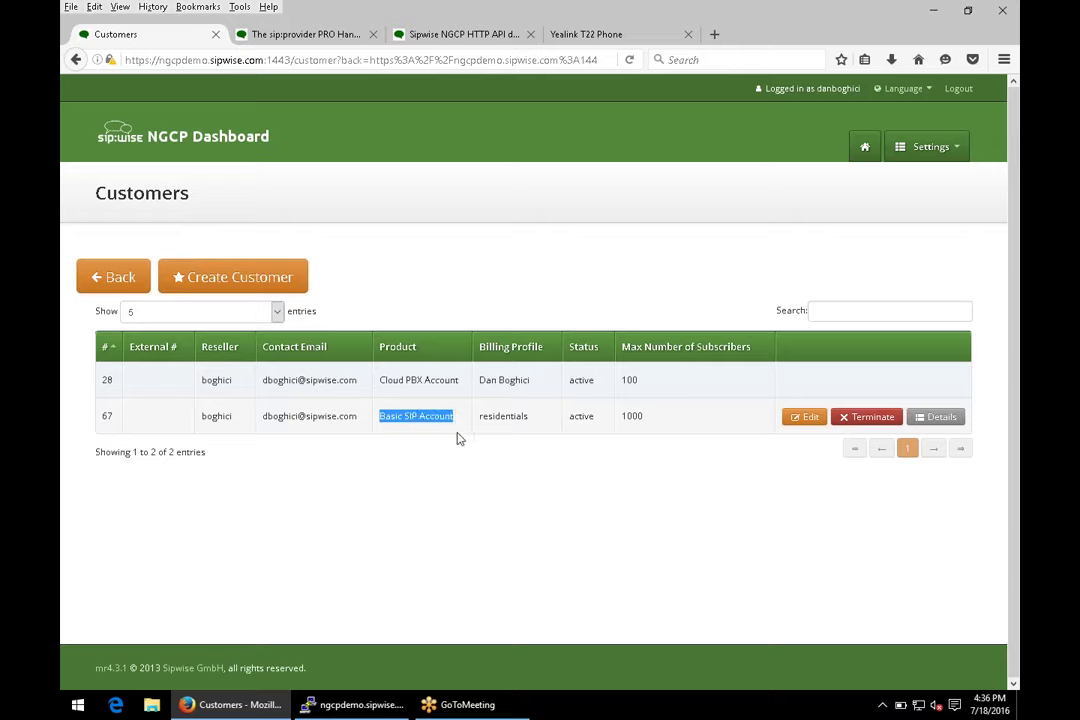
click(401, 427)
drag(381, 420, 457, 427)
click(942, 420)
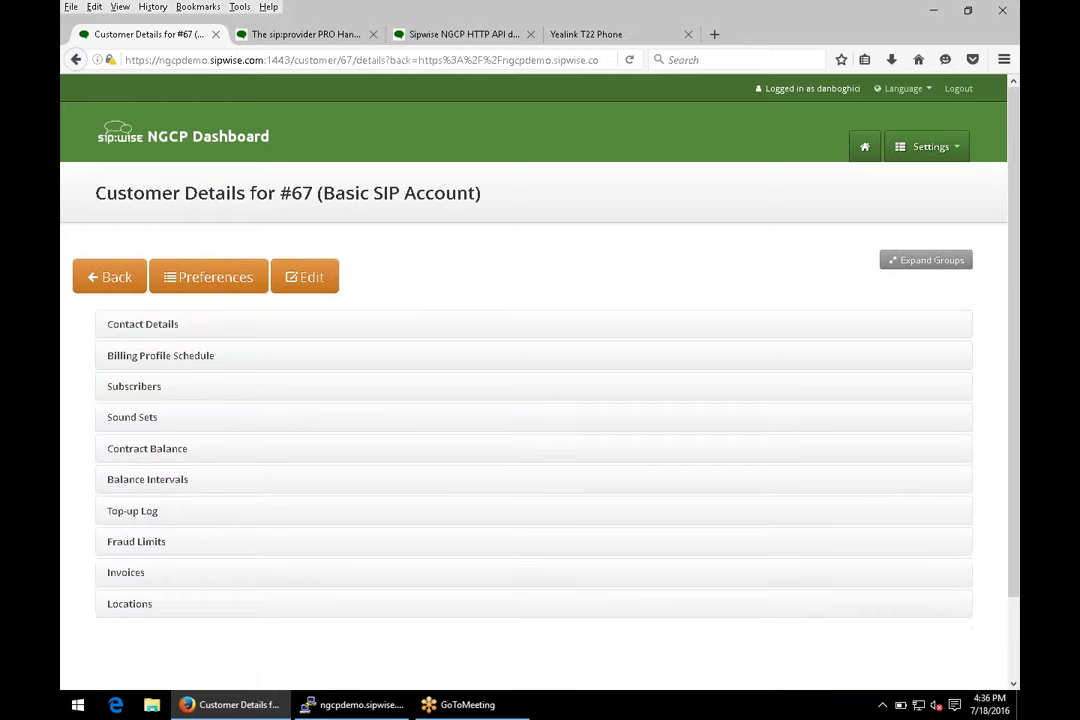
- Expand Subscribers, check the first subscriber's number, and open that subscriber's details page
scroll(157, 471, down, 2)
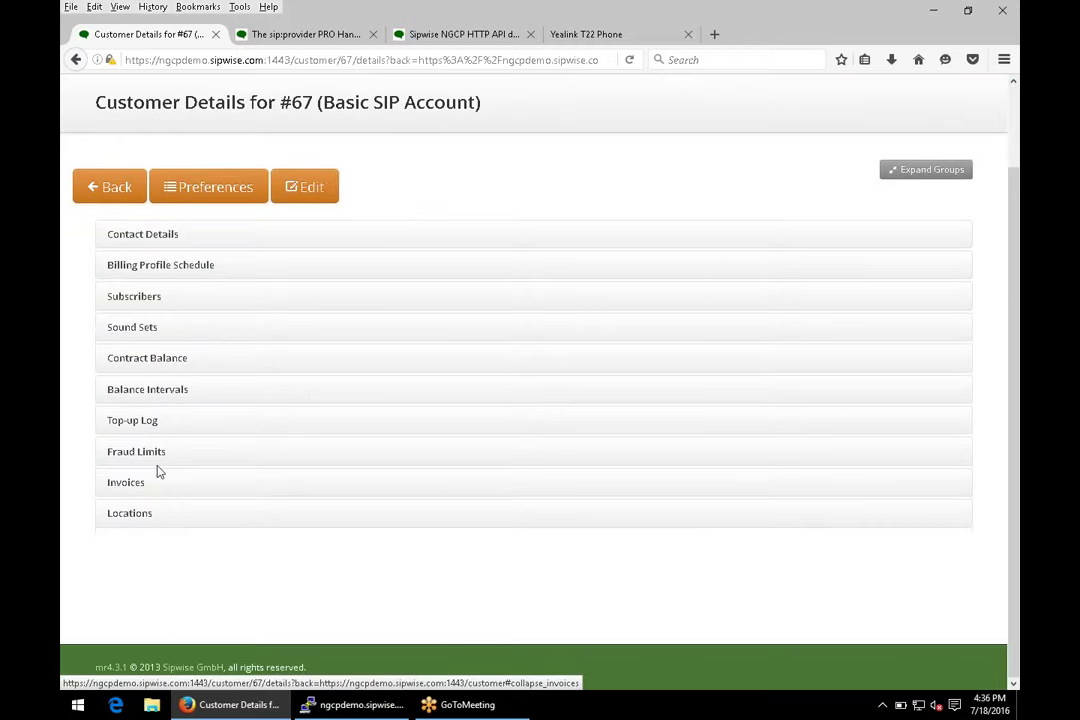
click(163, 307)
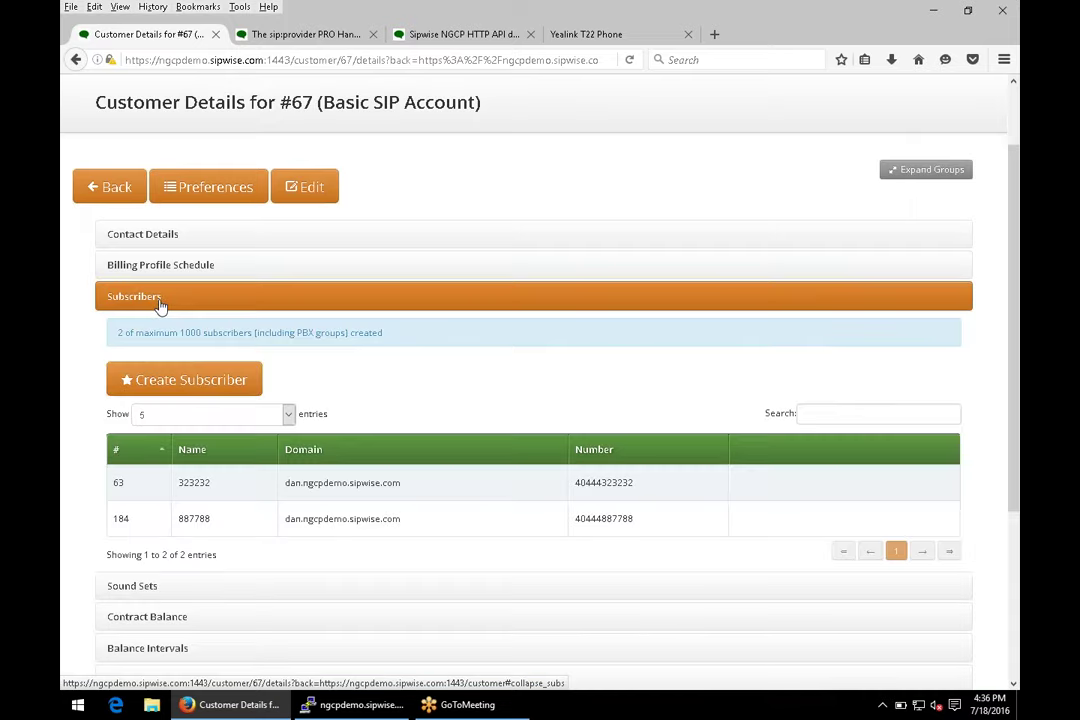
drag(634, 483, 578, 486)
click(578, 486)
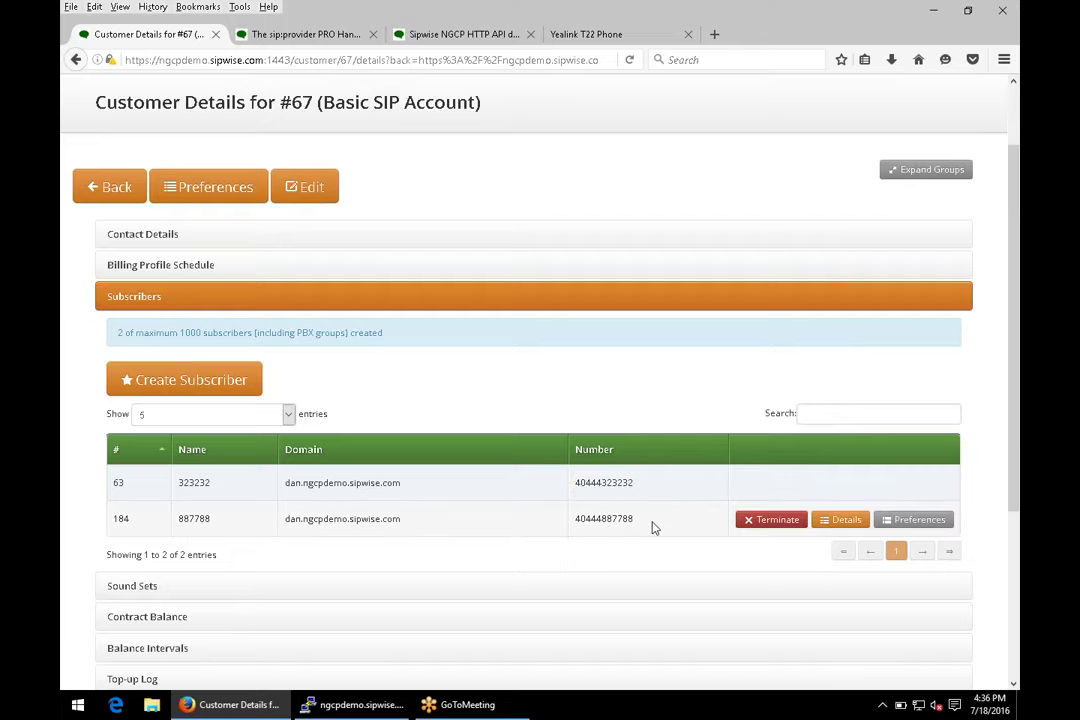
drag(578, 485, 633, 485)
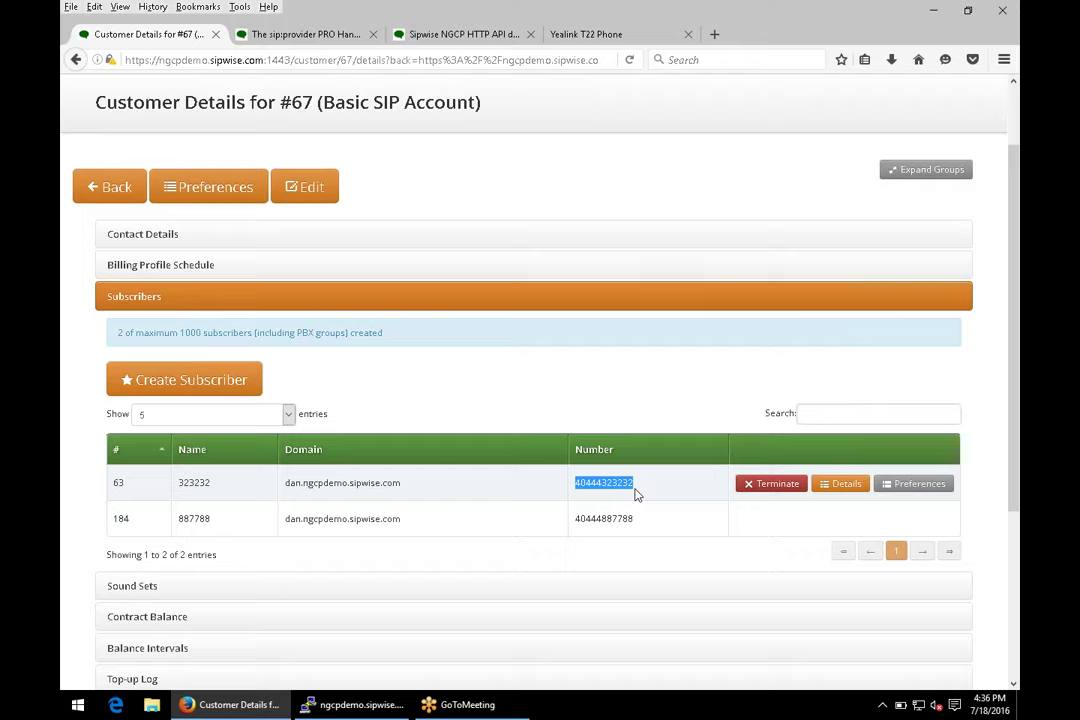
click(630, 498)
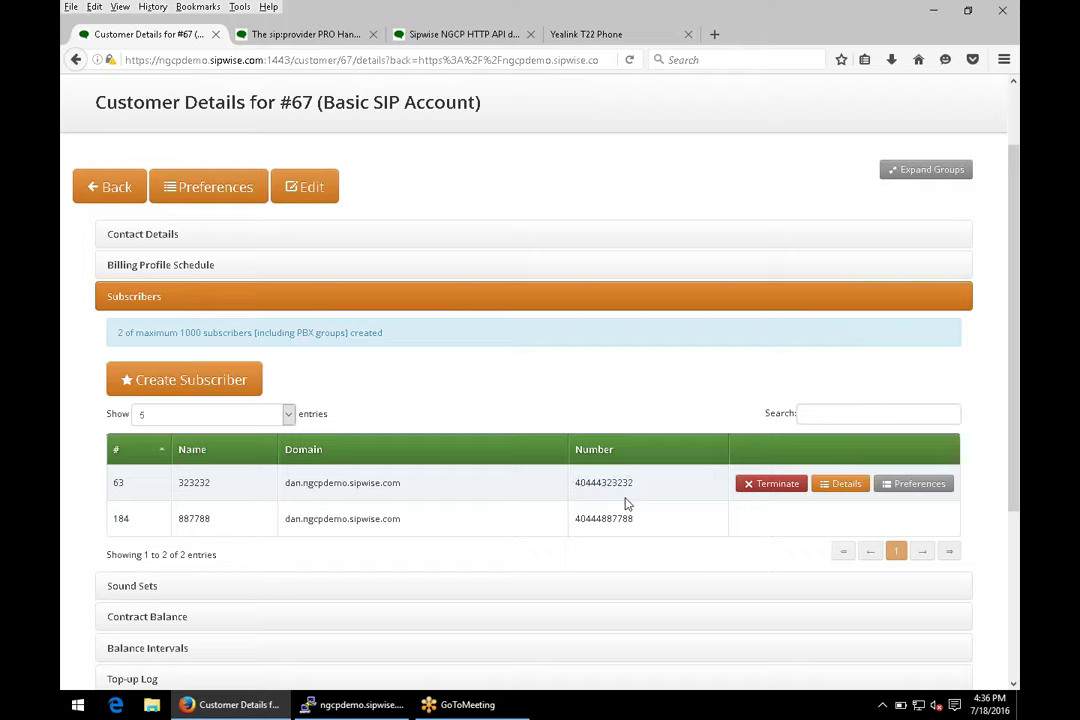
drag(646, 489, 577, 486)
click(583, 487)
click(846, 488)
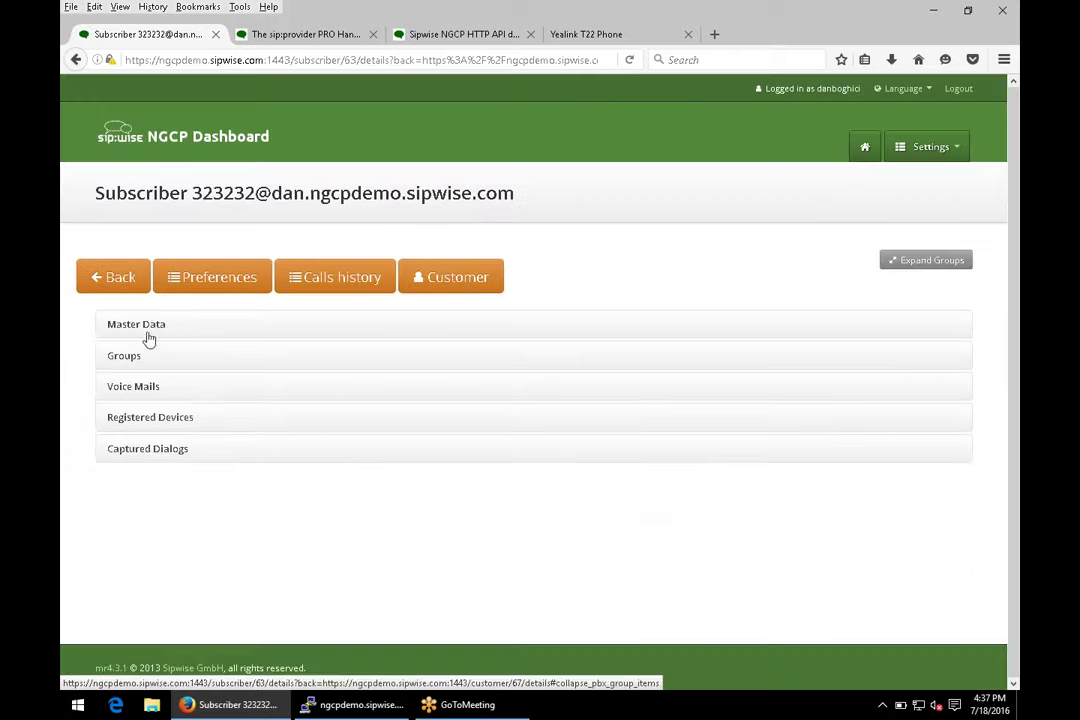
- Expand Master Data and review the subscriber's SIP URI, its domain and the SIP password
click(147, 333)
scroll(443, 410, down, 5)
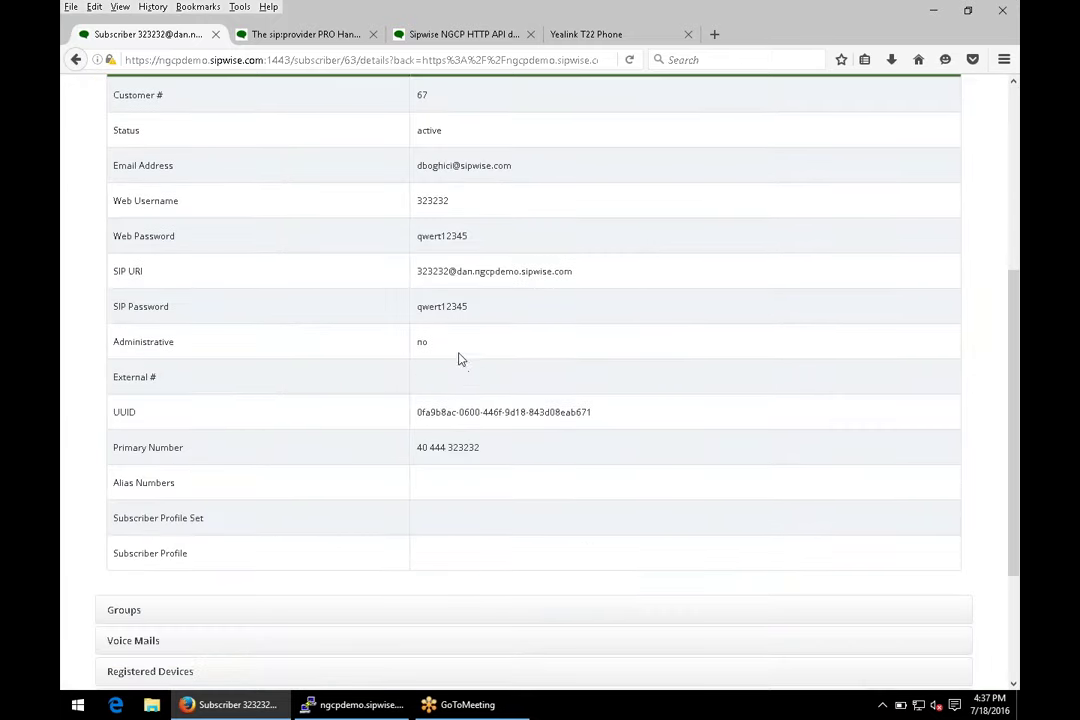
drag(417, 272, 578, 287)
click(429, 272)
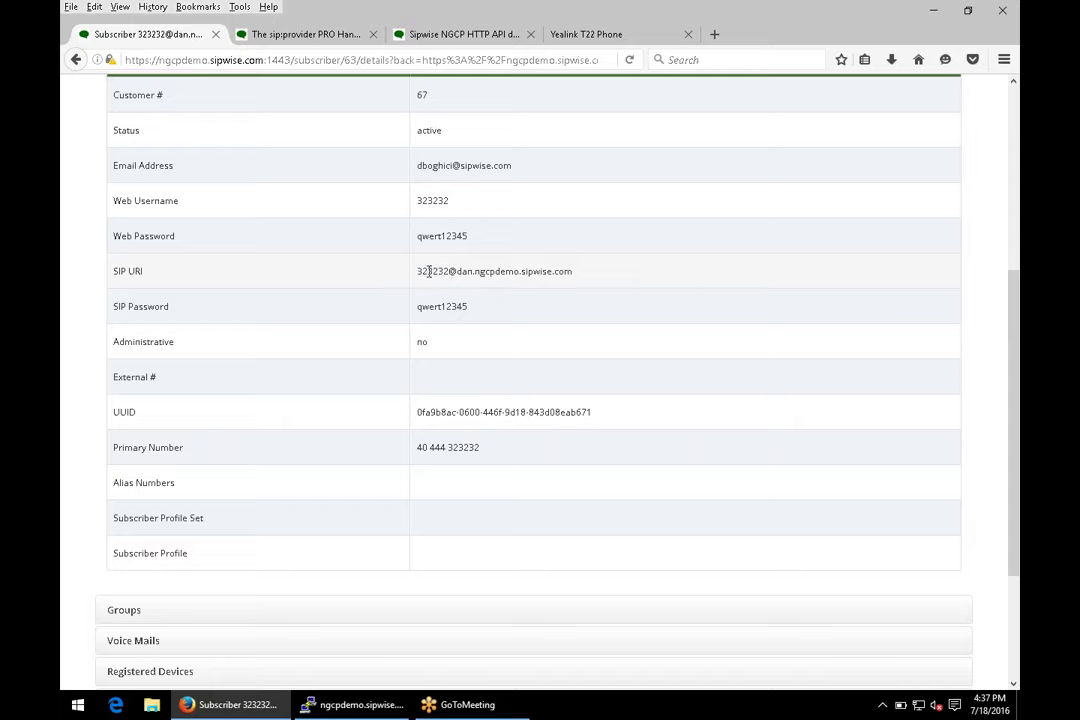
drag(458, 272, 569, 275)
click(519, 307)
drag(469, 307, 418, 310)
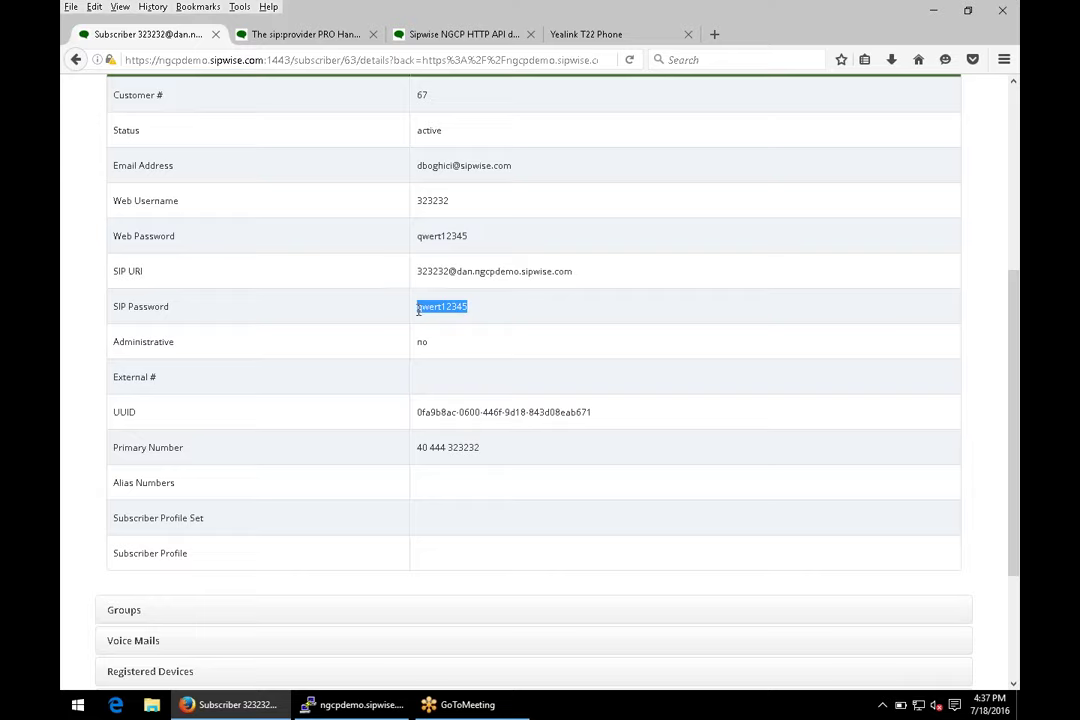
click(424, 320)
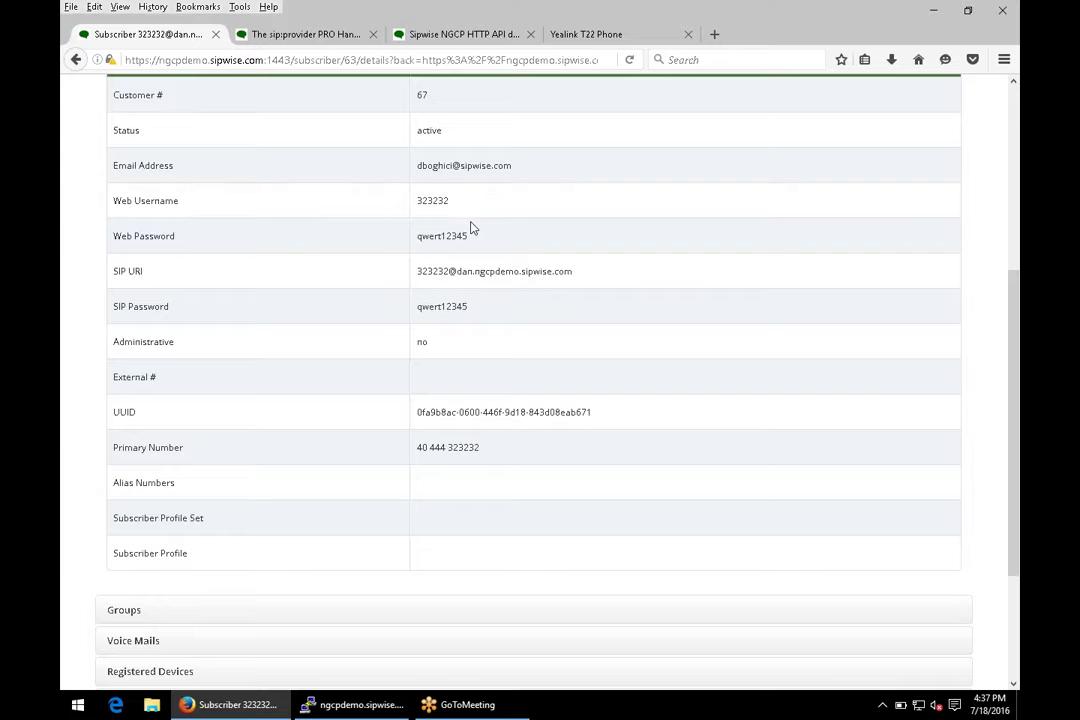
- Review the web username and web password fields, then scroll down to the remaining sections
drag(469, 237, 325, 216)
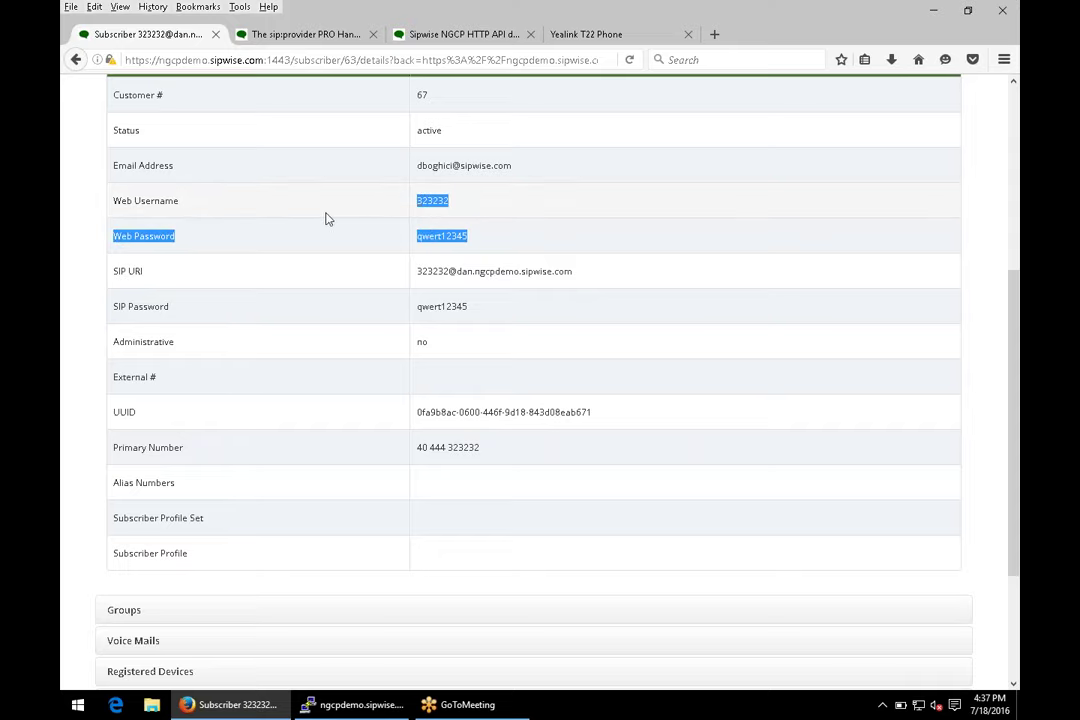
click(325, 216)
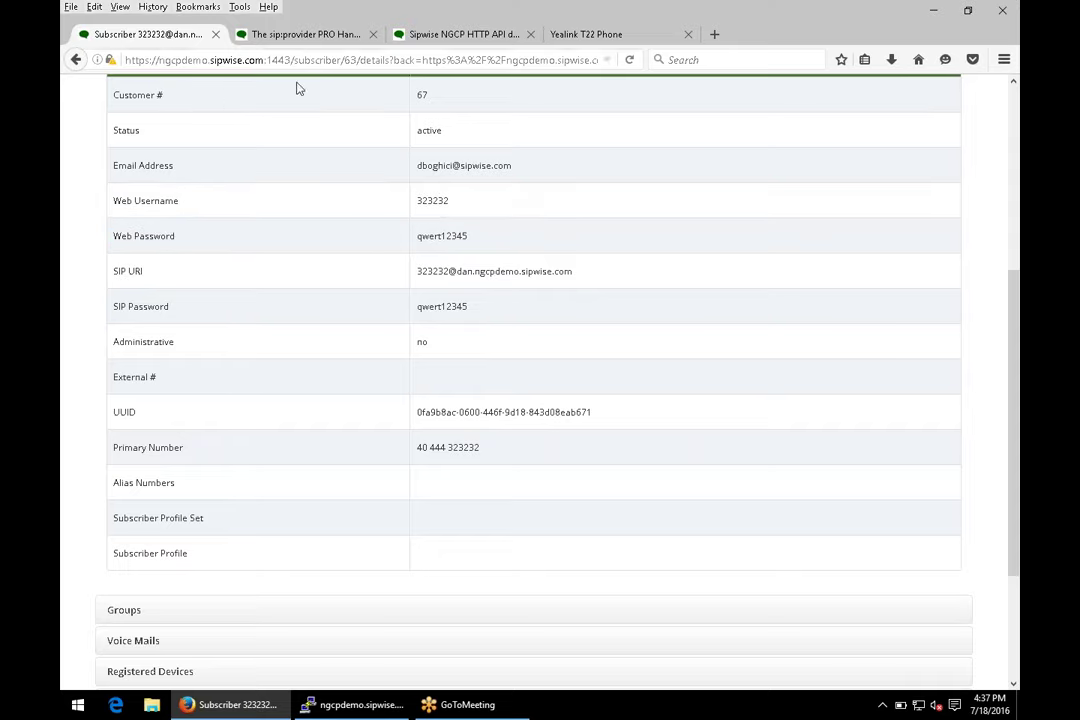
double_click(428, 203)
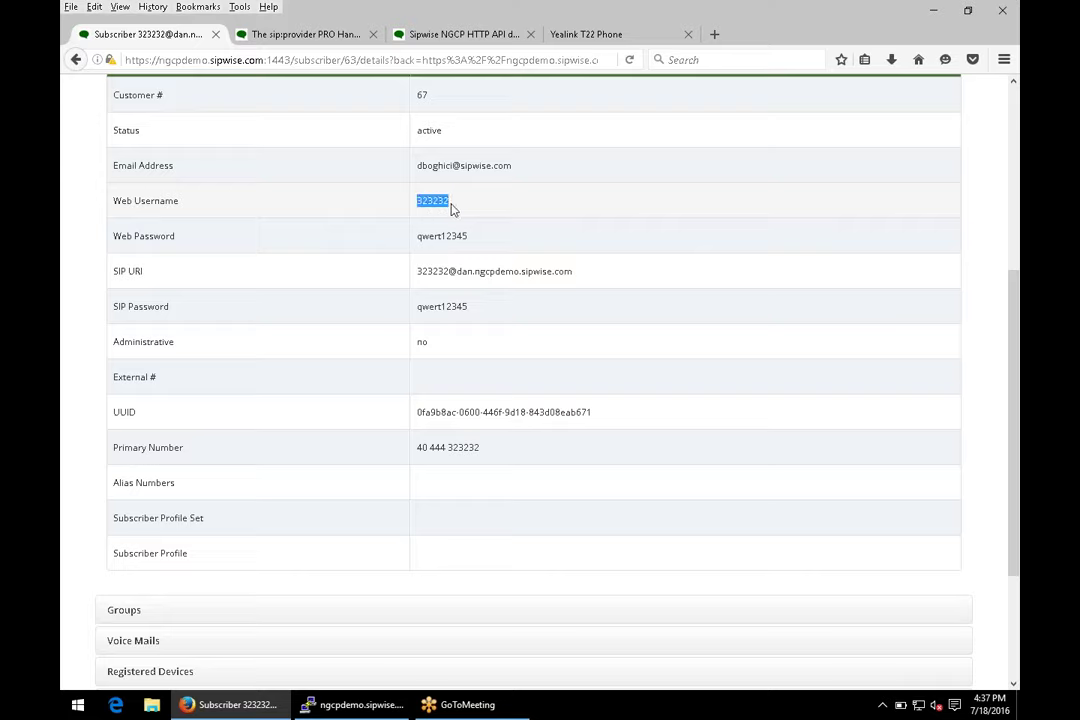
double_click(470, 238)
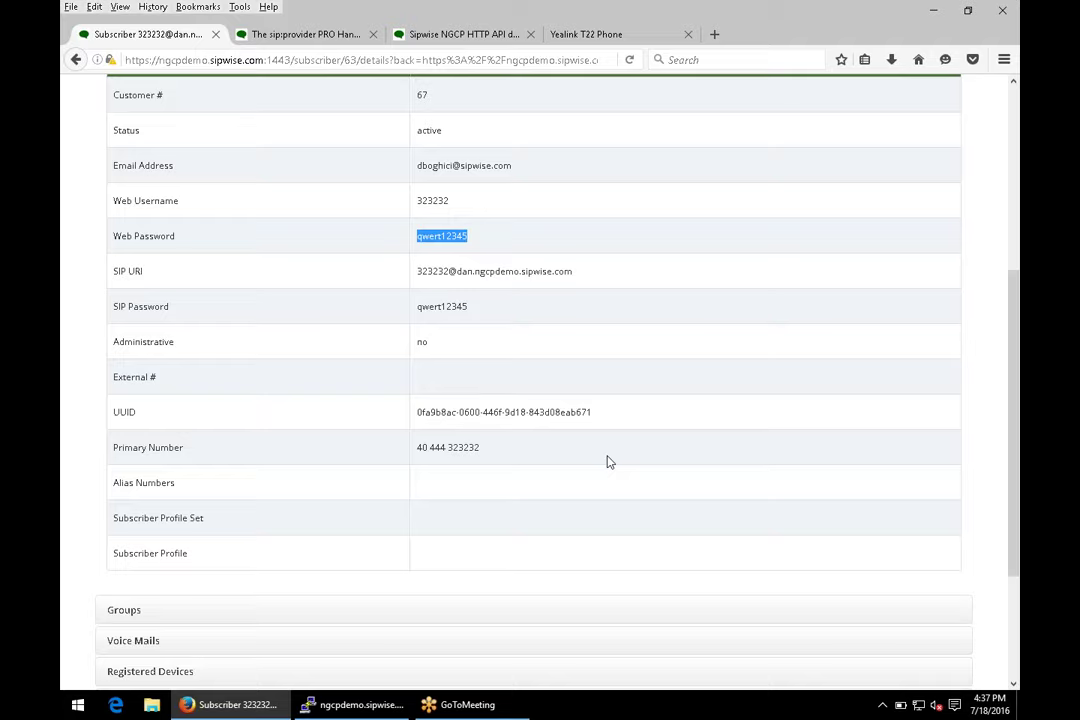
click(530, 460)
scroll(520, 500, down, 3)
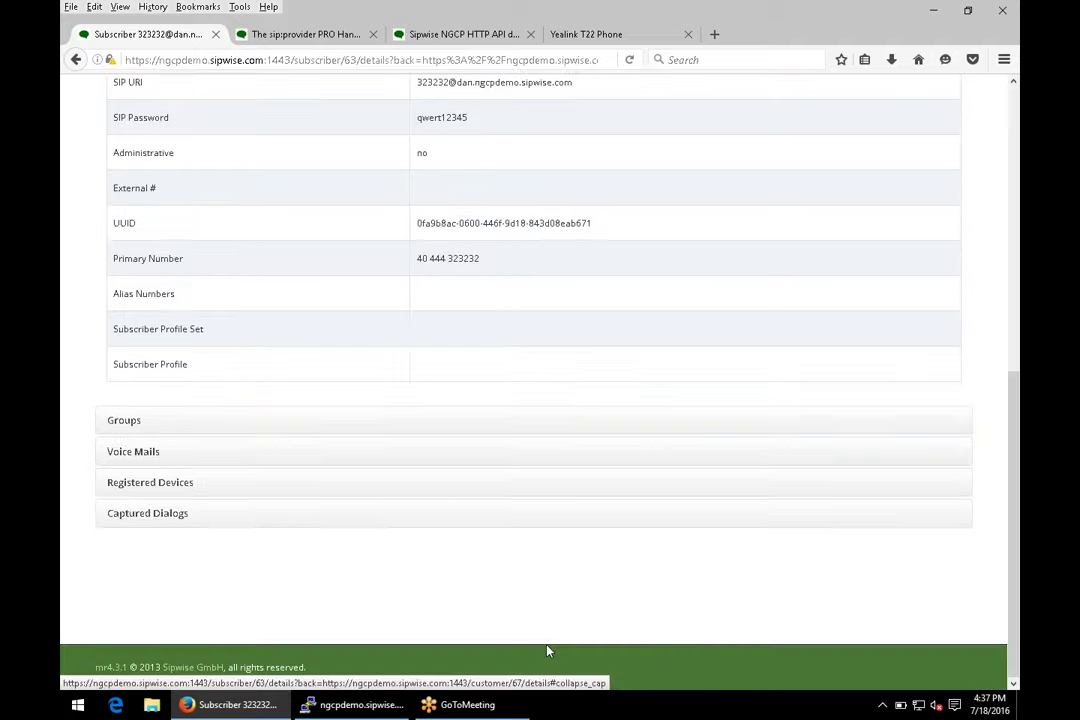
- Expand Voice Mails, the empty Registered Devices list, and Captured Dialogs on the subscriber page
click(140, 452)
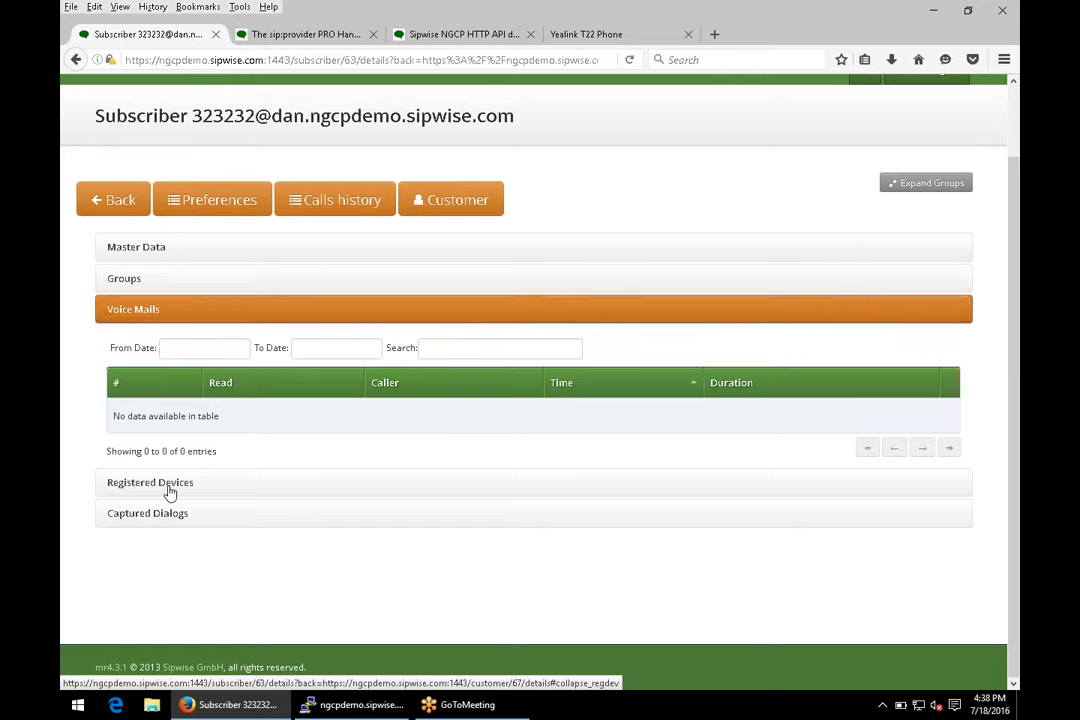
click(200, 488)
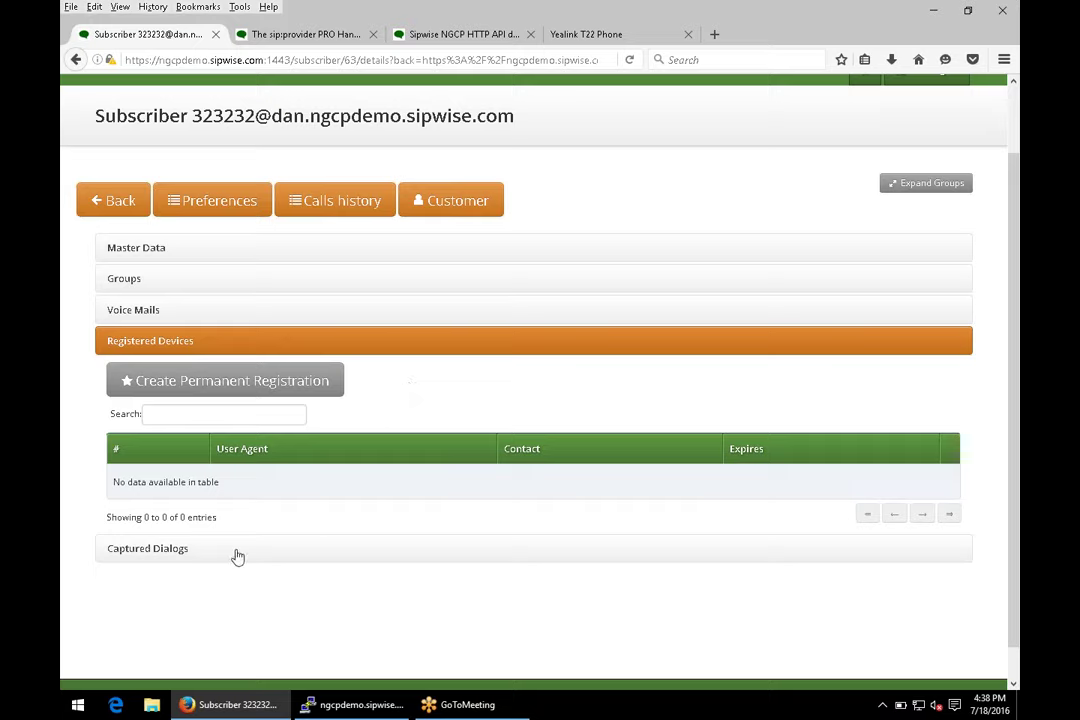
drag(131, 482, 336, 477)
click(334, 479)
click(177, 560)
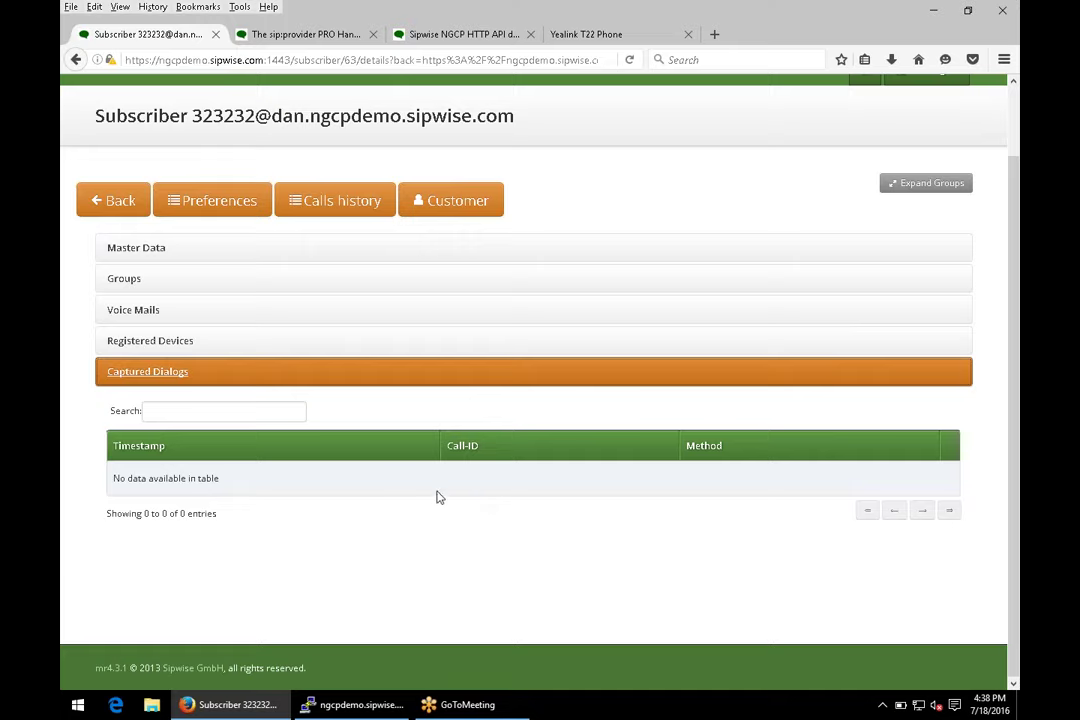
- Go back through customer details to the Customers list and note the Cloud PBX Account product
click(128, 201)
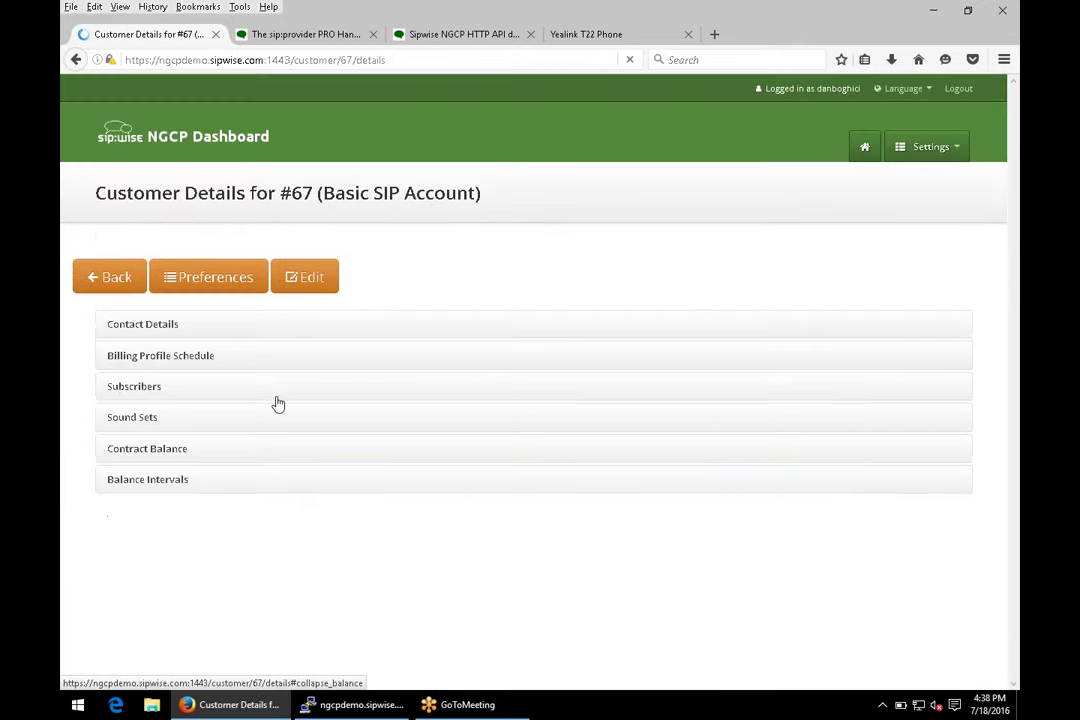
click(119, 284)
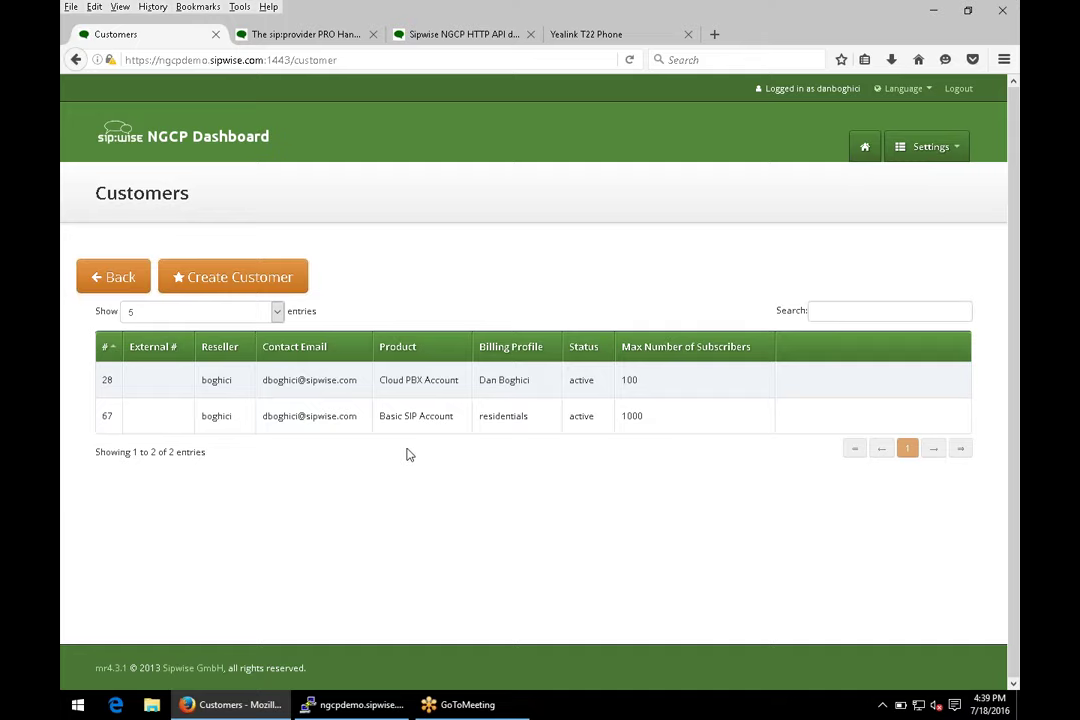
mouse_move(390, 390)
drag(381, 384, 459, 393)
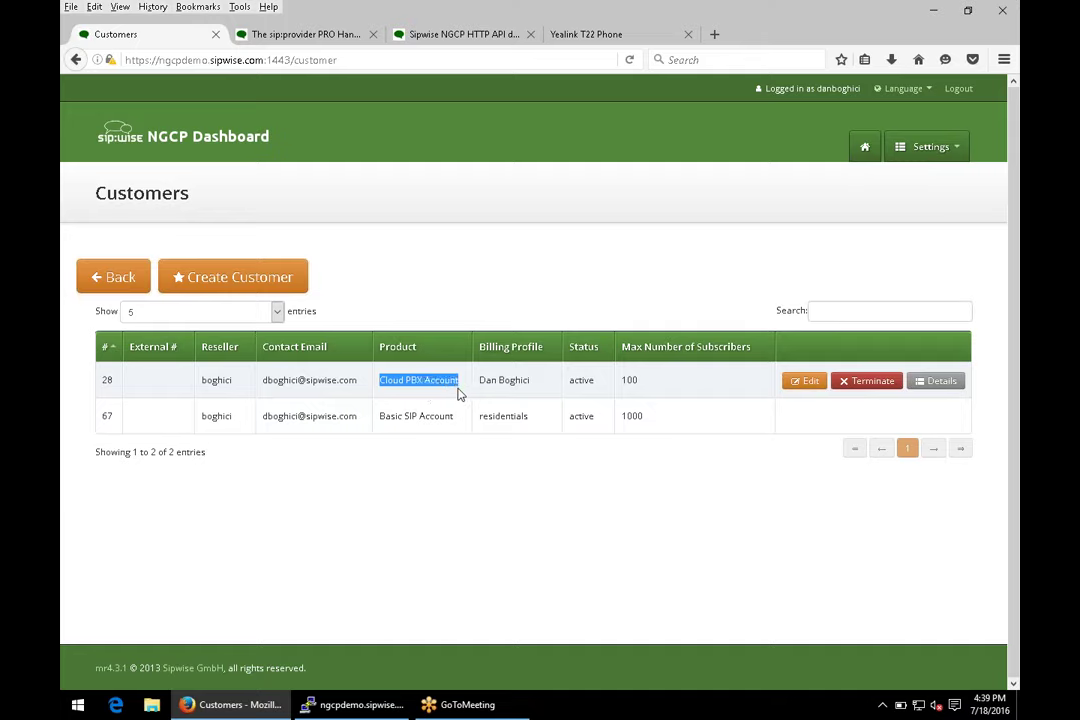
click(455, 393)
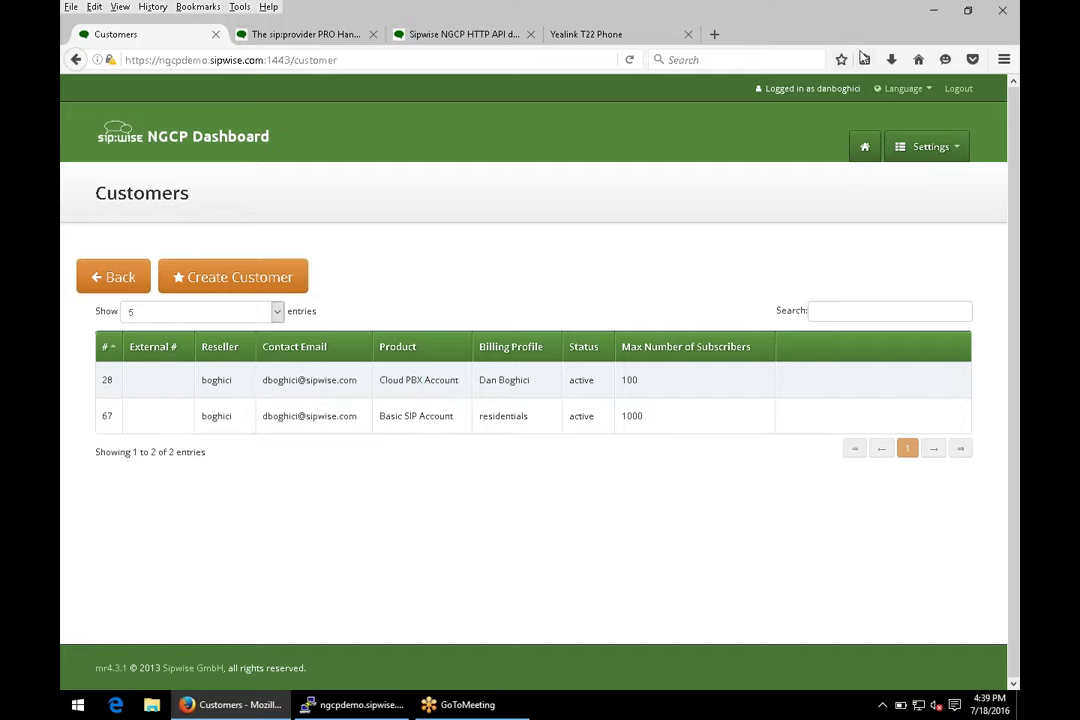
- Check the logged-in admin header and Cloud PBX subscriber limit, then open that customer's details
drag(815, 88, 860, 91)
click(863, 96)
drag(763, 89, 840, 98)
click(840, 98)
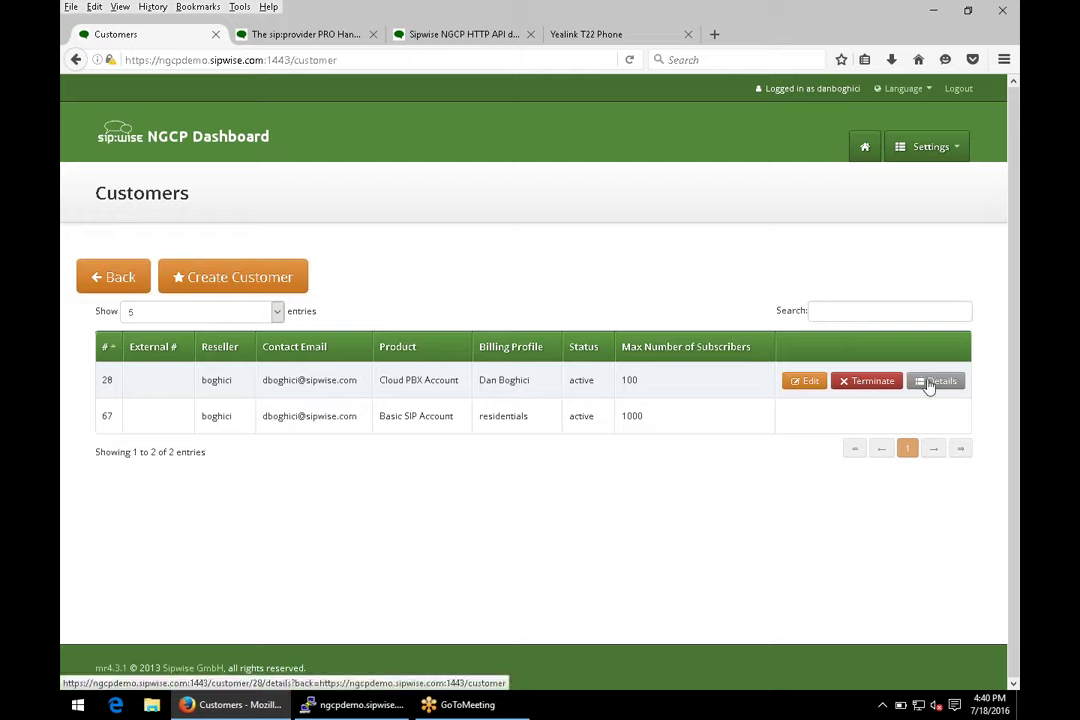
drag(641, 393, 621, 383)
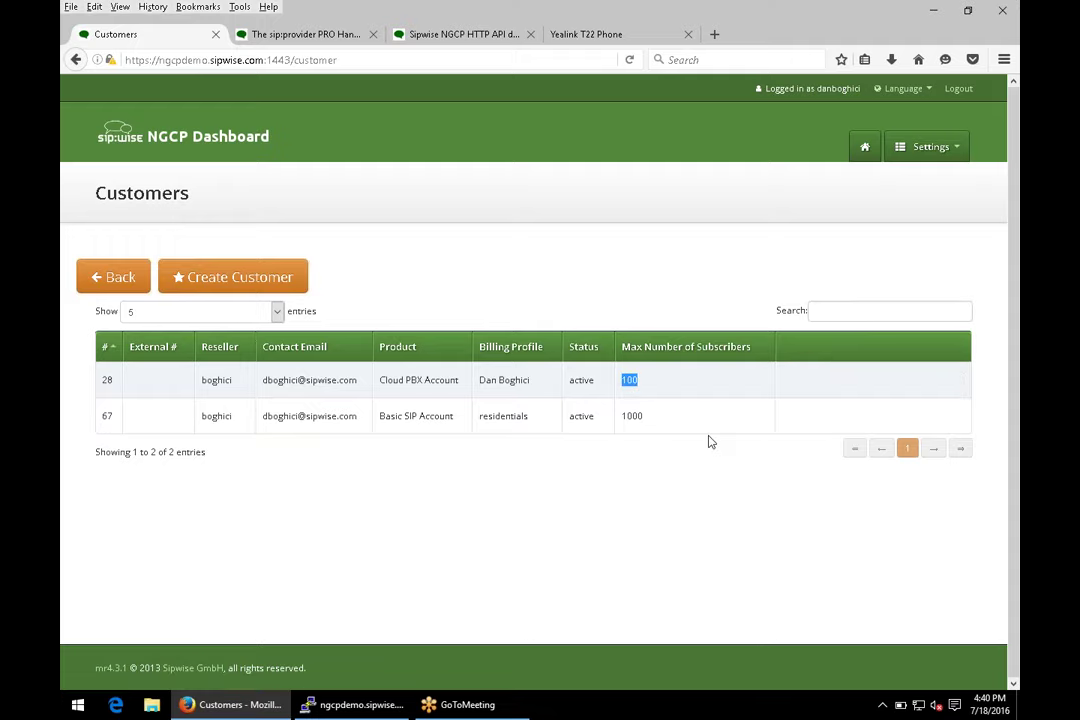
mouse_move(692, 390)
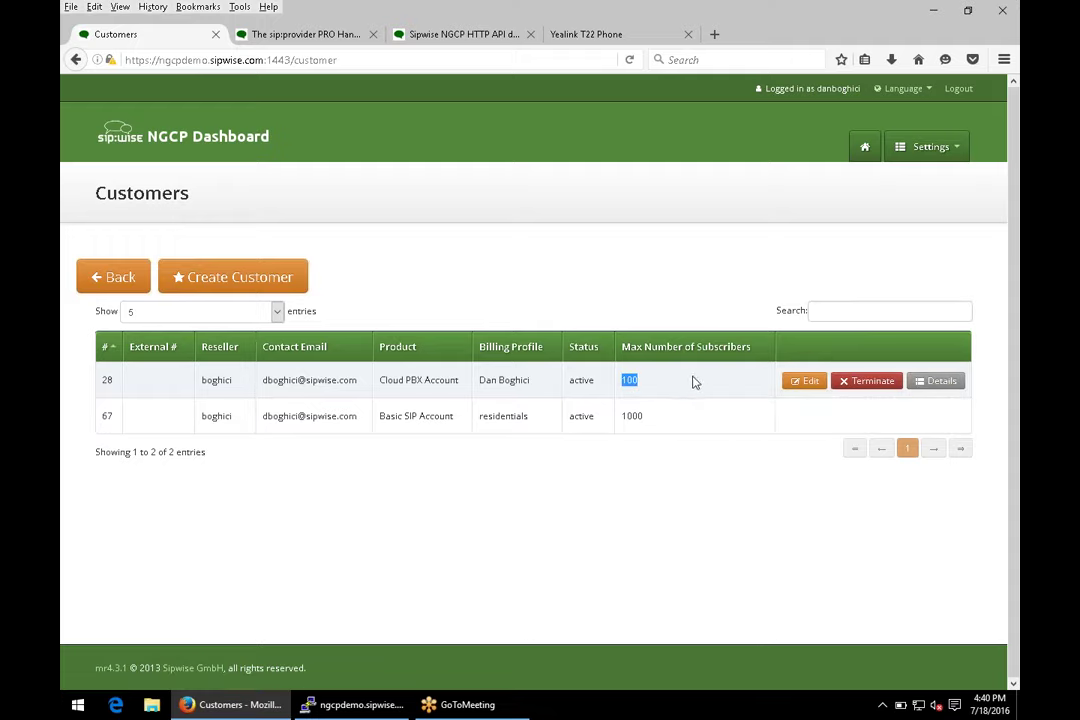
click(935, 386)
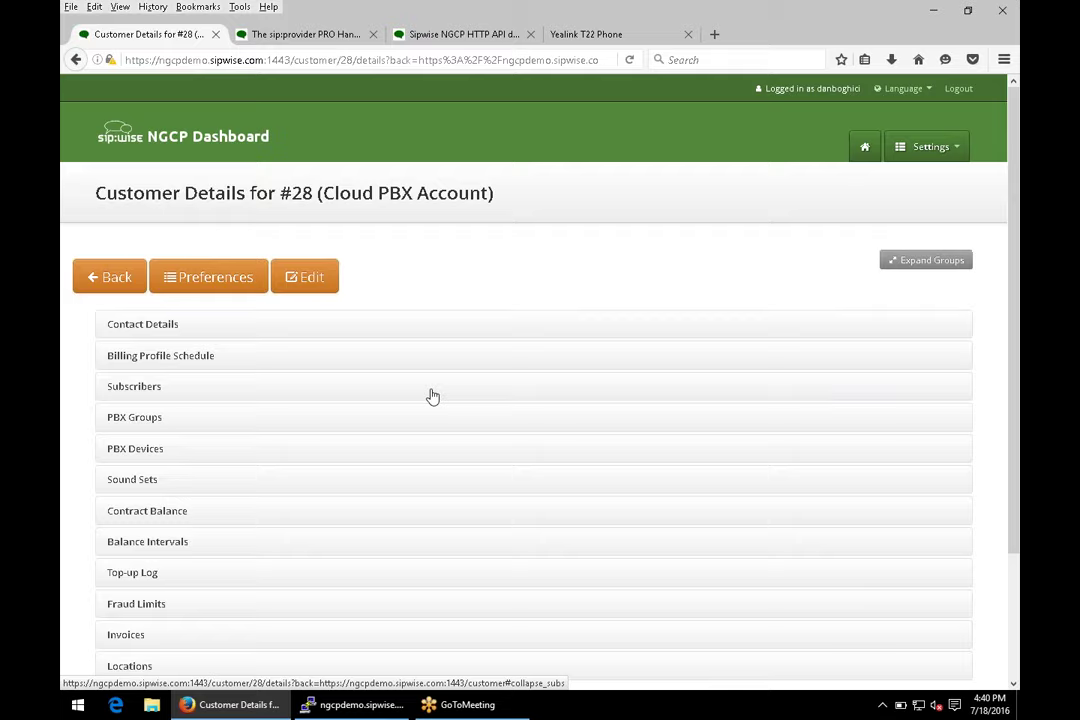
- Expand and collapse customer #28's PBX groups, then open and close the Settings menu
scroll(432, 397, down, 3)
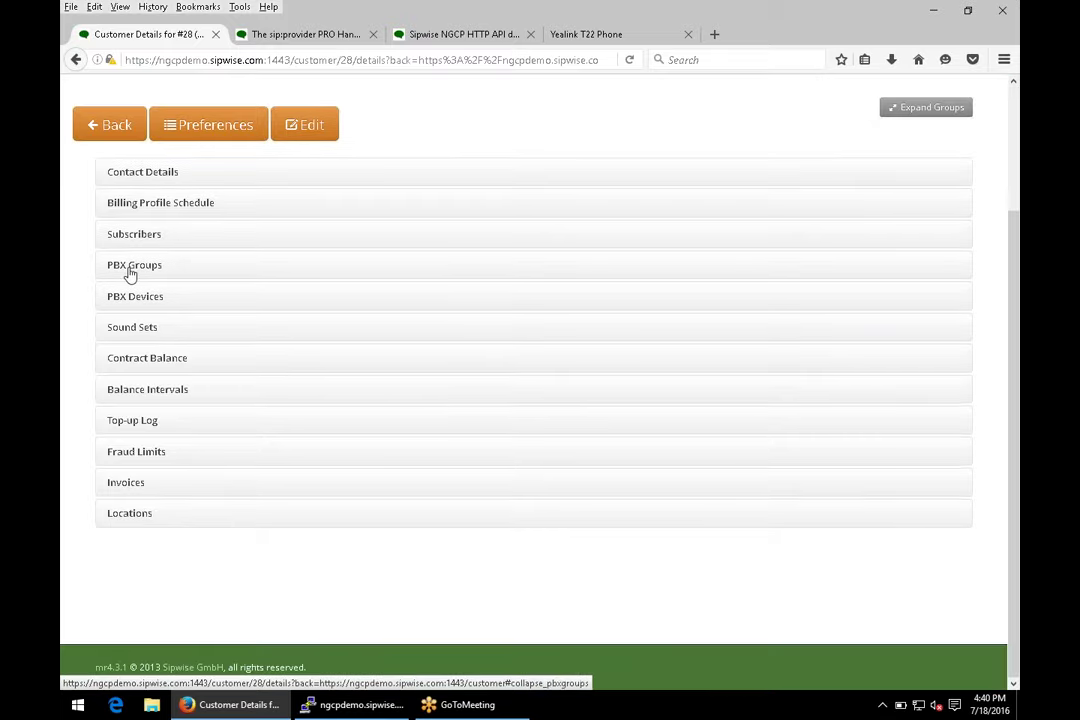
click(143, 277)
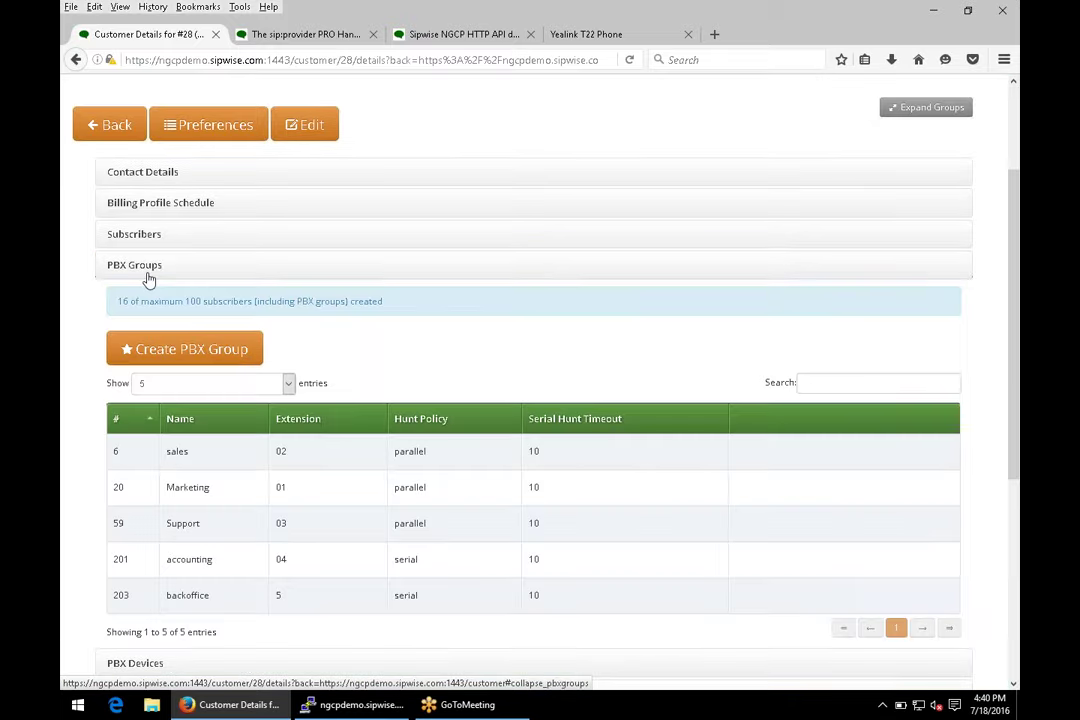
click(148, 279)
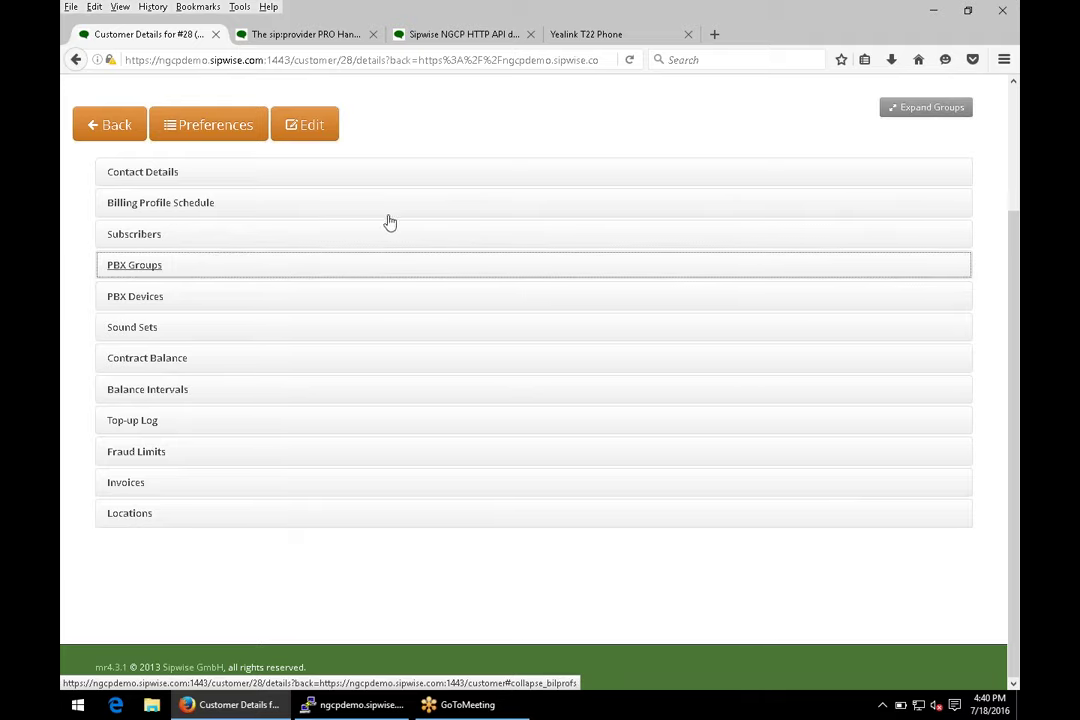
scroll(780, 185, up, 3)
click(930, 148)
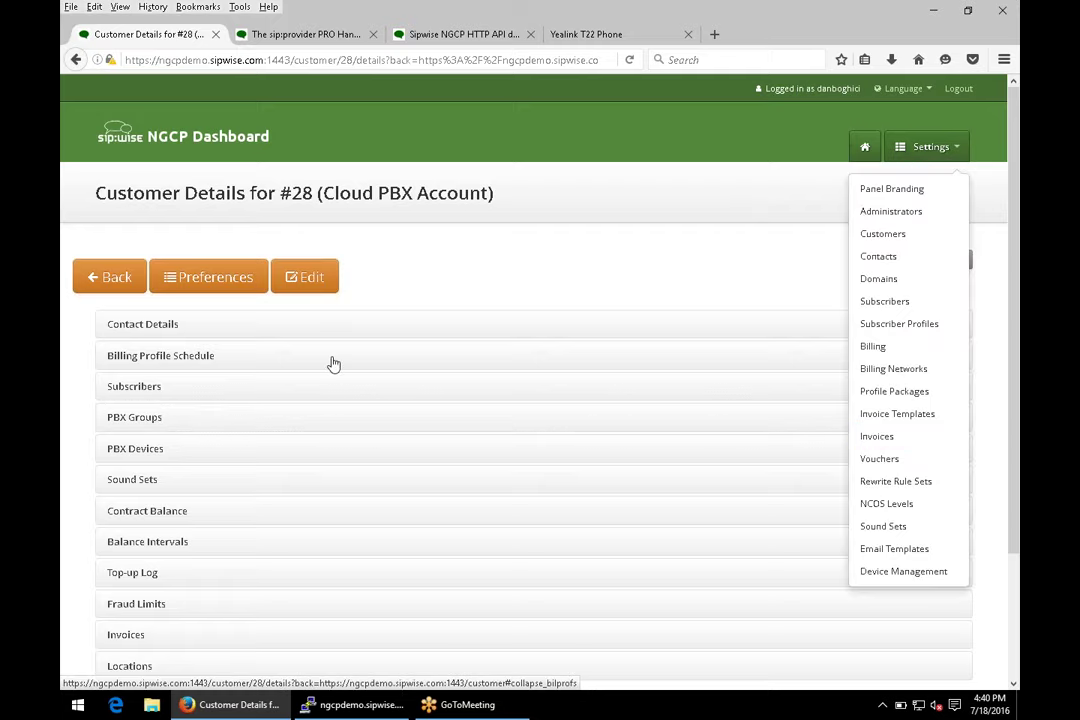
click(74, 435)
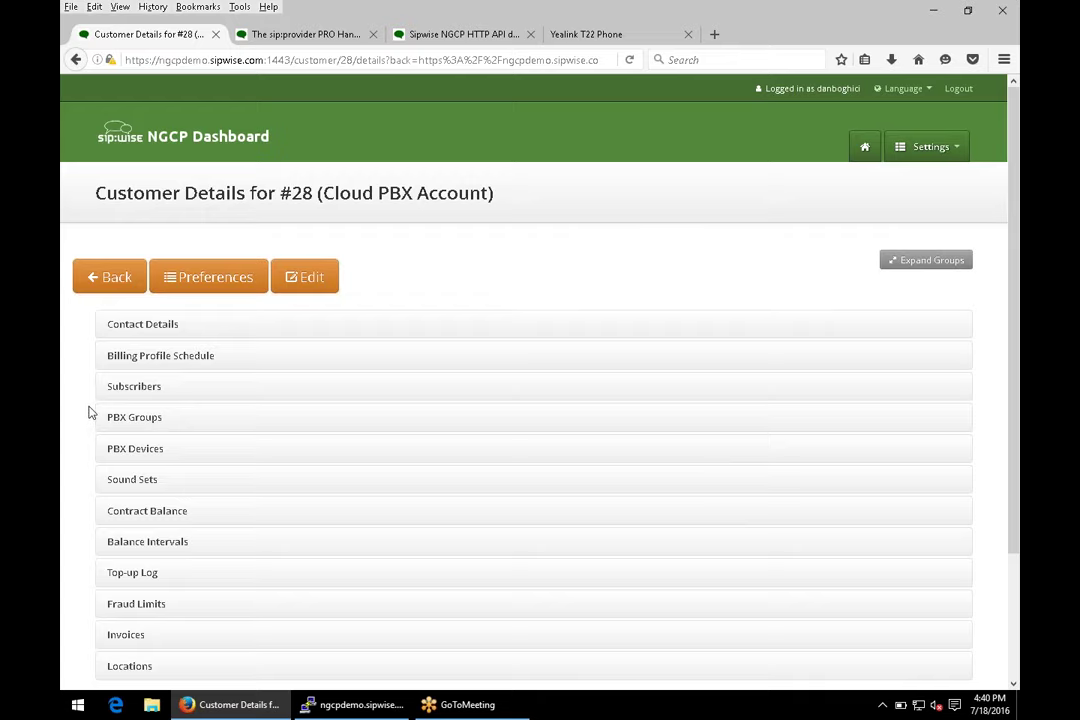
- Expand Subscribers, note the 100-subscriber maximum, and open subscriber pilot's details
scroll(88, 412, down, 3)
click(128, 238)
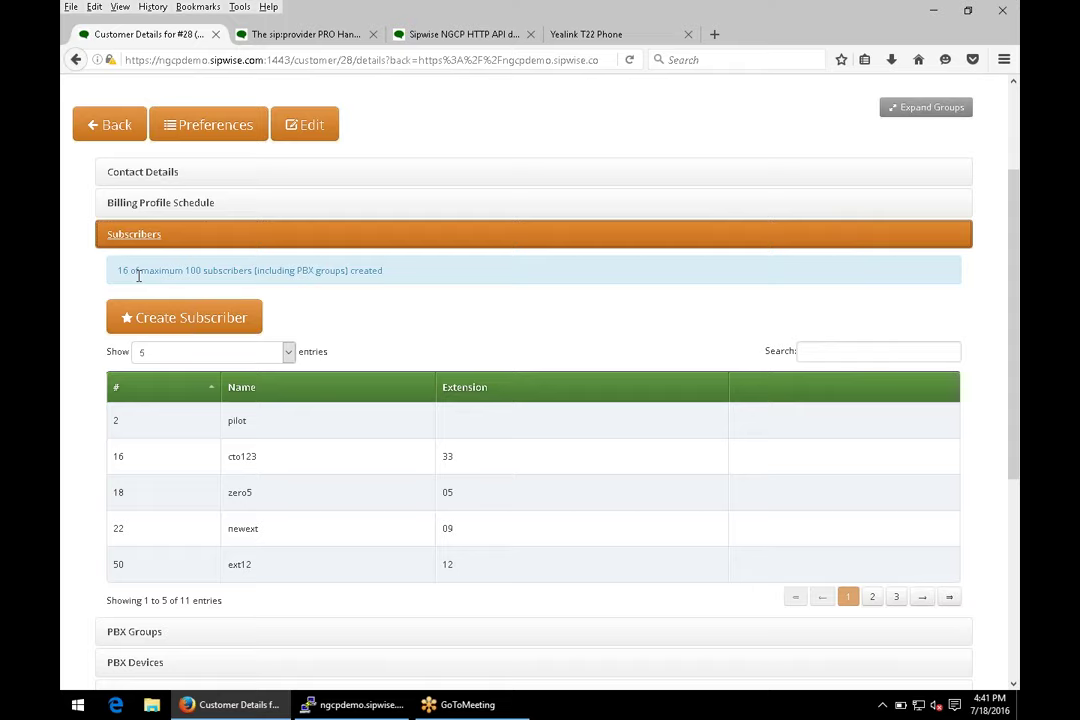
double_click(192, 270)
click(300, 322)
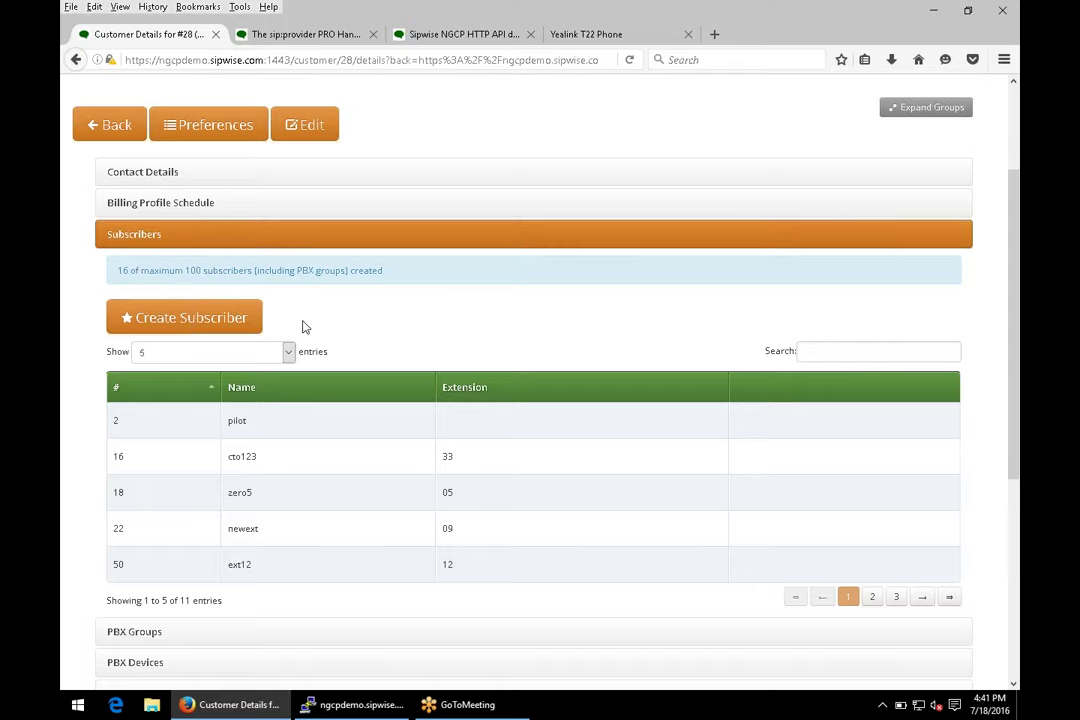
double_click(236, 420)
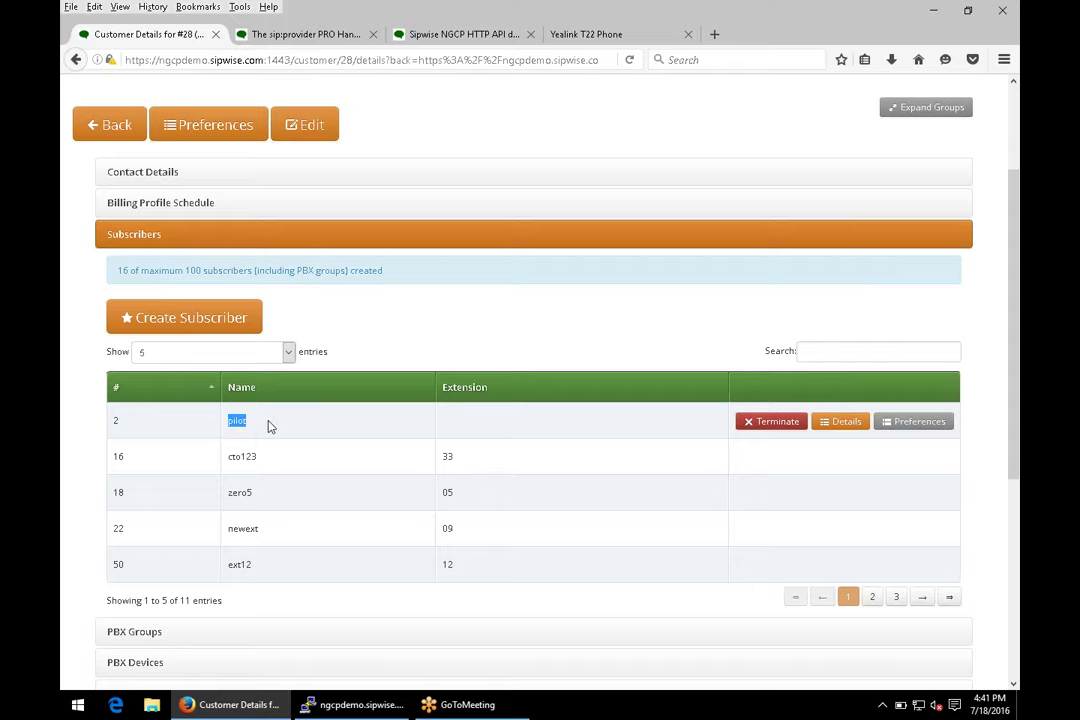
click(846, 422)
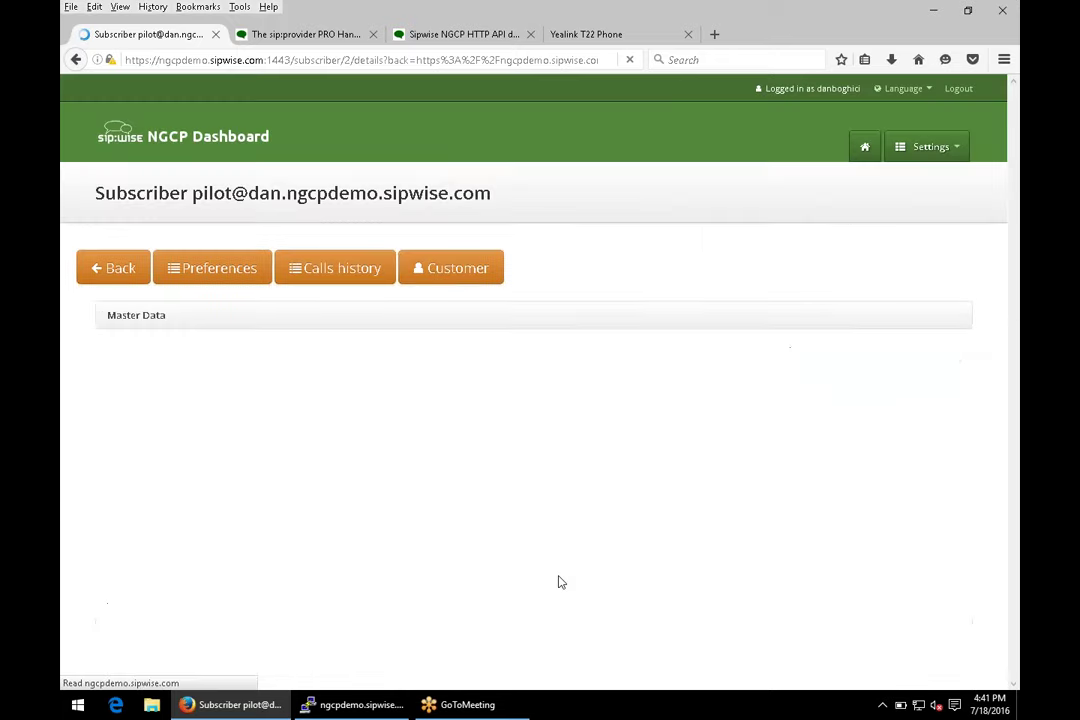
- Expand pilot's Master Data and inspect its primary number and two alias numbers
click(158, 326)
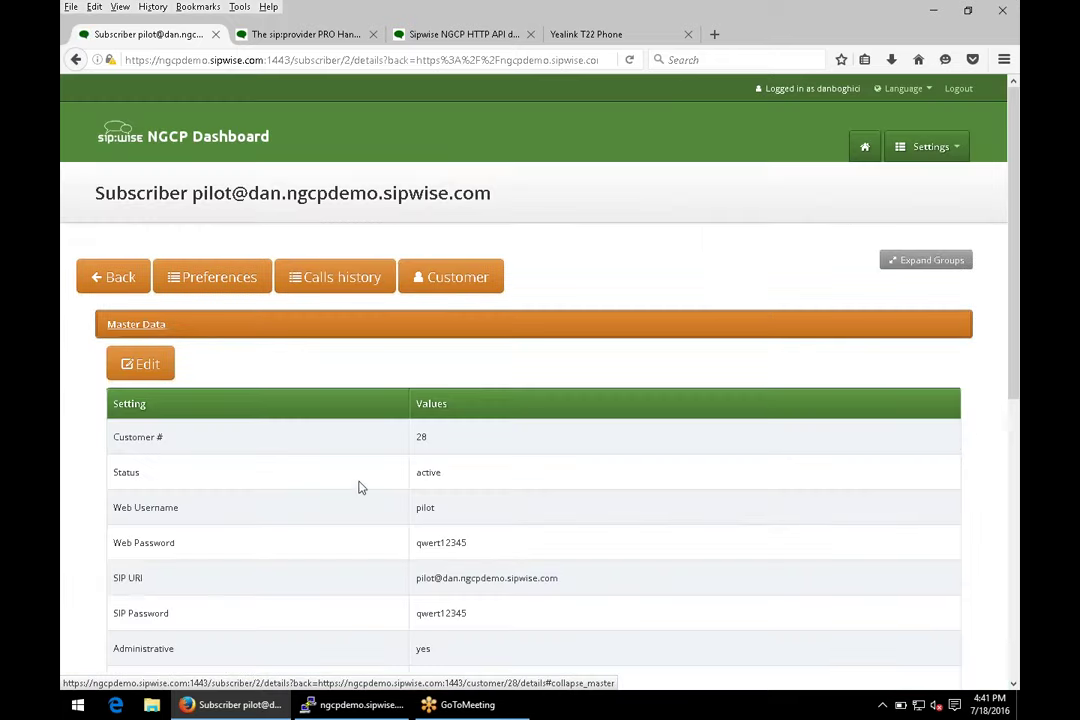
scroll(367, 499, down, 4)
drag(418, 499, 480, 511)
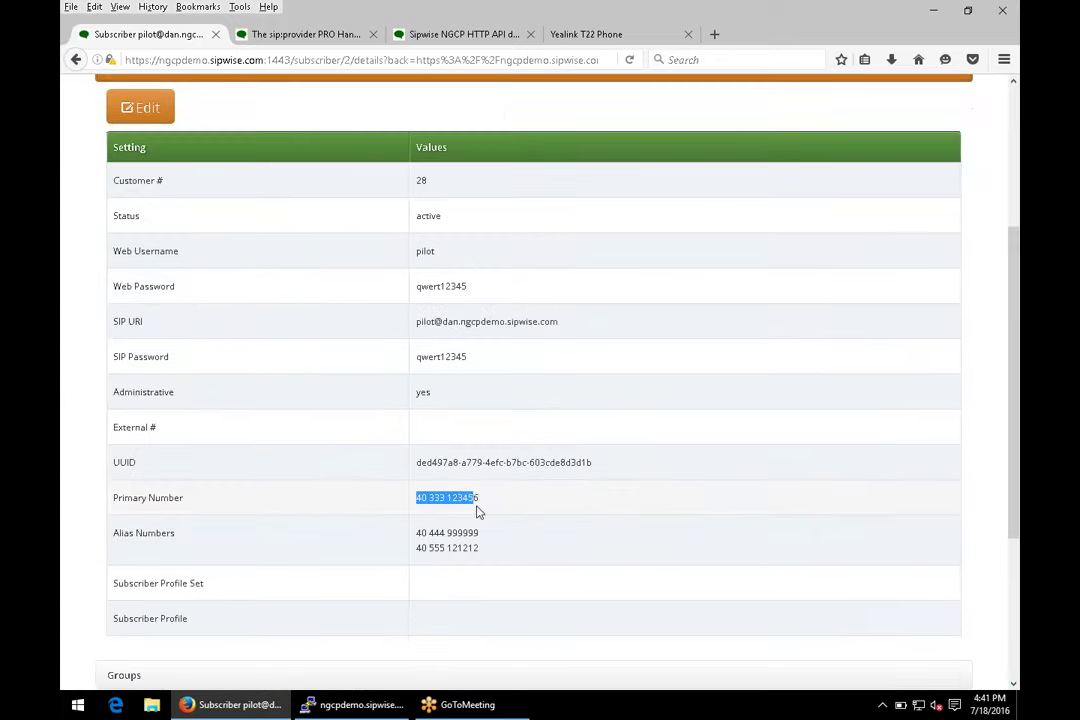
click(465, 516)
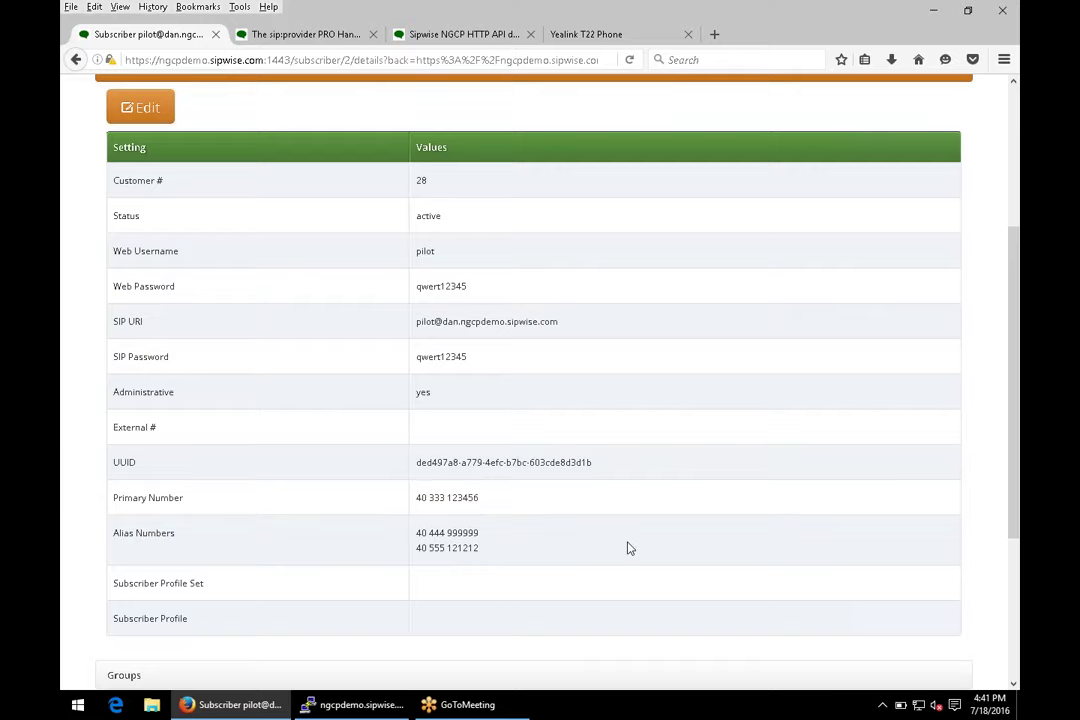
drag(479, 499, 418, 501)
click(472, 499)
drag(482, 551, 418, 537)
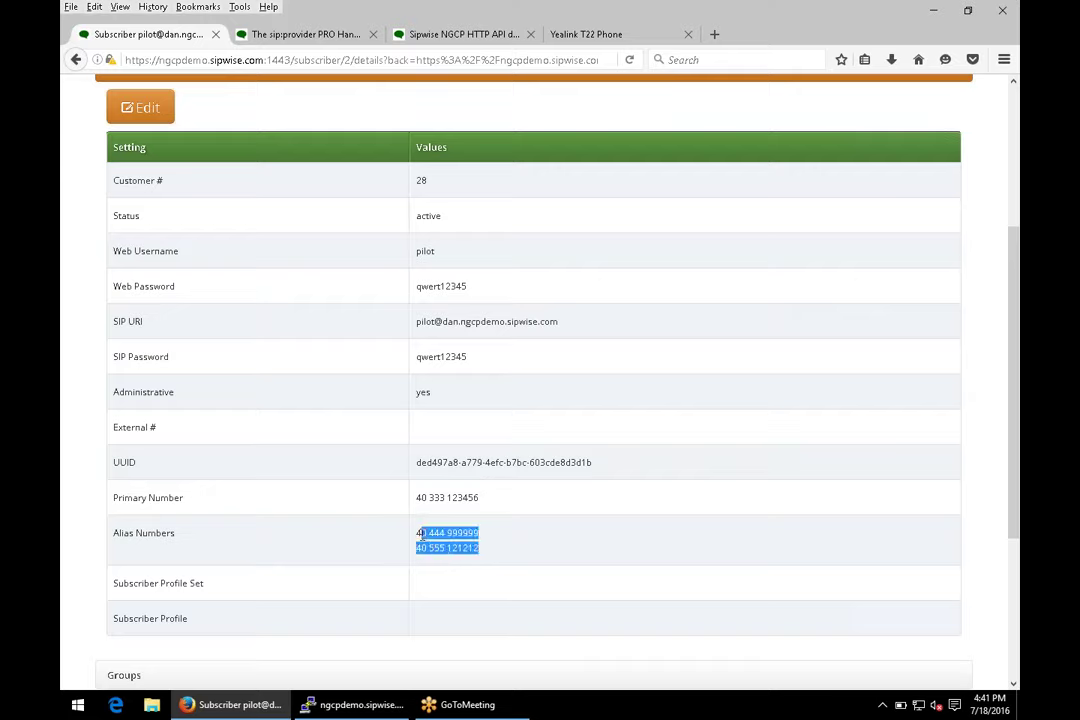
click(420, 537)
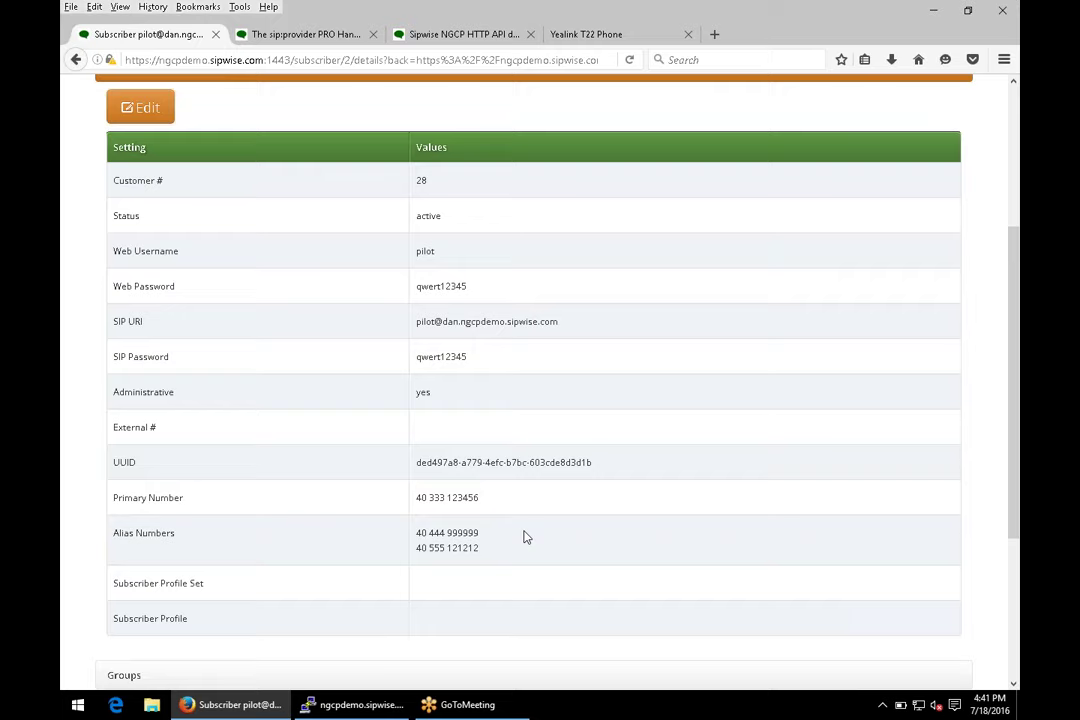
- Review the SIP URI, SIP password and web credential rows, then collapse Master Data
scroll(523, 537, up, 3)
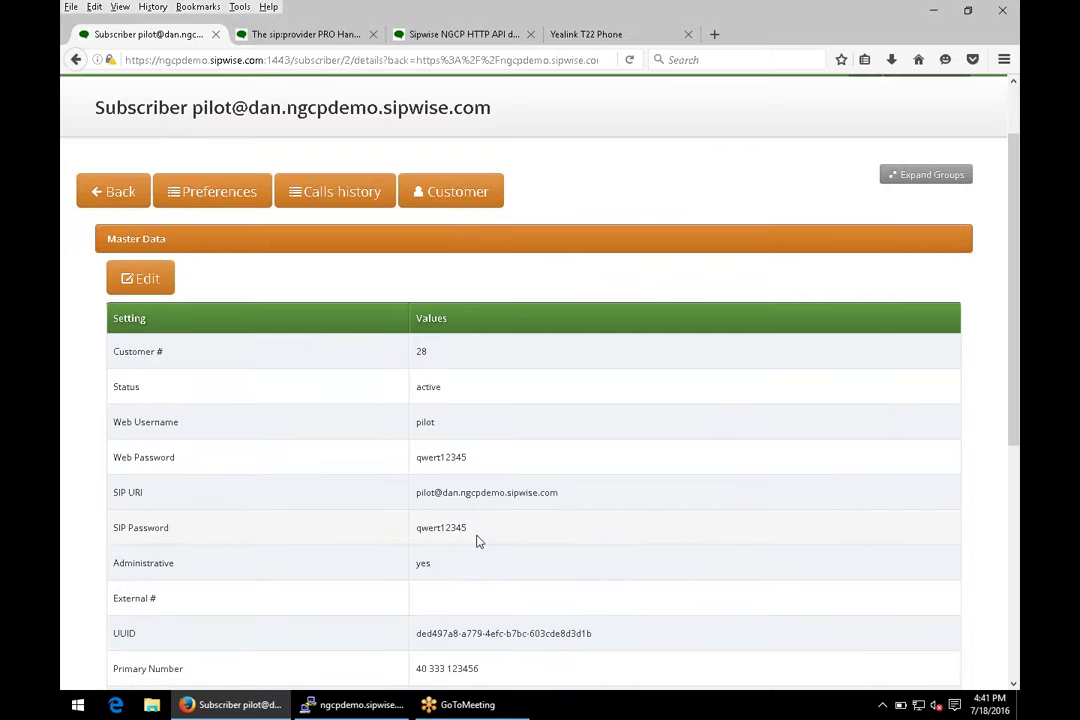
drag(470, 538, 104, 499)
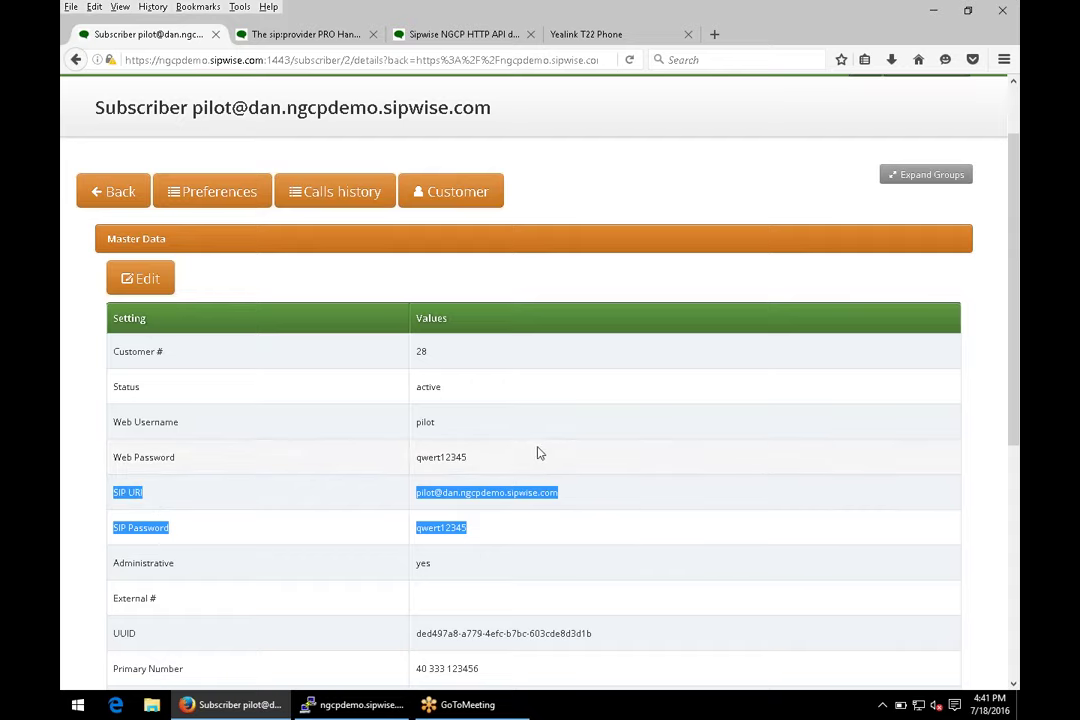
drag(528, 465, 106, 422)
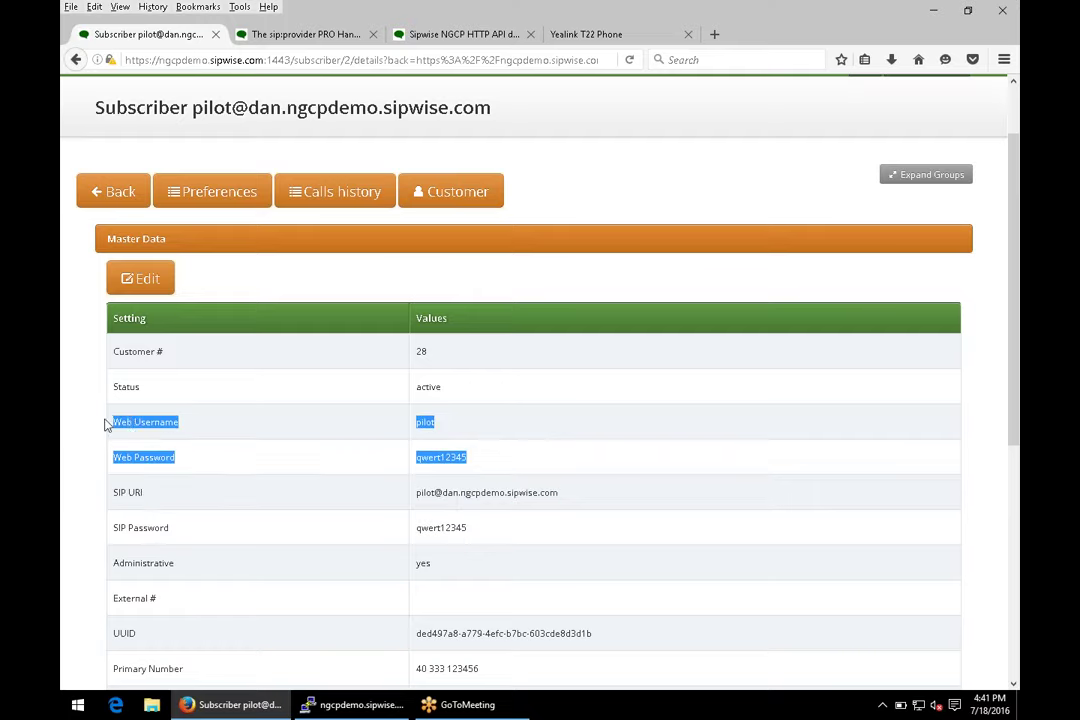
click(535, 453)
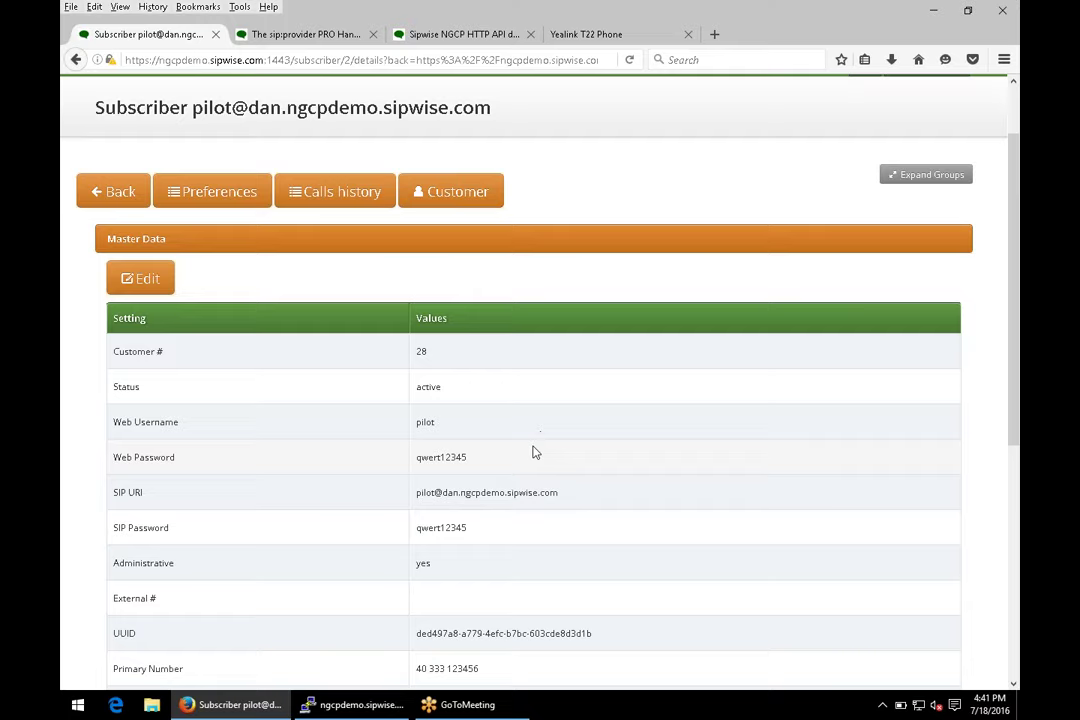
drag(481, 474, 116, 423)
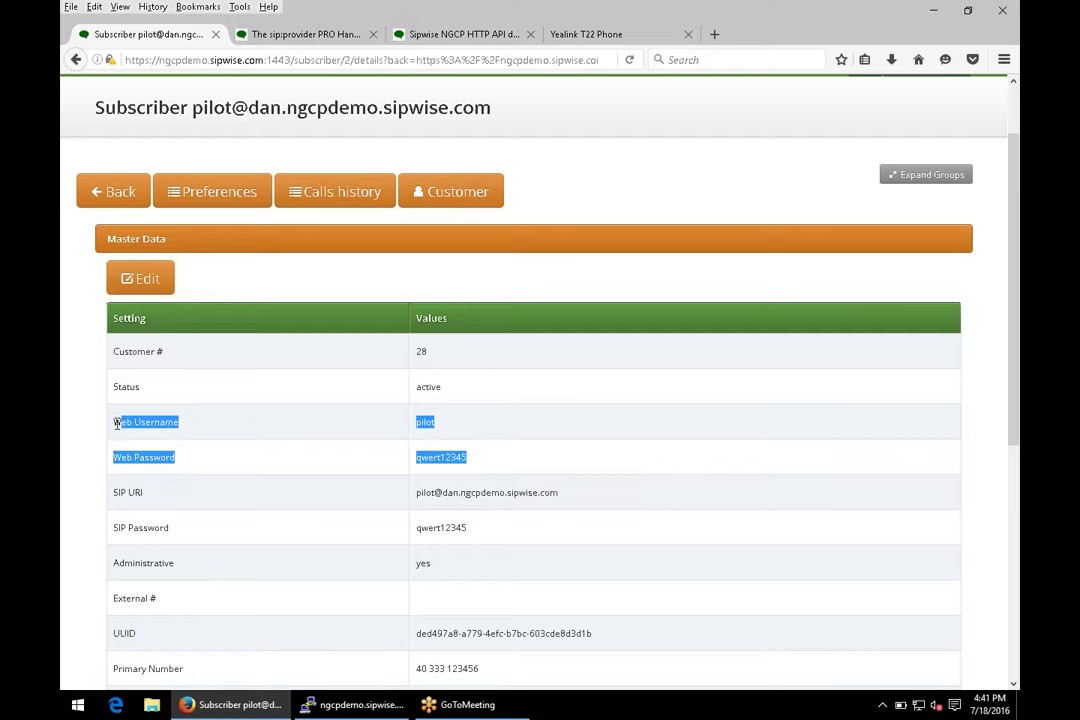
click(257, 432)
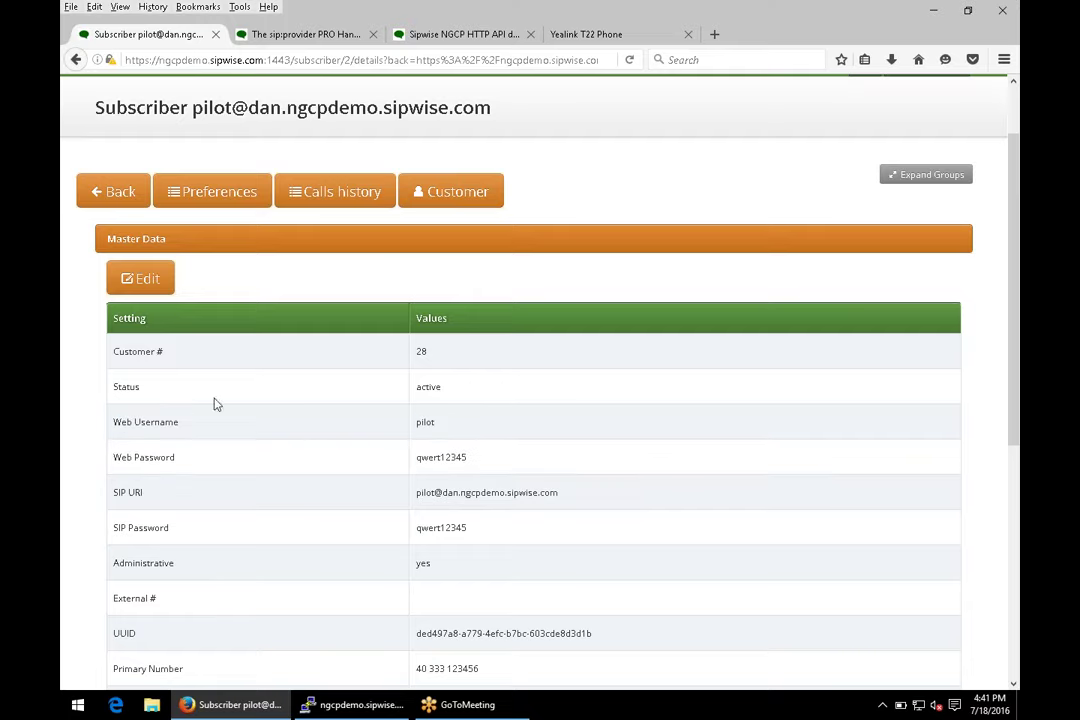
click(158, 248)
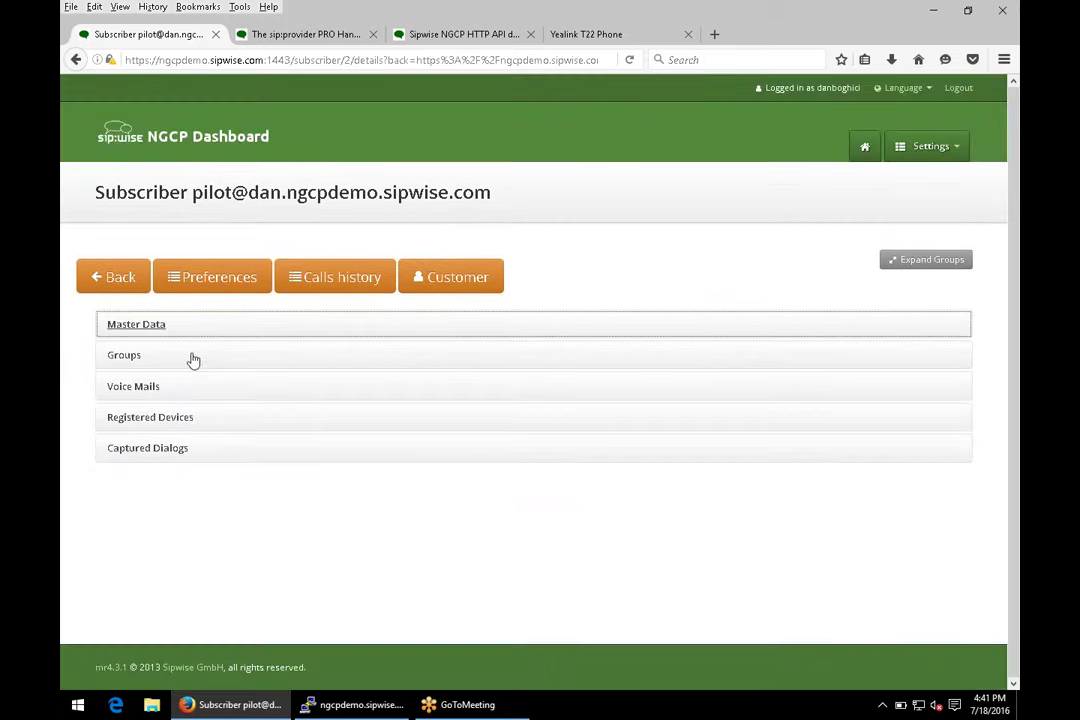
- Return to customer #28, open subscriber cto123 from Subscribers, and expand its Master Data
click(130, 290)
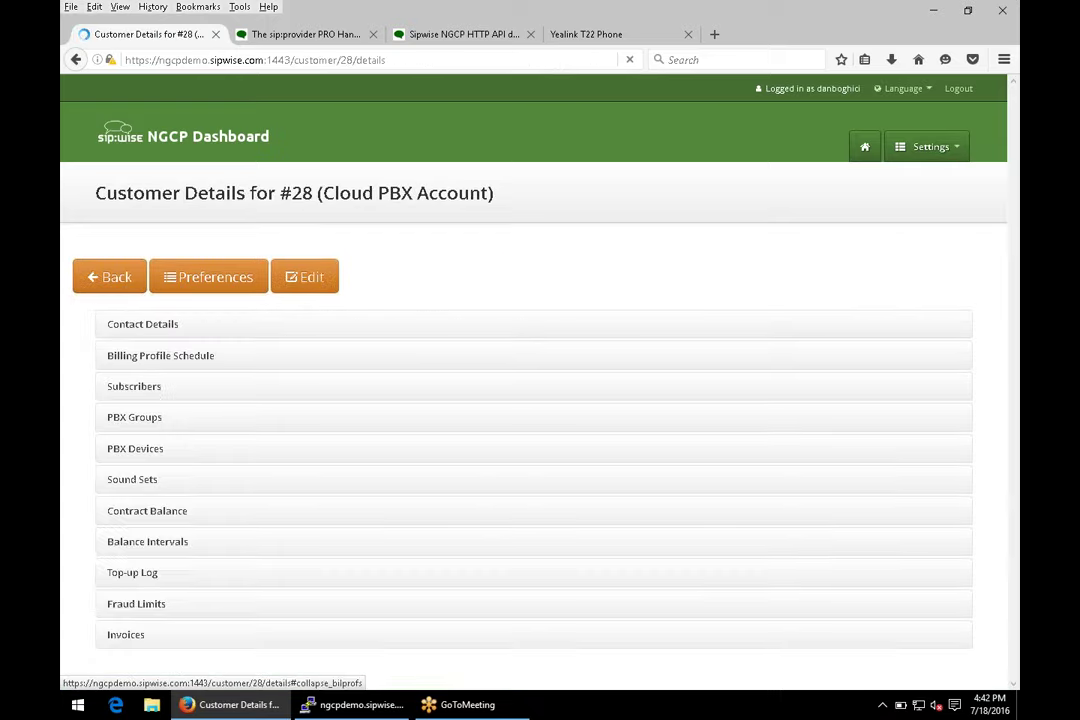
click(165, 398)
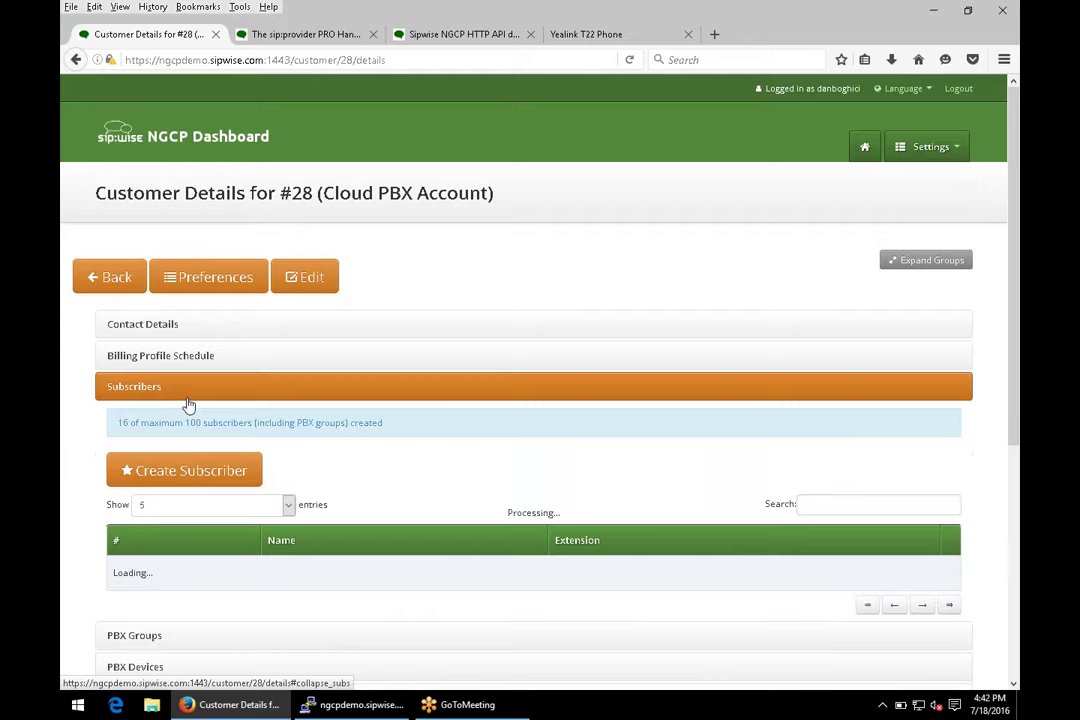
scroll(200, 400, down, 4)
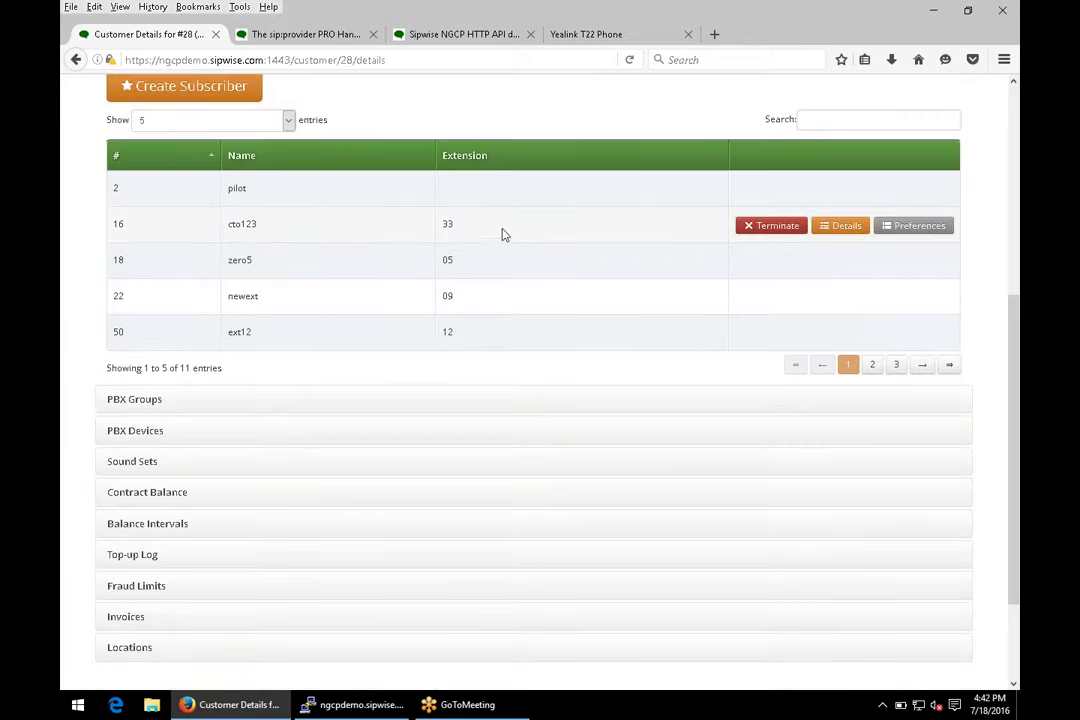
click(848, 229)
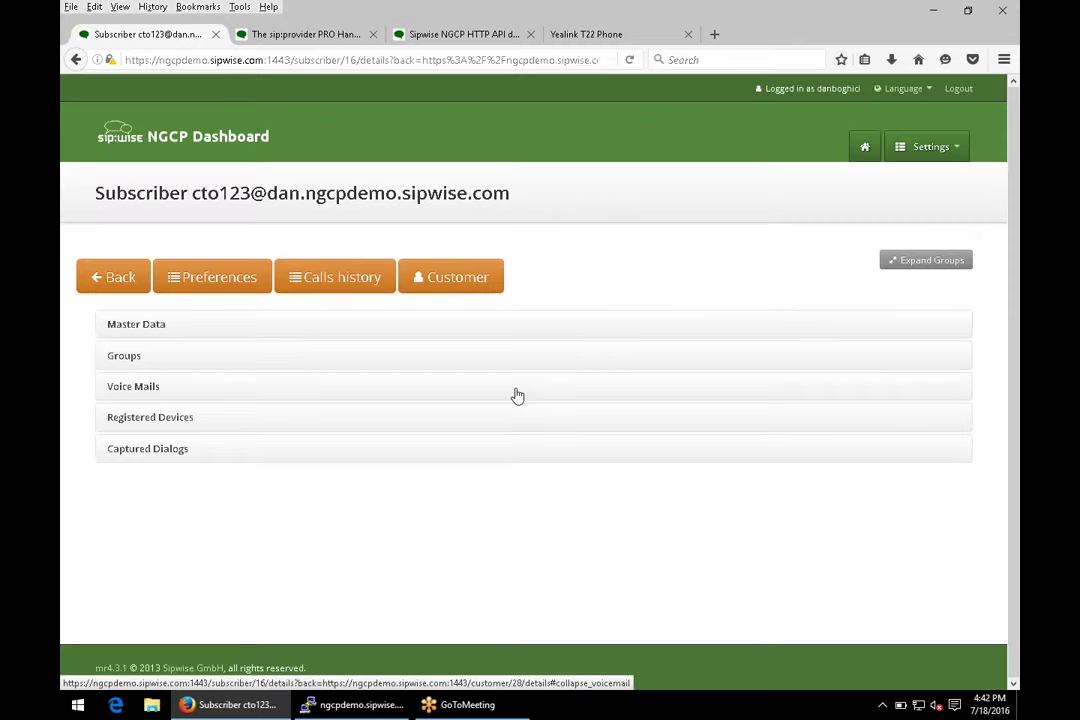
click(135, 328)
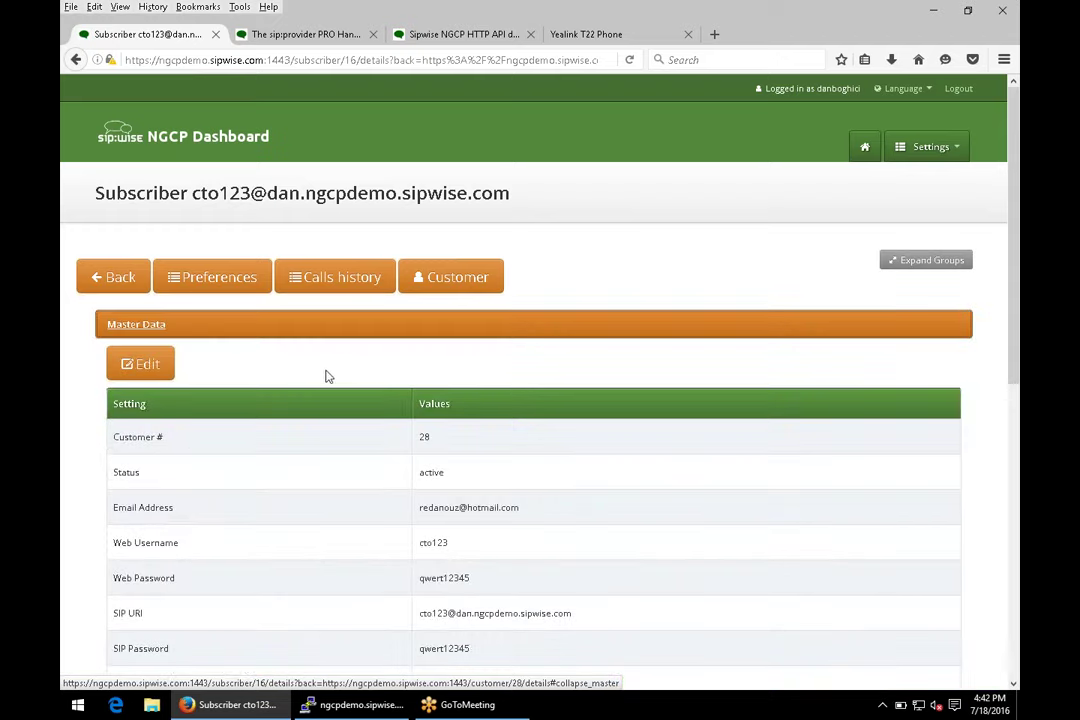
- Inspect cto123's primary number with extension 33 and scroll through the Master Data table
scroll(340, 378, down, 4)
drag(449, 201, 422, 204)
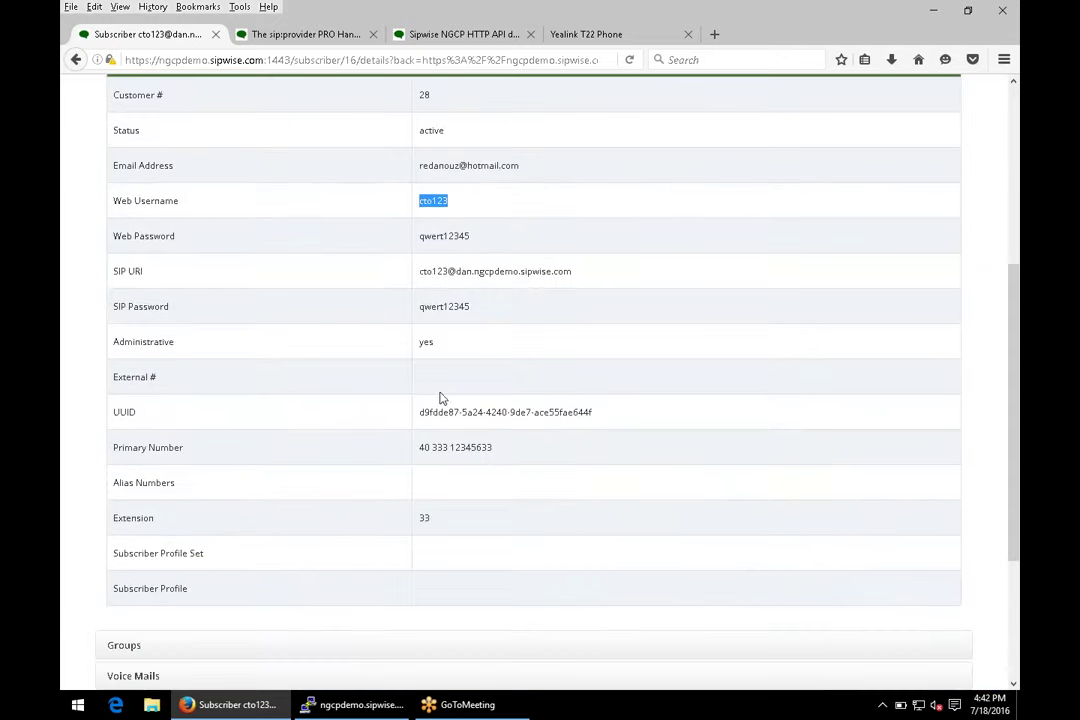
drag(422, 450, 476, 452)
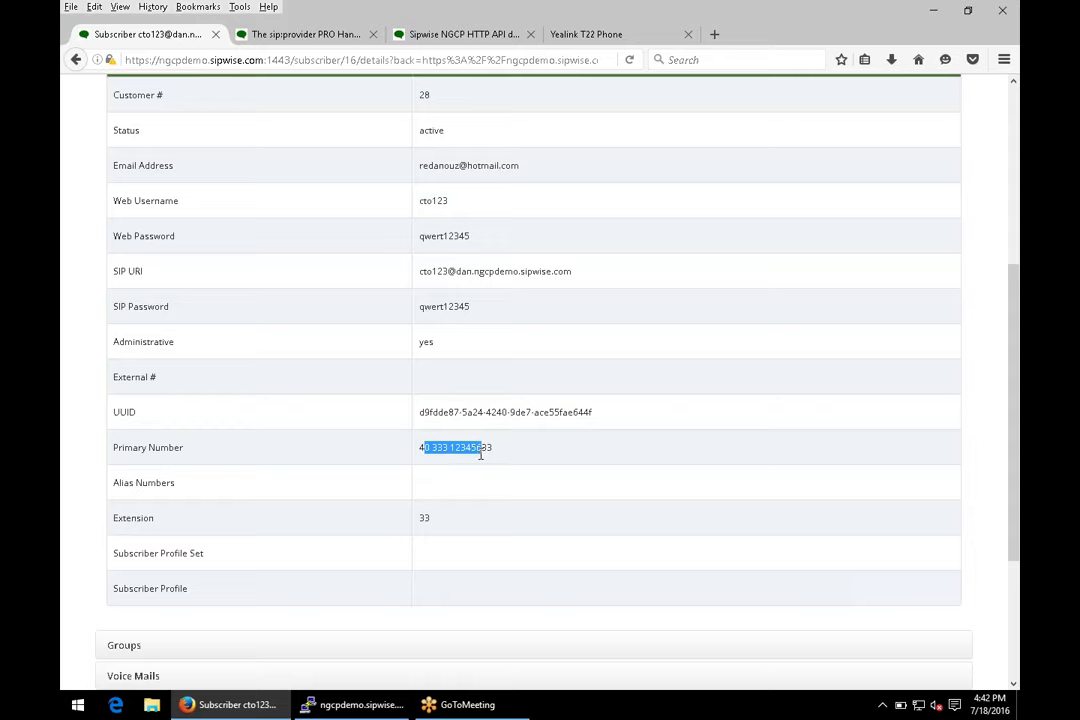
click(487, 460)
click(493, 460)
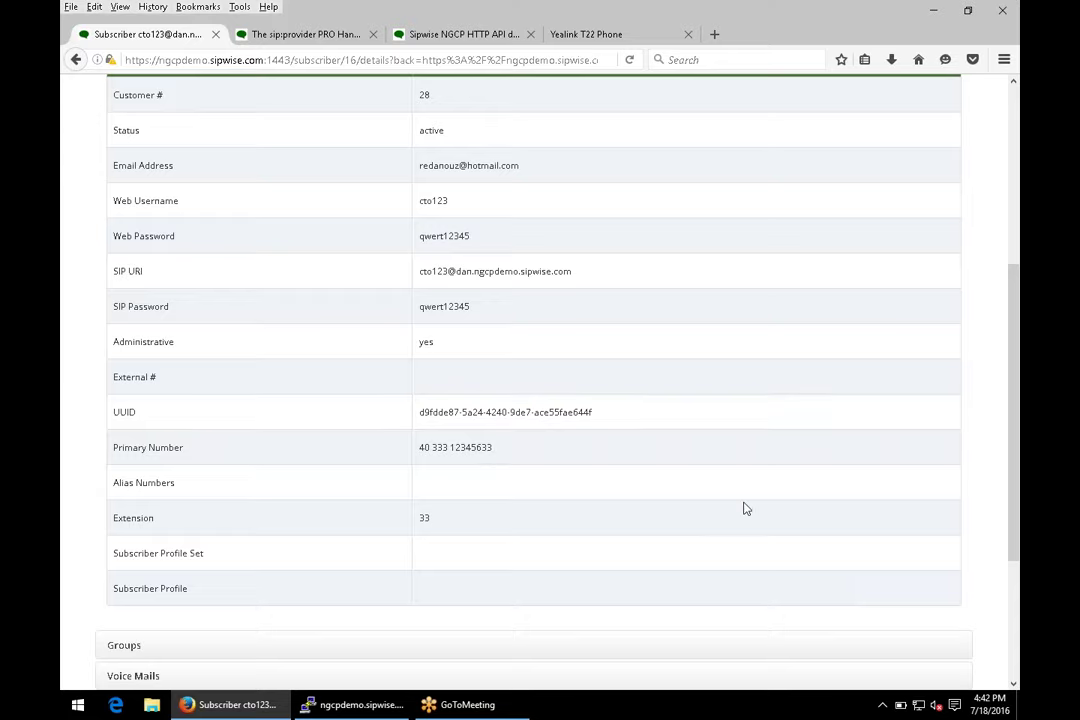
drag(496, 457, 418, 450)
click(458, 453)
drag(485, 451, 424, 458)
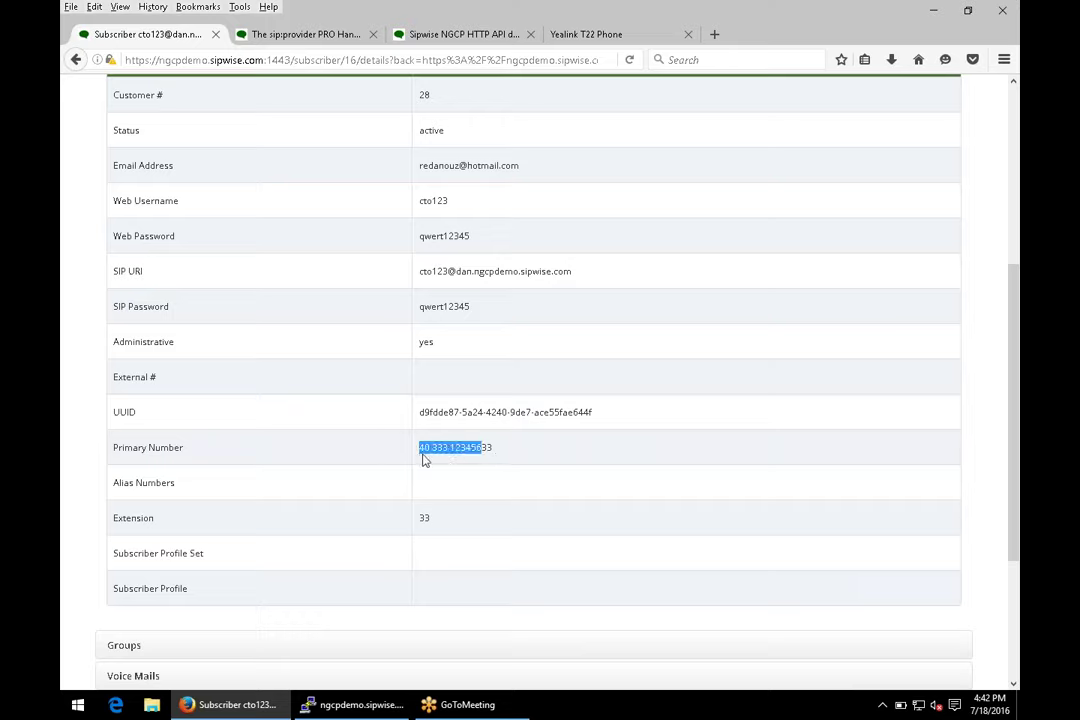
click(648, 468)
drag(503, 458, 422, 458)
click(533, 447)
scroll(537, 449, up, 1)
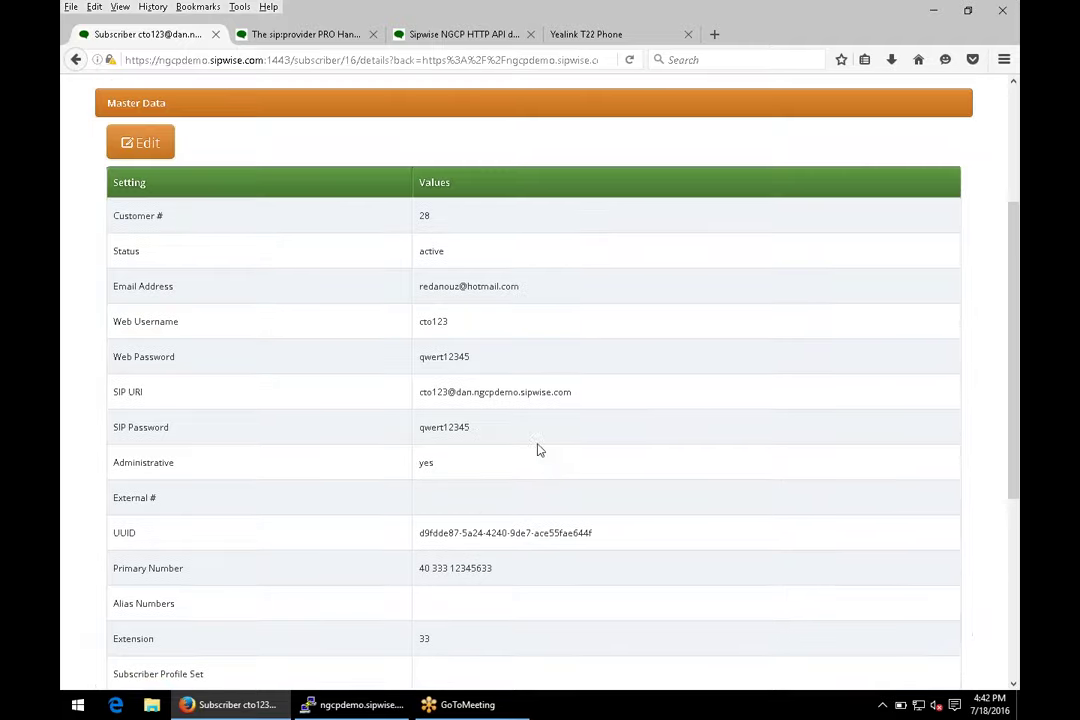
scroll(537, 449, down, 3)
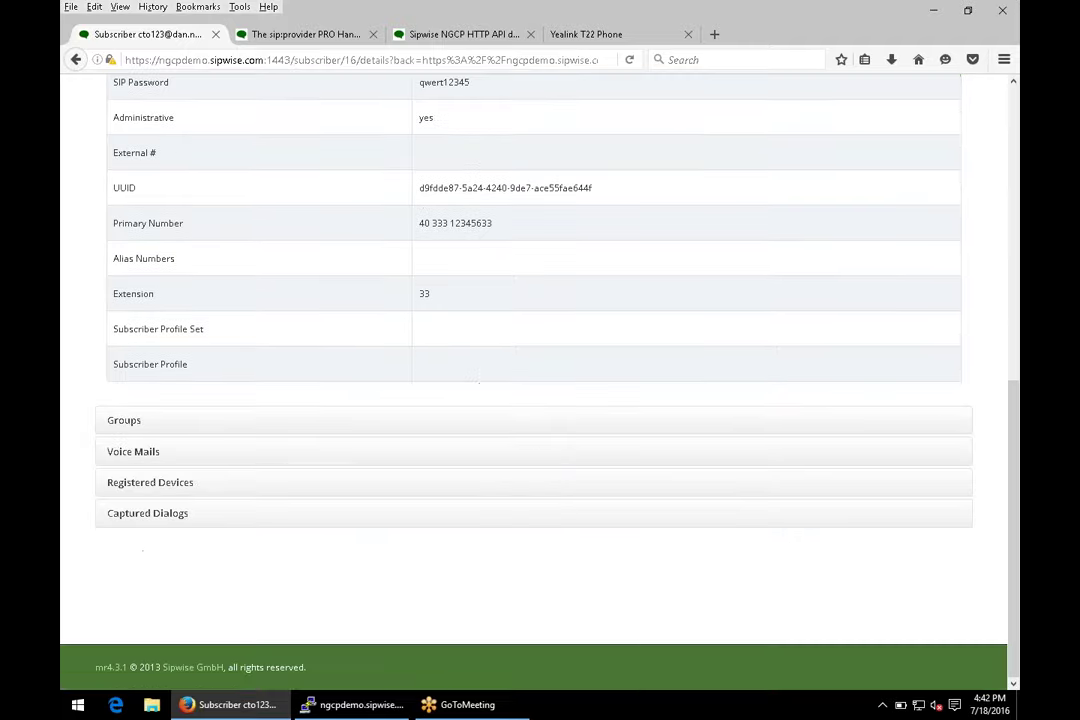
- Expand the empty Registered Devices list and Captured Dialogs, then open the latest dialog's Call Flow
click(211, 492)
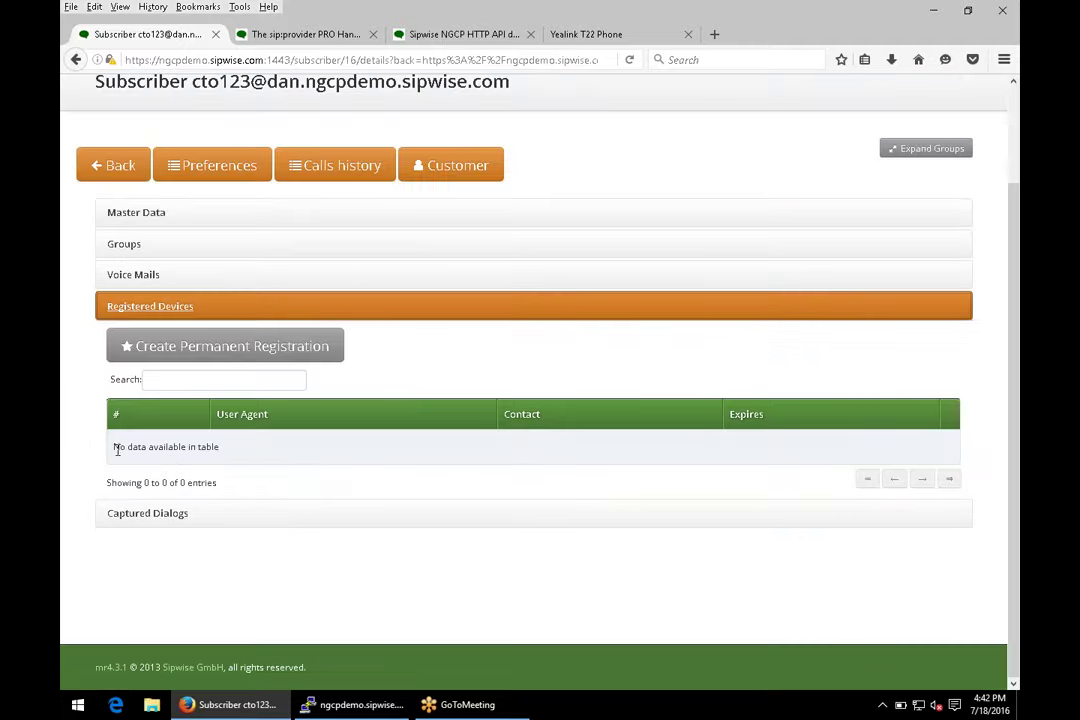
drag(113, 448, 227, 458)
click(265, 459)
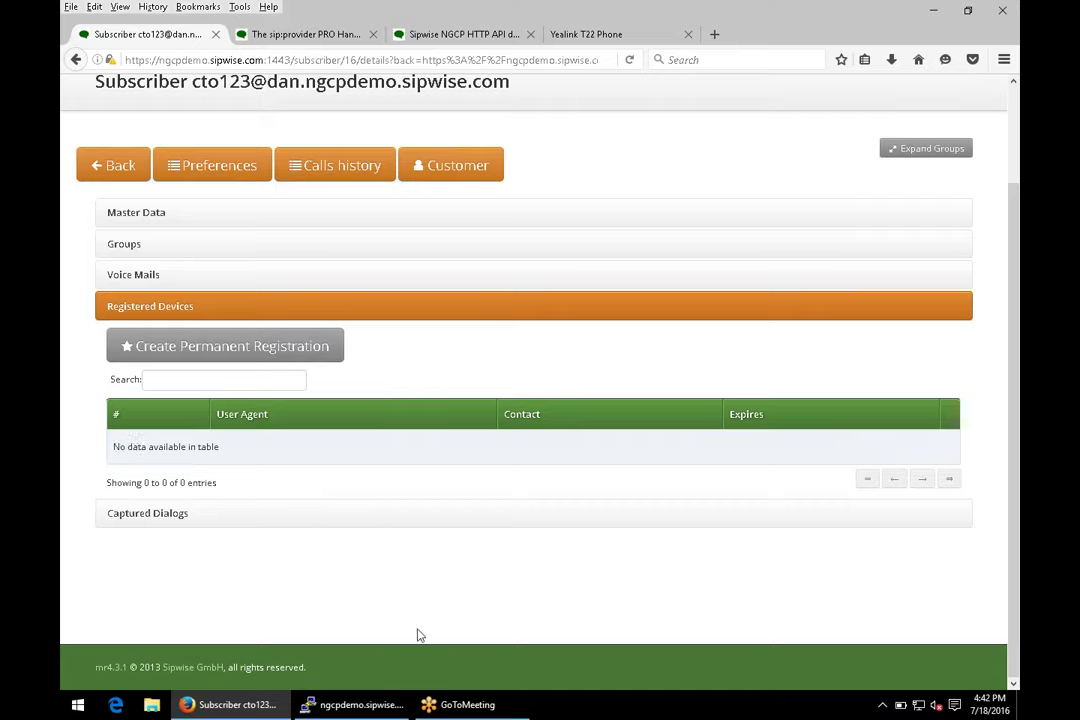
click(160, 524)
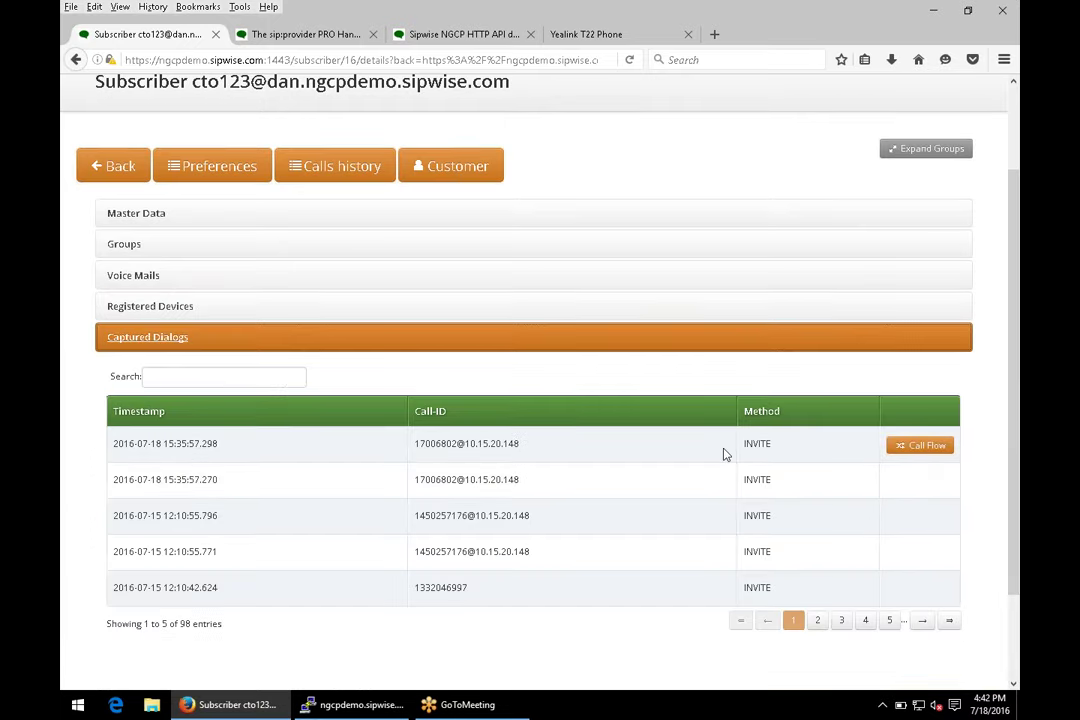
click(908, 450)
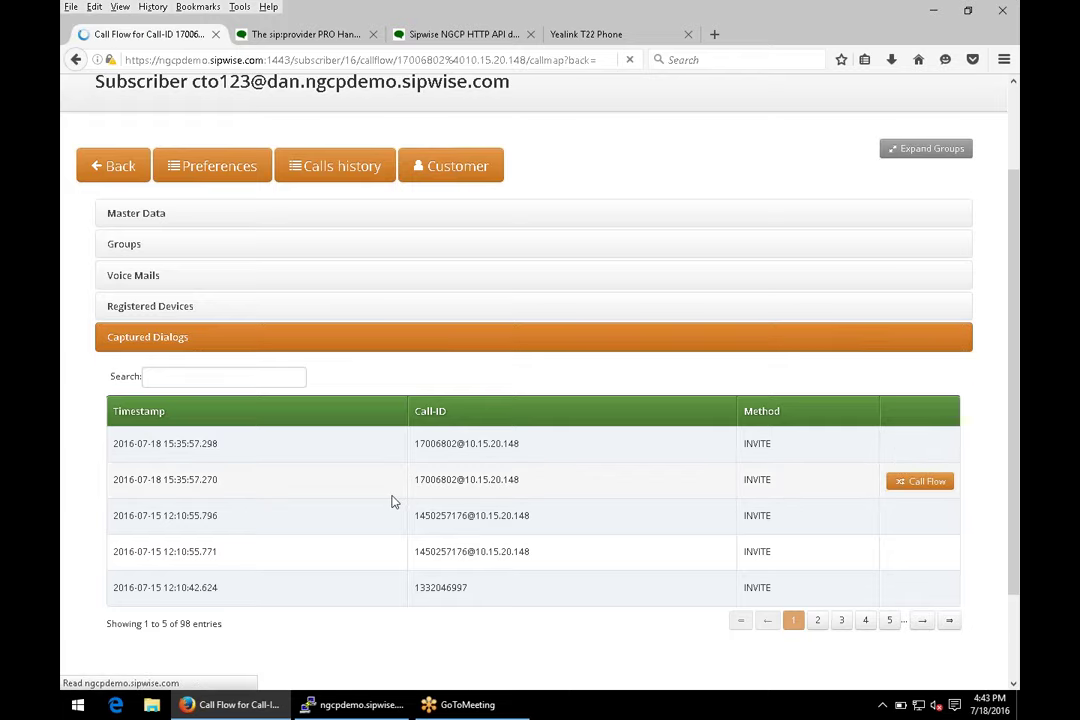
- Scroll through the call flow diagram and go back to customer #28's details
scroll(393, 492, down, 15)
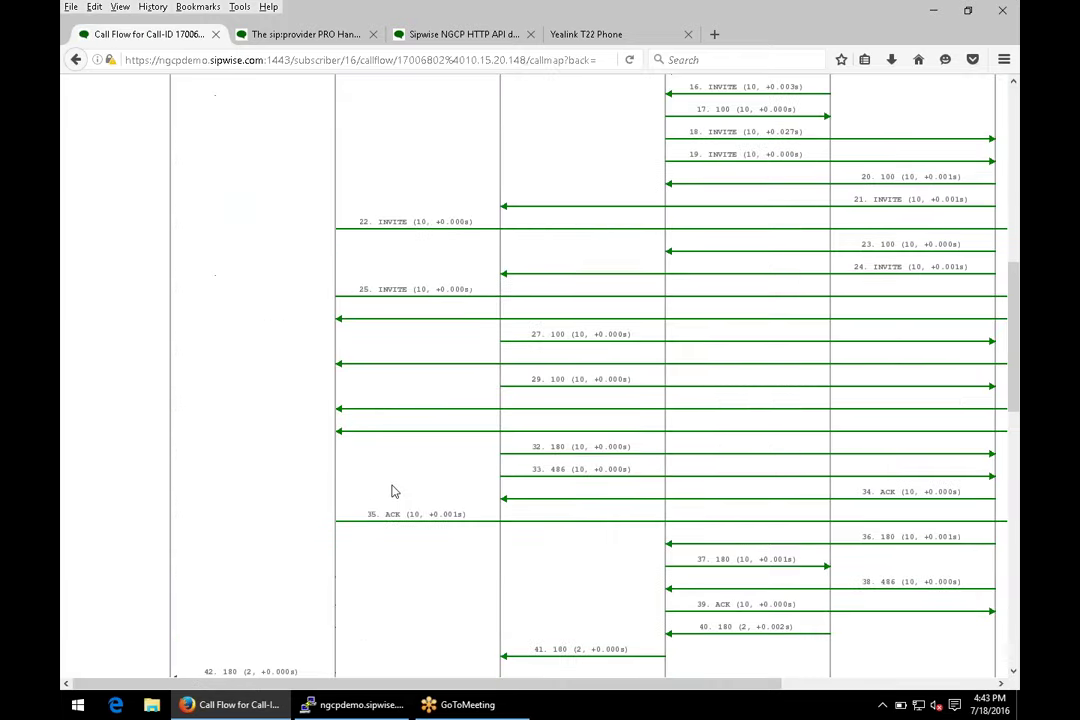
scroll(393, 494, up, 8)
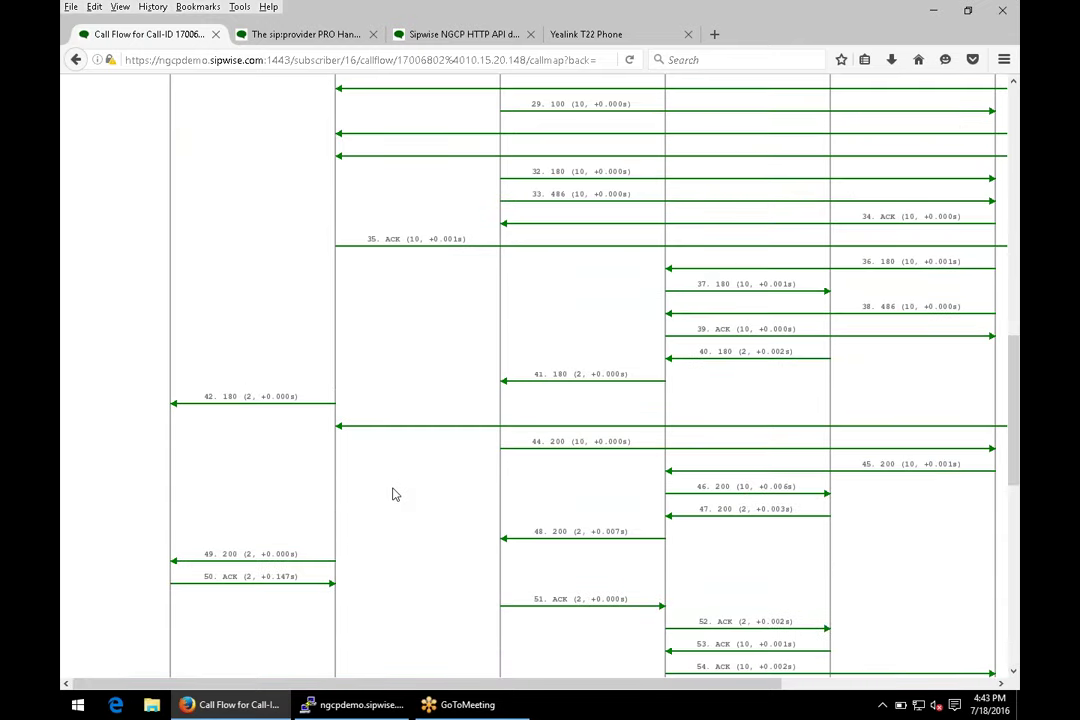
scroll(393, 494, up, 12)
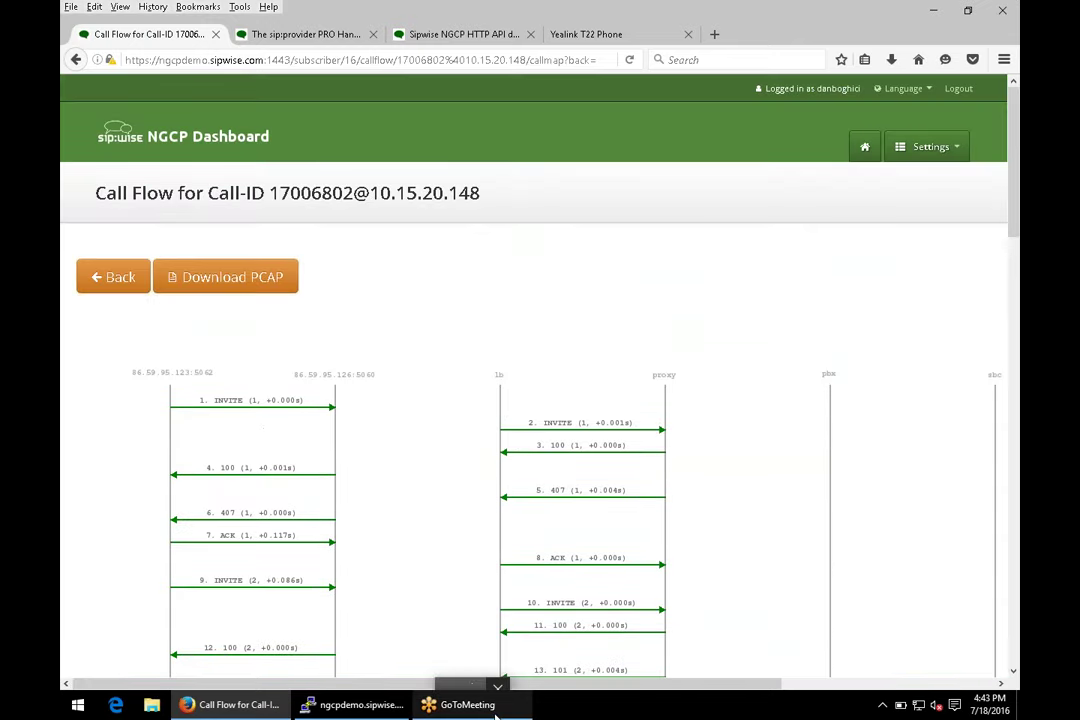
click(113, 287)
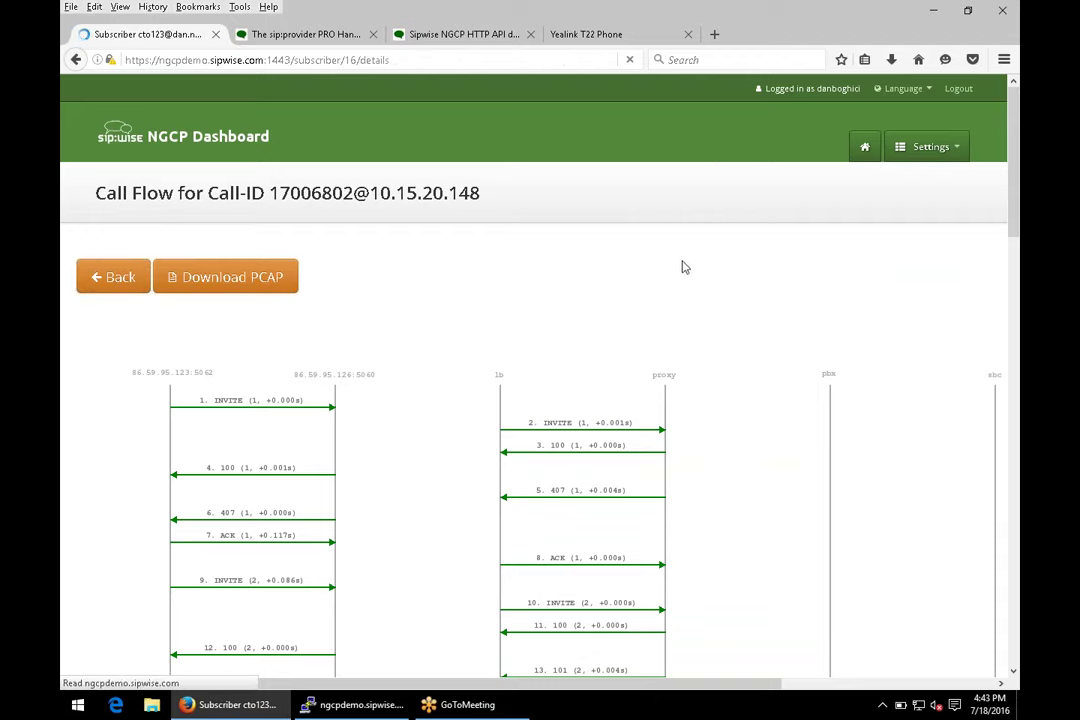
click(118, 279)
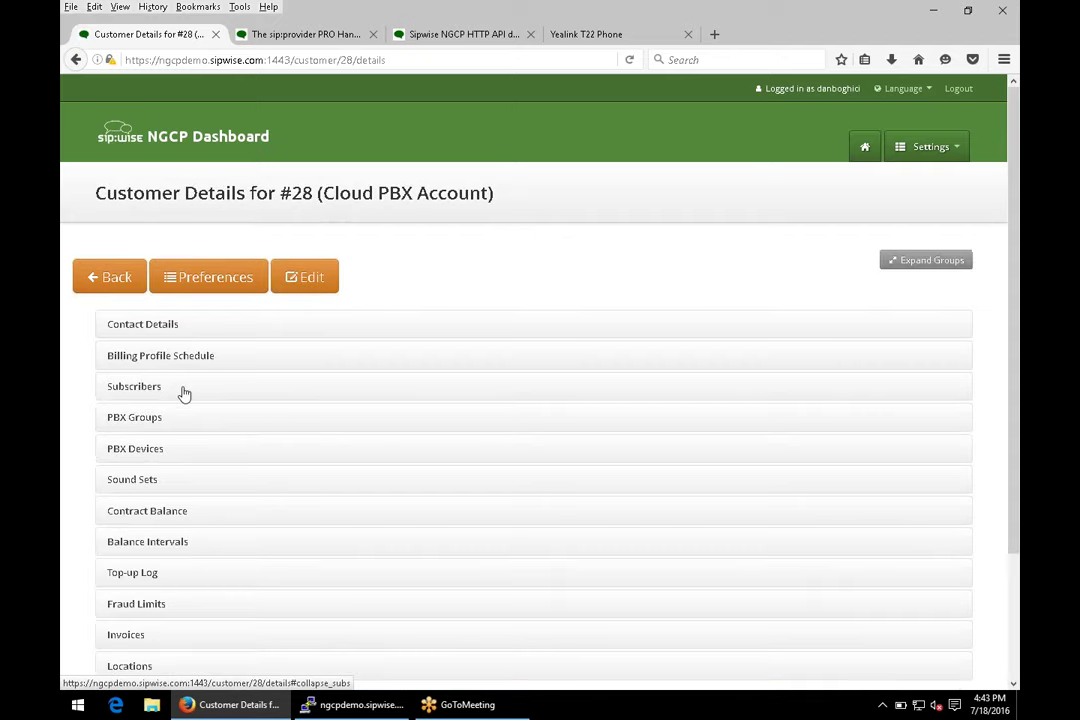
- Expand the customer's PBX Groups list to show its five groups
click(138, 424)
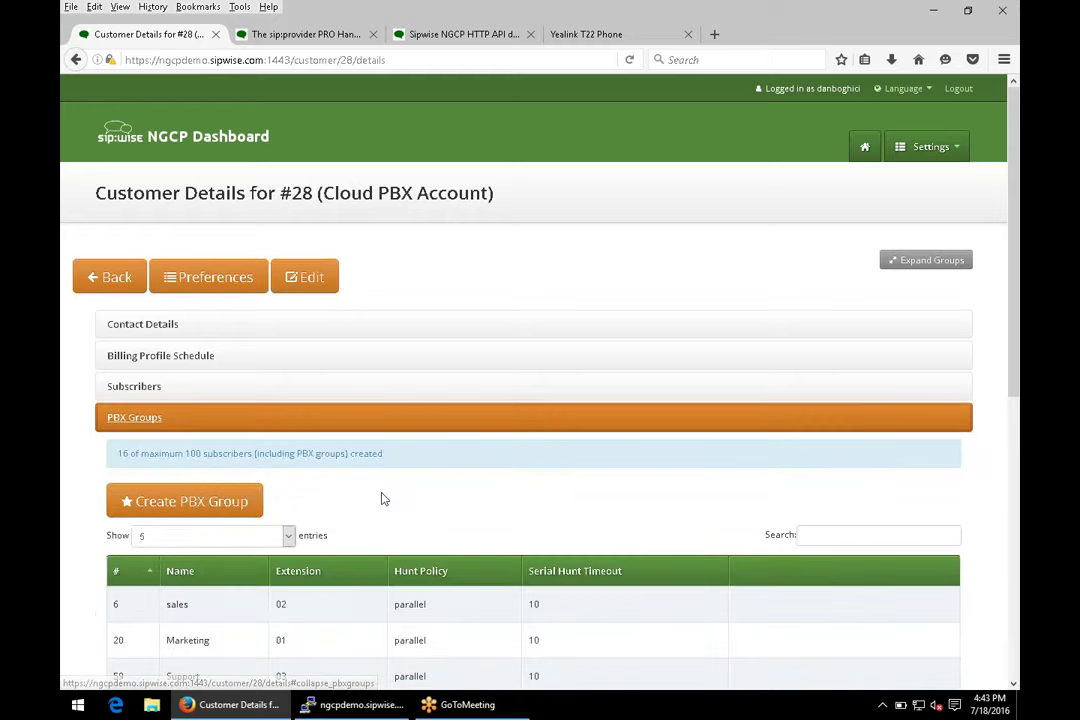
scroll(383, 498, down, 4)
scroll(378, 494, up, 1)
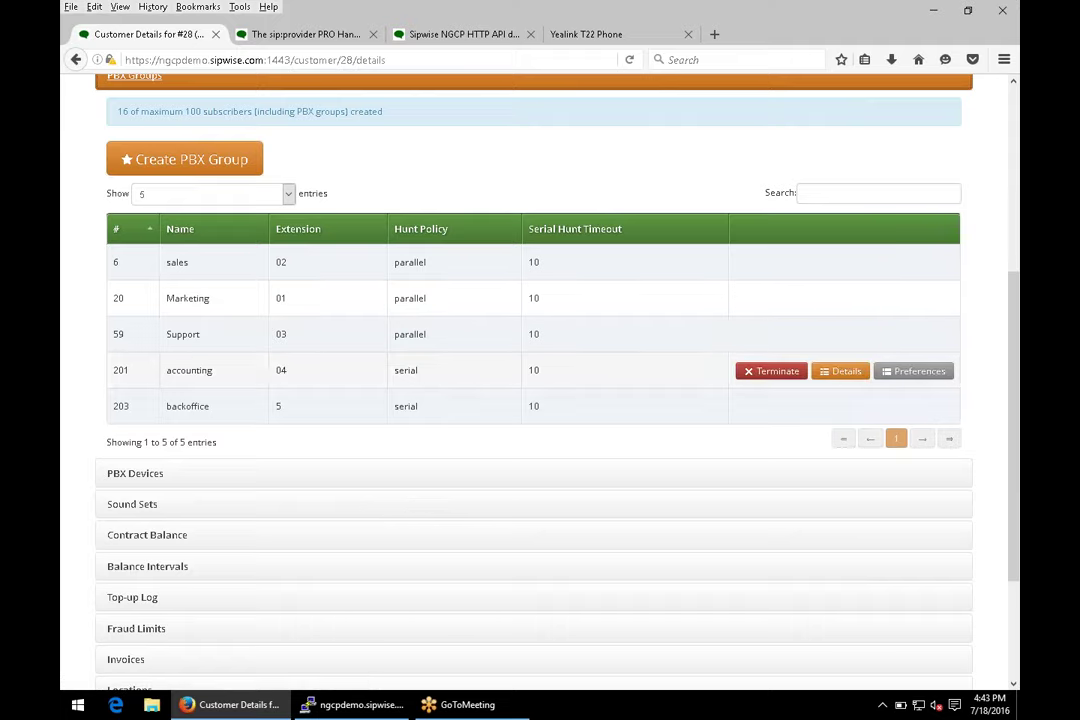
- Highlight the backoffice group name, the sales group's extension 02 and the sales group name
drag(211, 412, 160, 412)
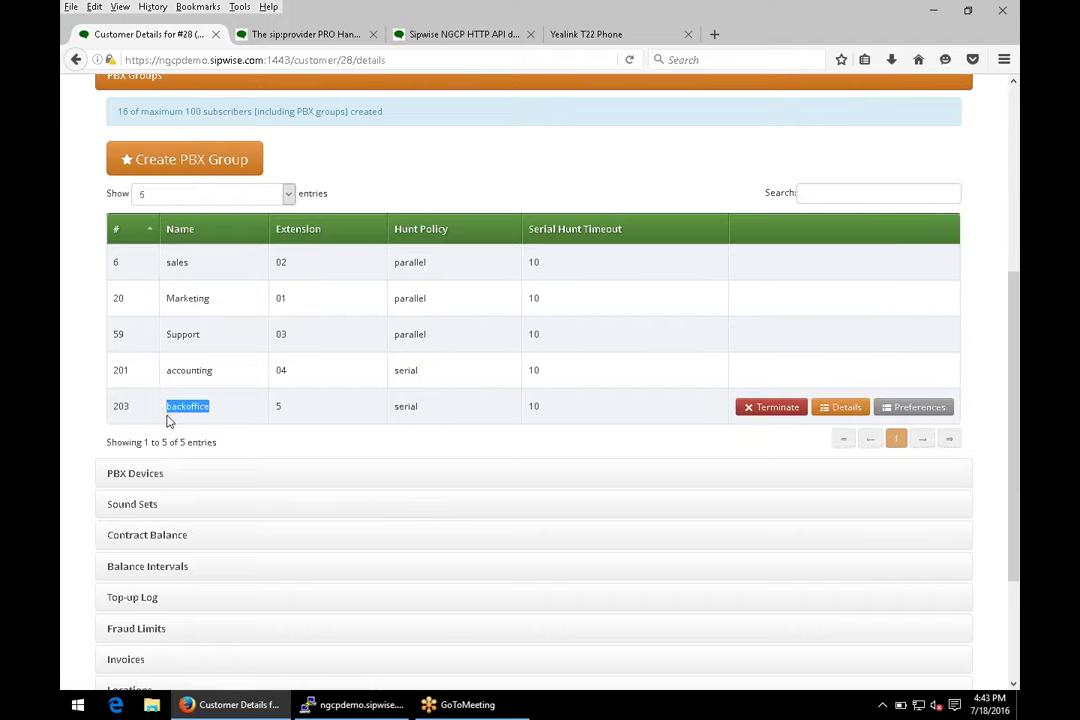
click(300, 275)
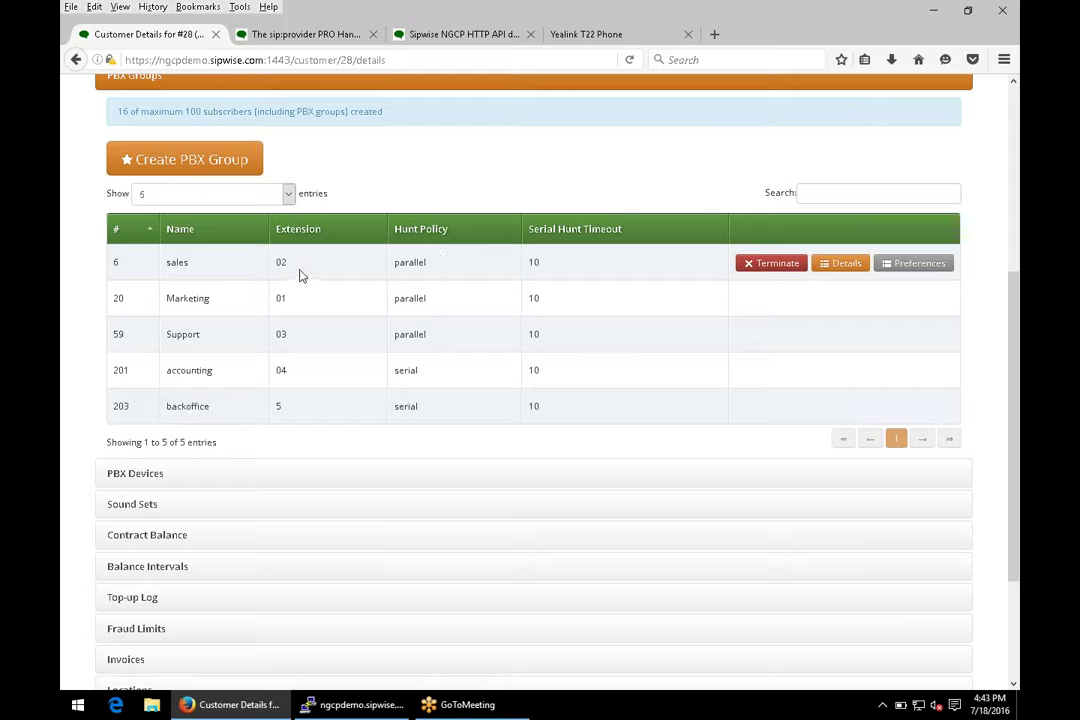
double_click(281, 263)
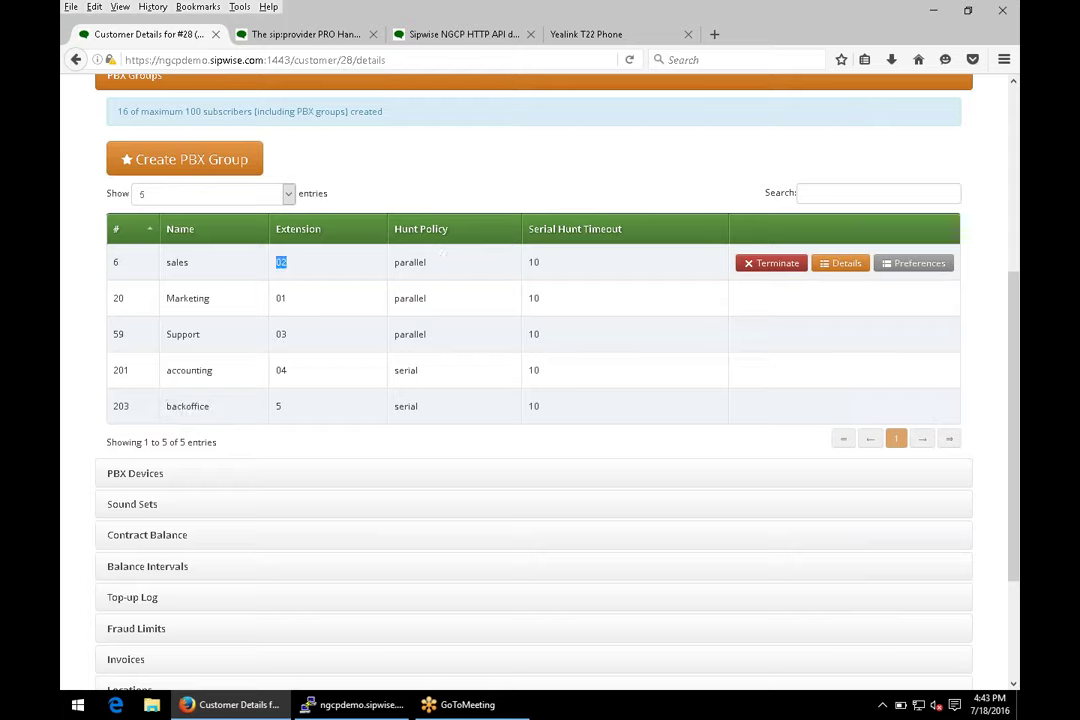
click(291, 270)
double_click(292, 270)
click(305, 273)
click(296, 272)
double_click(199, 269)
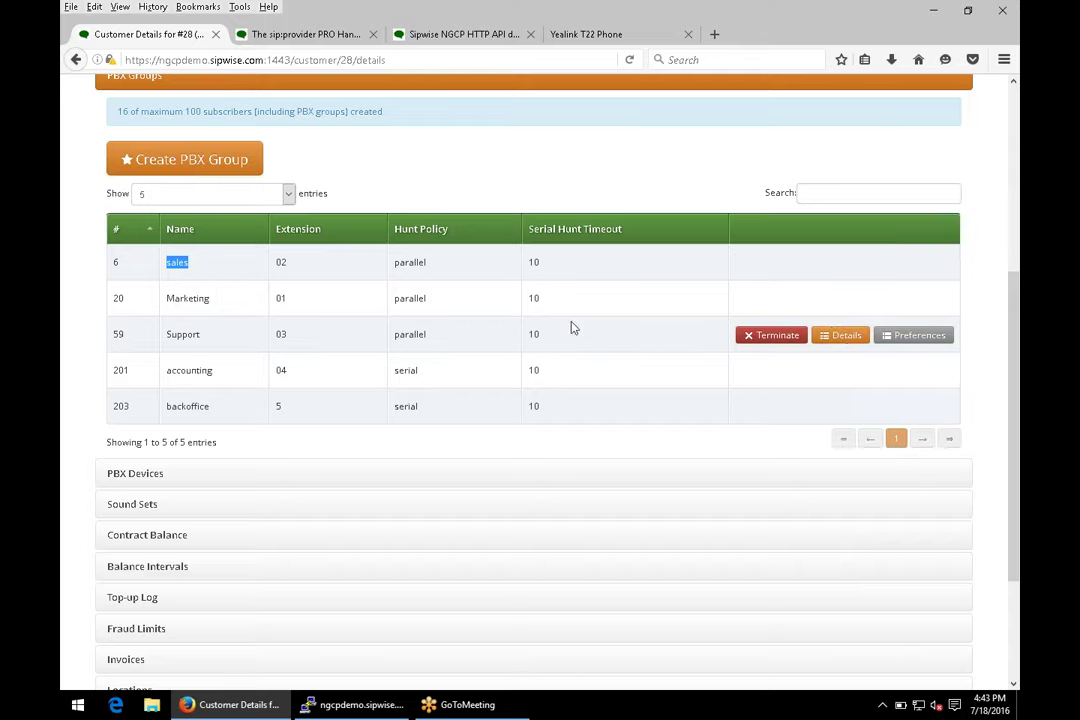
- Review the sales (parallel), Marketing and accounting (serial) hunt policies, then open the sales group's details
double_click(405, 263)
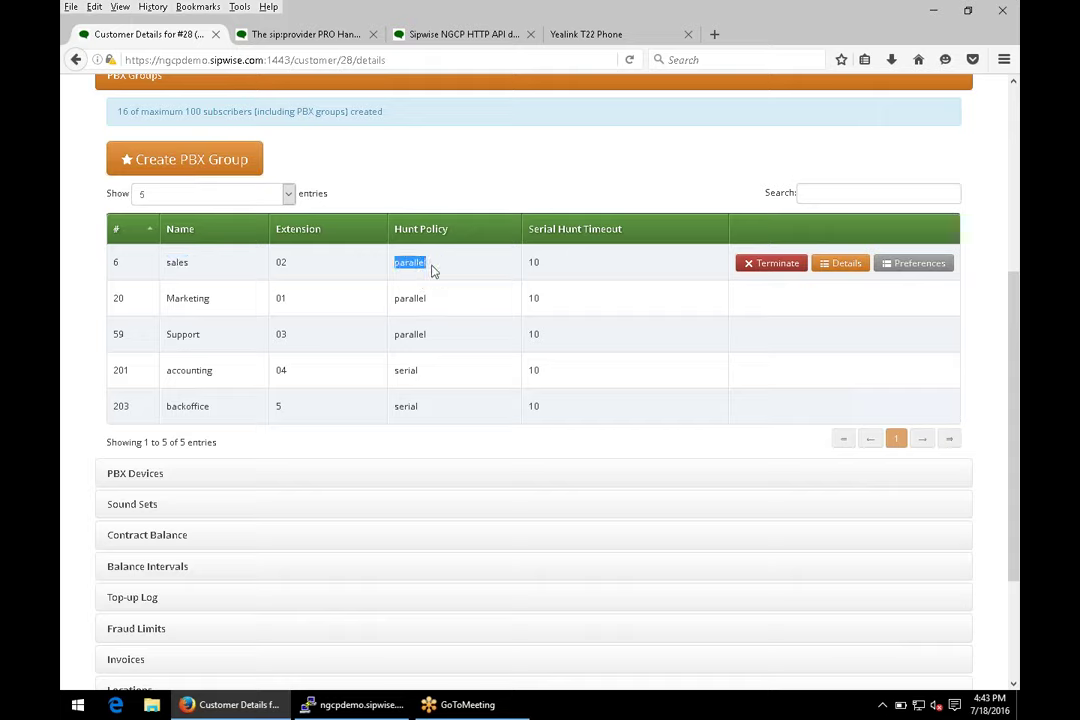
drag(433, 307, 404, 299)
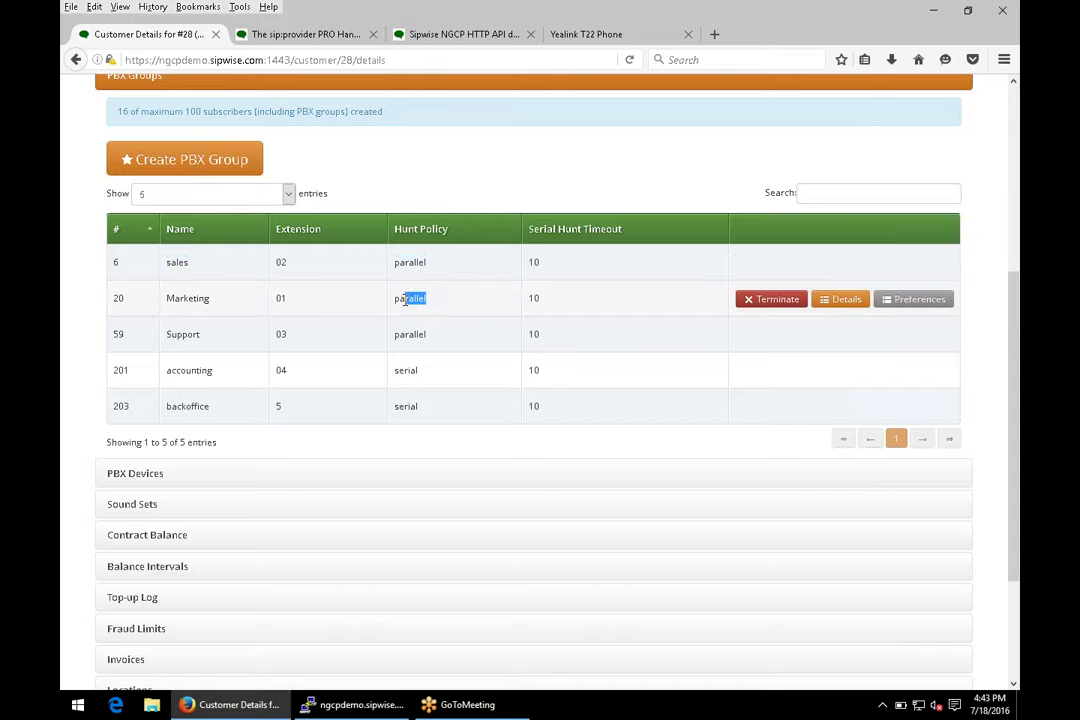
drag(427, 374, 404, 372)
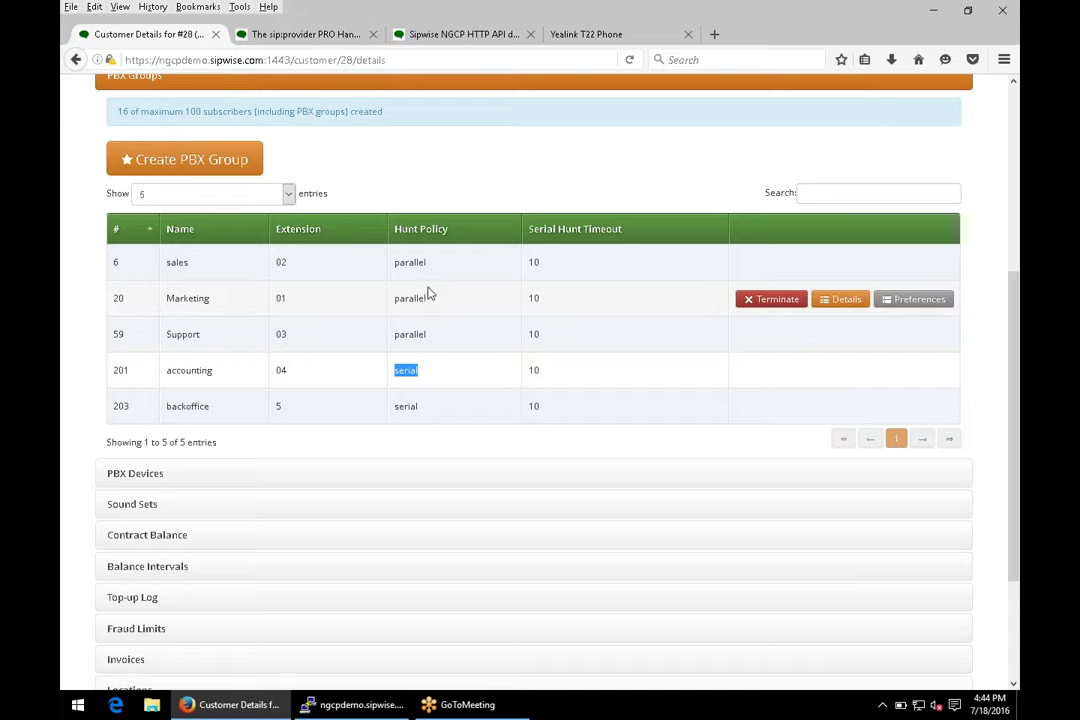
click(667, 255)
click(838, 265)
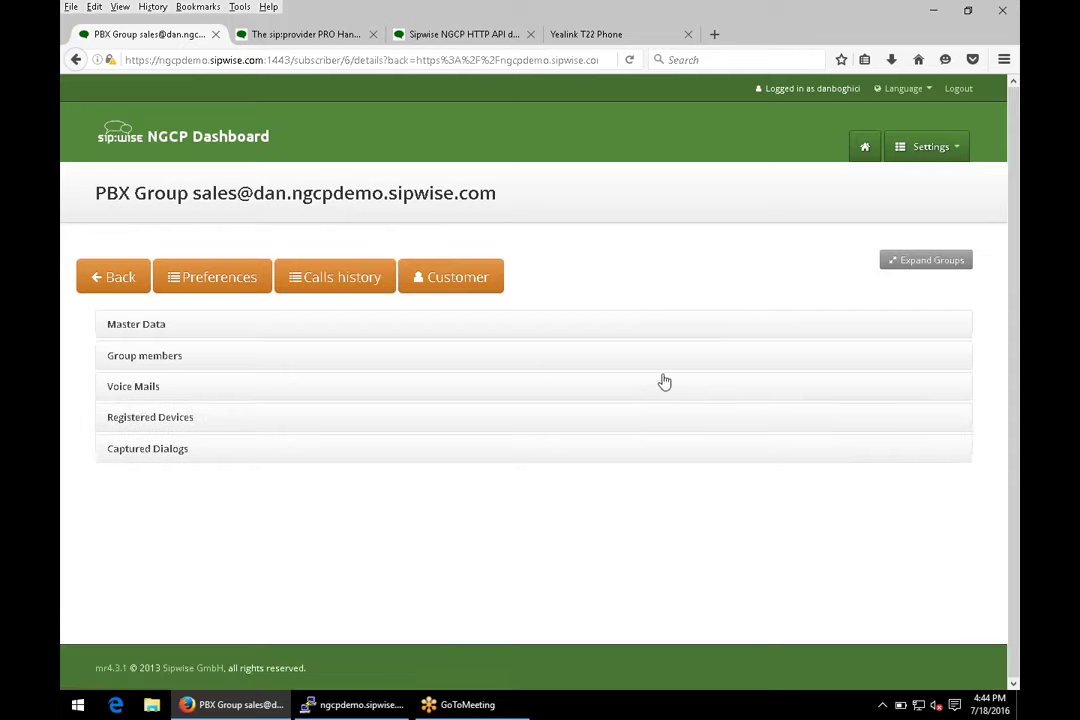
- Show the sales group's four members and highlight their addresses
click(152, 360)
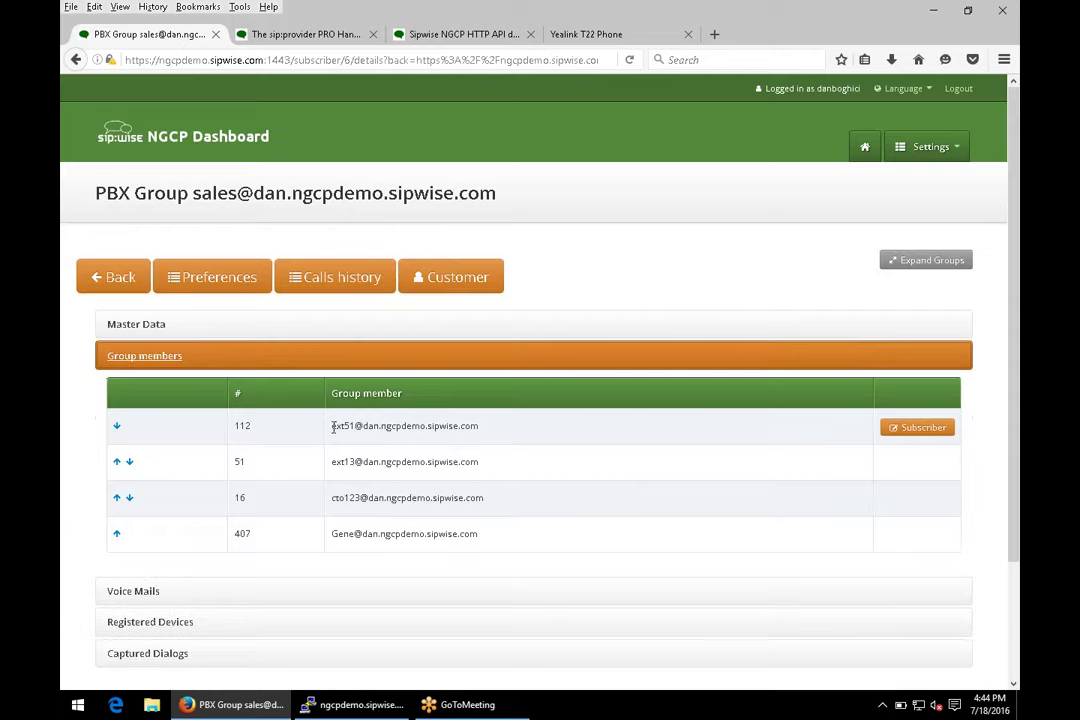
drag(335, 502, 478, 534)
drag(334, 461, 398, 429)
click(470, 436)
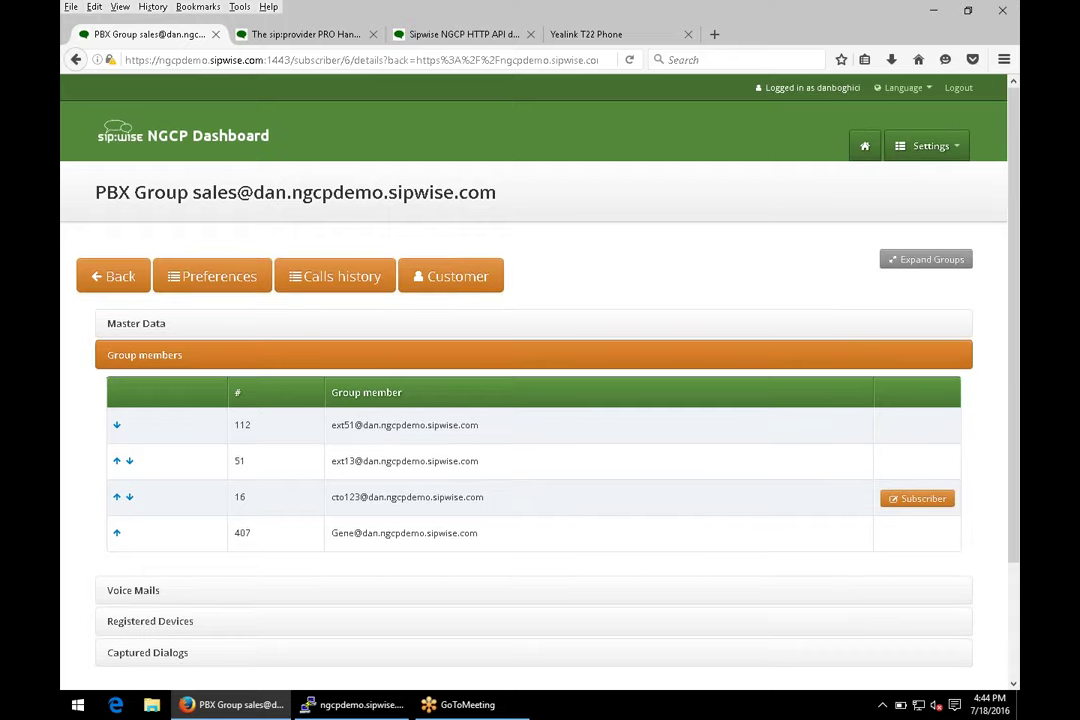
- Collapse the group members list and return to customer #28's details page
scroll(521, 494, down, 3)
scroll(268, 359, up, 3)
click(133, 359)
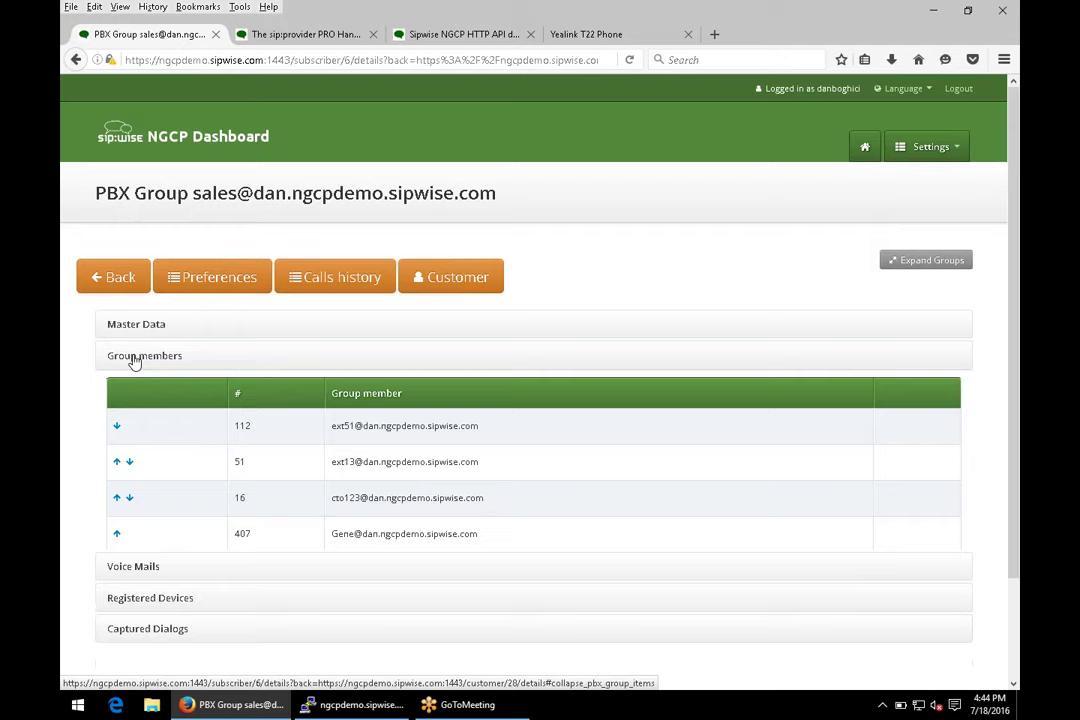
click(115, 287)
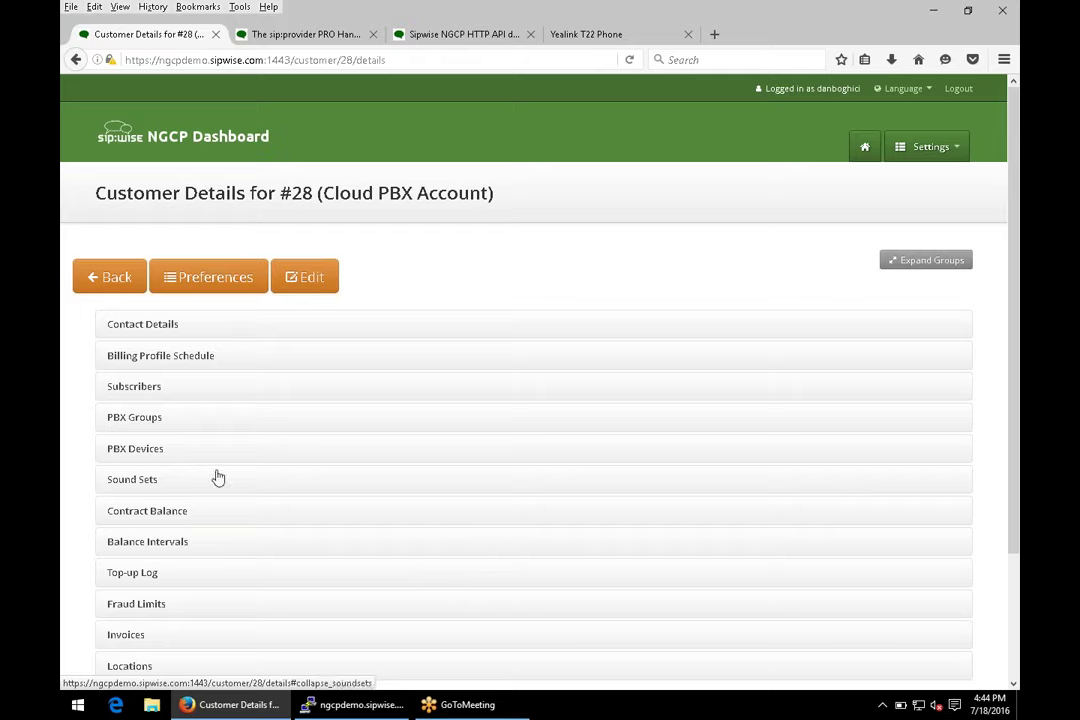
- Open the pilot subscriber's preferences and expand Auto Attendant Slots 0–3 (cto123, Marketing, sales, Support)
click(152, 394)
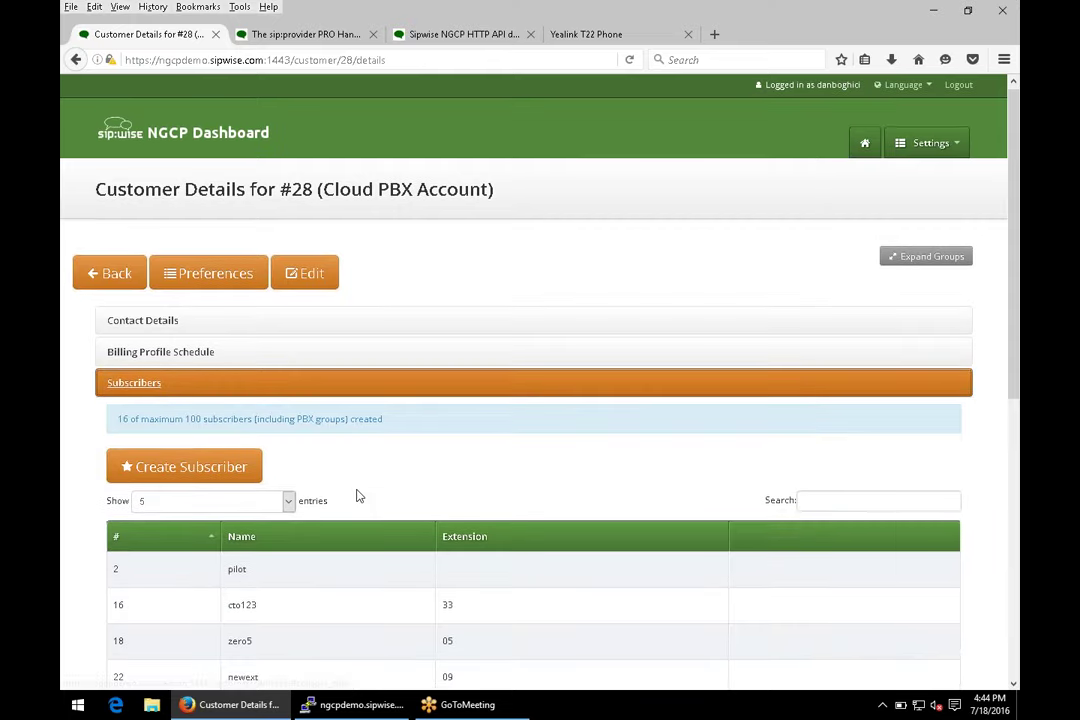
scroll(357, 494, down, 5)
mouse_move(870, 243)
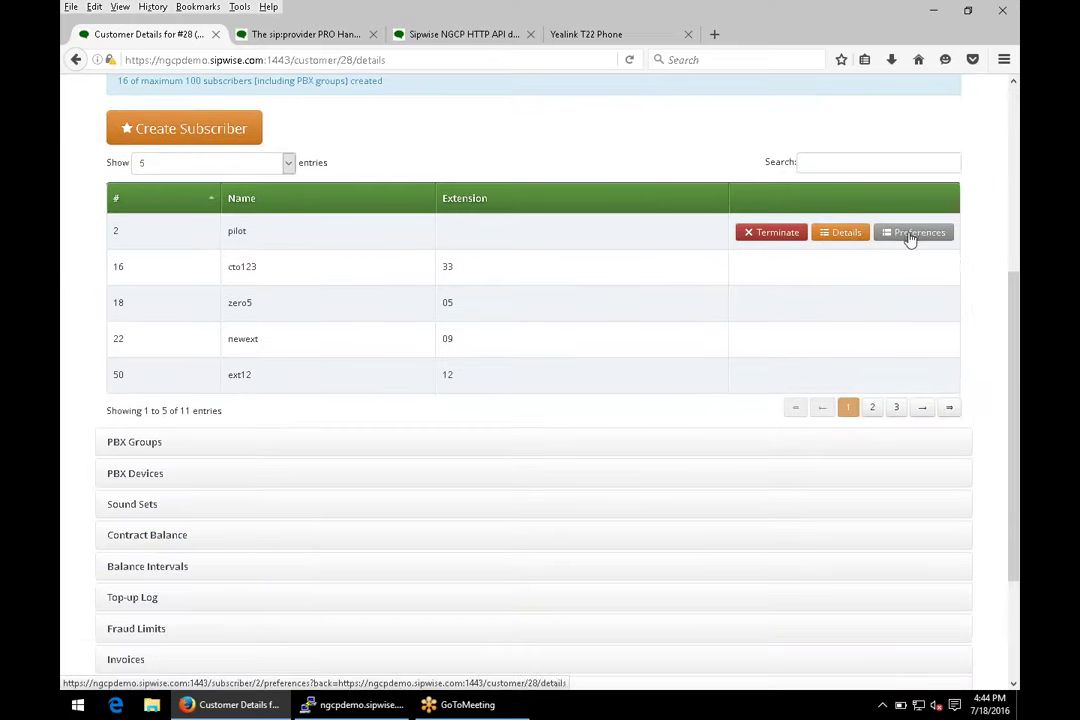
click(910, 236)
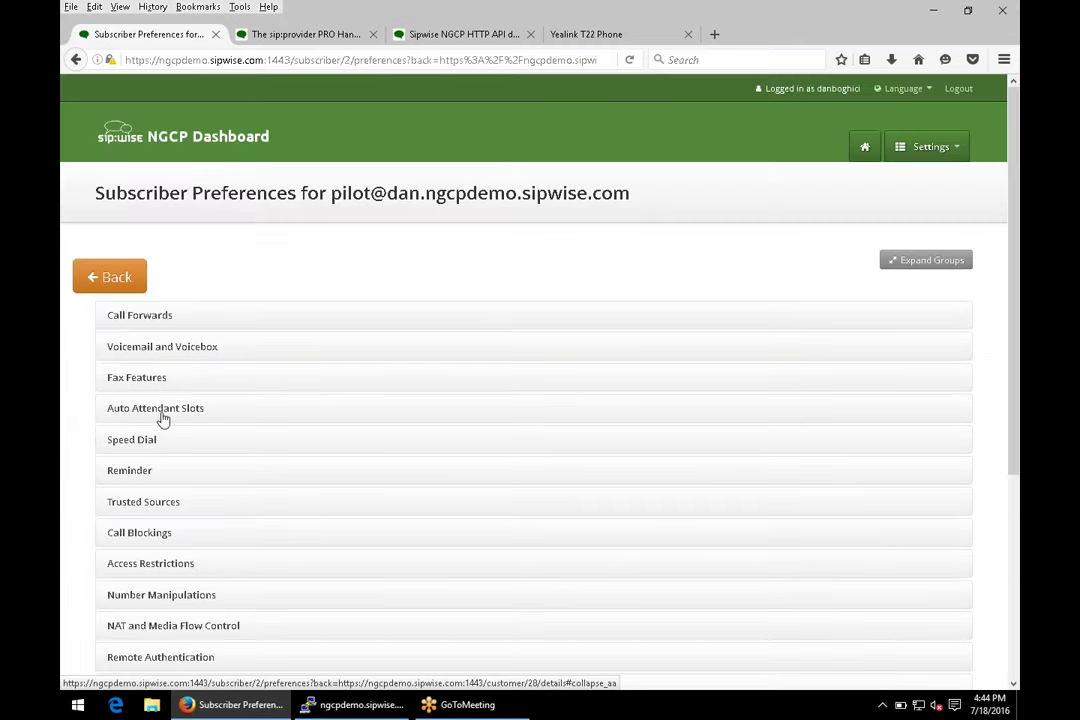
click(161, 410)
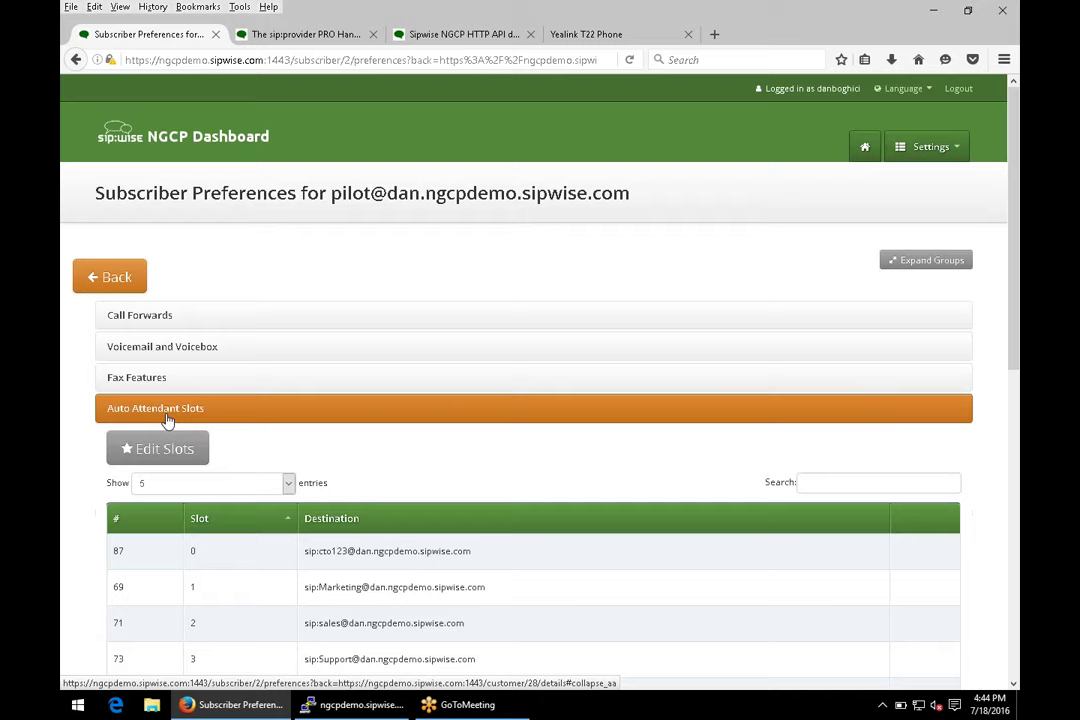
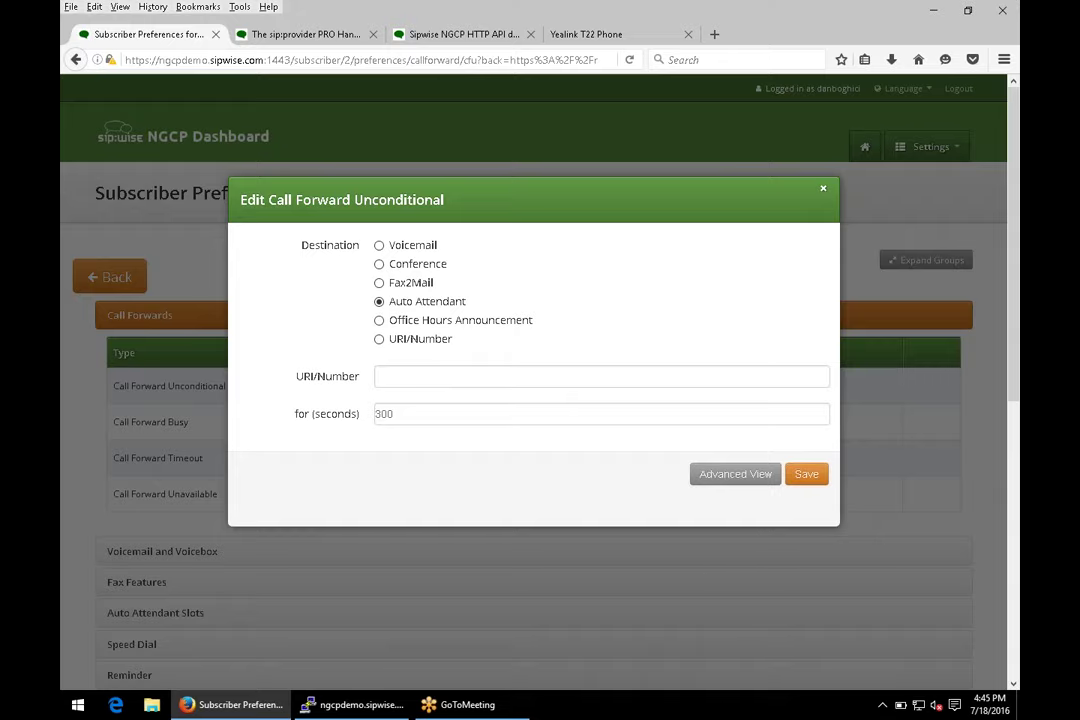
- Close the call forward editor and start a new PBX device from customer #28's PBX Devices section
click(824, 194)
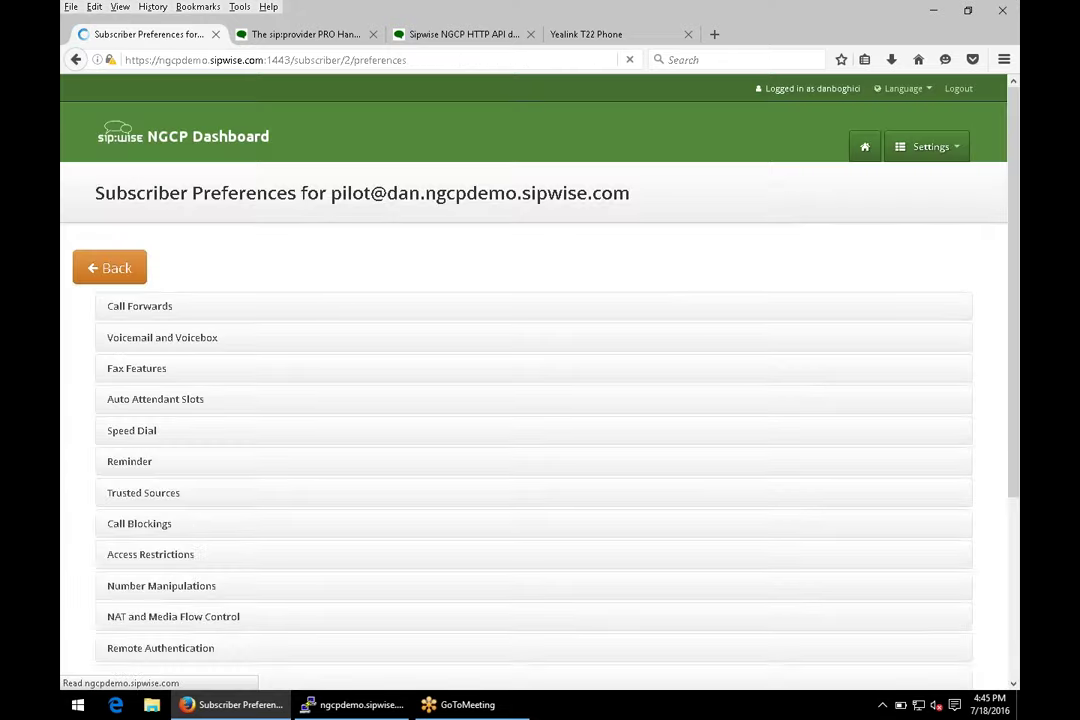
click(112, 284)
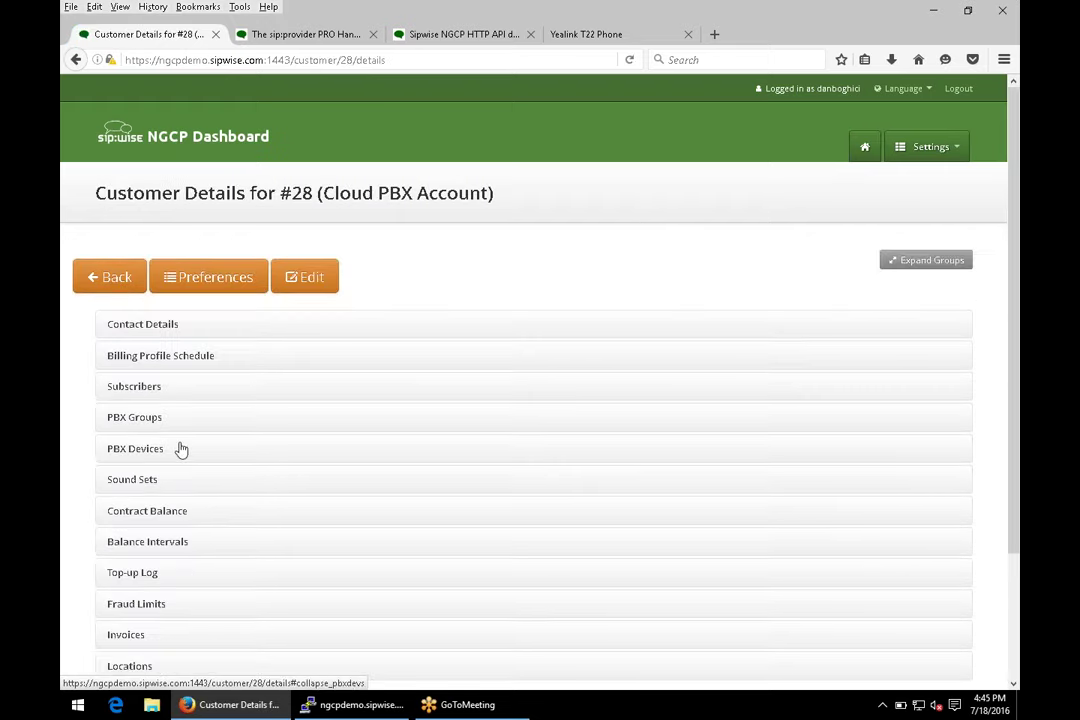
click(138, 450)
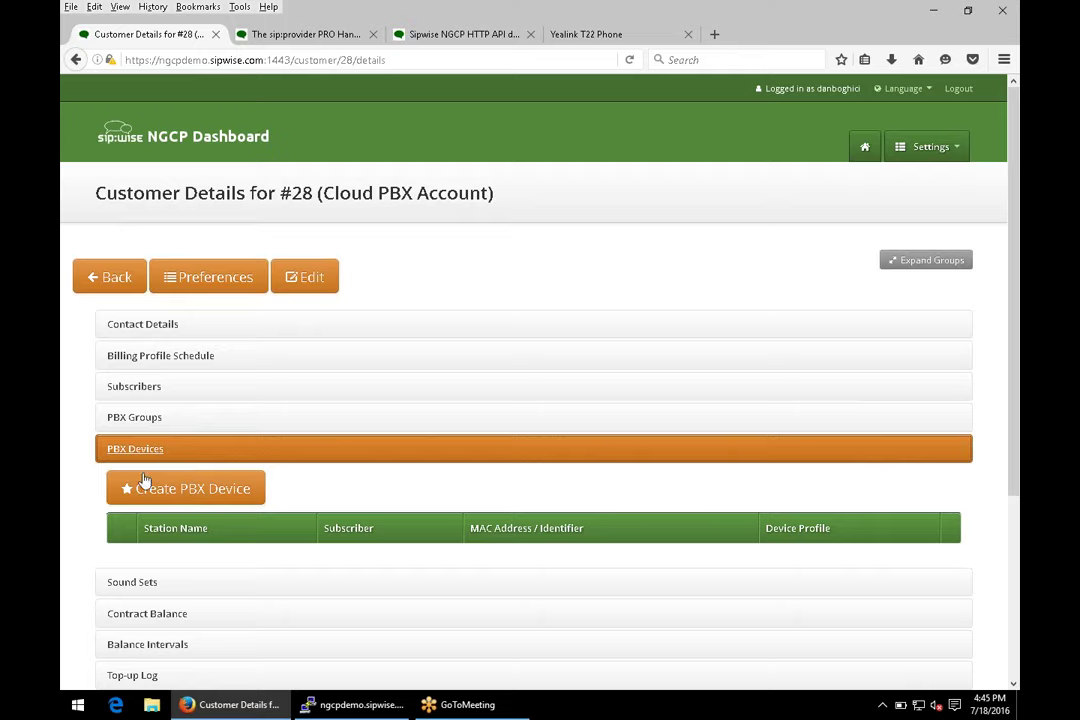
click(209, 500)
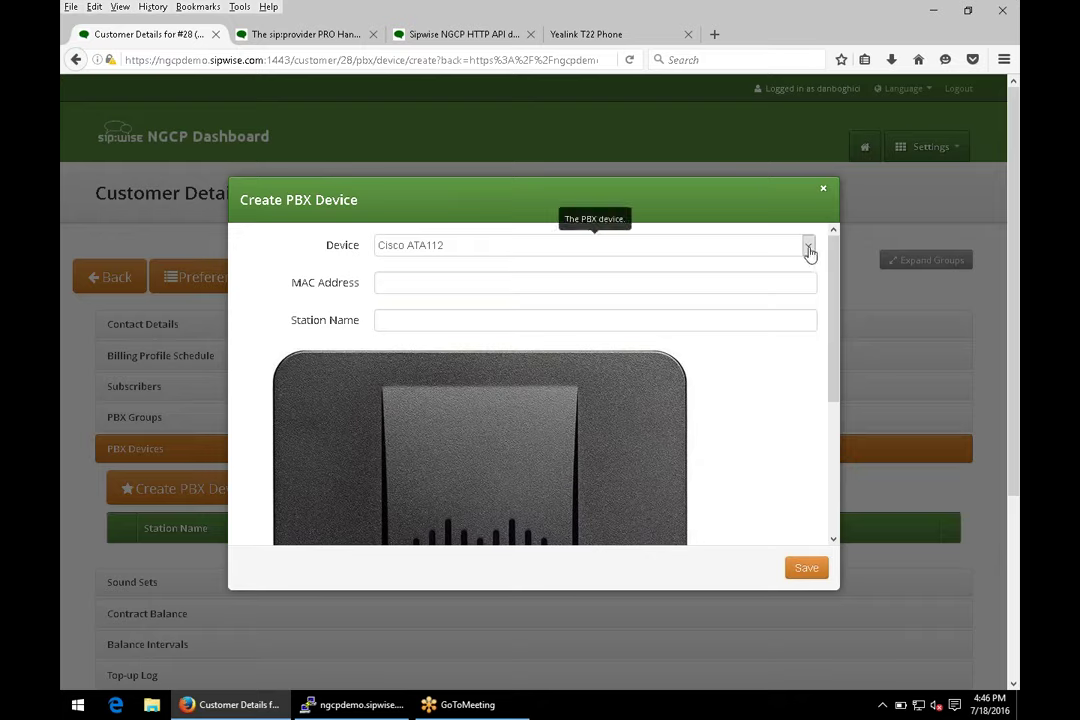
- Choose Yealink SIP-T22P as the new device's model, then bring up the Yealink T22 phone's page
click(808, 247)
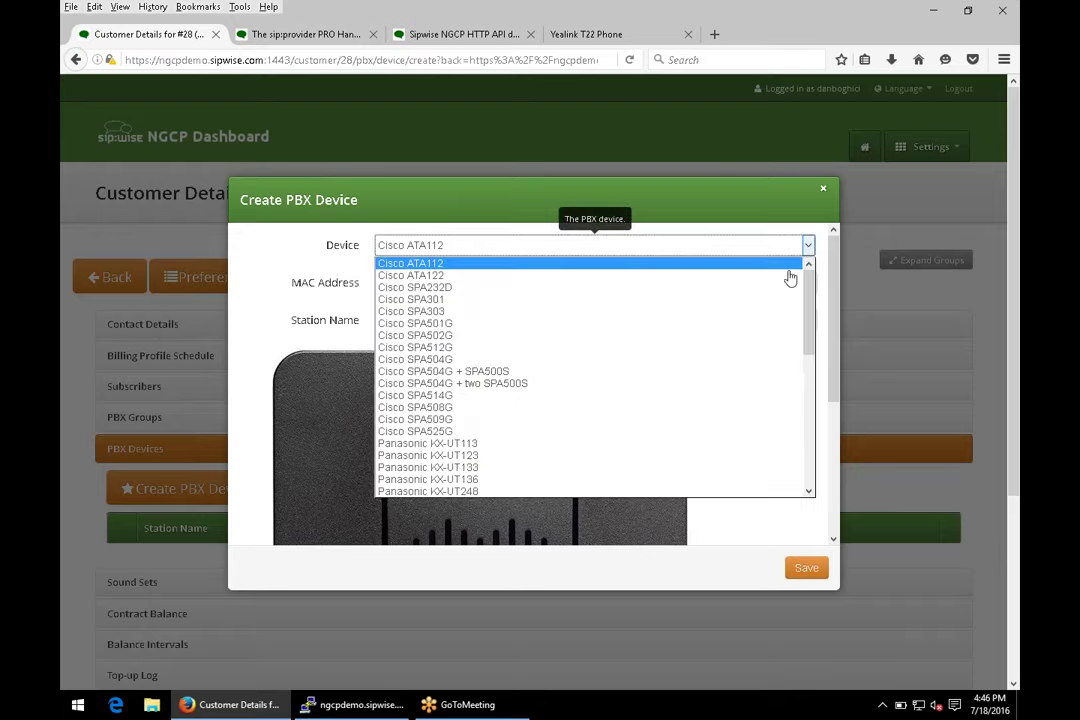
scroll(703, 417, down, 3)
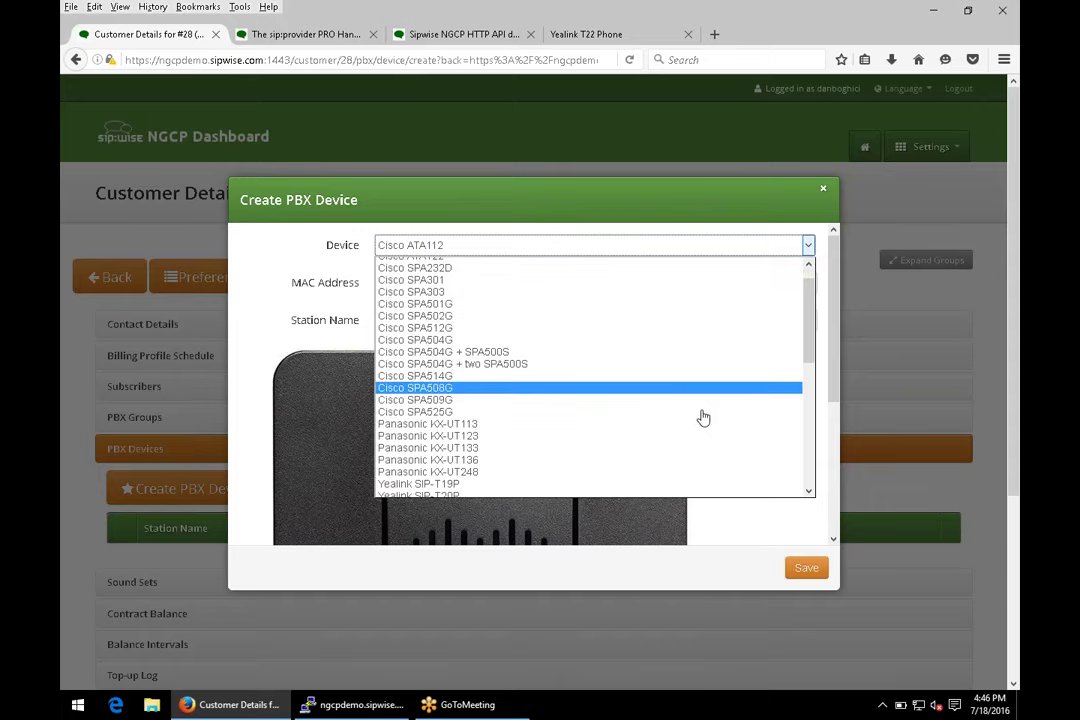
scroll(703, 417, down, 3)
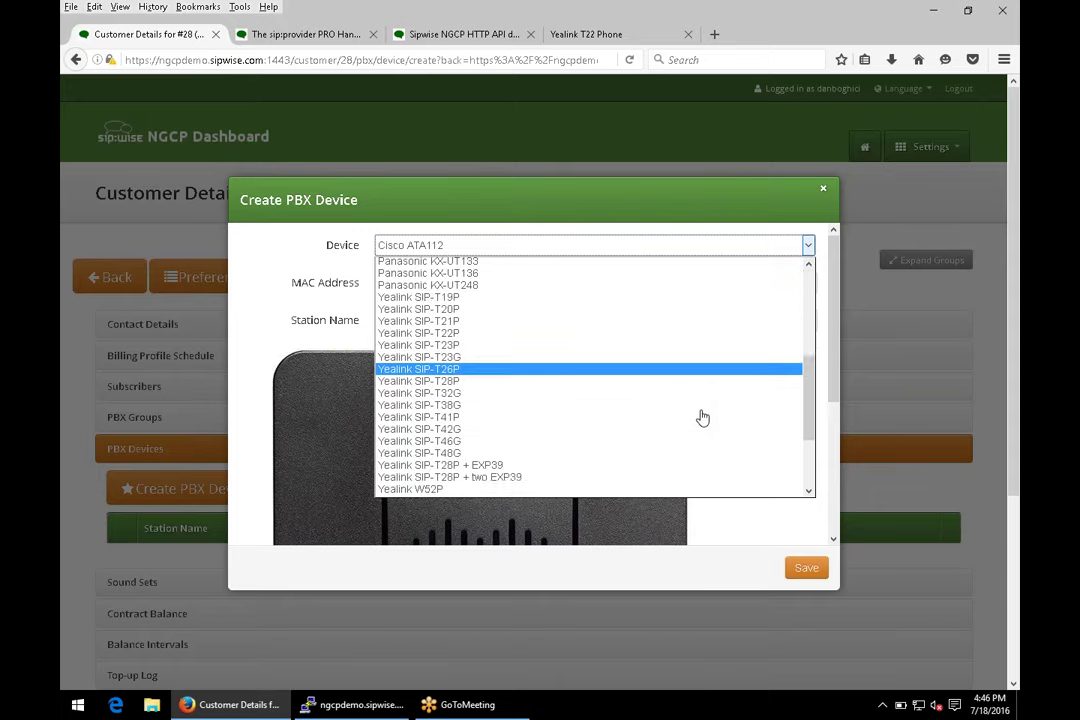
scroll(703, 417, down, 3)
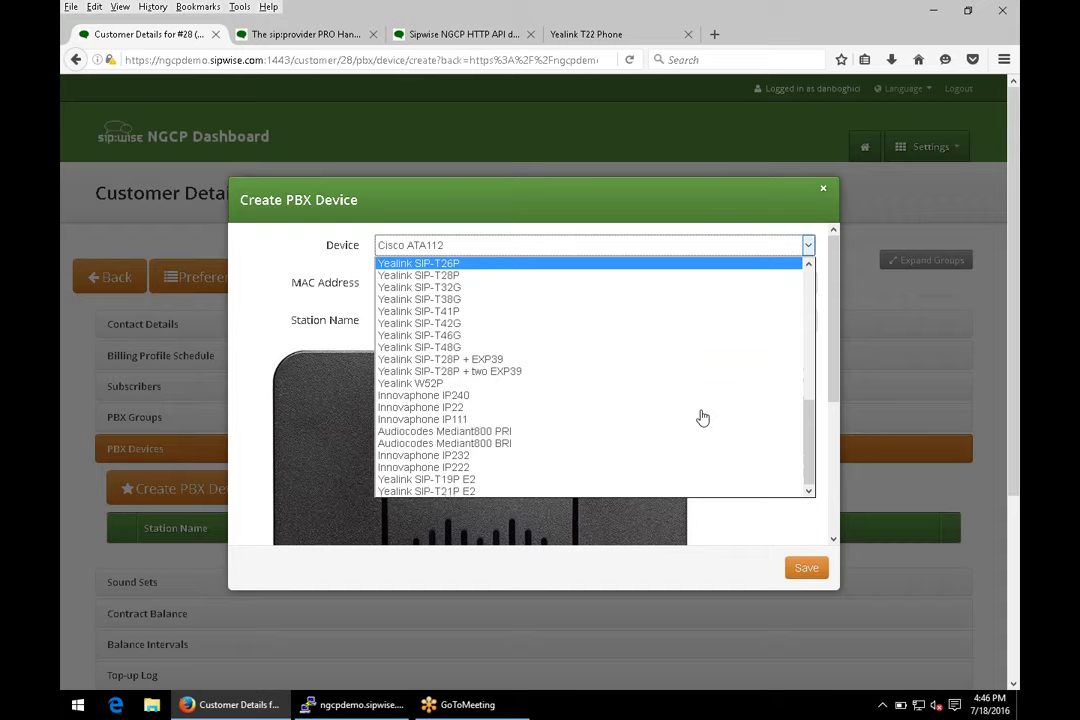
scroll(703, 417, up, 3)
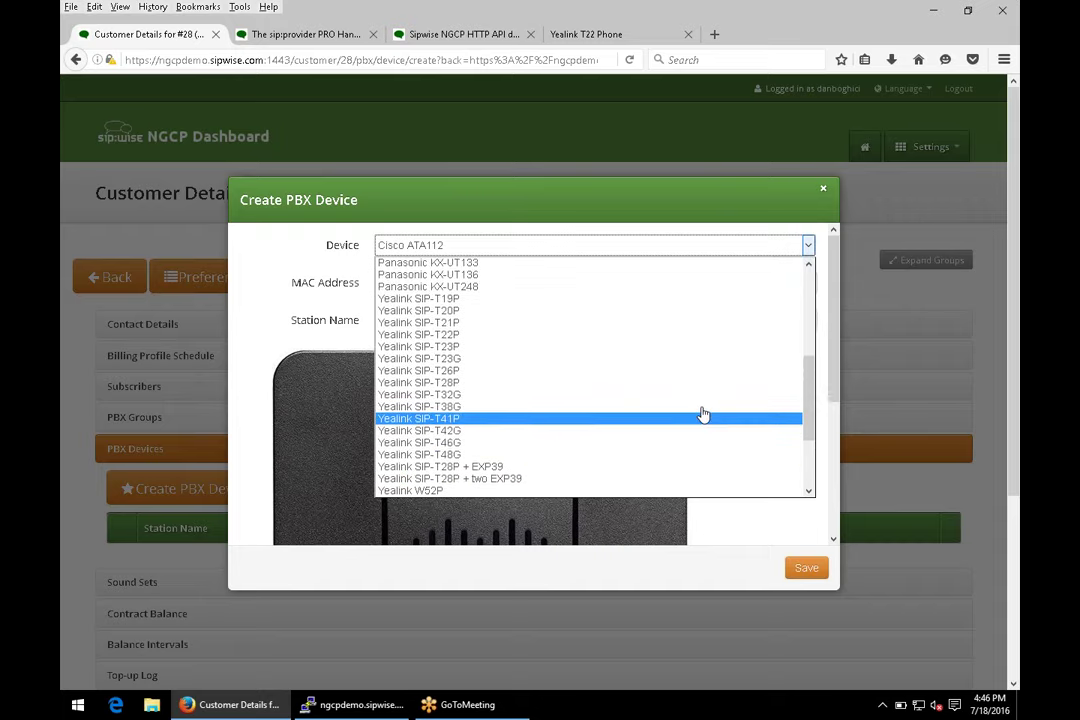
click(606, 336)
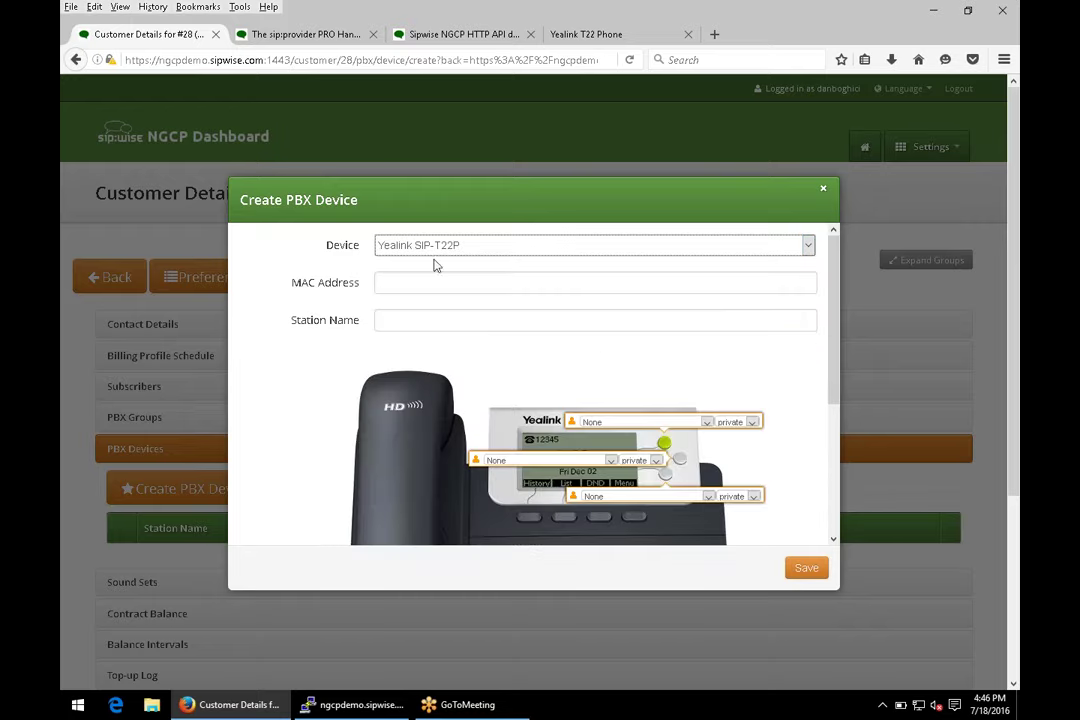
drag(838, 279, 838, 338)
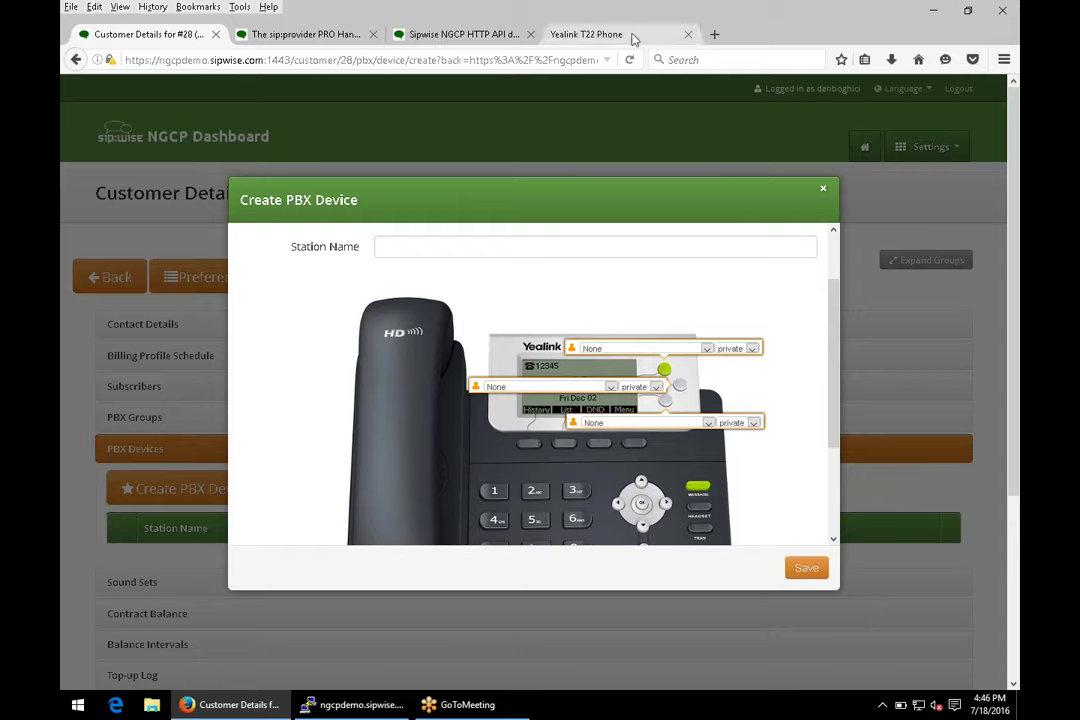
click(634, 36)
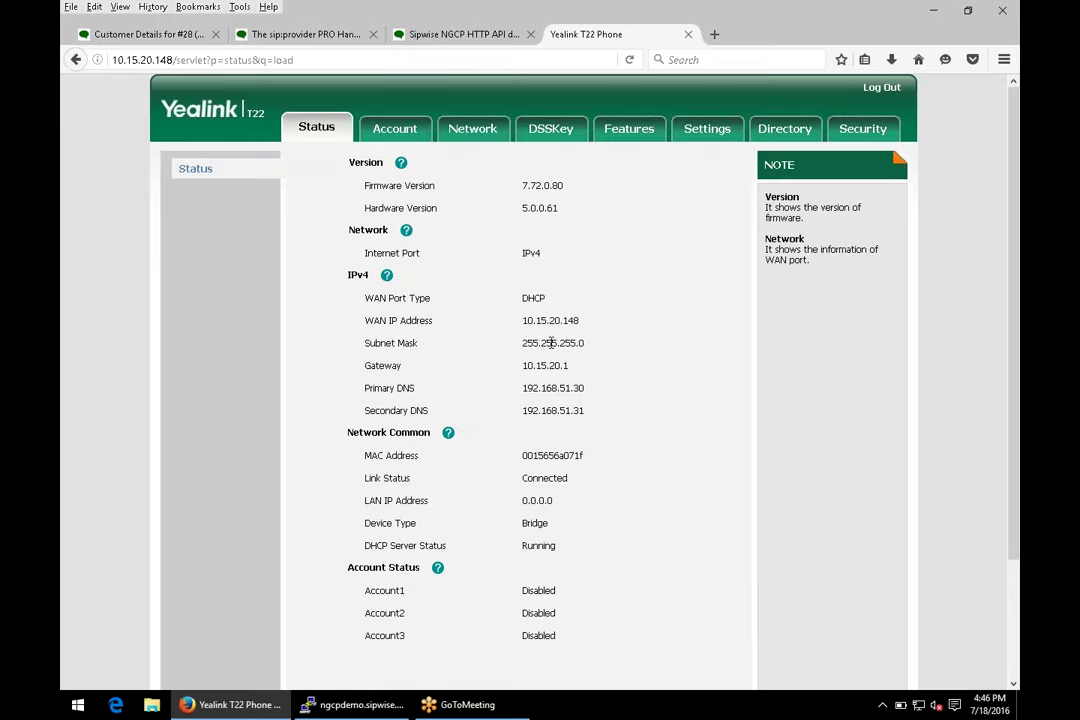
- Copy the phone's MAC address 0015656a071f from its status page and return to the device form
drag(521, 320, 581, 330)
click(585, 336)
drag(527, 320, 578, 322)
click(560, 457)
drag(524, 457, 585, 461)
right_click(587, 461)
click(610, 472)
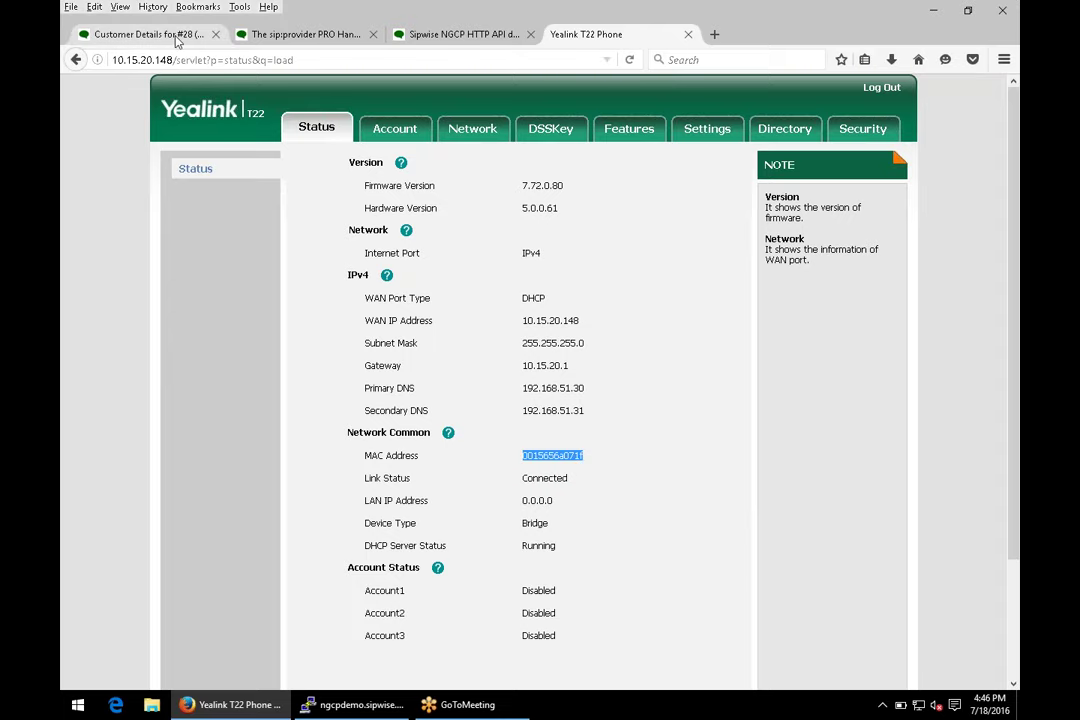
click(186, 34)
scroll(465, 300, up, 2)
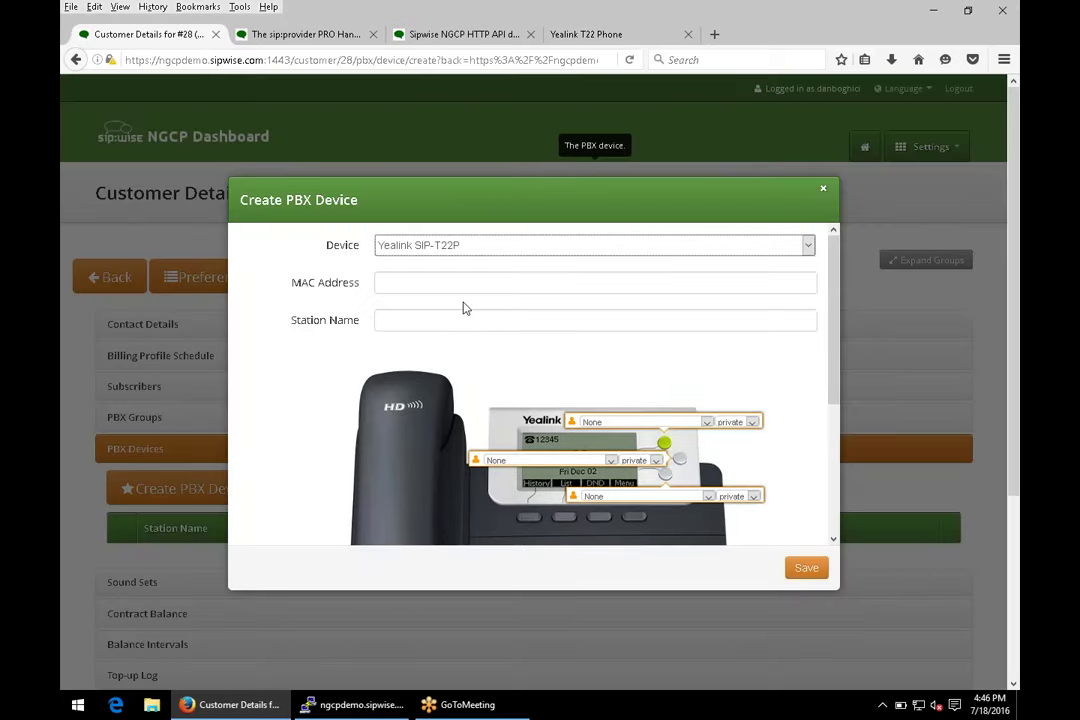
- Paste MAC 0015656a071f into the device form and name the station CTO
click(440, 282)
key(ctrl+v)
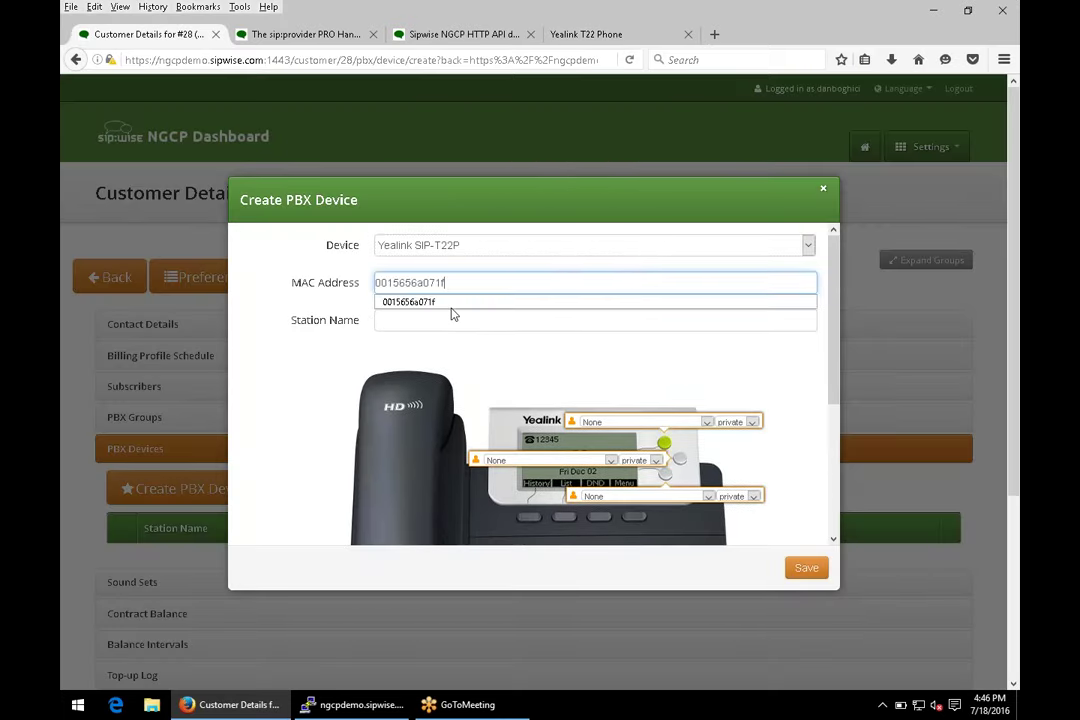
click(362, 304)
click(414, 318)
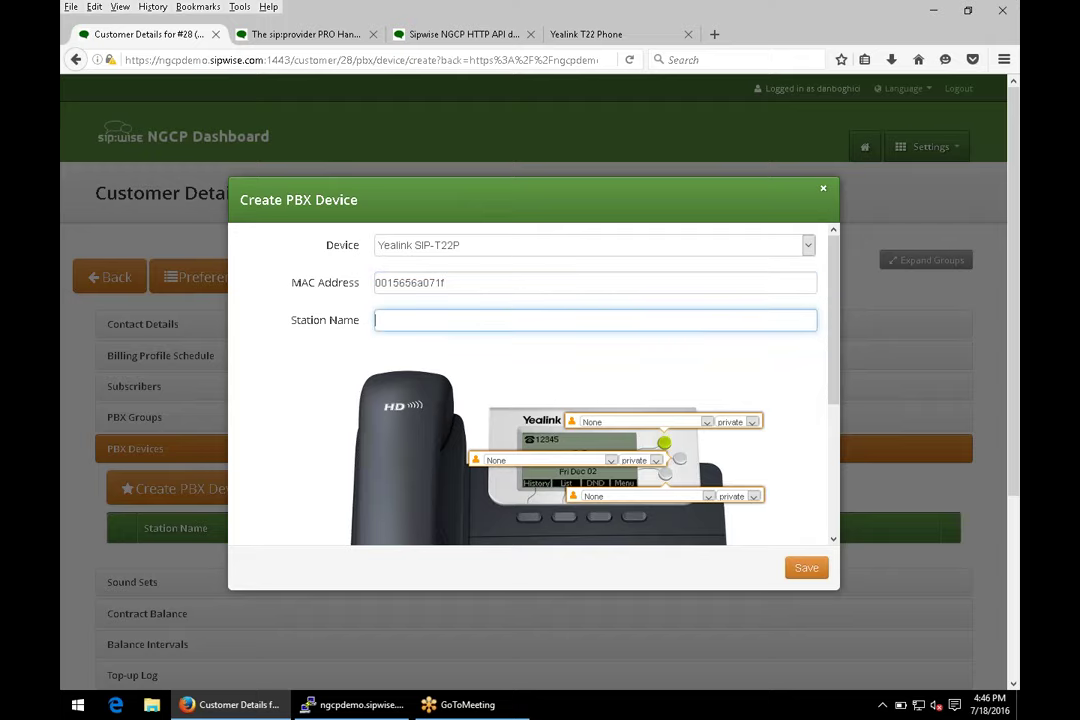
text(CTO)
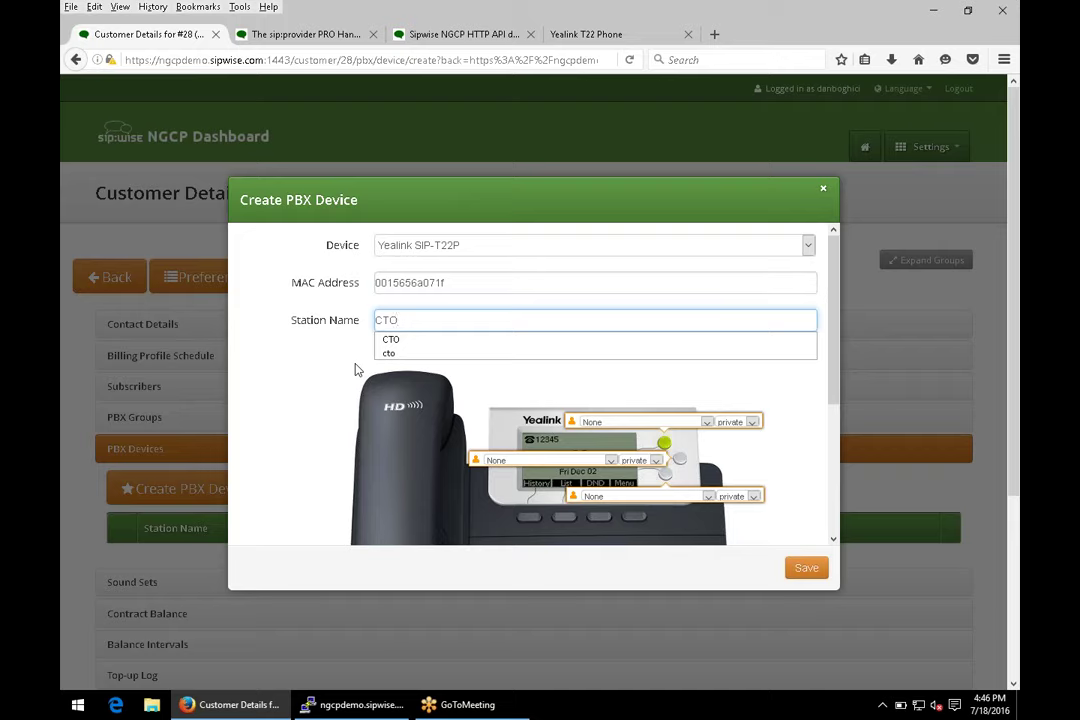
click(318, 360)
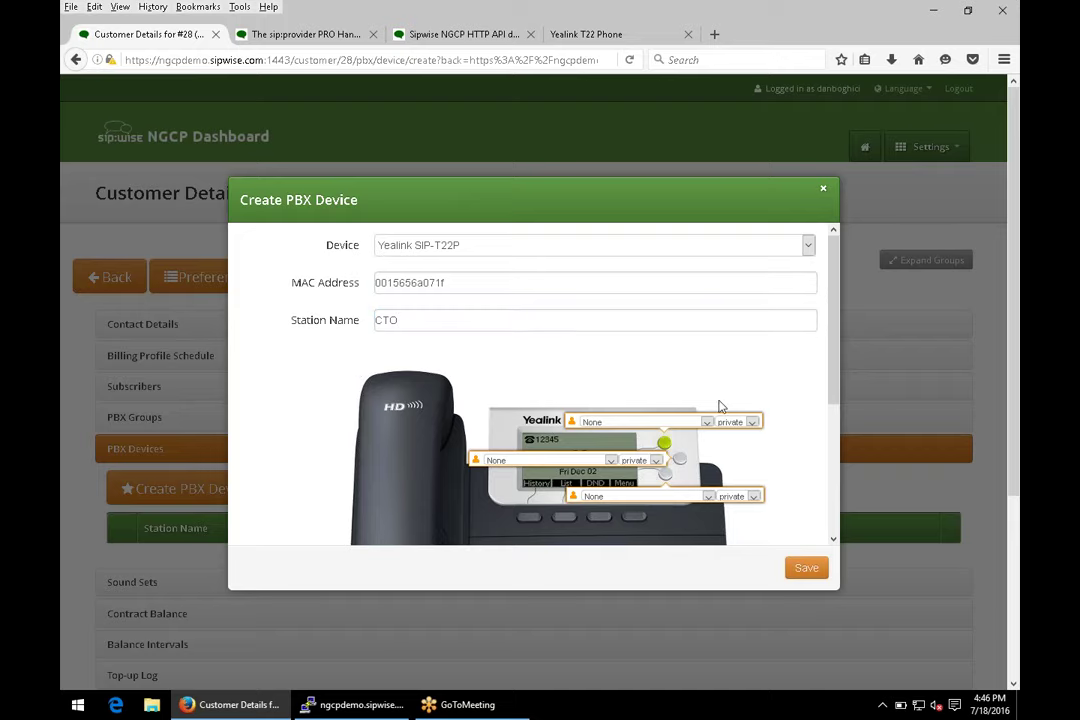
- Assign key 1 to cto123 and key 3 to sales with type blf
click(709, 424)
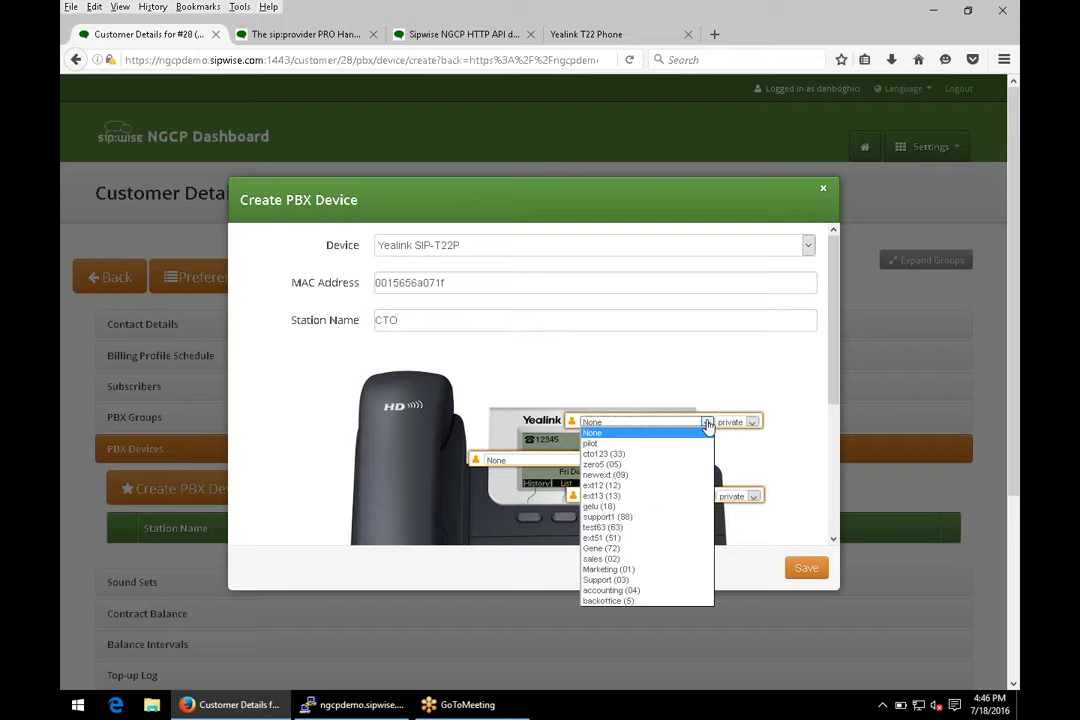
click(641, 456)
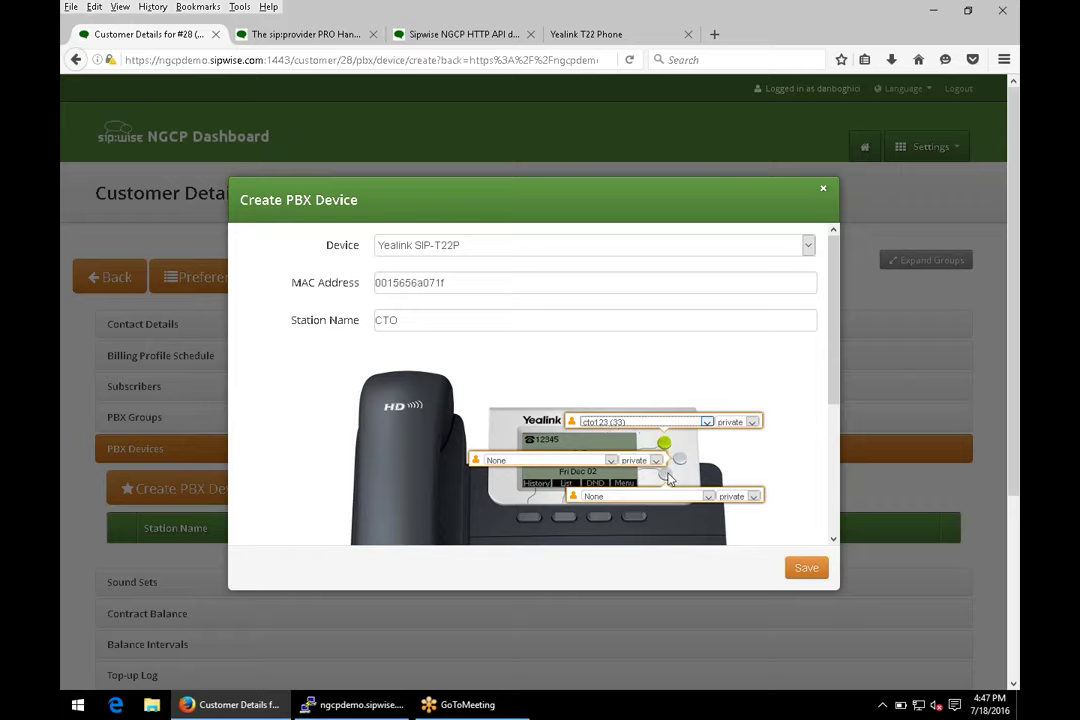
click(709, 500)
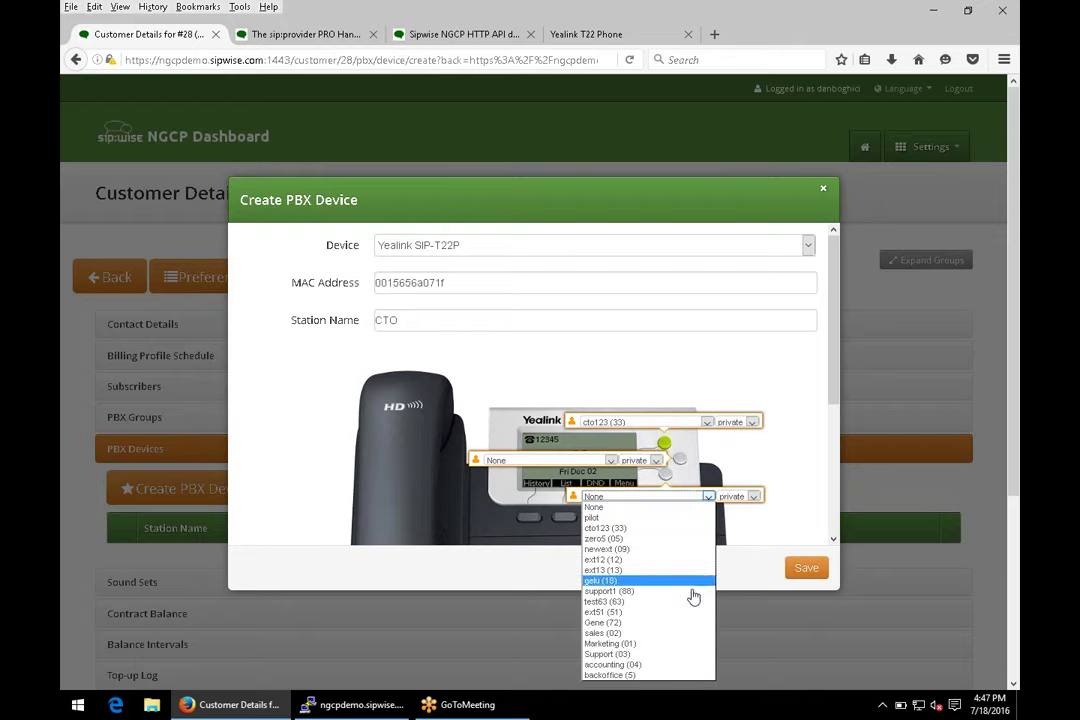
click(654, 635)
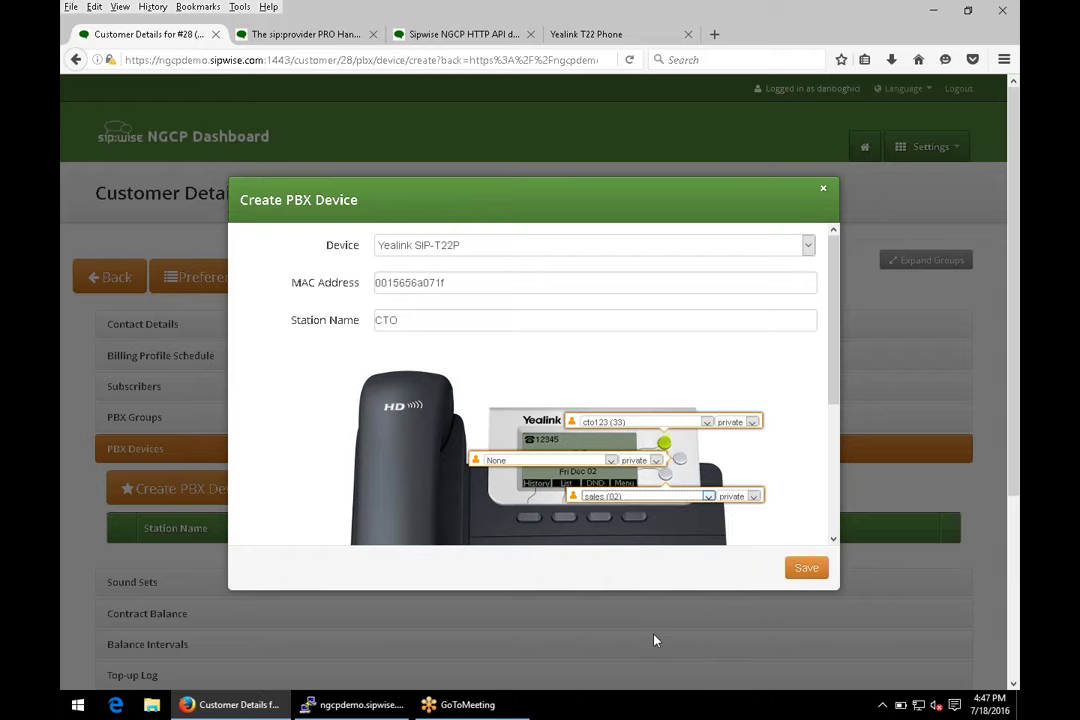
click(752, 500)
click(735, 530)
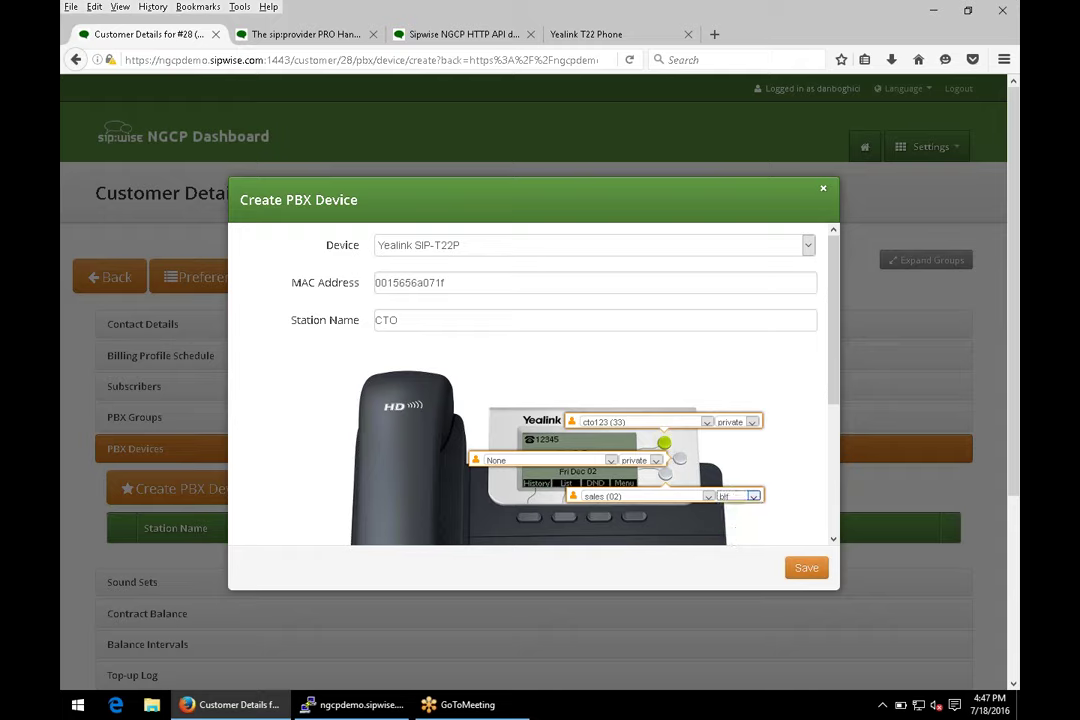
- Save the CTO Yealink SIP-T22P device and check it in the PBX devices list
drag(833, 400, 831, 548)
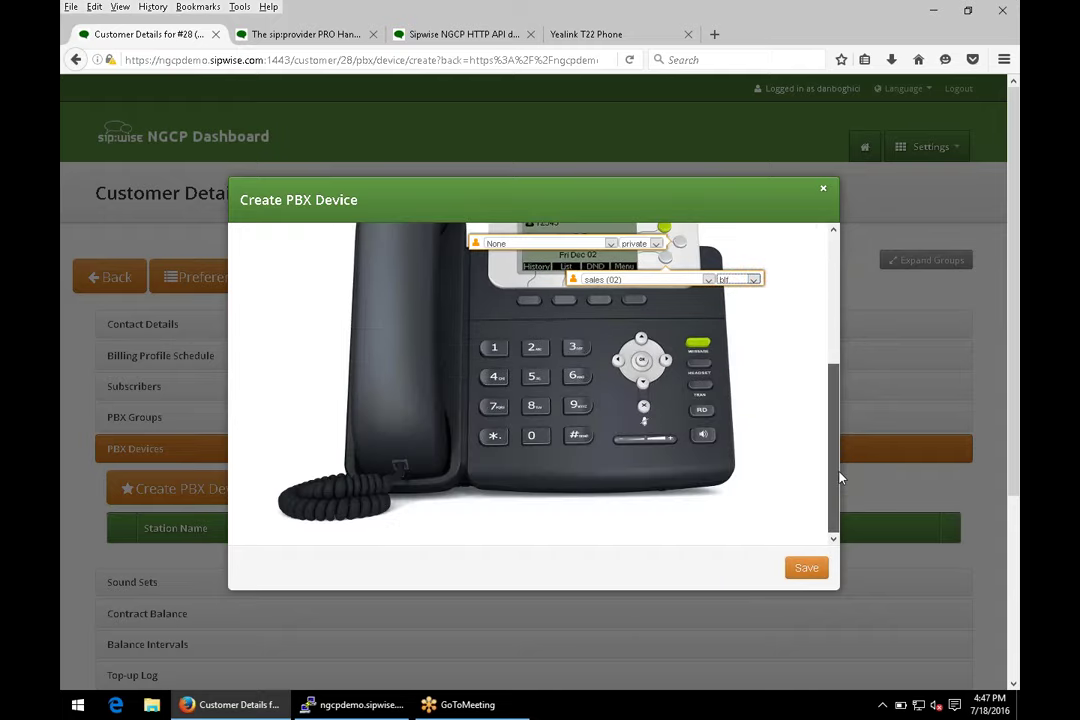
scroll(840, 478, up, 4)
click(805, 575)
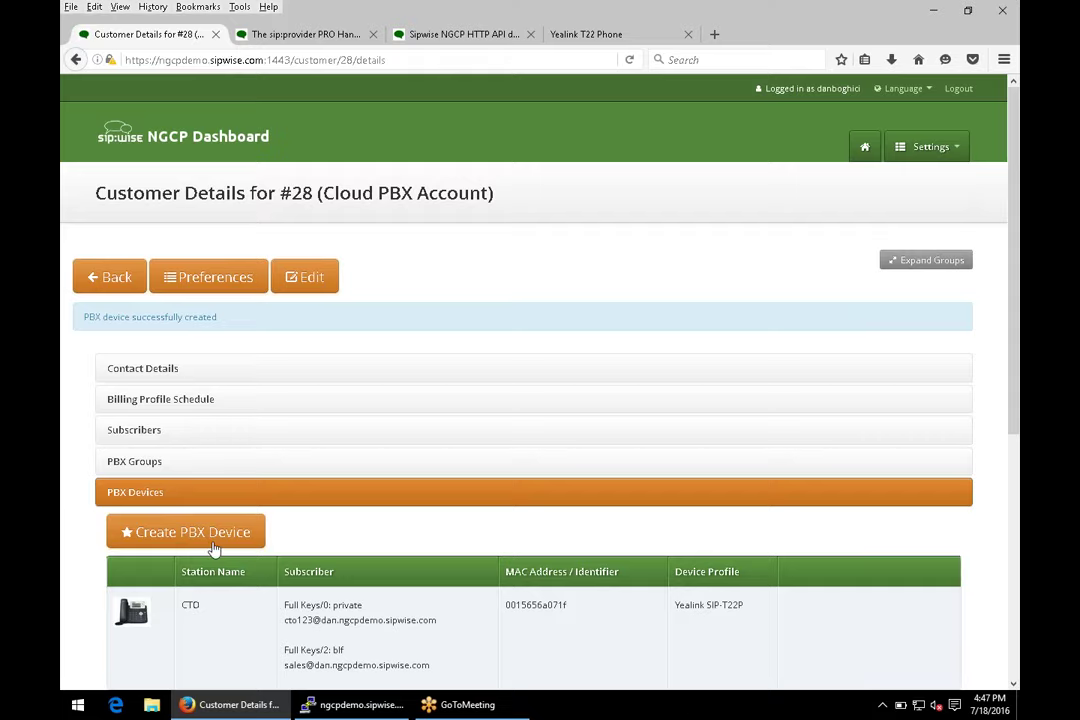
mouse_move(232, 704)
scroll(85, 588, down, 2)
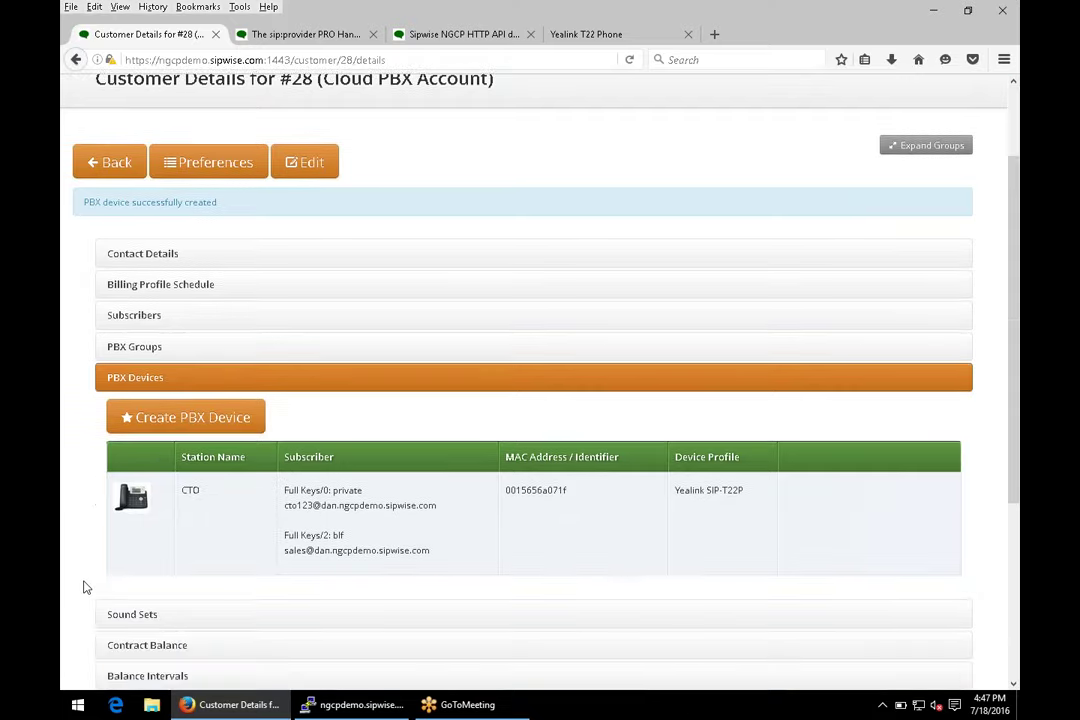
scroll(85, 588, down, 3)
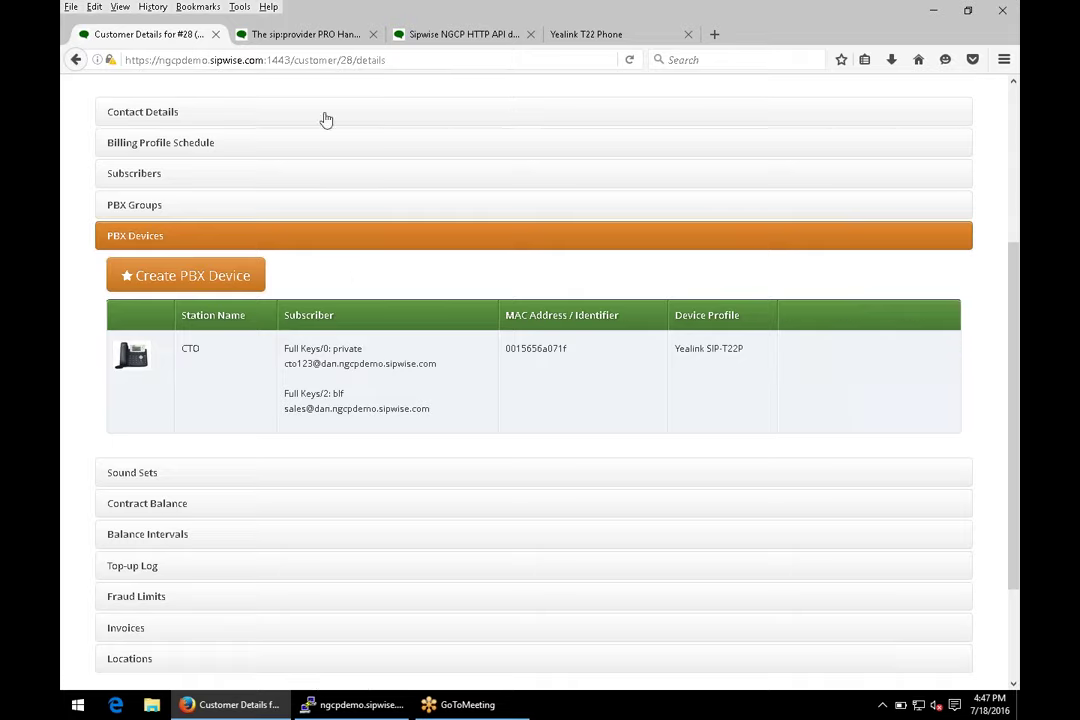
- Log in to the Yealink T22 web interface and reboot the phone from Settings > Upgrade
click(618, 40)
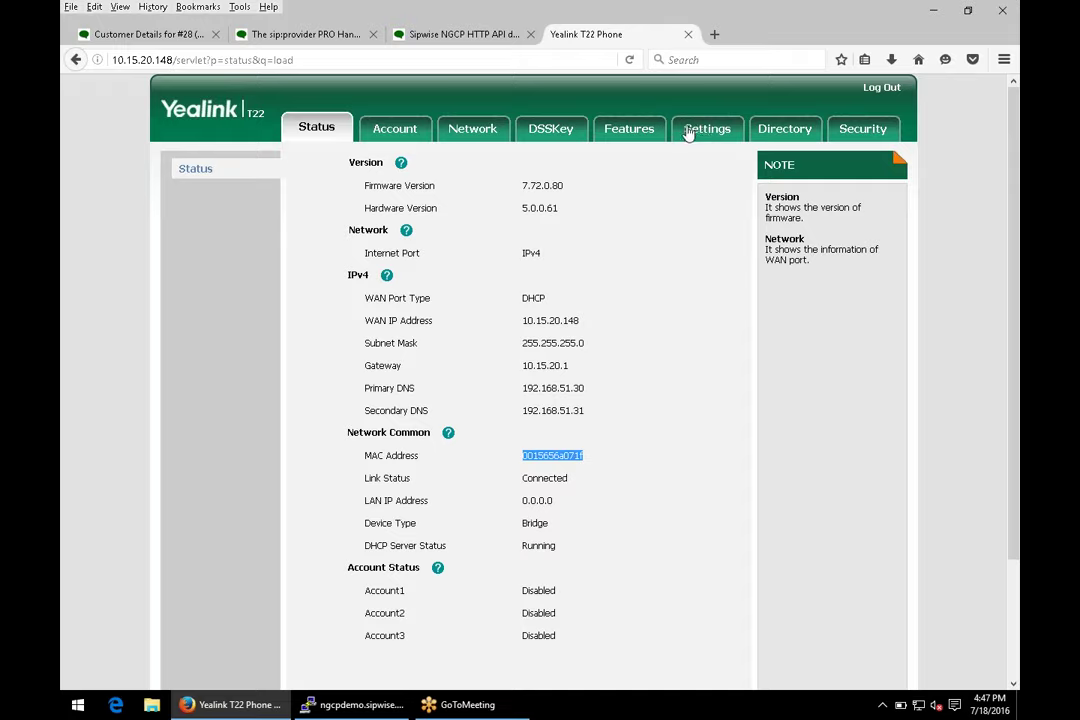
click(731, 133)
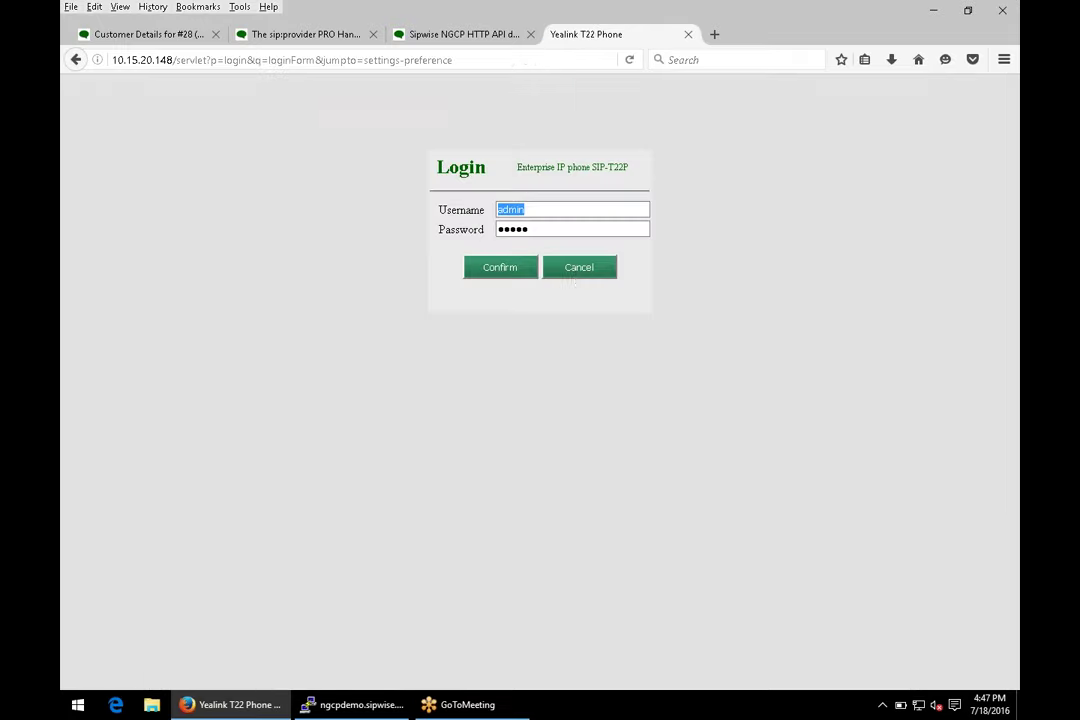
click(482, 275)
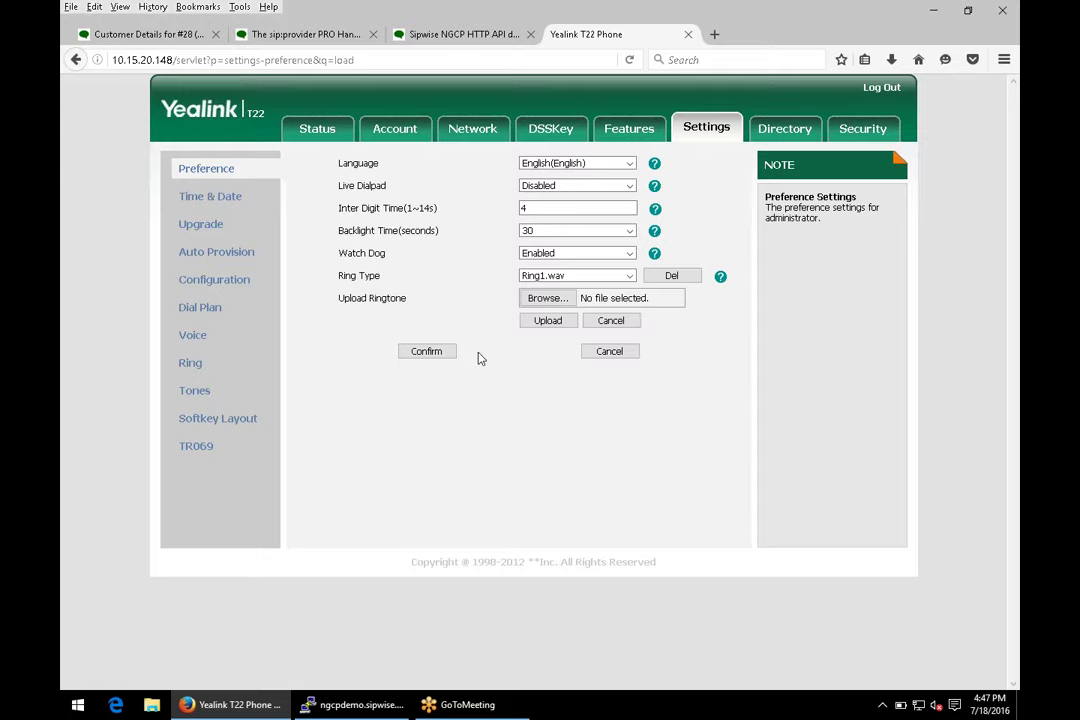
click(219, 232)
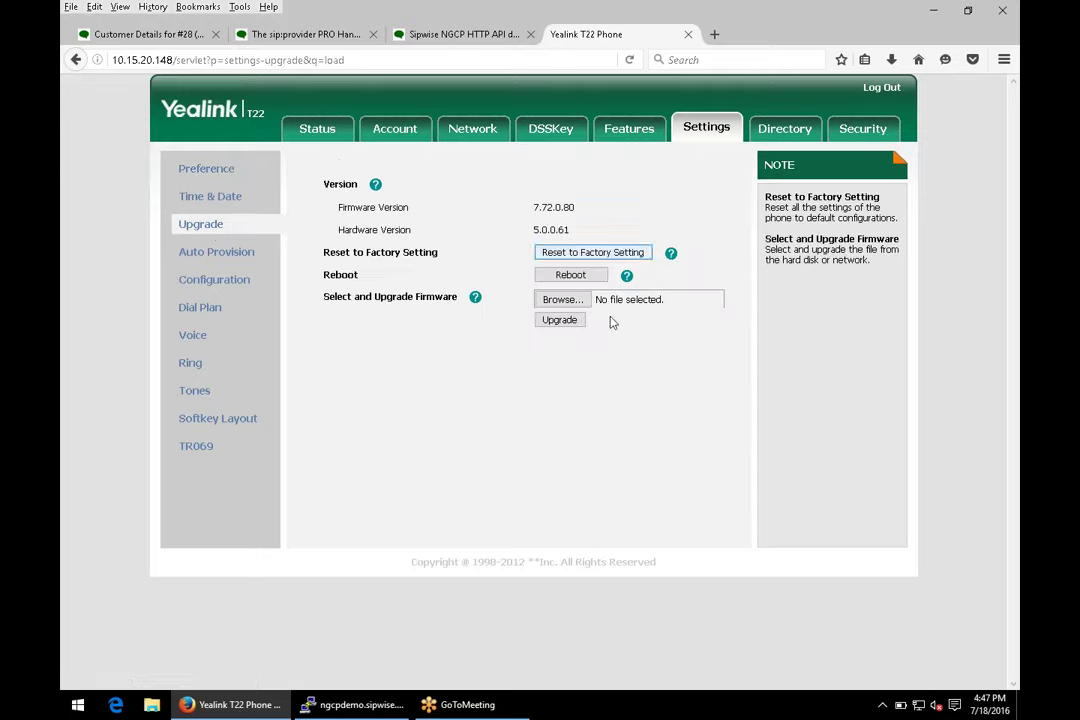
click(571, 279)
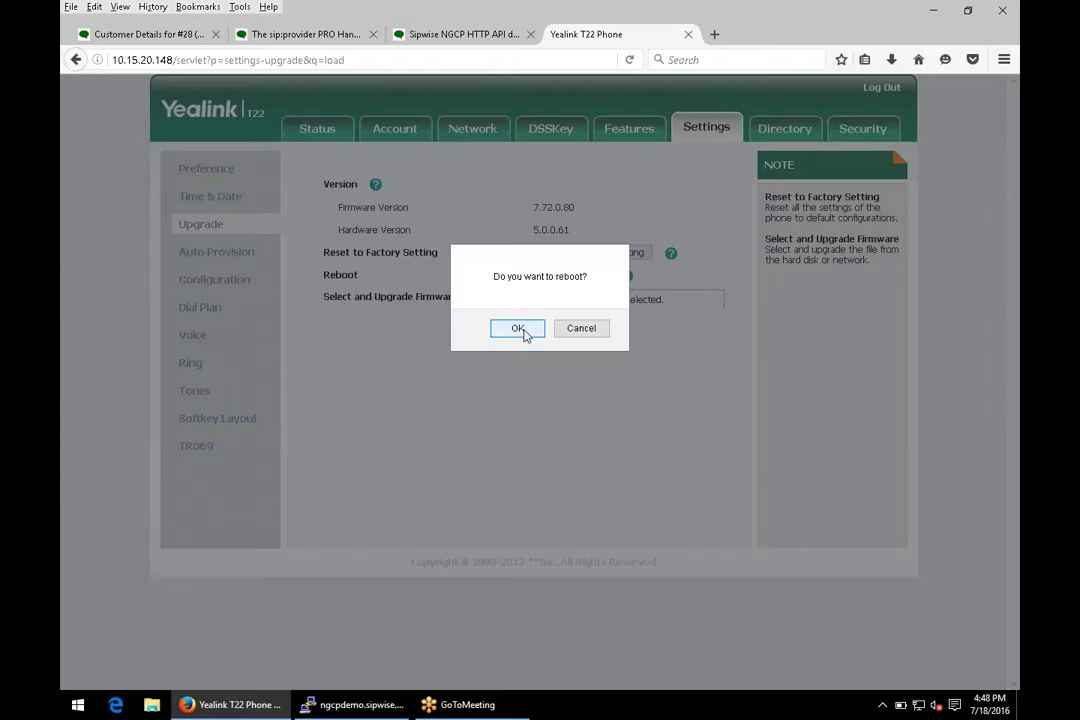
click(519, 333)
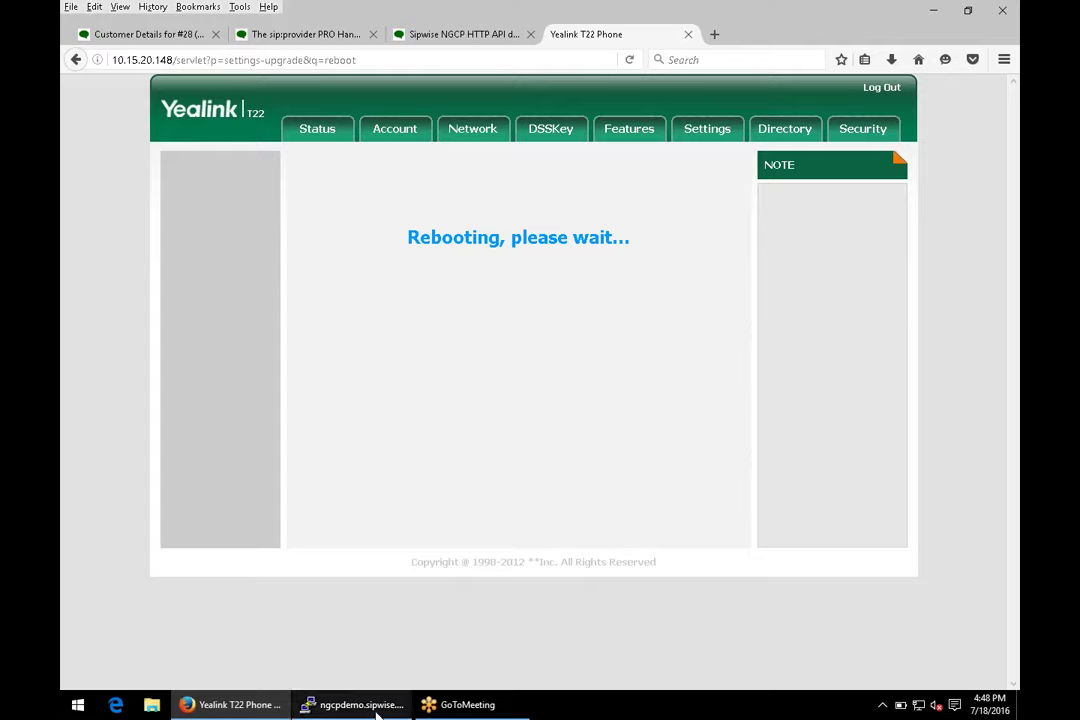
- Launch sngrep in the PuTTY session with OPTIONS messages filtered out of the capture
click(332, 712)
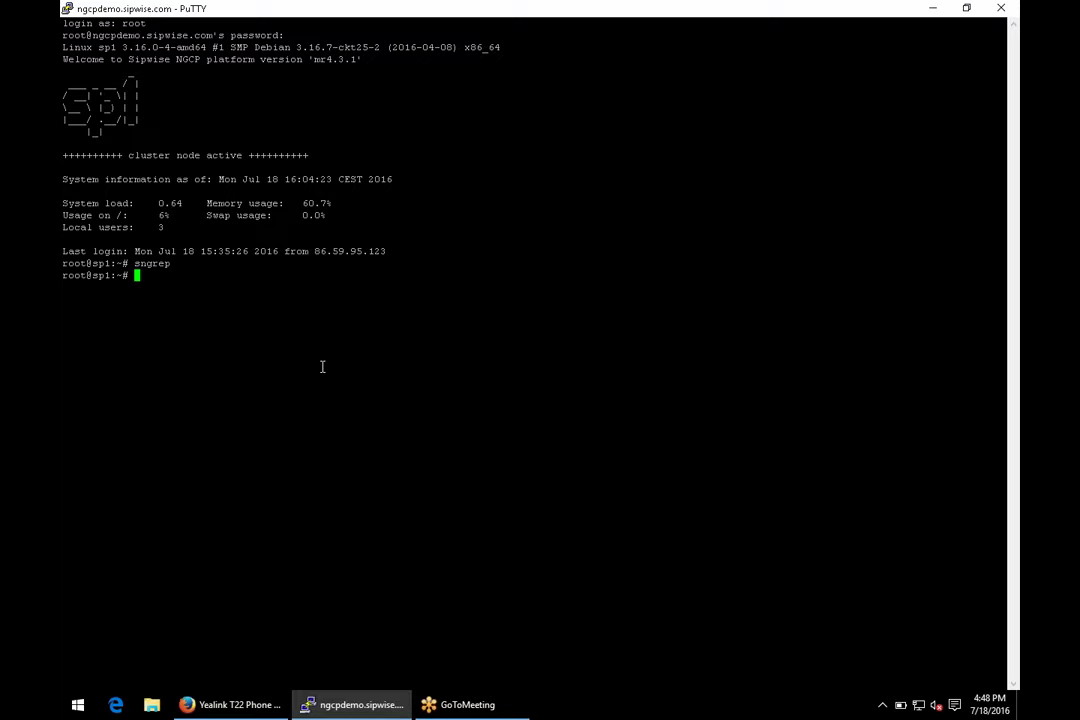
text(sngrep)
key(Return)
key(F7)
key(Down)
key(Down)
key(Down)
key(Down)
key(Down)
key(Down)
key(Down)
key(Down)
key(Down)
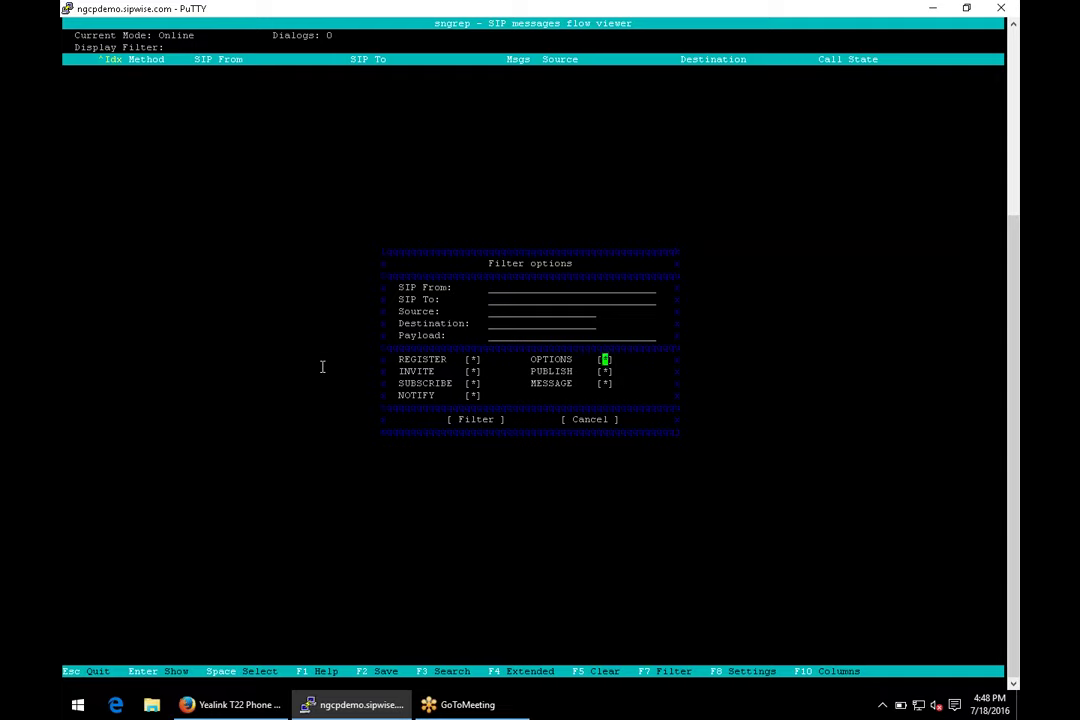
key(space)
key(Down)
key(Down)
key(Down)
key(Return)
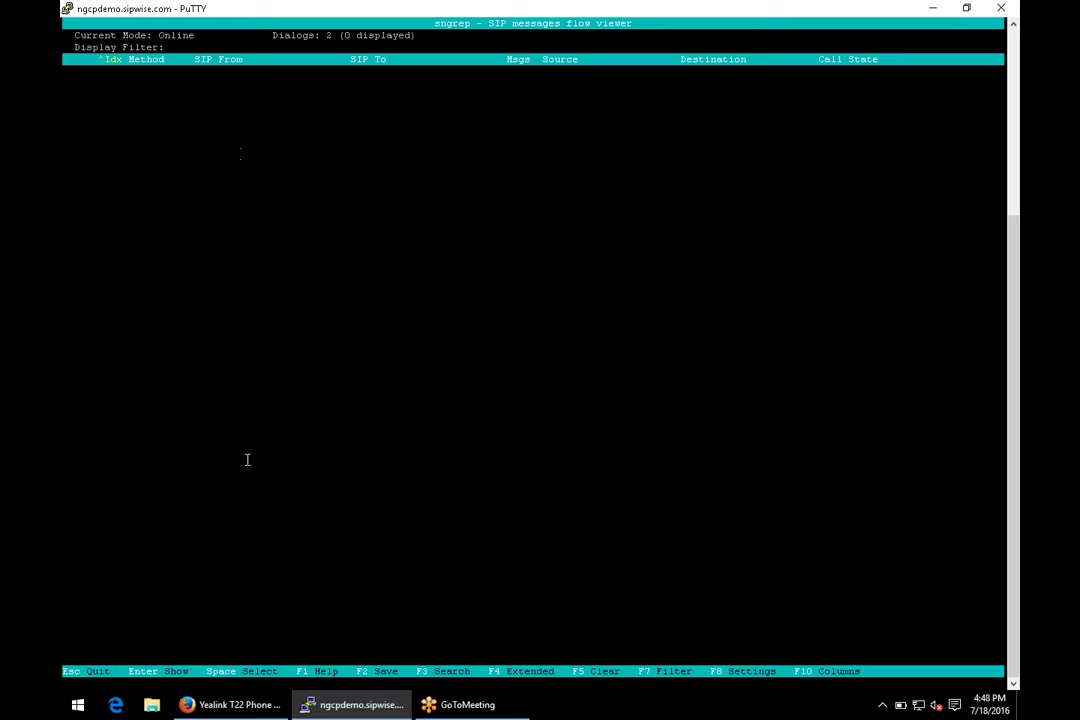
click(232, 704)
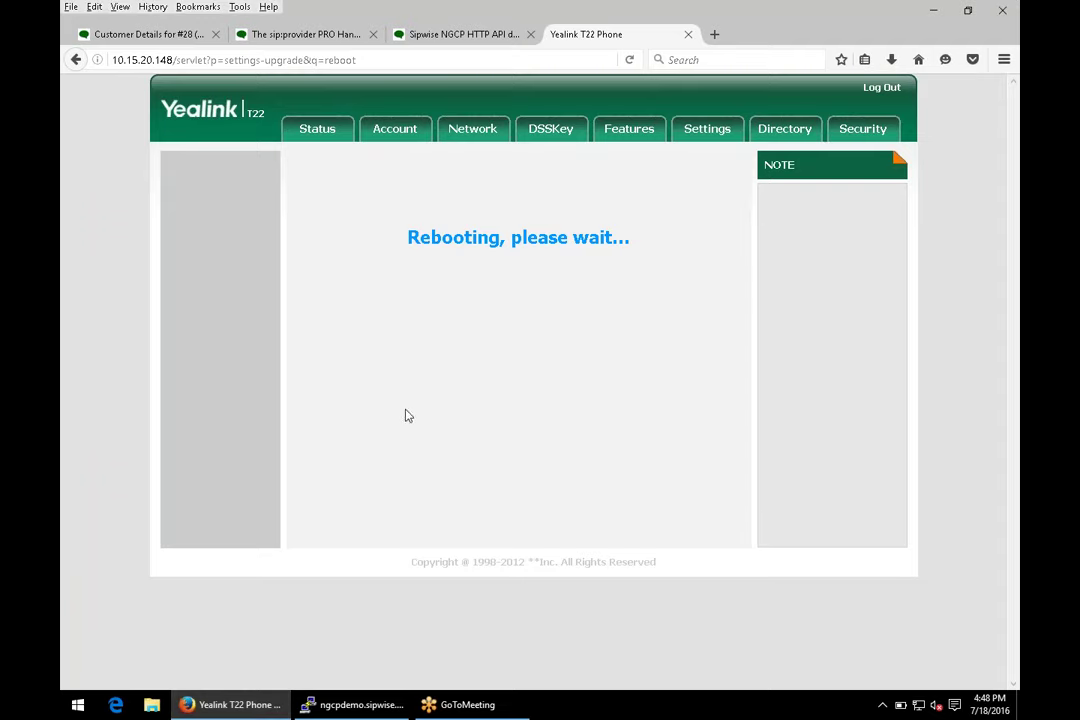
- Return to customer #28's details page and scroll to the top
click(176, 37)
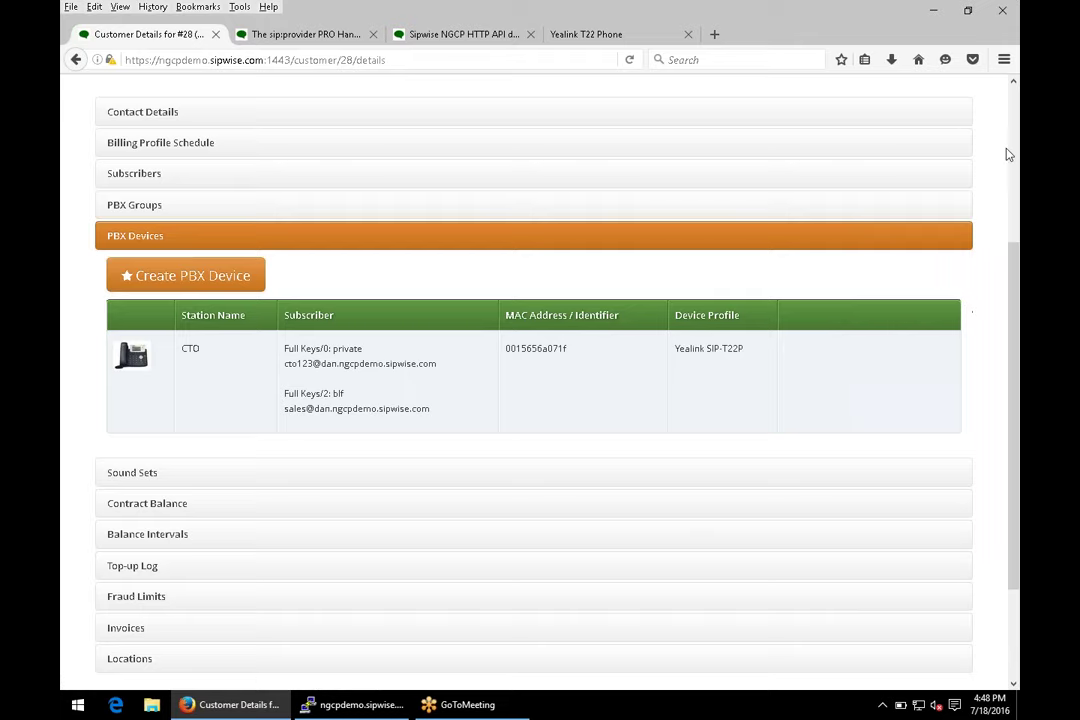
click(1013, 110)
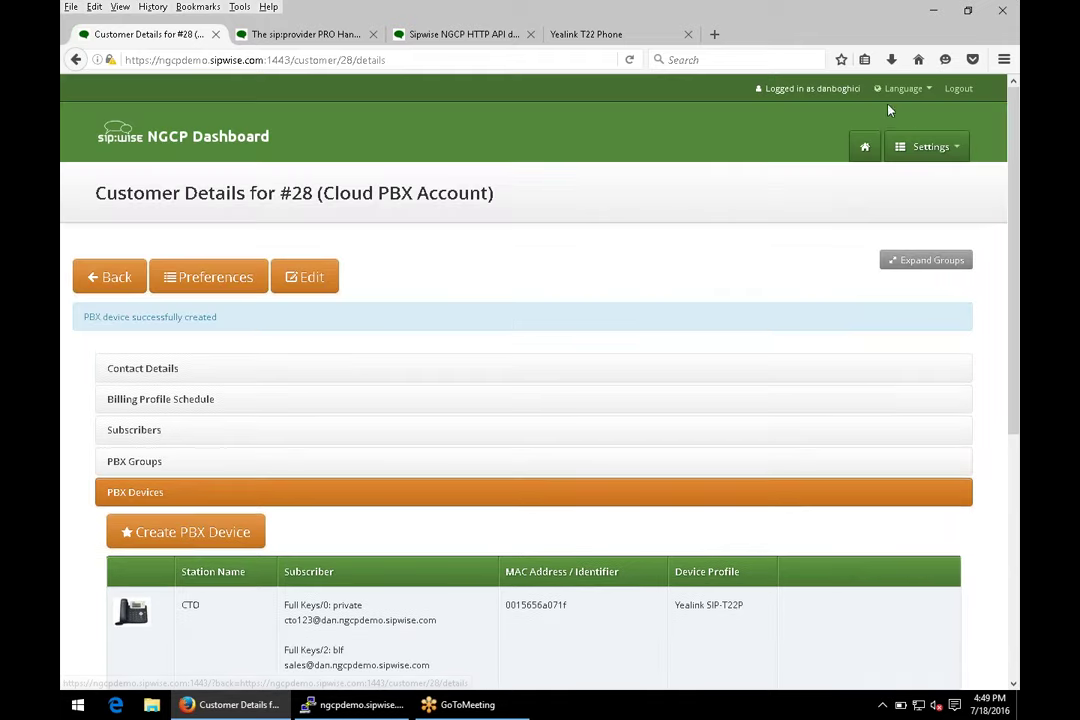
click(958, 90)
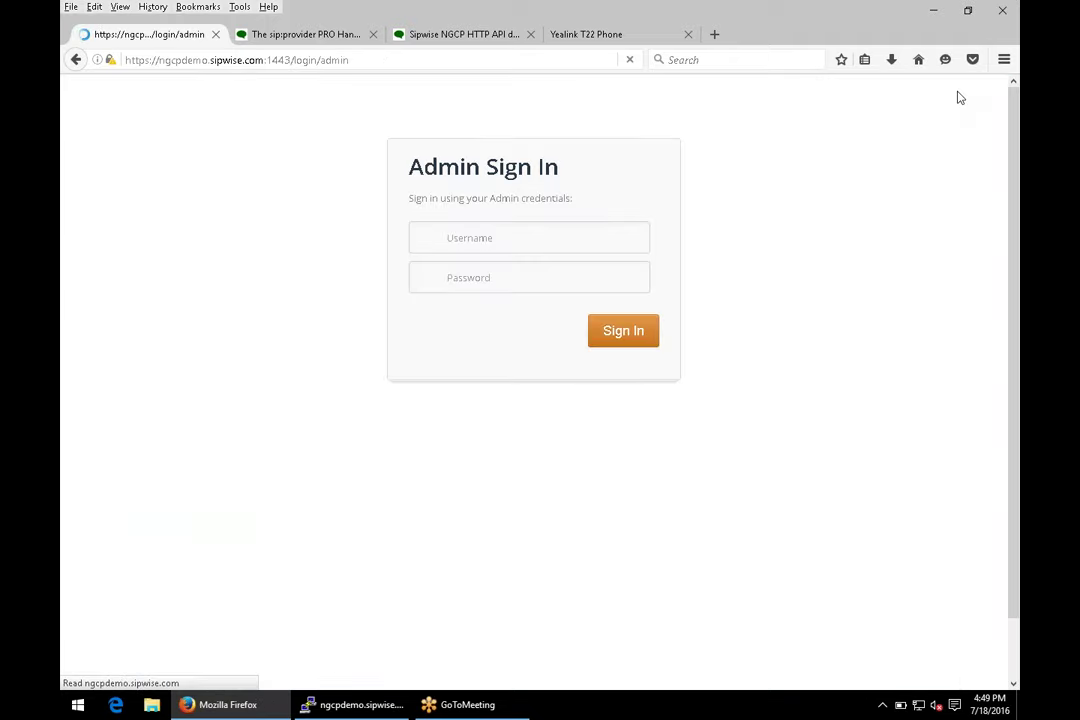
key(BackSpace)
key(BackSpace)
key(BackSpace)
key(BackSpace)
key(BackSpace)
key(BackSpace)
key(BackSpace)
key(BackSpace)
key(BackSpace)
key(BackSpace)
key(BackSpace)
key(BackSpace)
key(BackSpace)
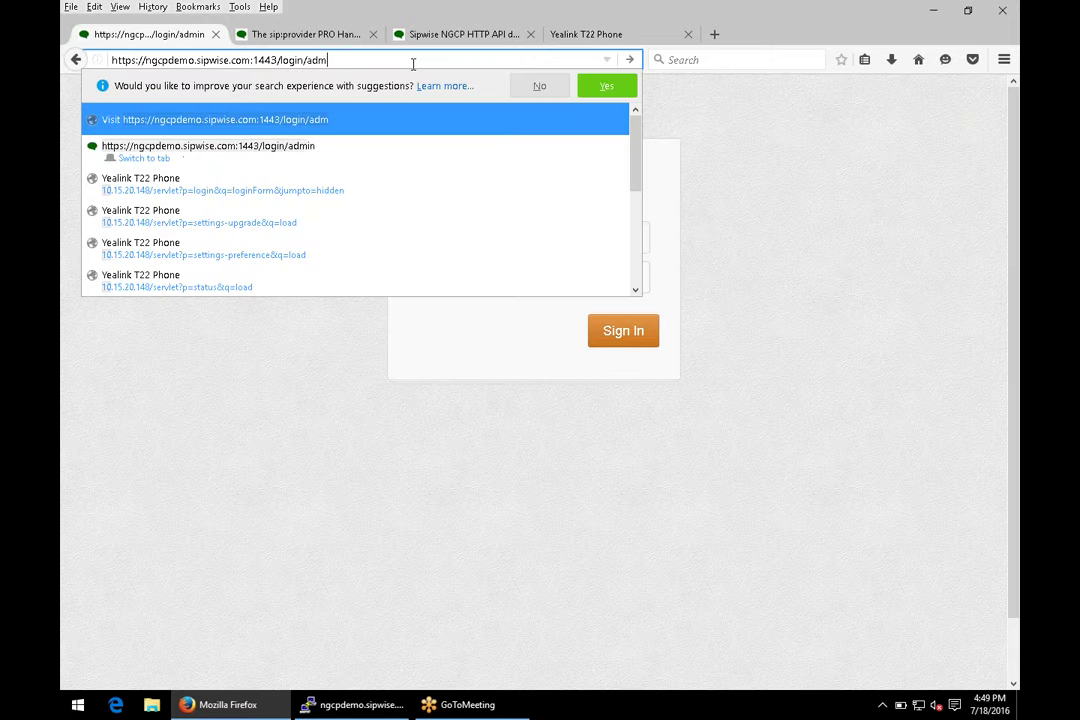
key(BackSpace)
key(BackSpace)
key(BackSpace)
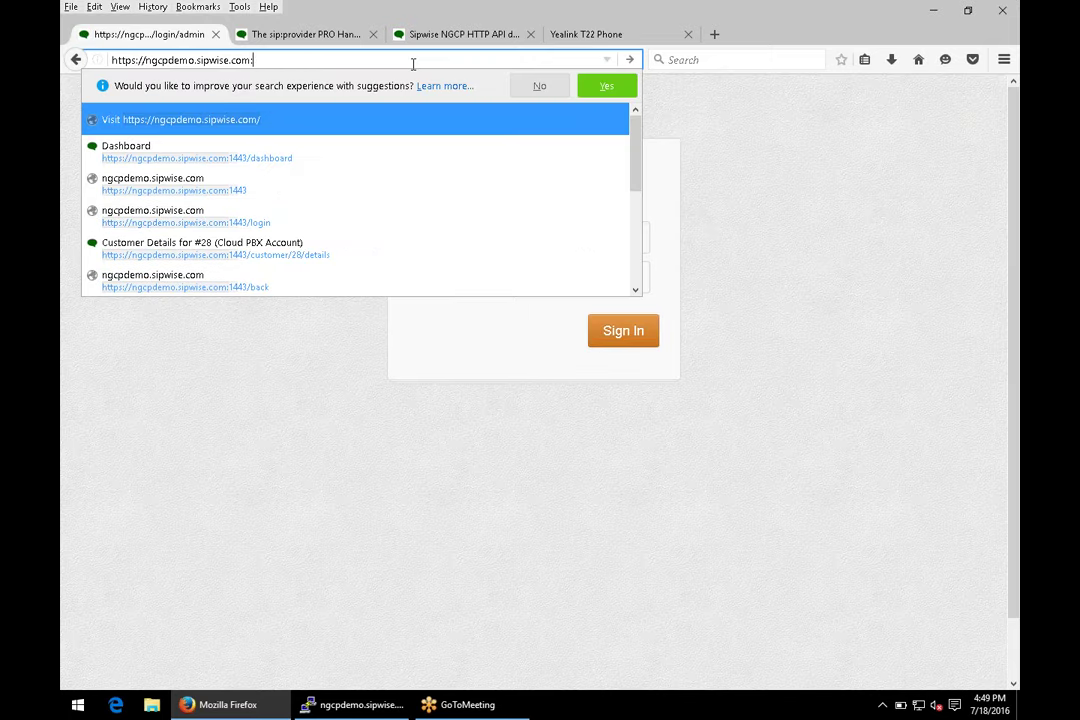
key(BackSpace)
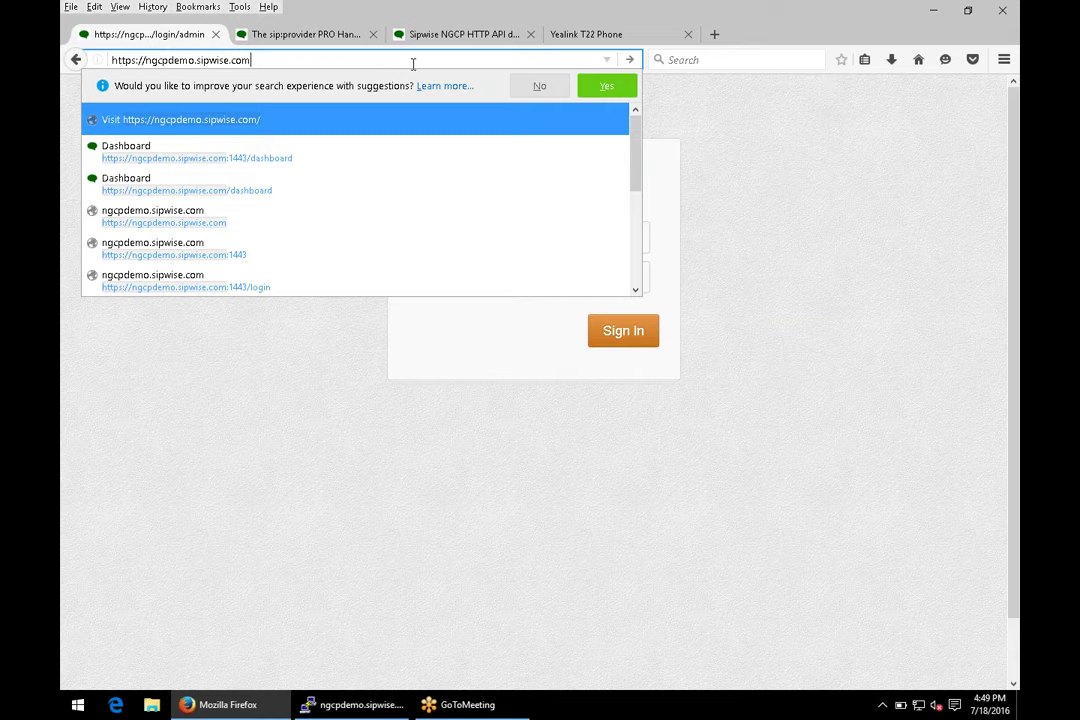
key(Return)
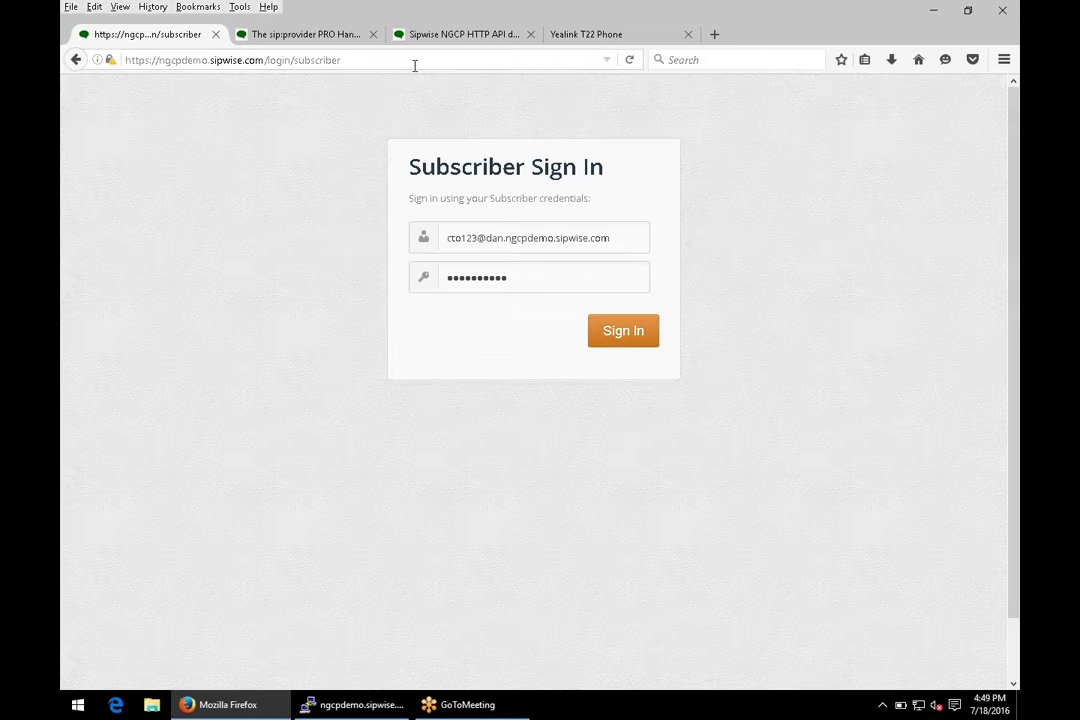
click(617, 338)
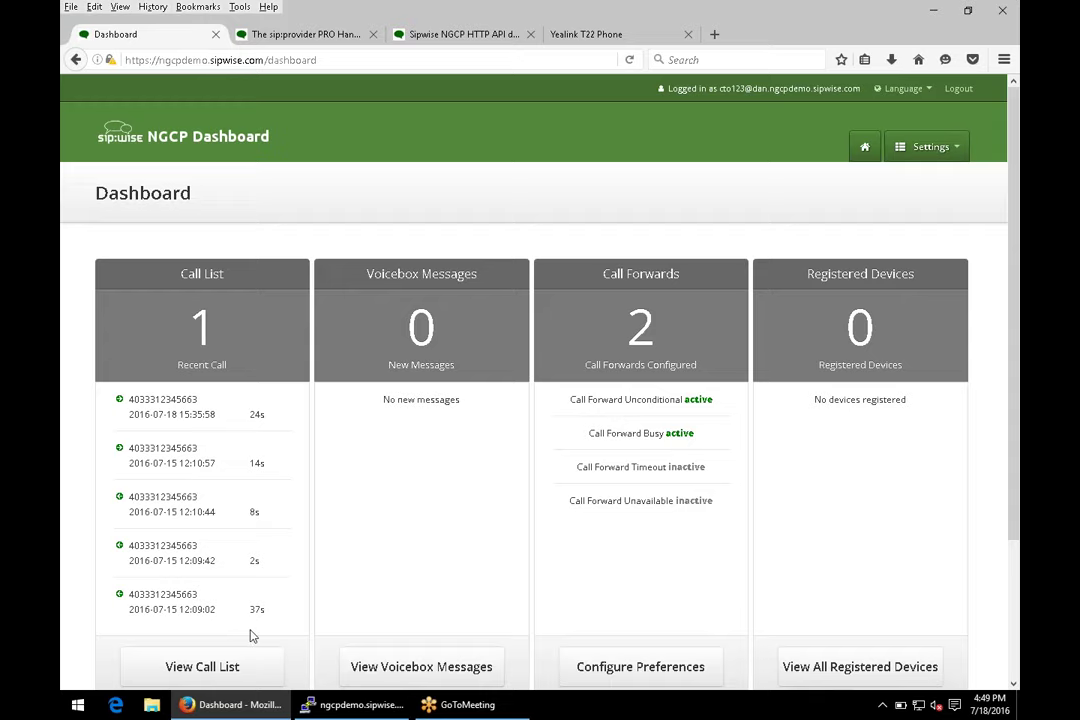
- Open the subscriber's call list and show 50 calls per page
scroll(252, 636, down, 3)
click(203, 498)
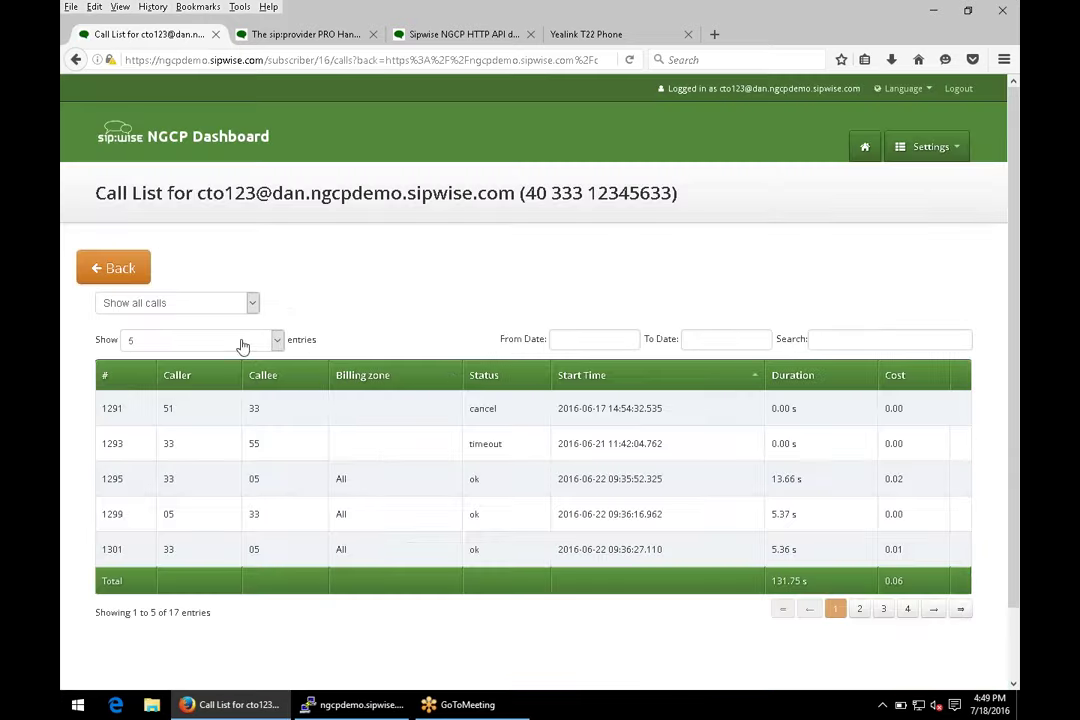
click(242, 346)
click(185, 398)
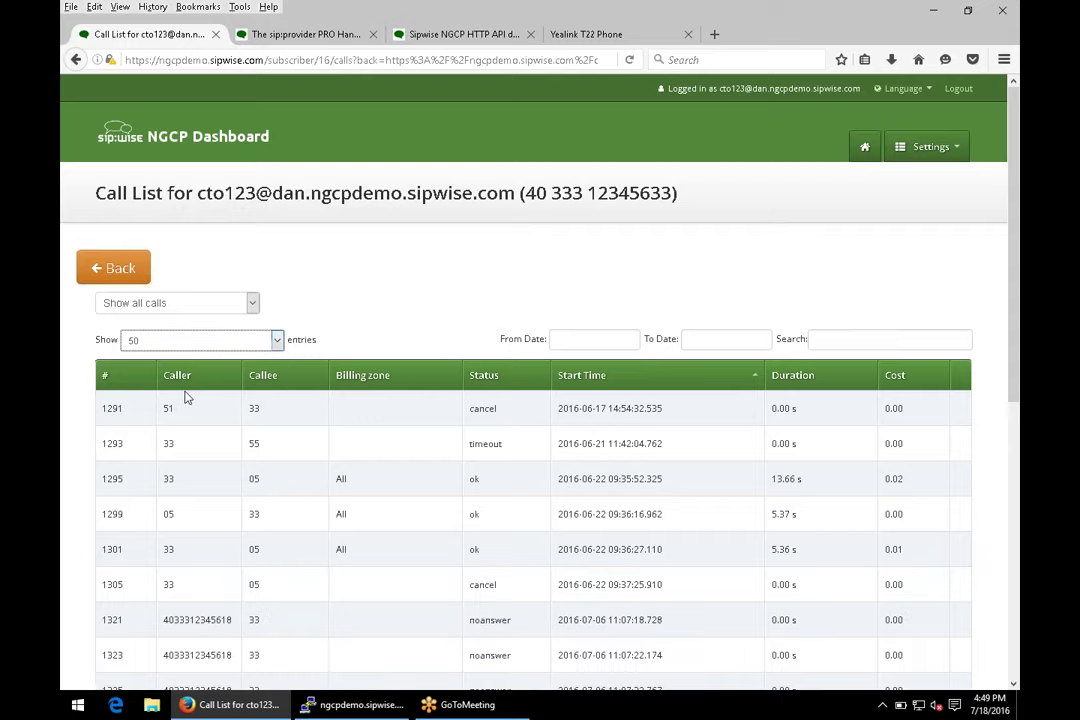
scroll(244, 397, down, 3)
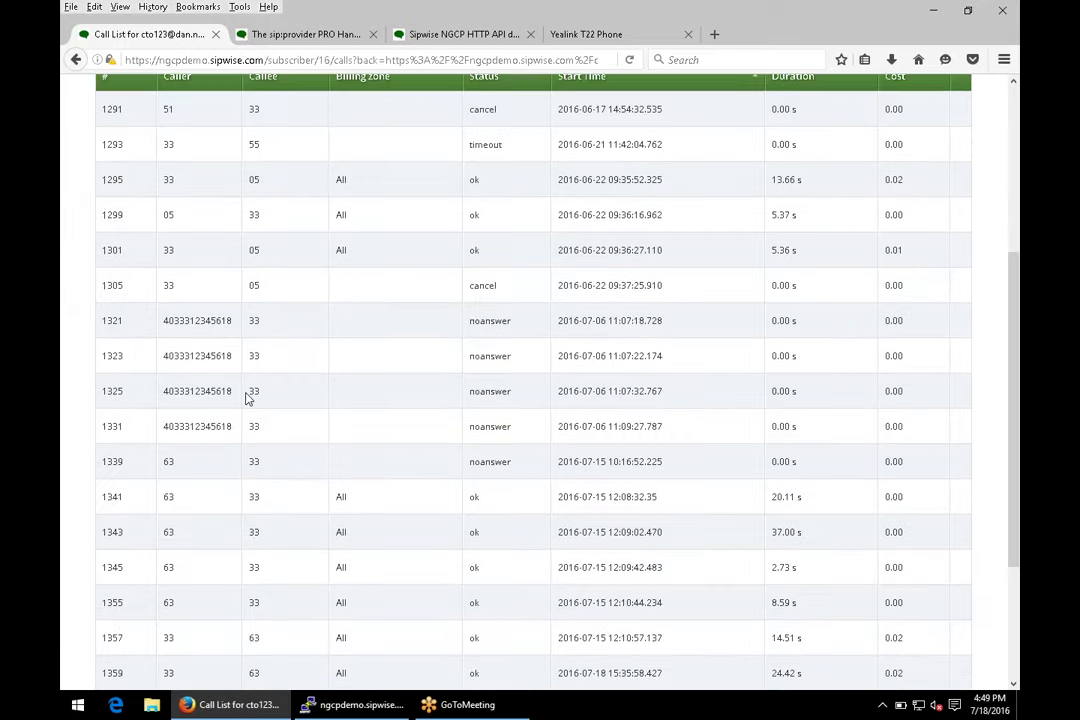
scroll(248, 398, down, 2)
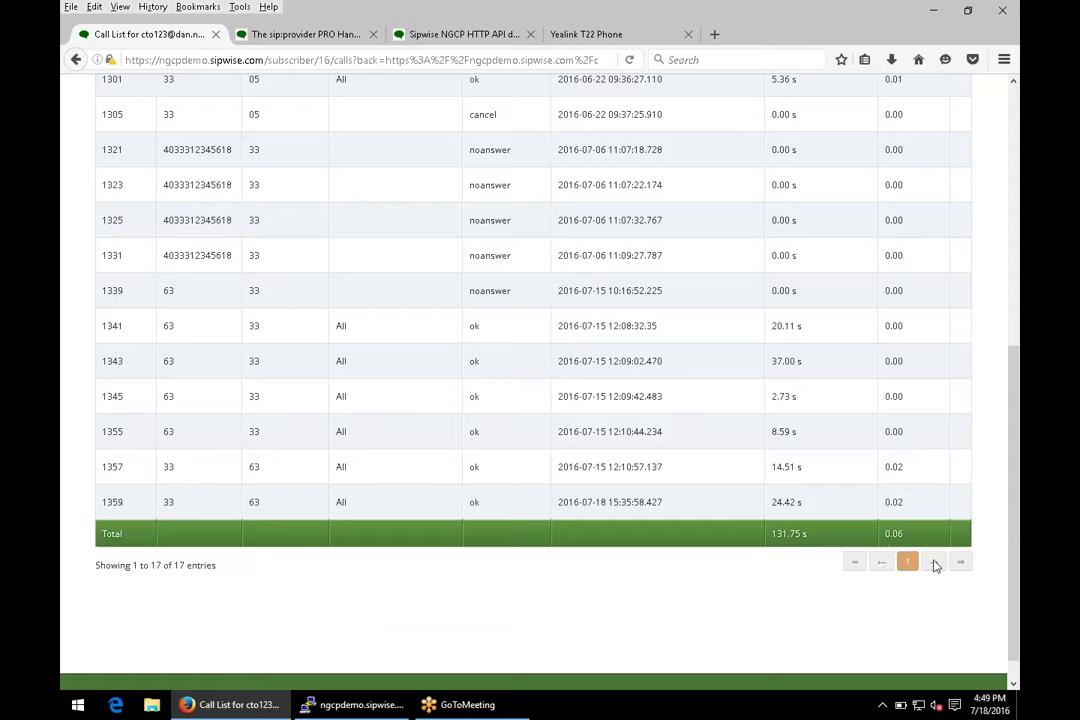
scroll(380, 572, up, 1)
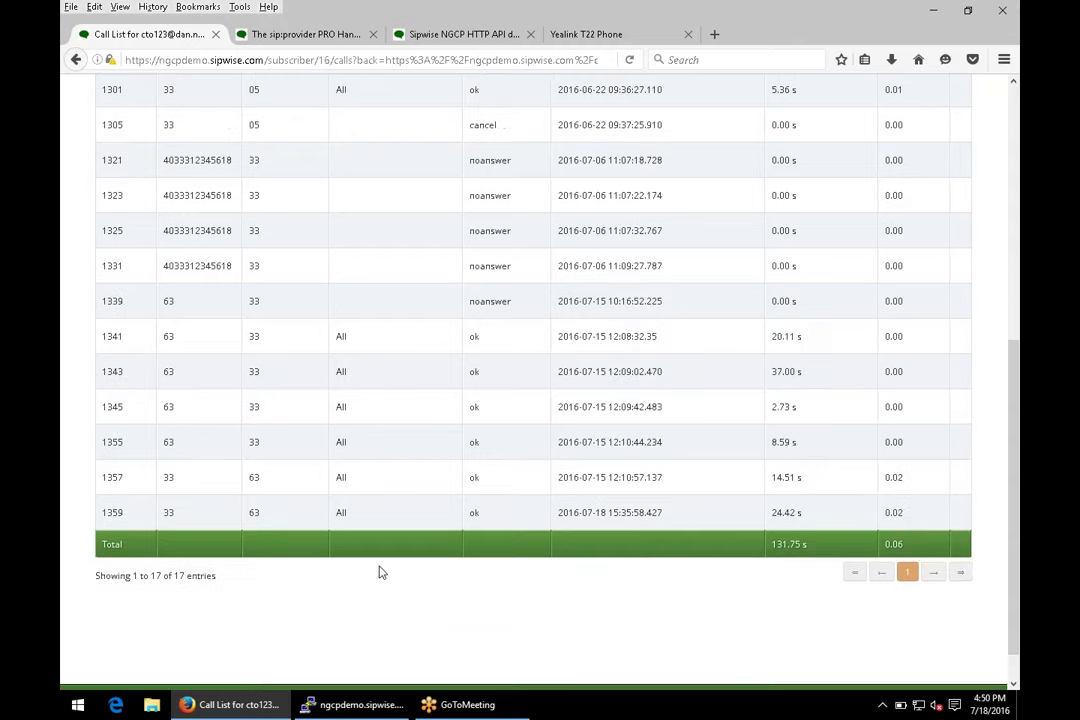
scroll(380, 572, up, 10)
scroll(380, 572, down, 10)
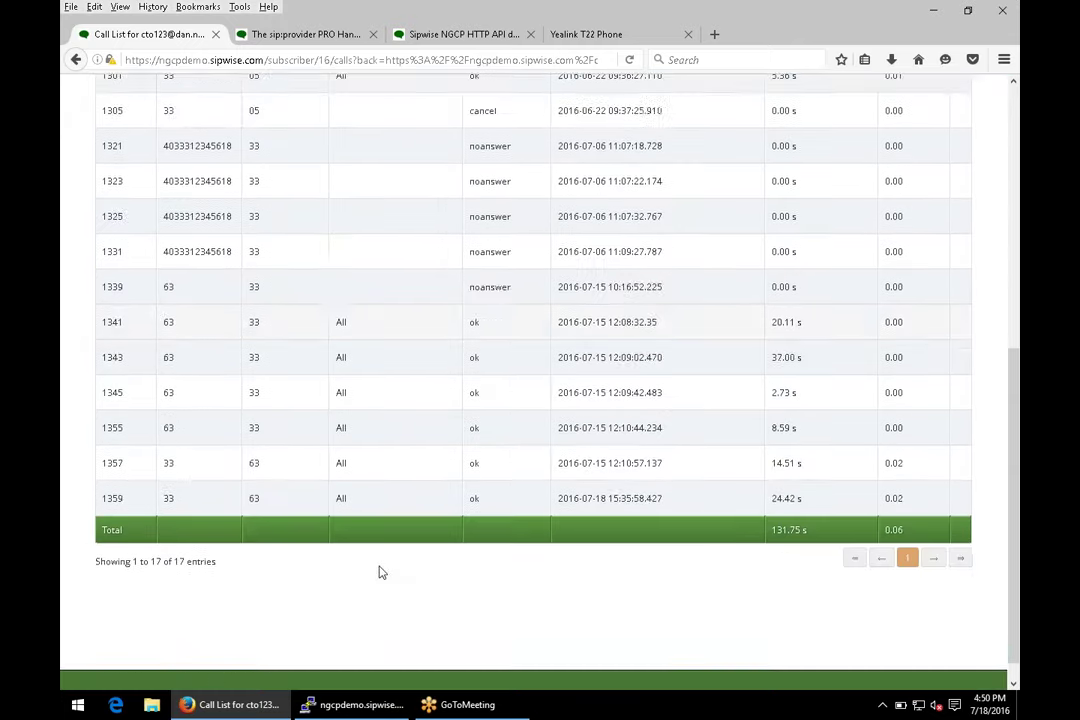
scroll(380, 572, up, 6)
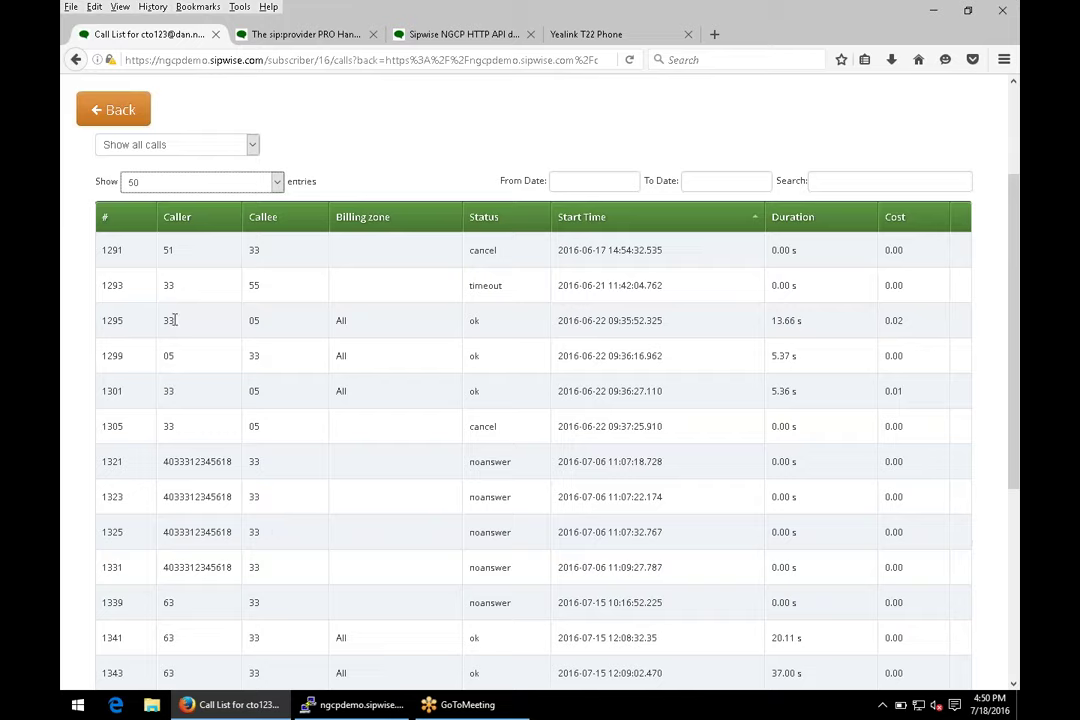
- Highlight the caller and callee 33 numbers in call 1321 and review the list
double_click(184, 467)
drag(249, 461, 284, 456)
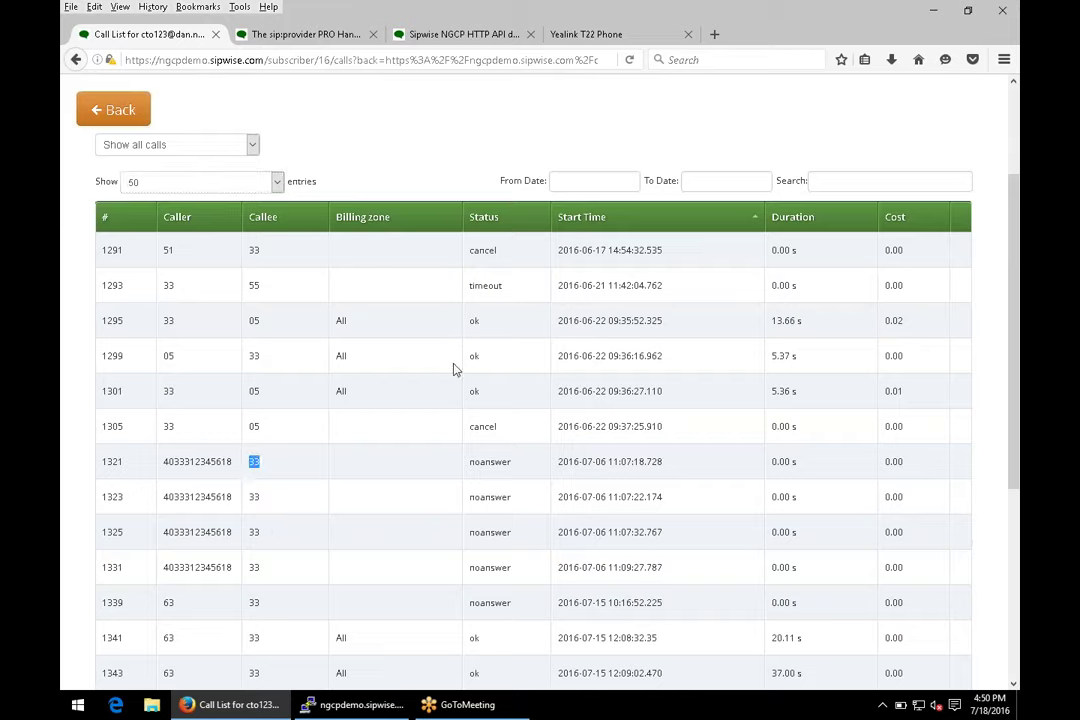
scroll(810, 406, down, 3)
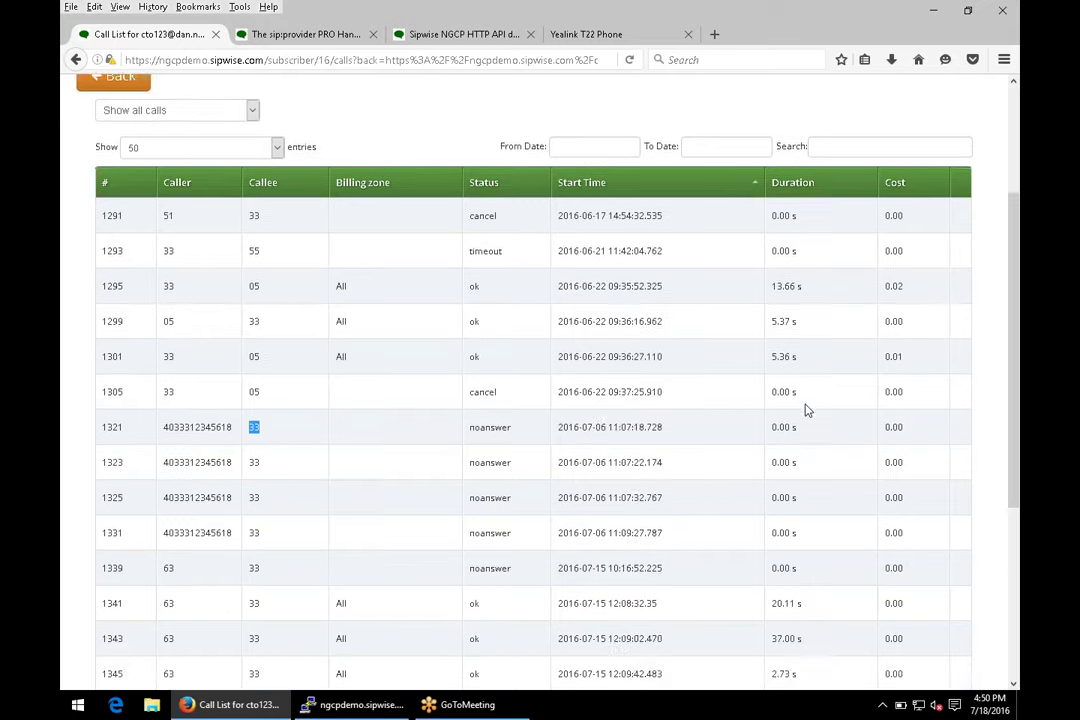
scroll(798, 468, up, 5)
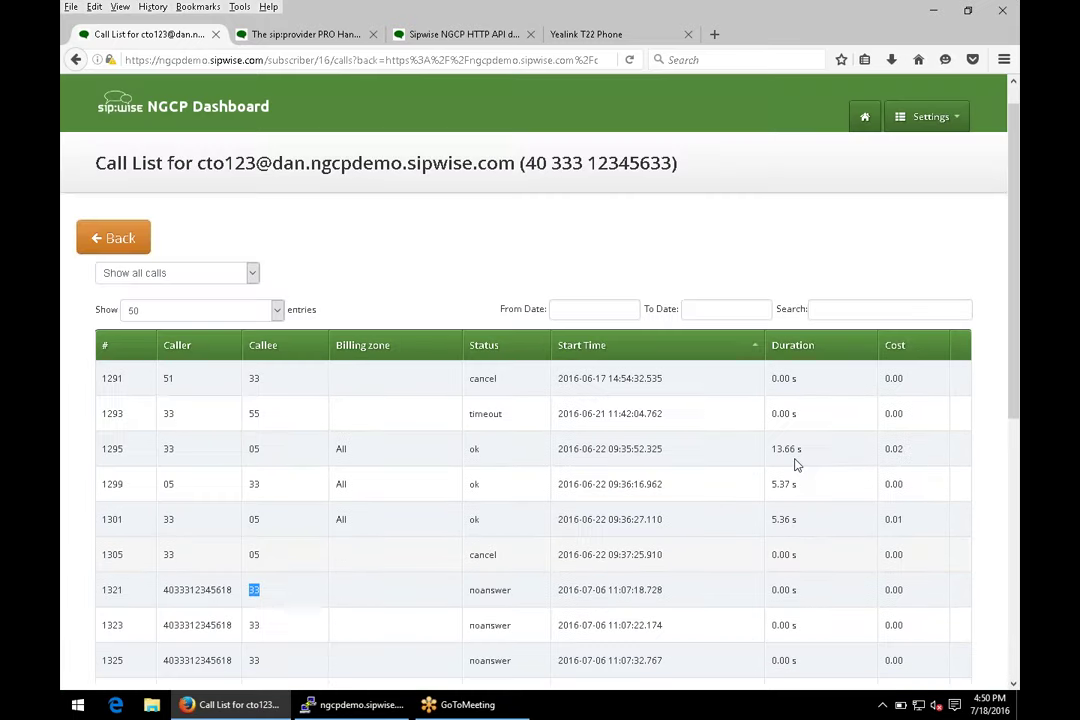
scroll(797, 465, up, 1)
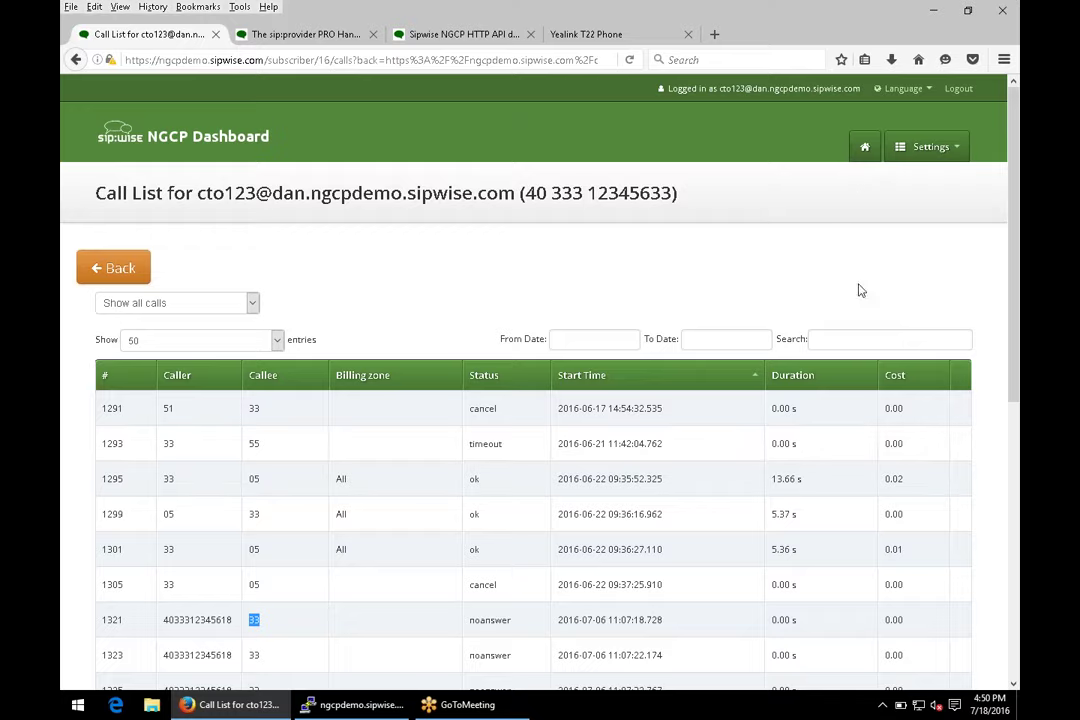
scroll(779, 617, down, 3)
scroll(906, 210, up, 3)
click(920, 160)
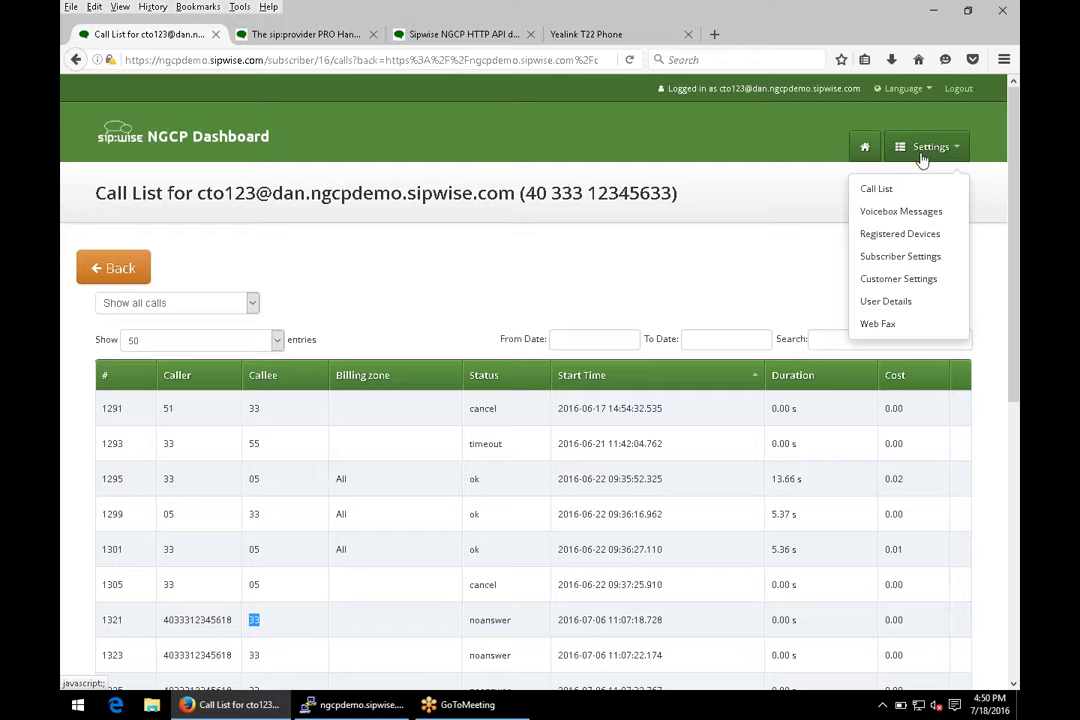
- Look at the subscriber's voicebox messages and refresh the registered devices list
click(926, 211)
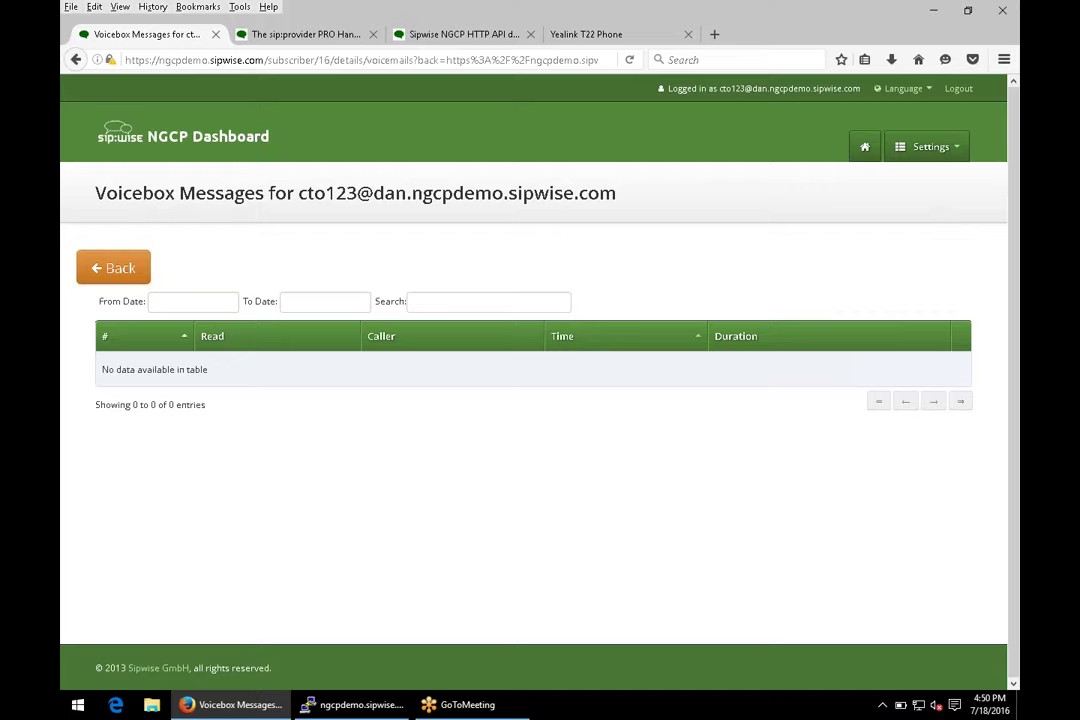
click(916, 150)
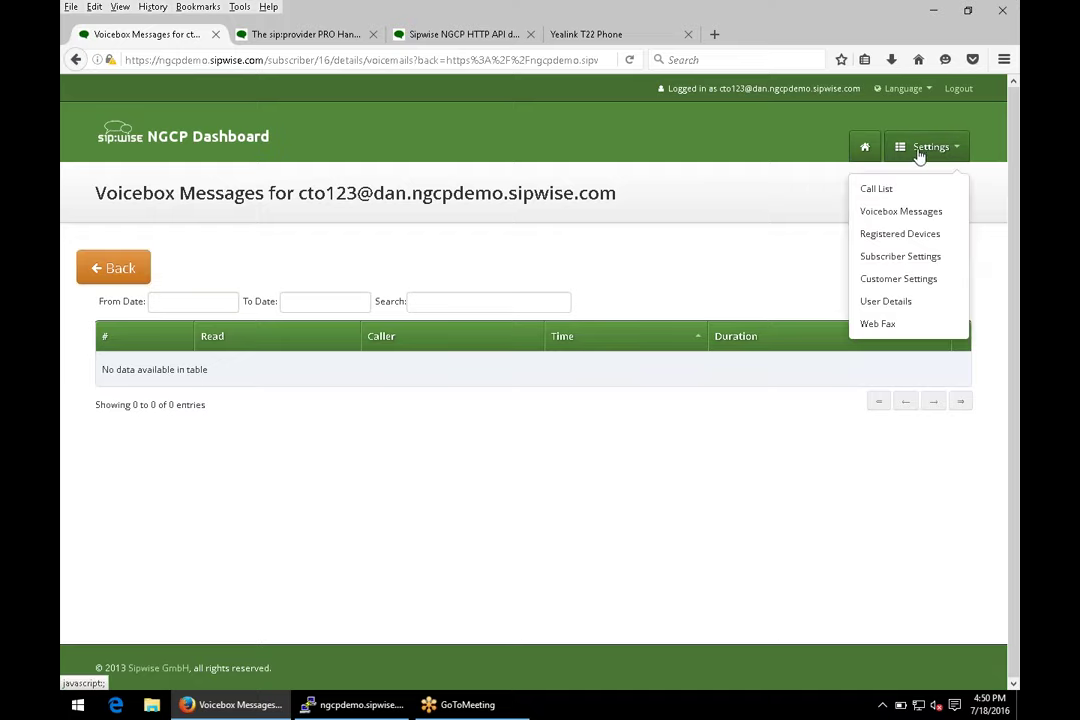
click(912, 234)
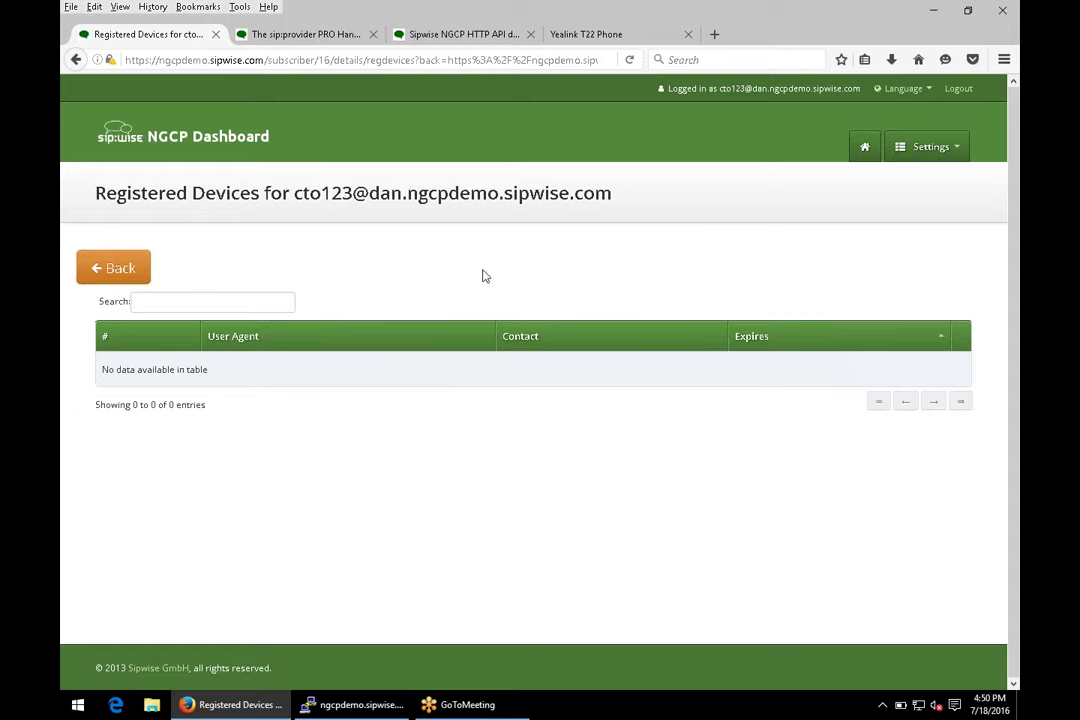
click(629, 59)
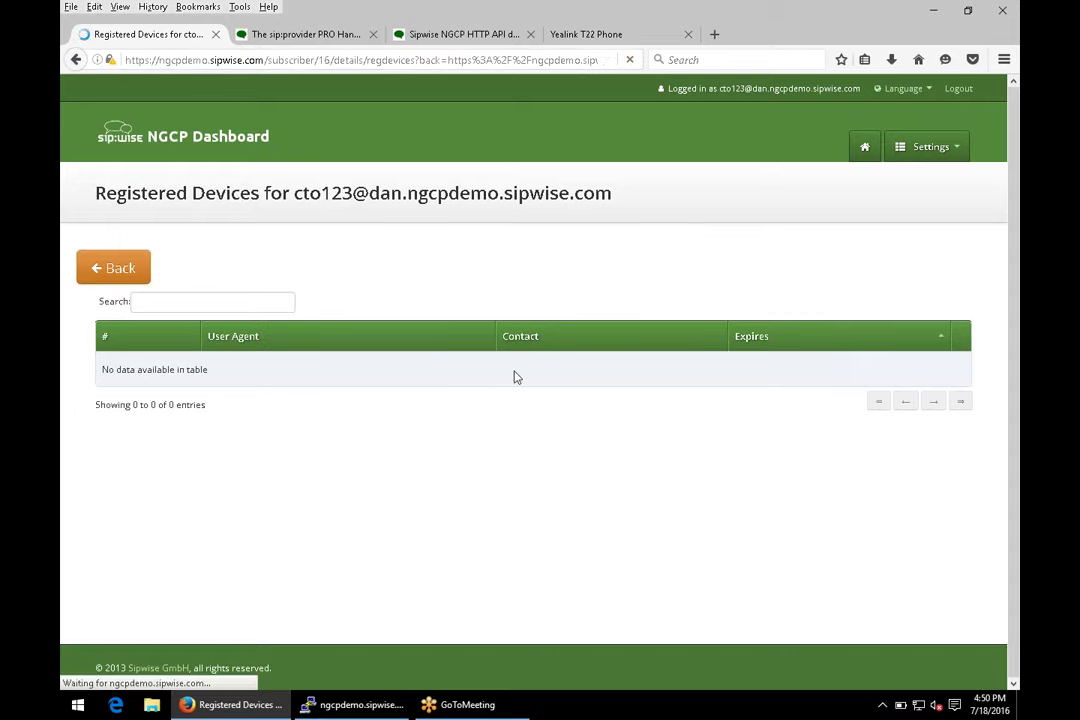
- Open cto123's User Details page showing web username, SIP URI and number
click(929, 154)
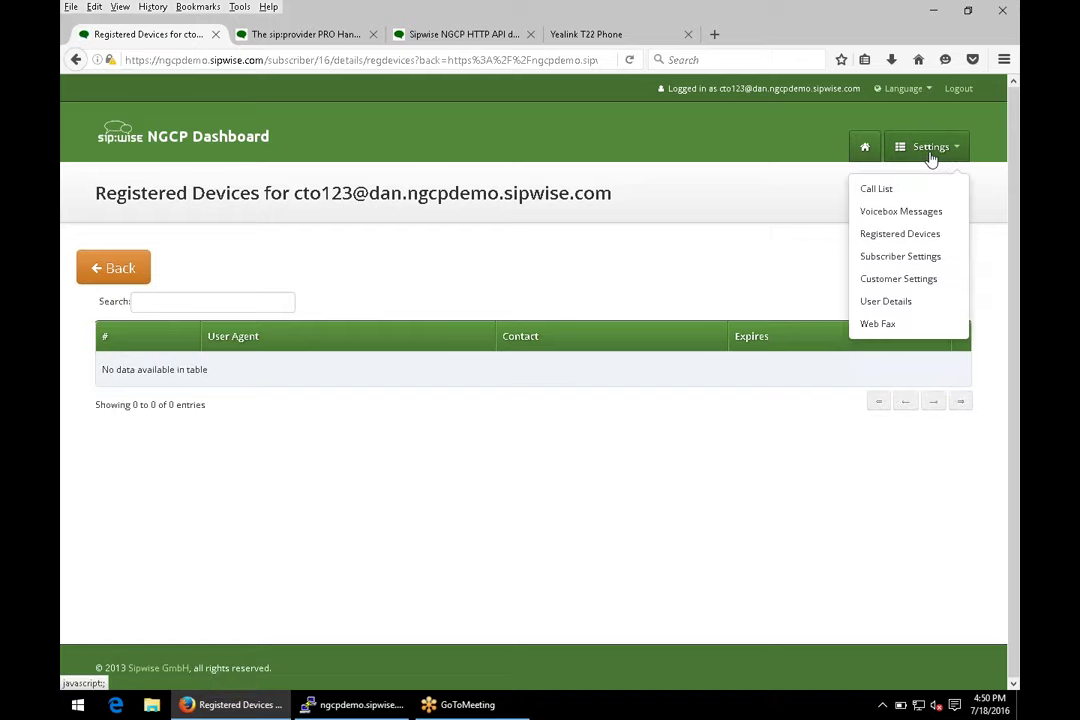
click(920, 314)
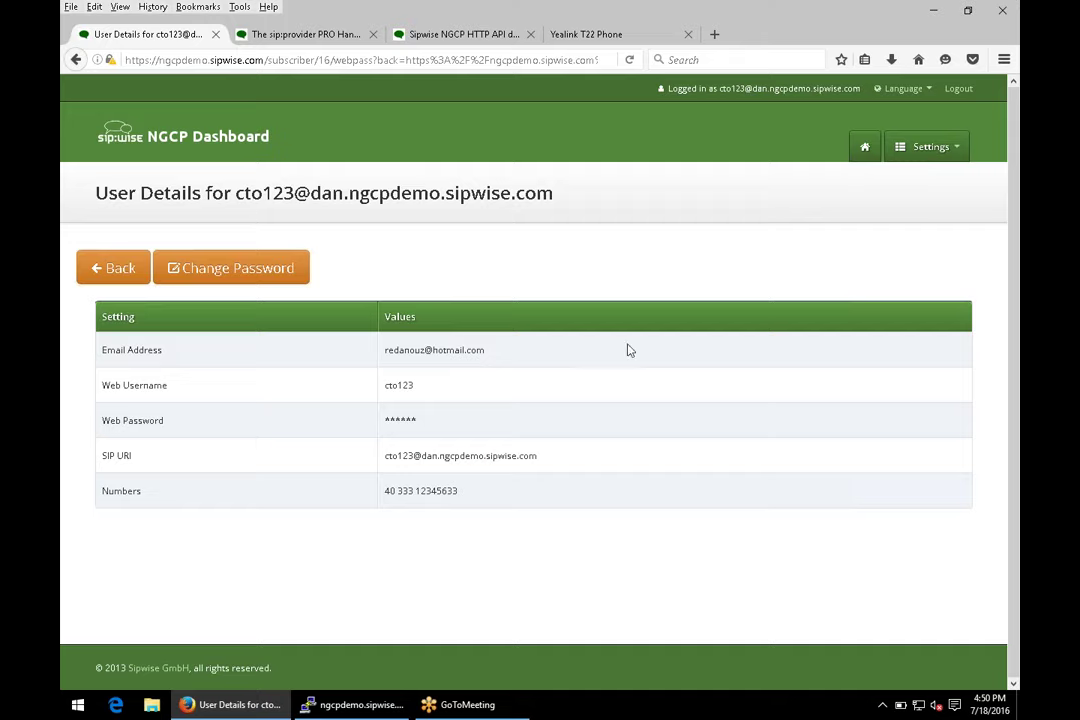
click(932, 148)
- Open Web Fax and inspect the FAILED 2016-07-15 fax entries 33 and 35
click(900, 327)
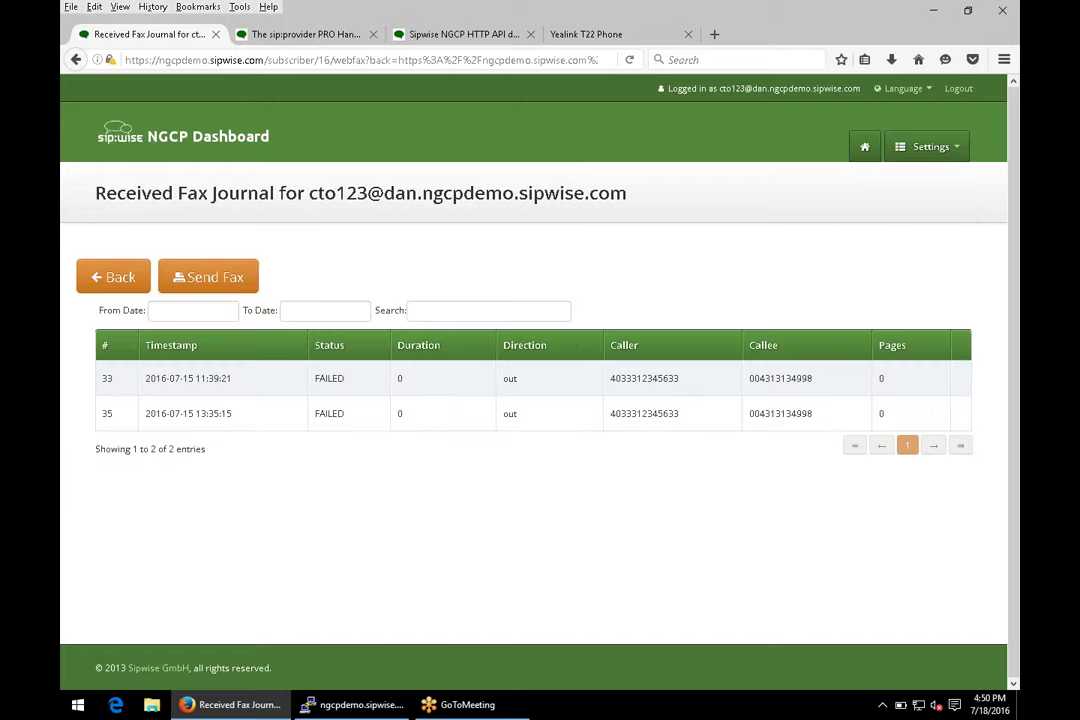
drag(138, 415, 960, 410)
drag(147, 378, 767, 392)
click(766, 391)
drag(323, 379, 493, 397)
click(747, 386)
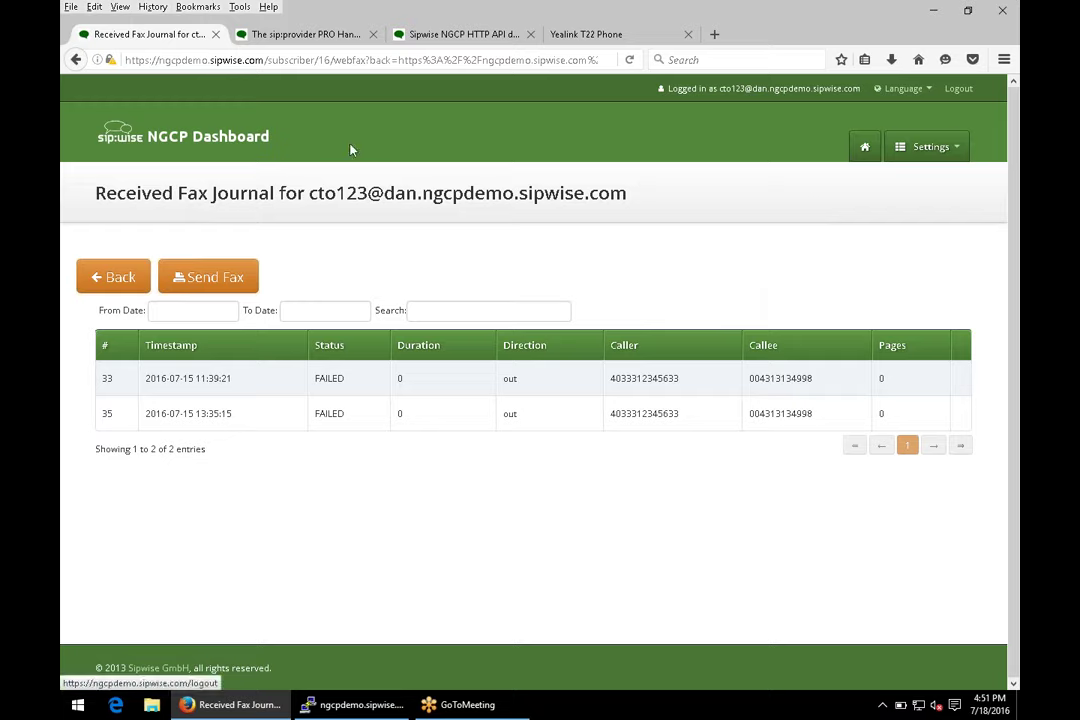
click(919, 148)
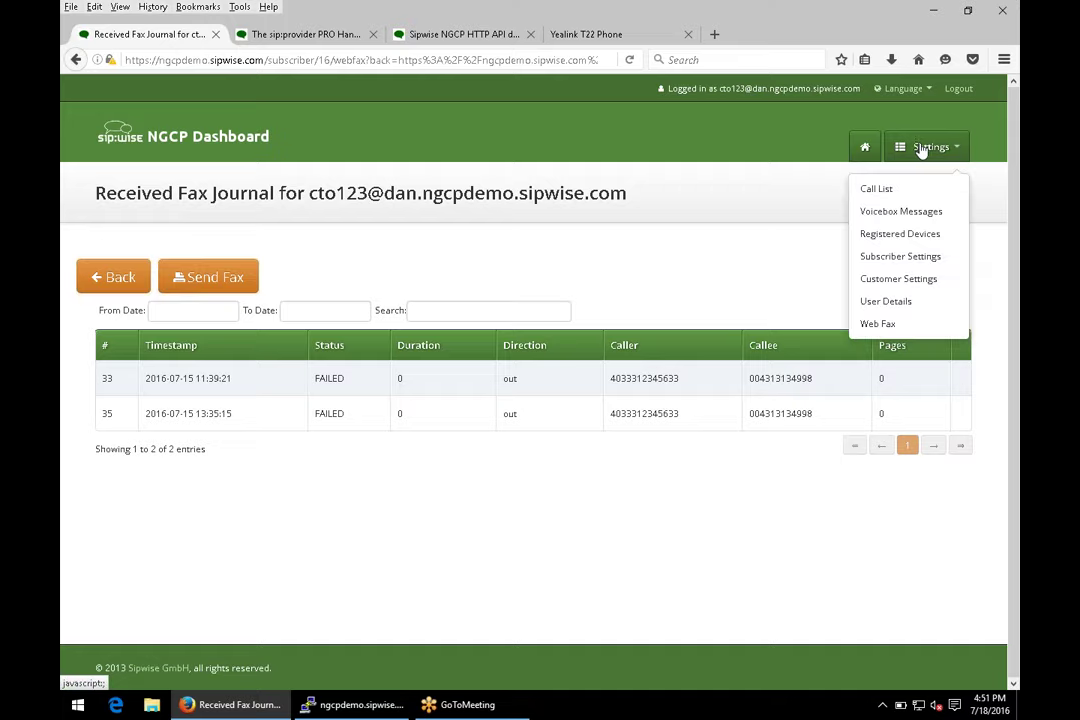
- Open Customer #28's Preferences page from Customer Settings and briefly expand Call Blockings
click(899, 279)
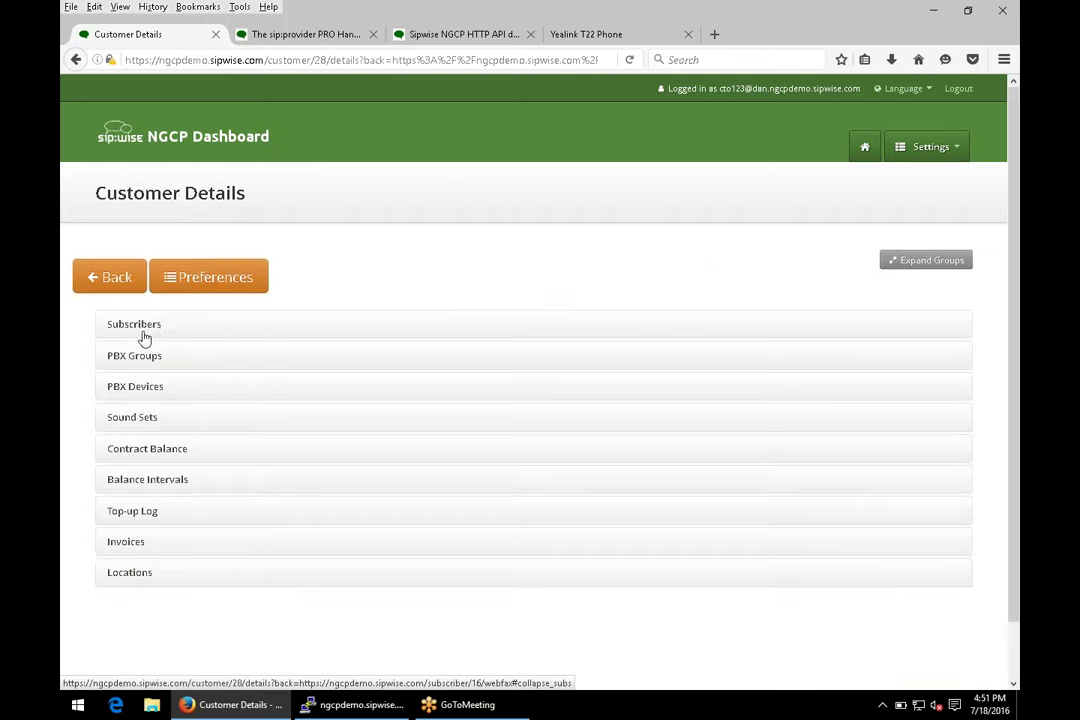
click(216, 280)
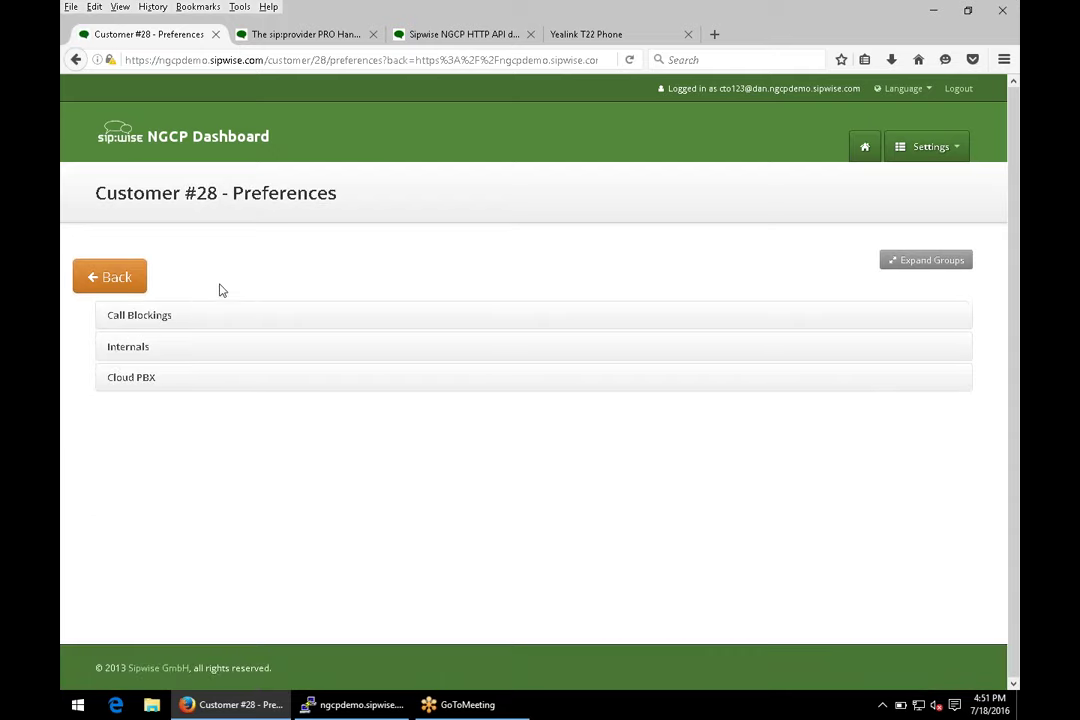
click(126, 329)
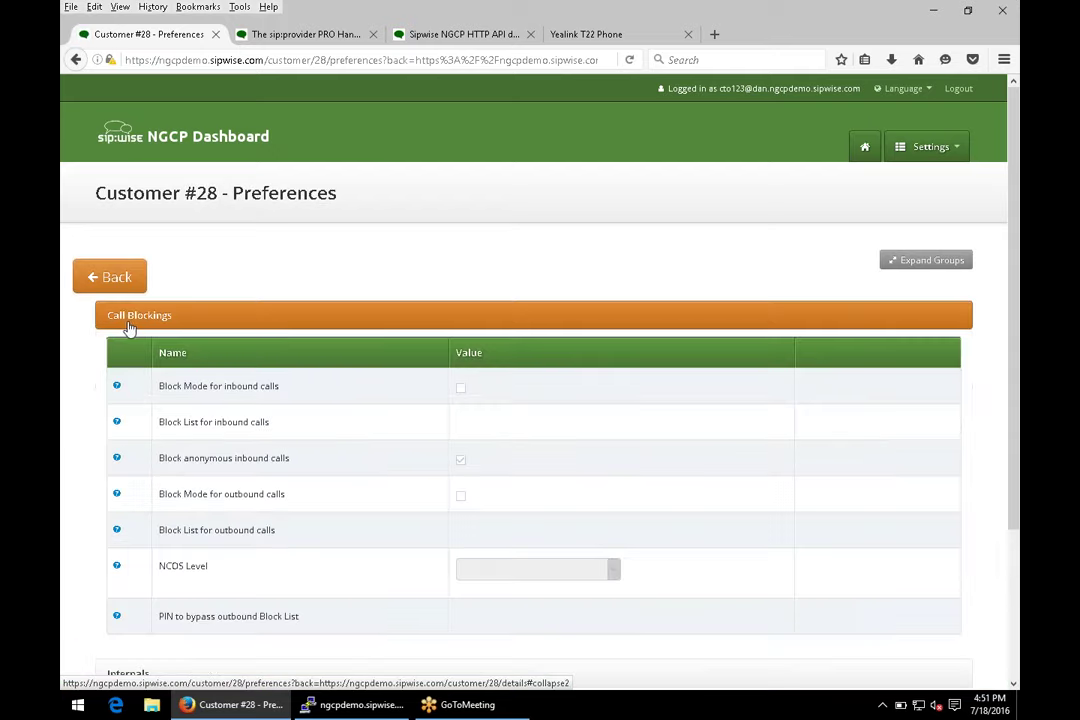
click(127, 326)
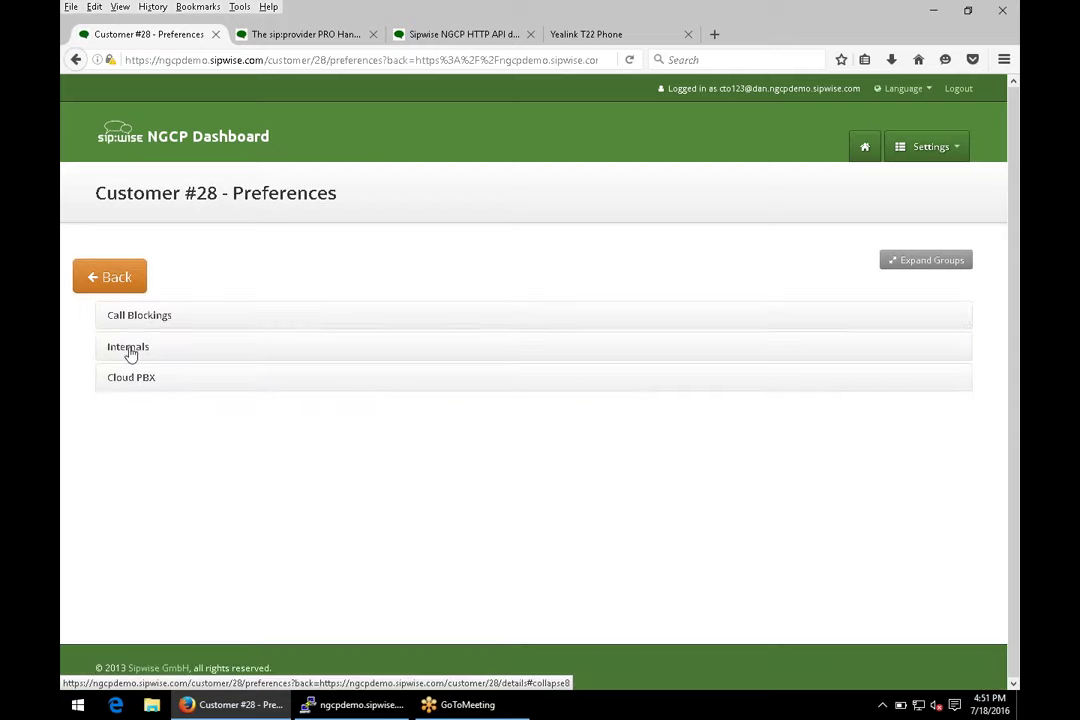
- Look through the Internals and Cloud PBX groups, highlighting the Ignore Call Forward when Hunting option
click(134, 353)
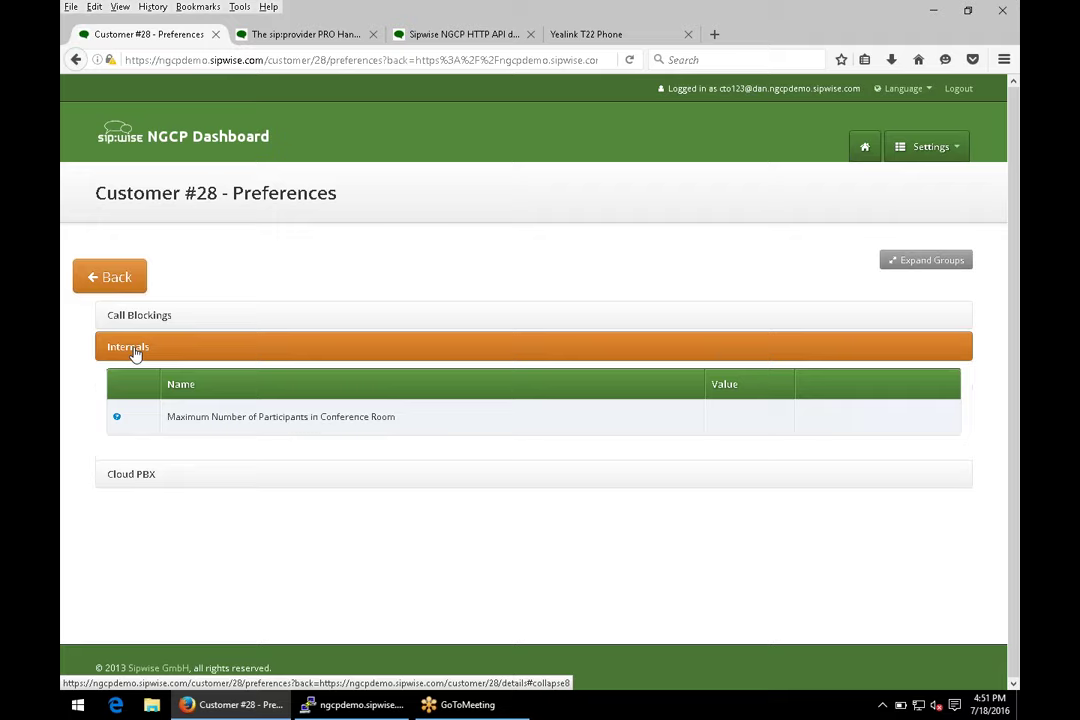
click(134, 353)
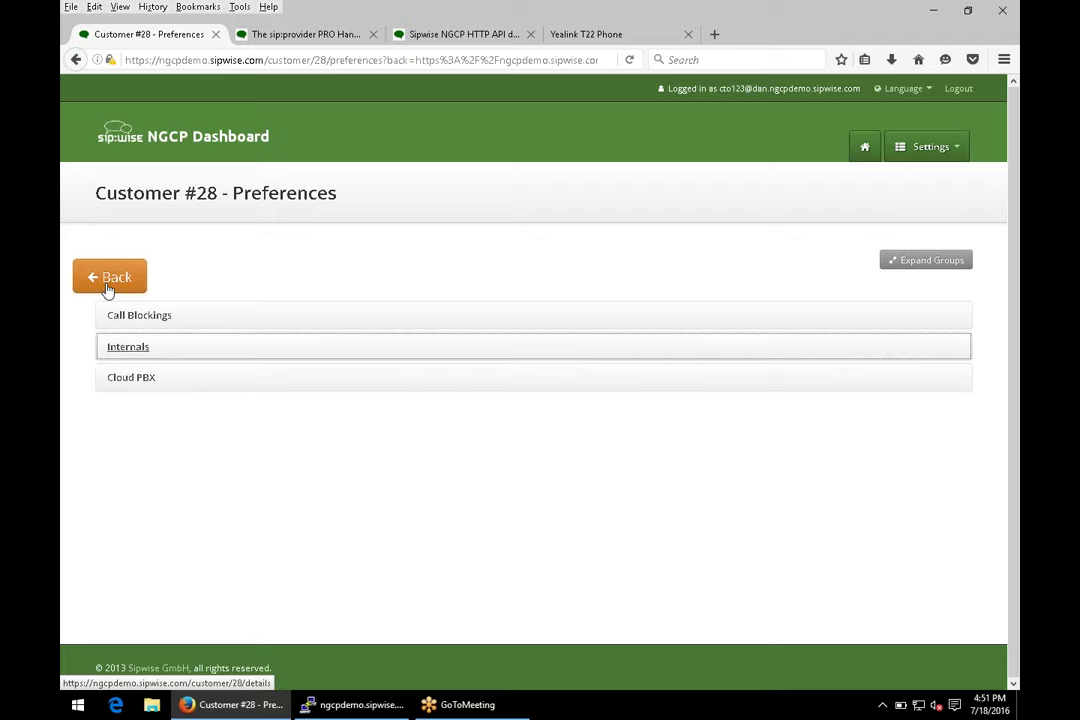
click(136, 382)
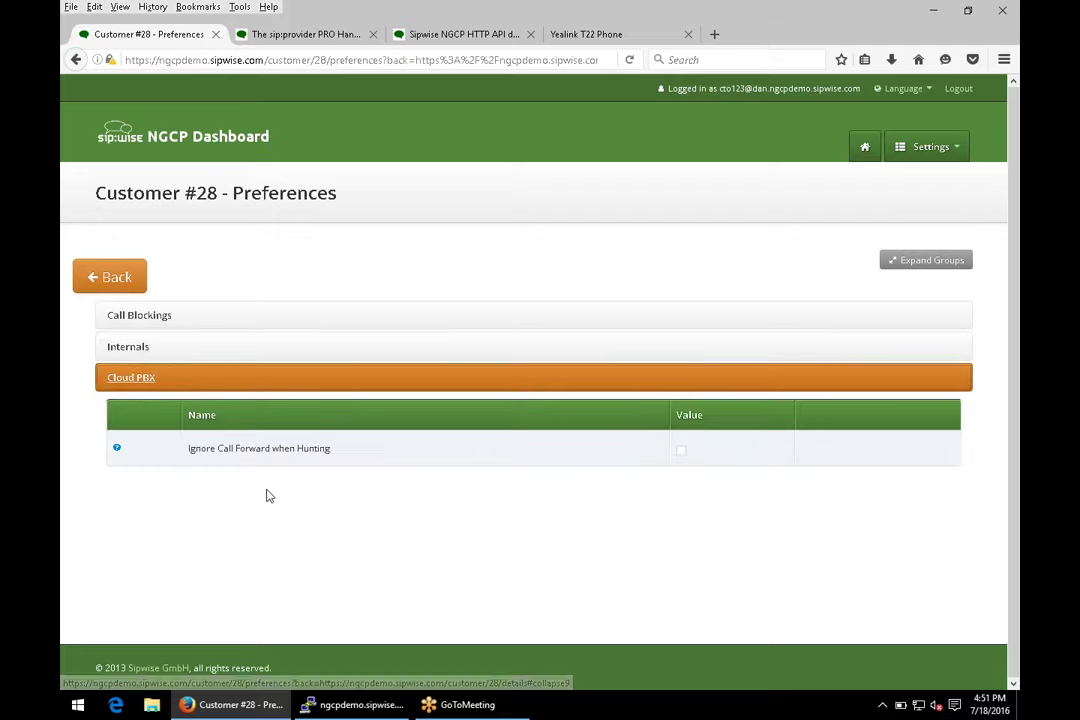
mouse_move(306, 465)
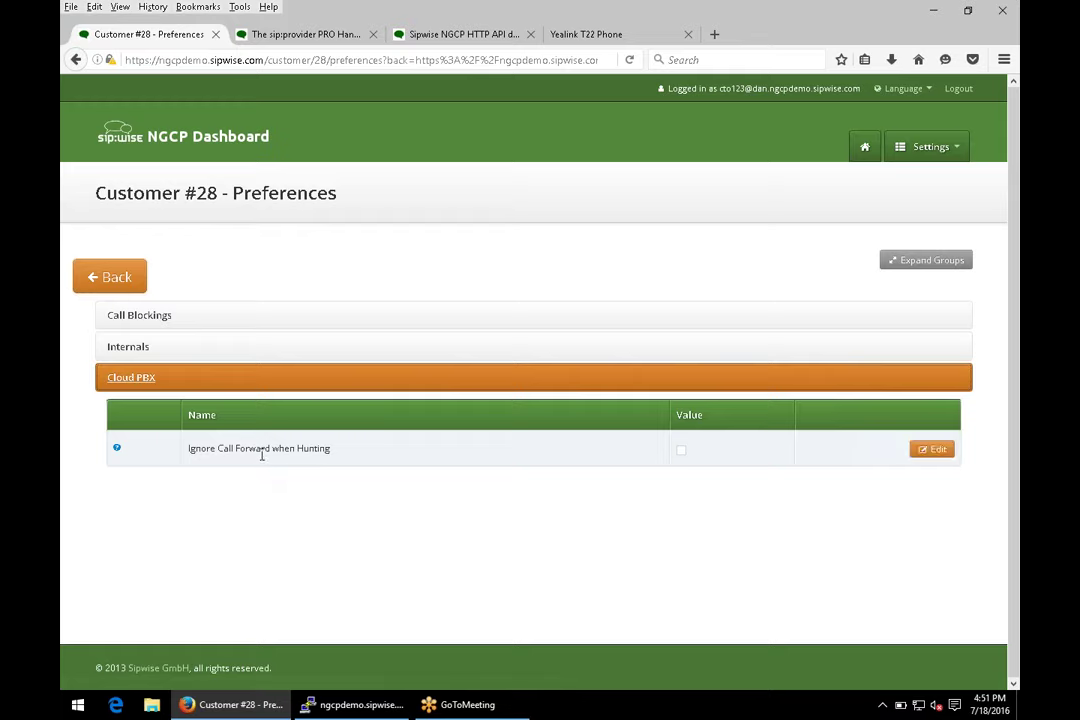
drag(186, 458, 313, 453)
click(335, 463)
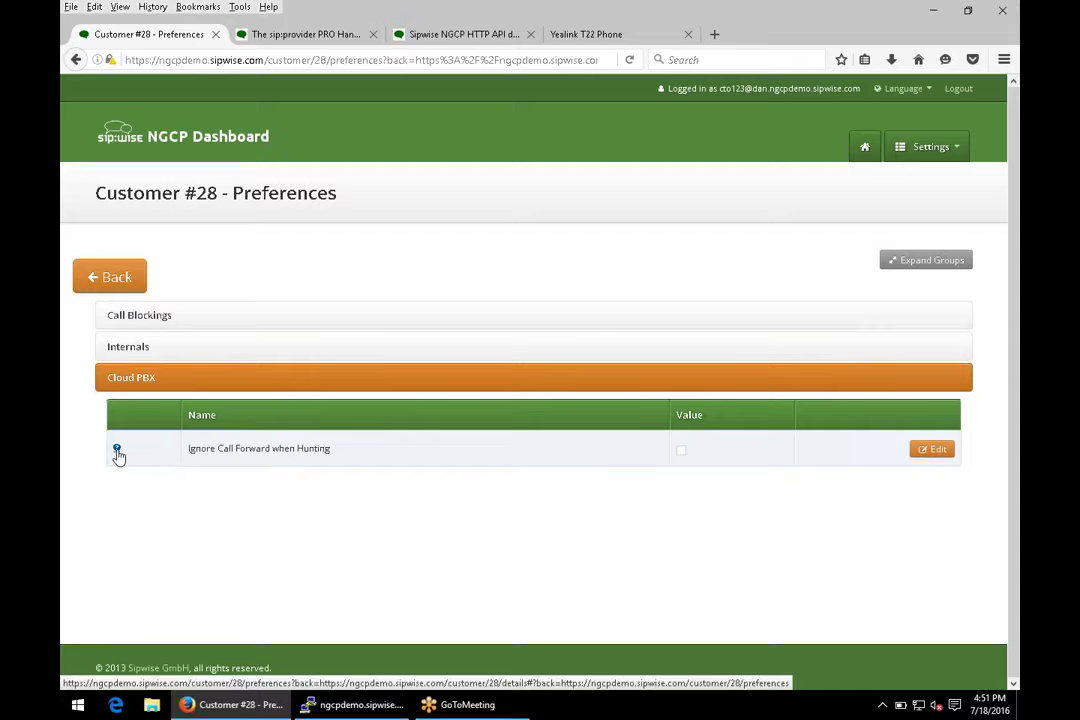
- Read the info popup explaining Ignore Call Forward when Hunting, then dismiss it
click(117, 450)
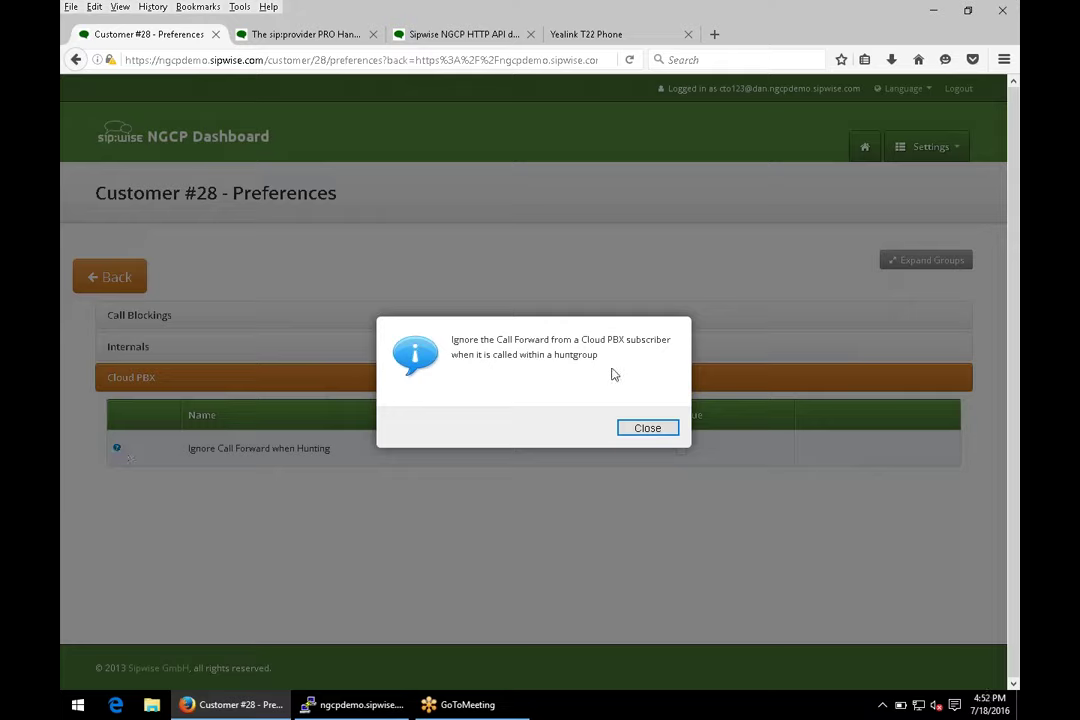
drag(603, 366, 448, 339)
click(470, 358)
click(645, 432)
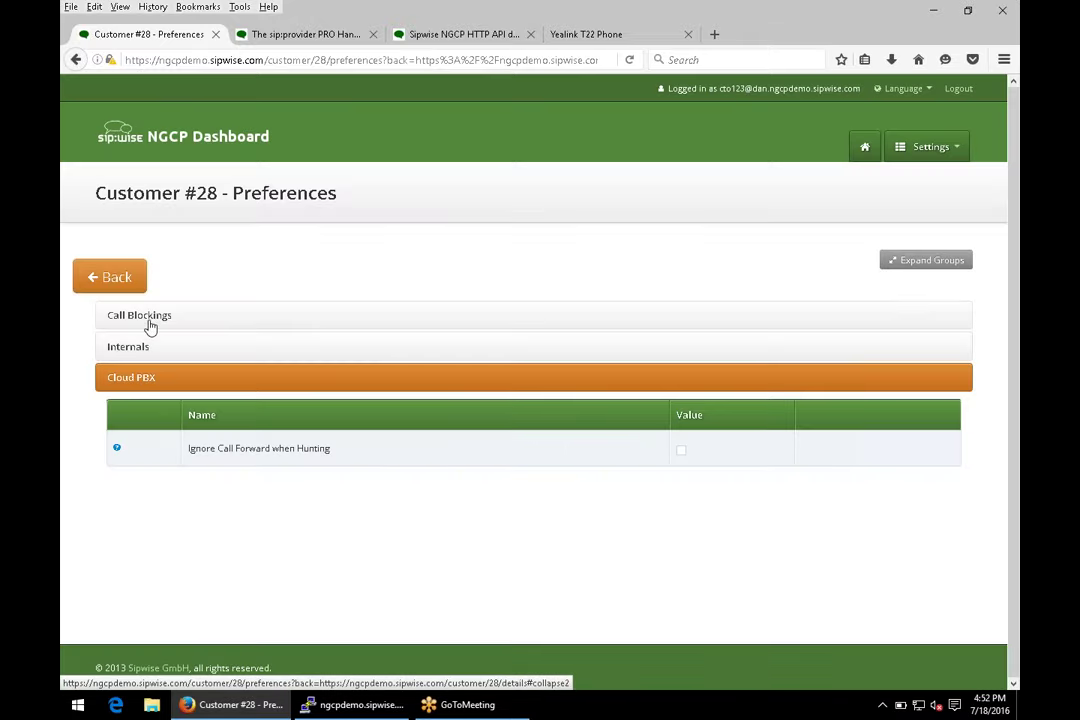
- Reopen Call Blockings to review anonymous inbound call blocking
click(147, 318)
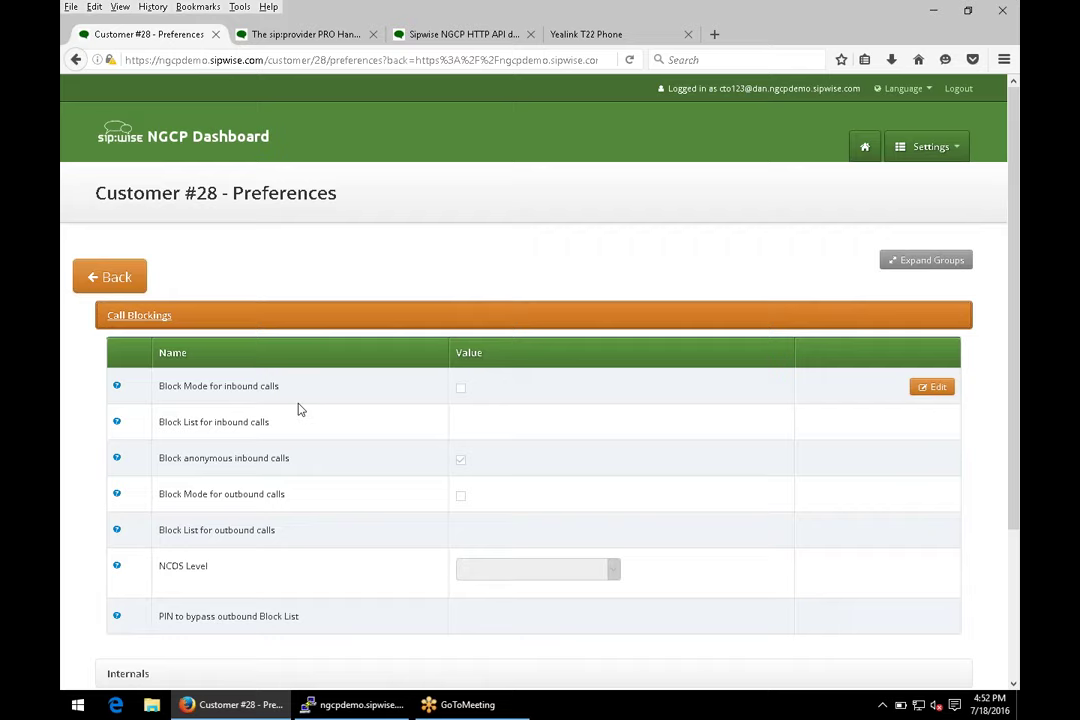
scroll(298, 410, down, 3)
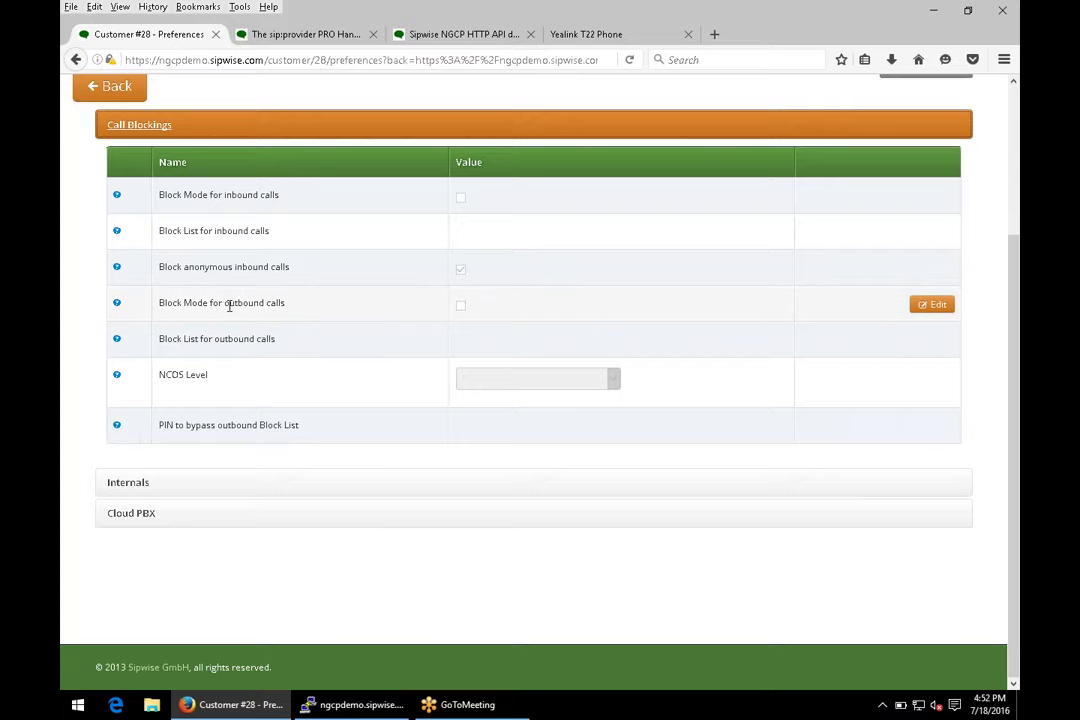
scroll(229, 307, up, 3)
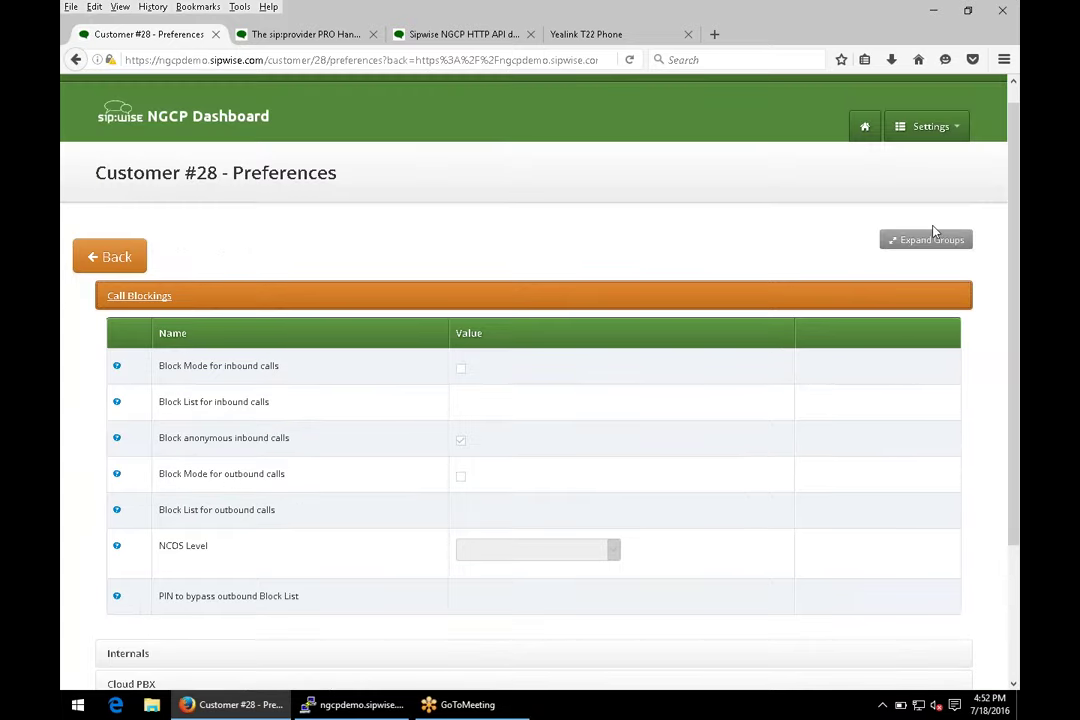
click(933, 130)
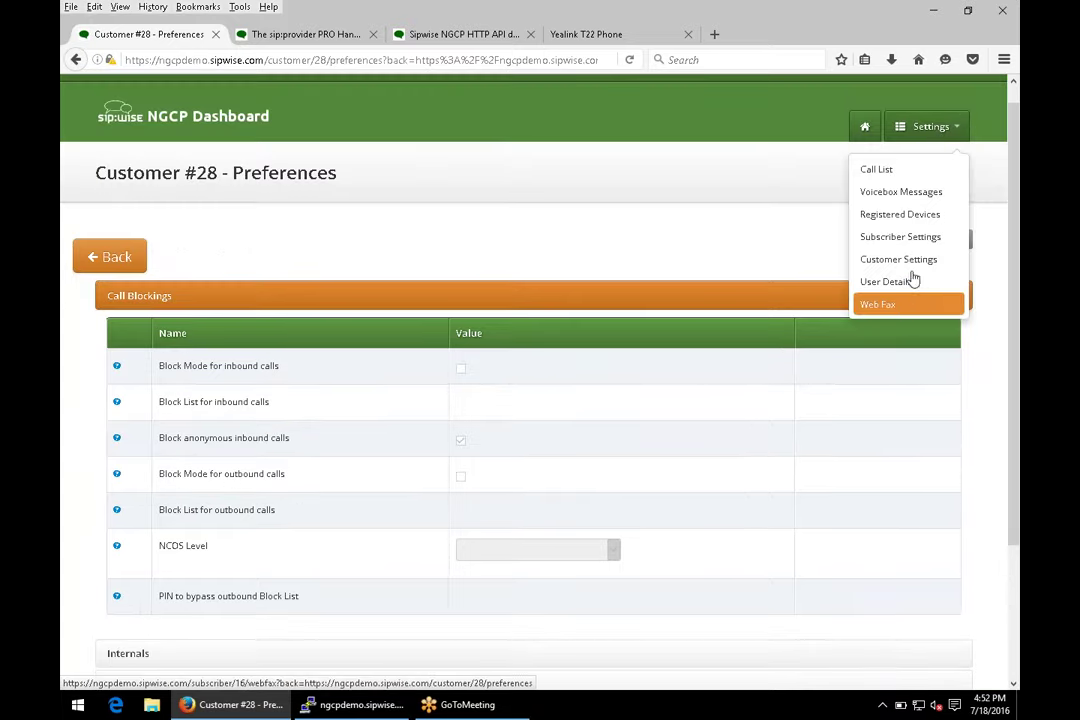
click(865, 128)
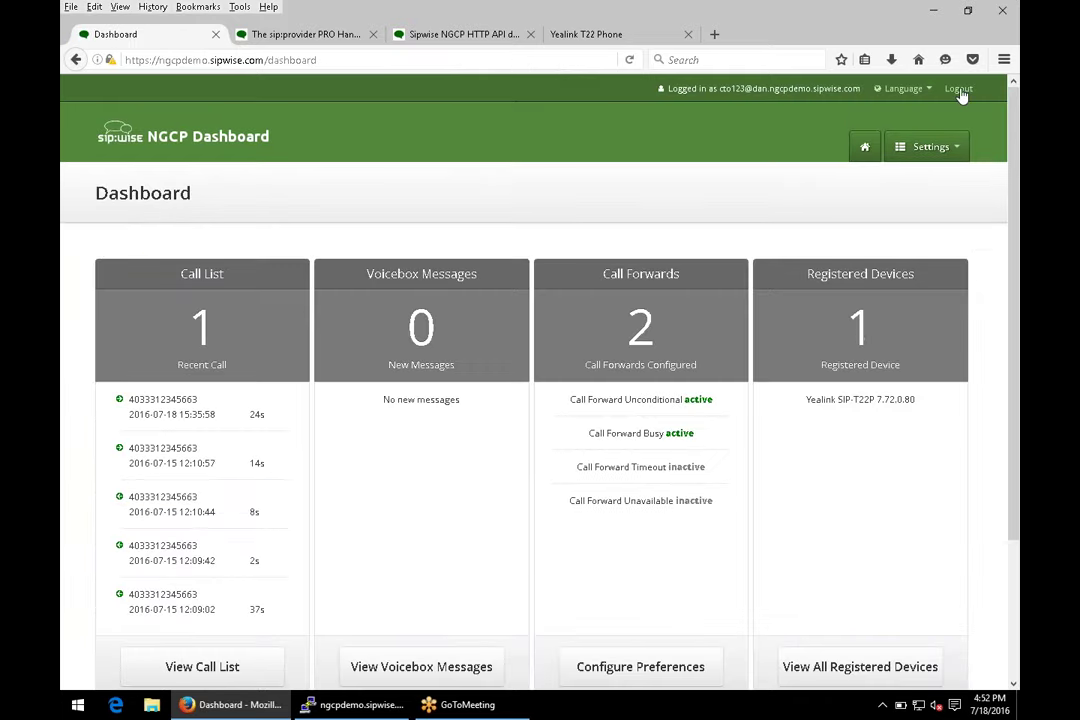
click(958, 90)
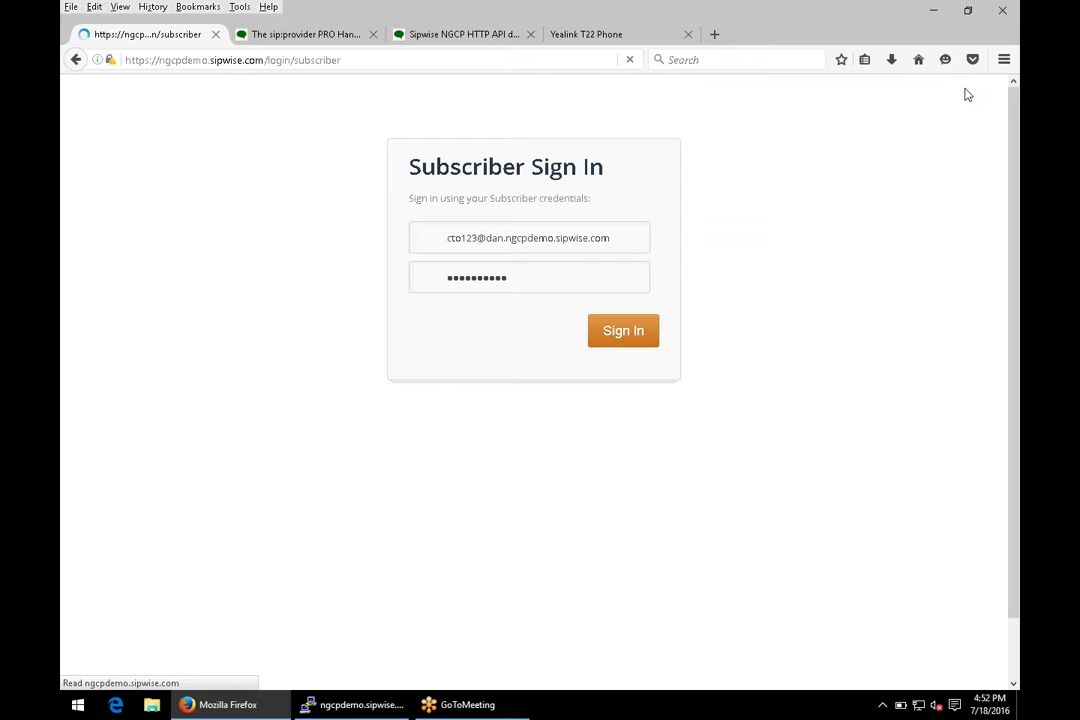
click(357, 63)
click(357, 63)
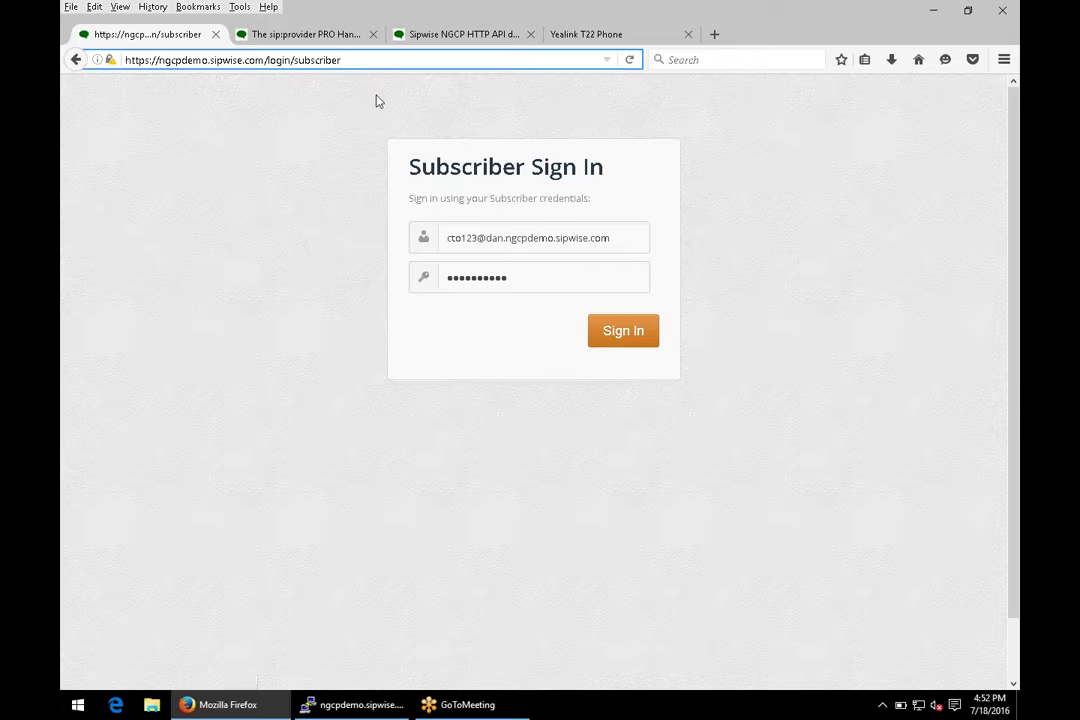
key(BackSpace)
key(BackSpace)
key(BackSpace)
key(BackSpace)
key(BackSpace)
key(BackSpace)
key(BackSpace)
key(BackSpace)
key(BackSpace)
key(BackSpace)
key(BackSpace)
key(BackSpace)
key(BackSpace)
key(BackSpace)
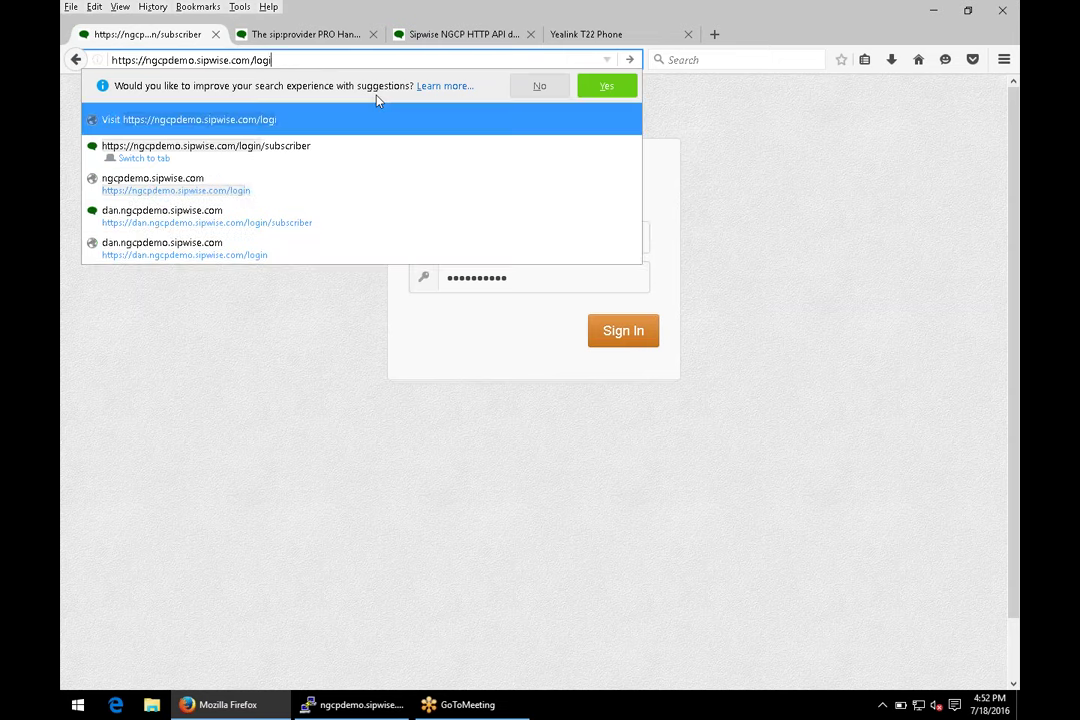
key(BackSpace)
key(BackSpace)
key(BackSpace)
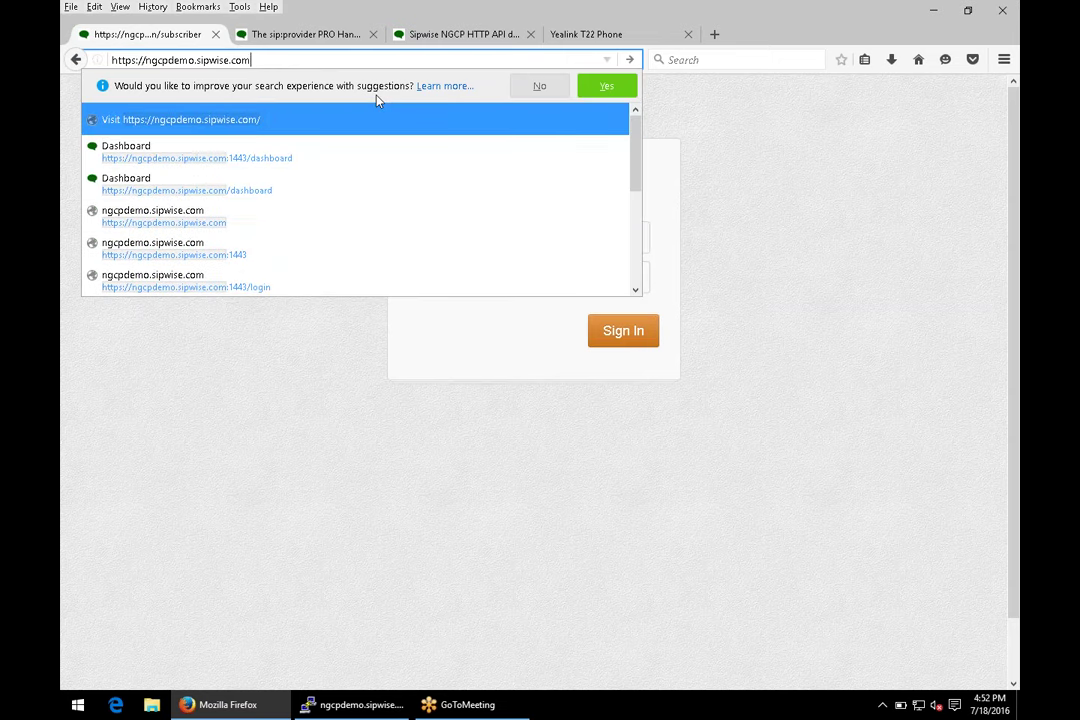
text(:)
text(1443)
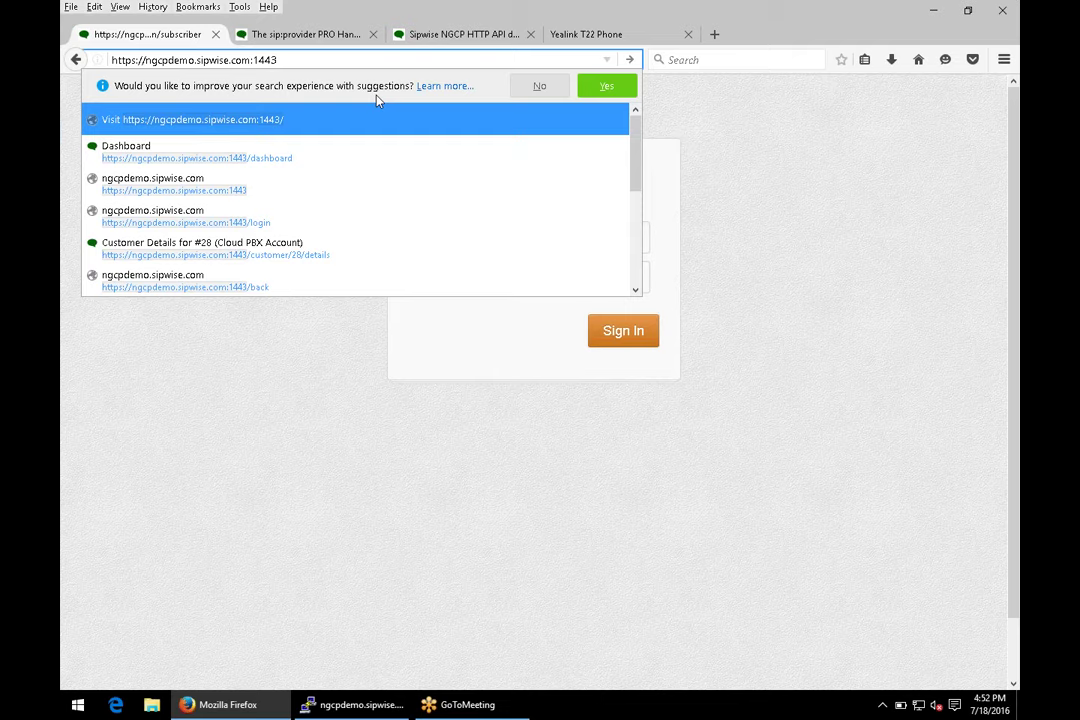
key(Return)
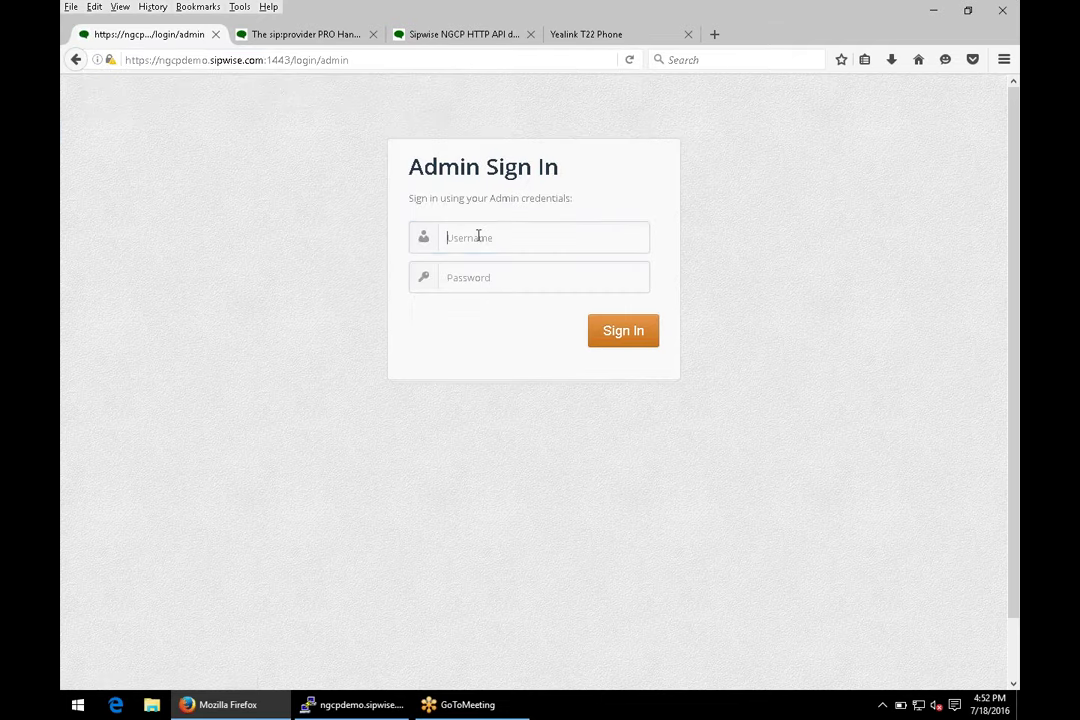
- Sign in with the administrator account, correcting the misspelled username
click(478, 236)
text(administrator)
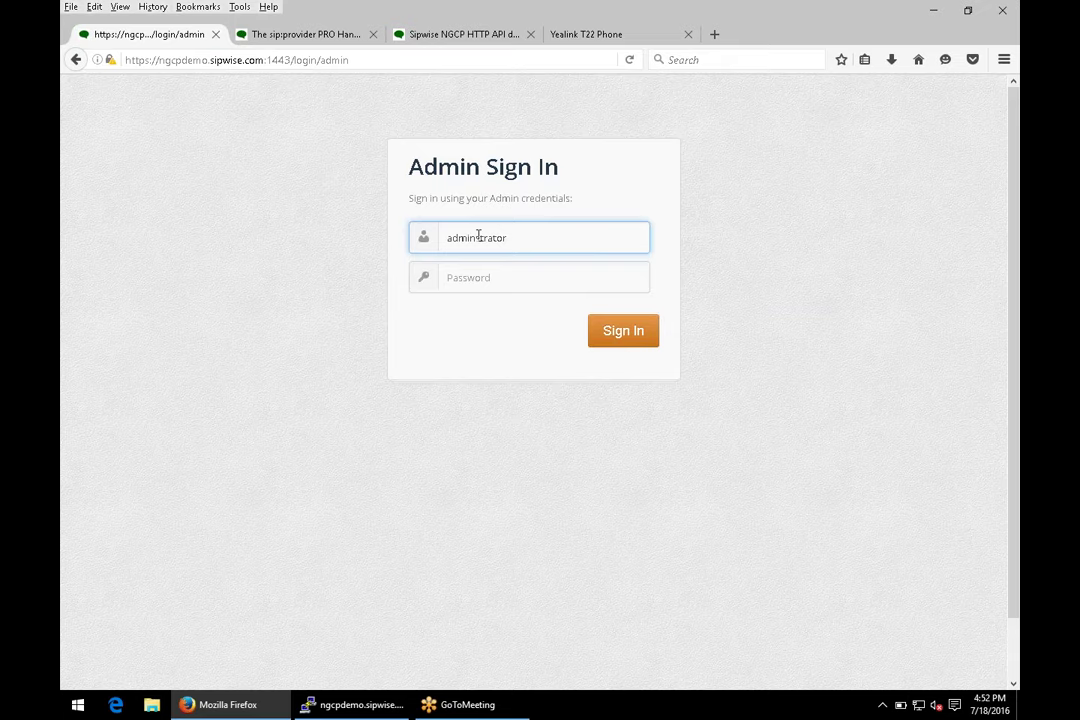
click(506, 277)
double_click(516, 238)
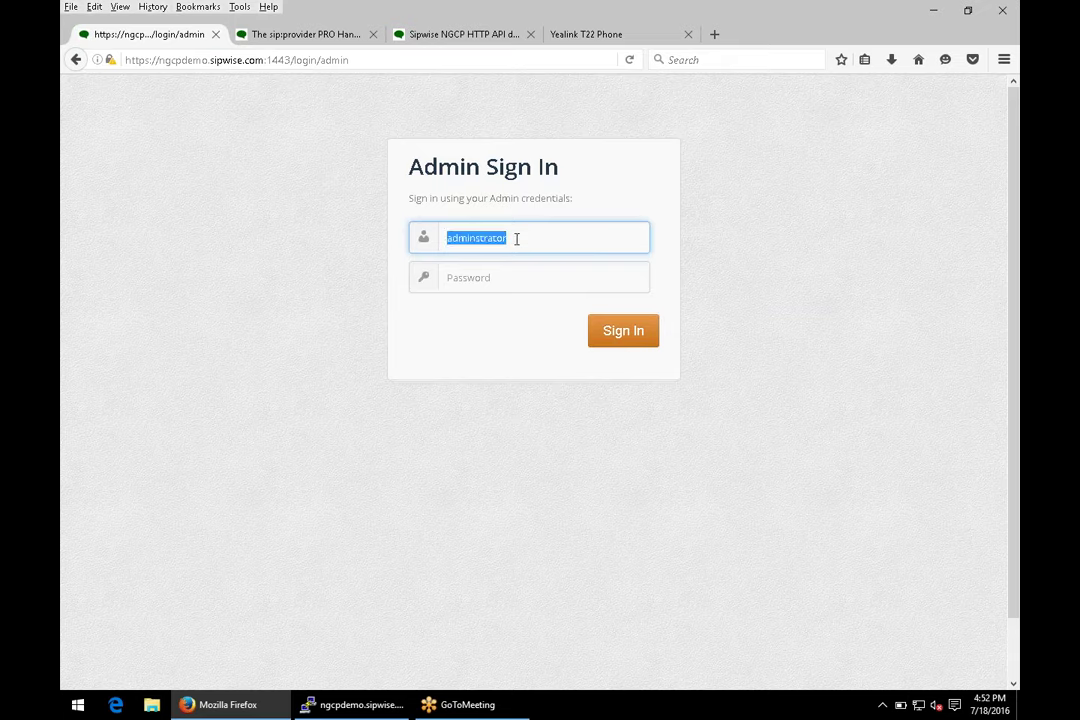
text(adminstrator)
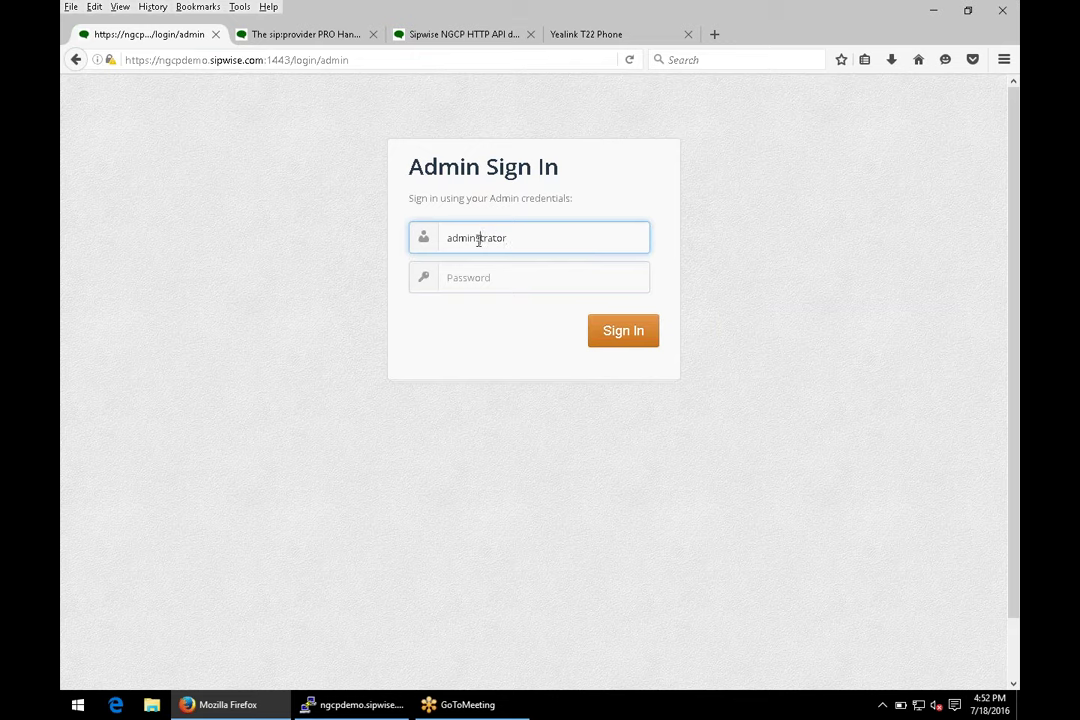
click(477, 238)
text(i)
click(480, 258)
click(632, 334)
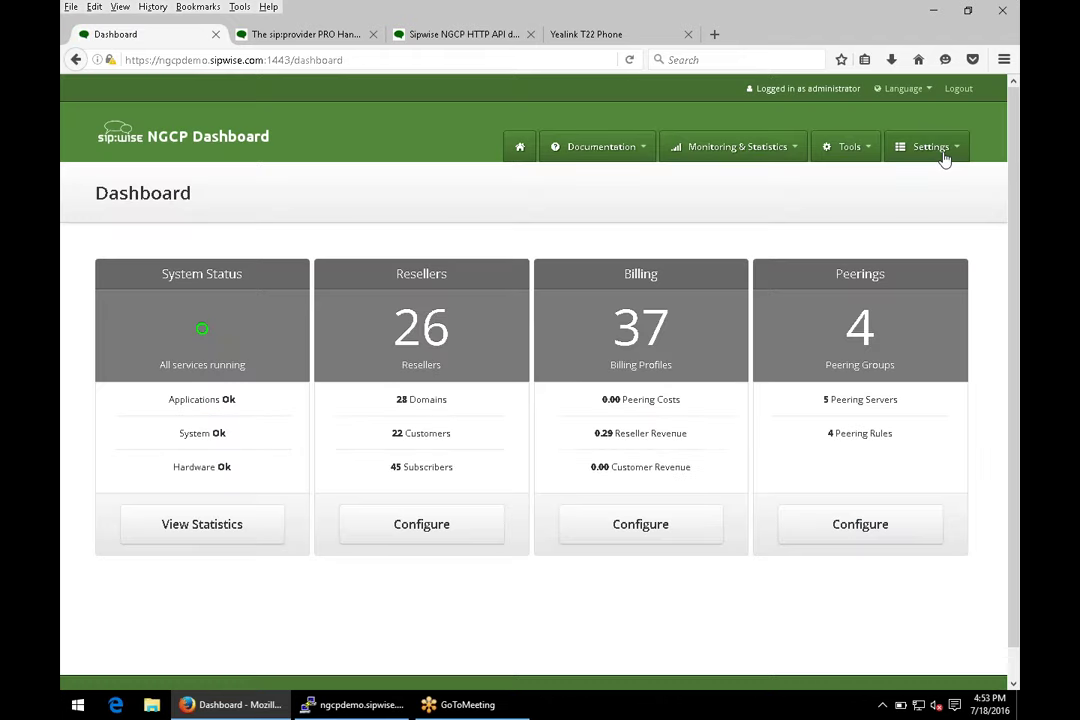
- From the Resellers list, open the details of the reseller with contract 26
click(932, 149)
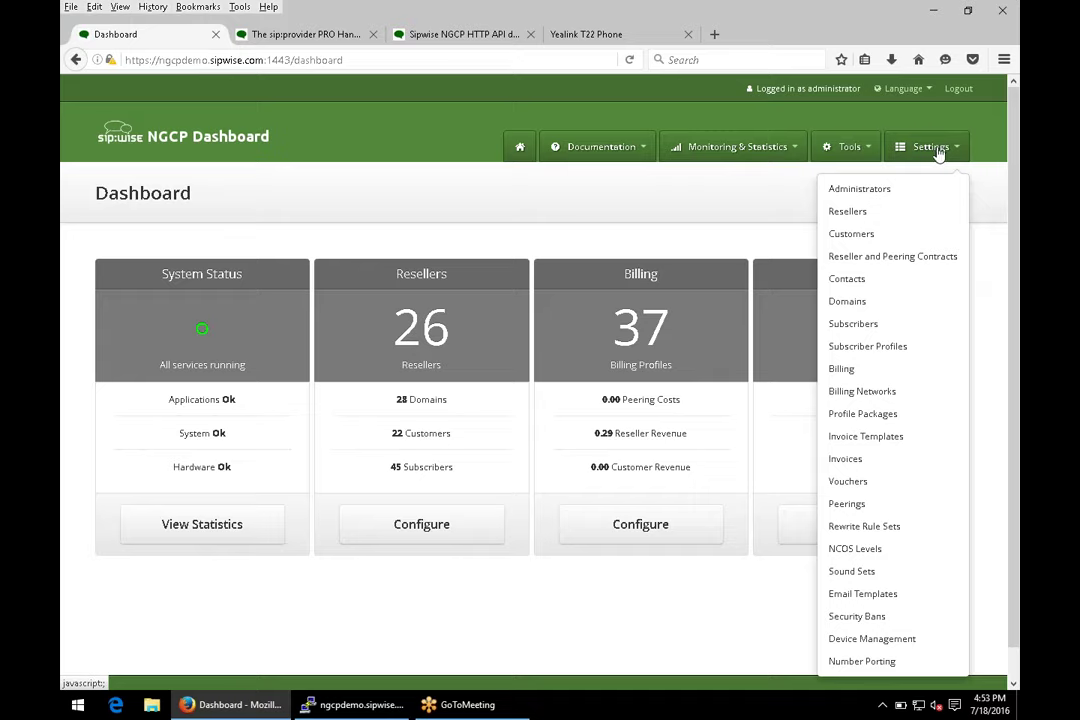
click(857, 217)
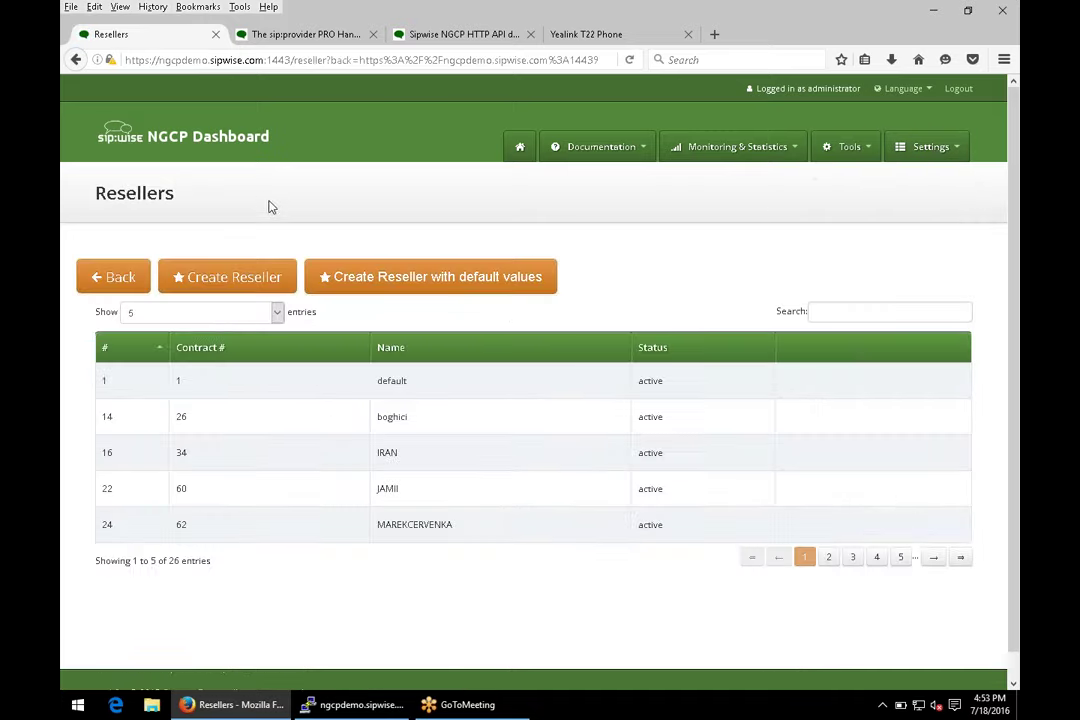
click(944, 421)
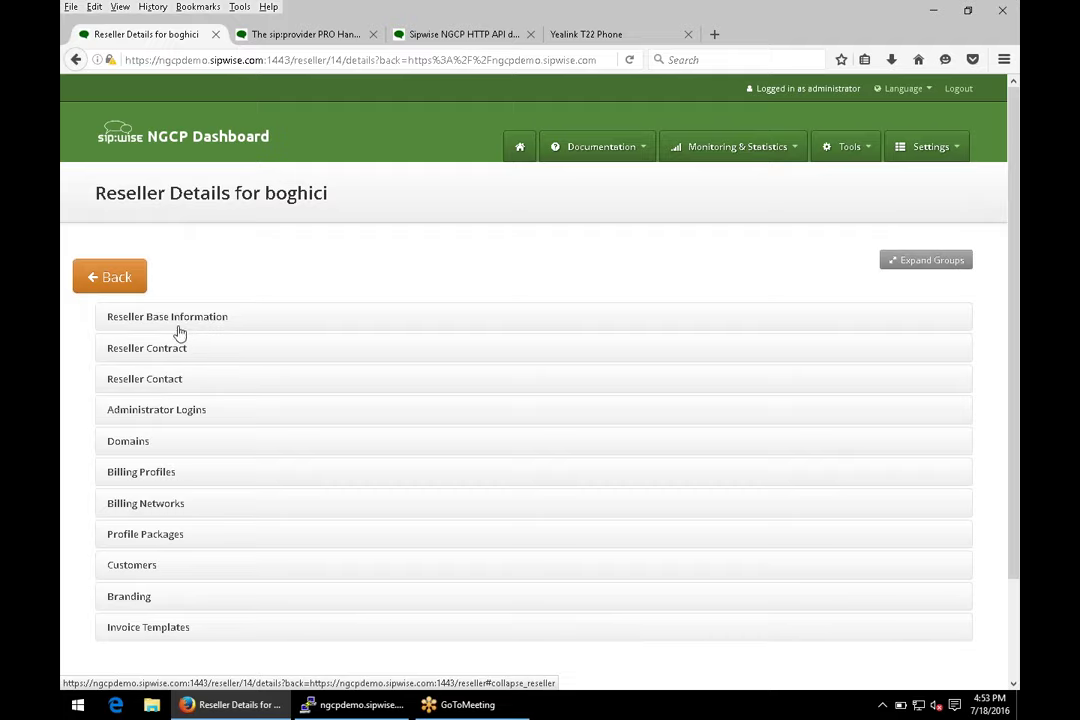
- Open Cloud PBX customer #28 from the reseller, then its subscriber with extension 33
click(149, 569)
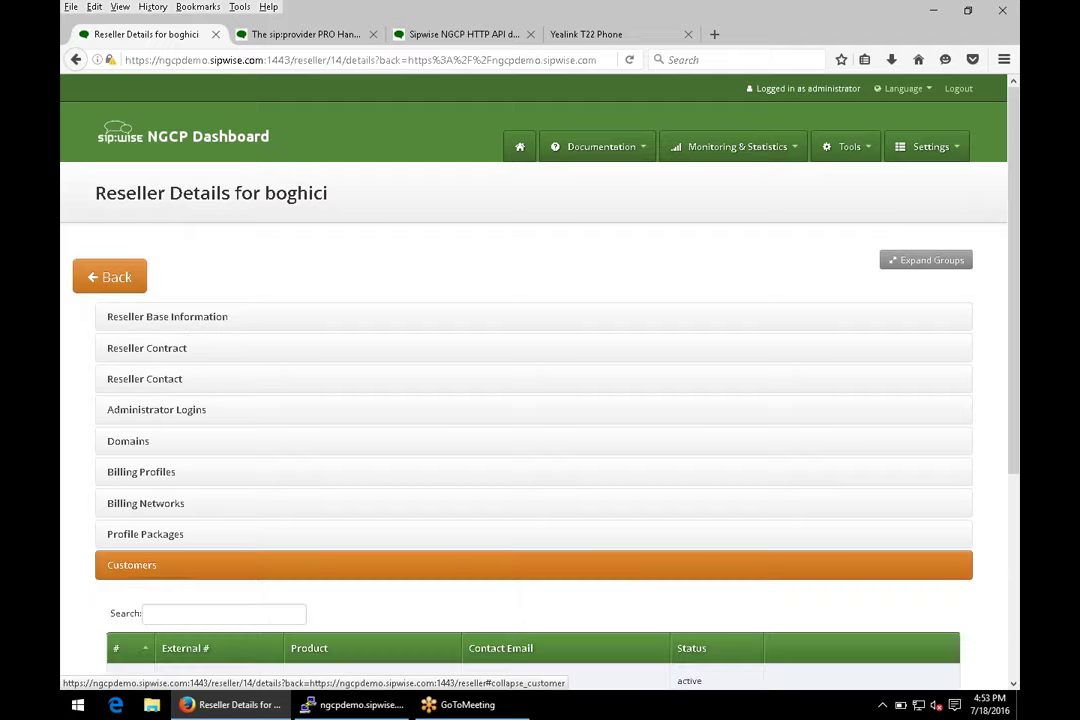
scroll(253, 368, down, 5)
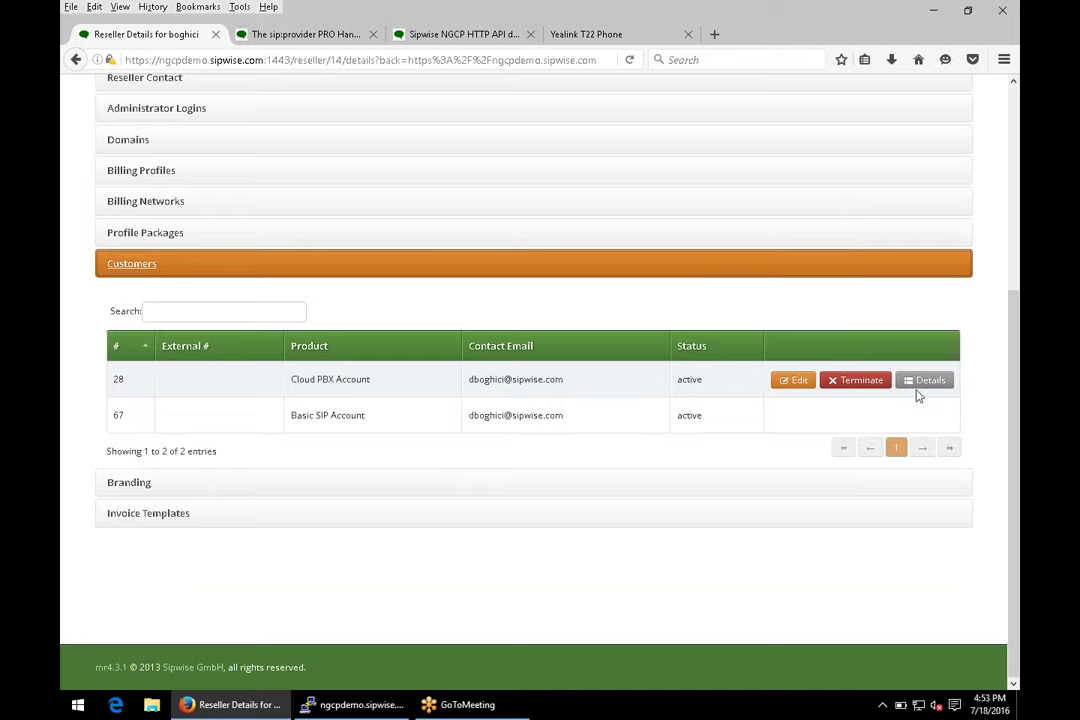
click(927, 384)
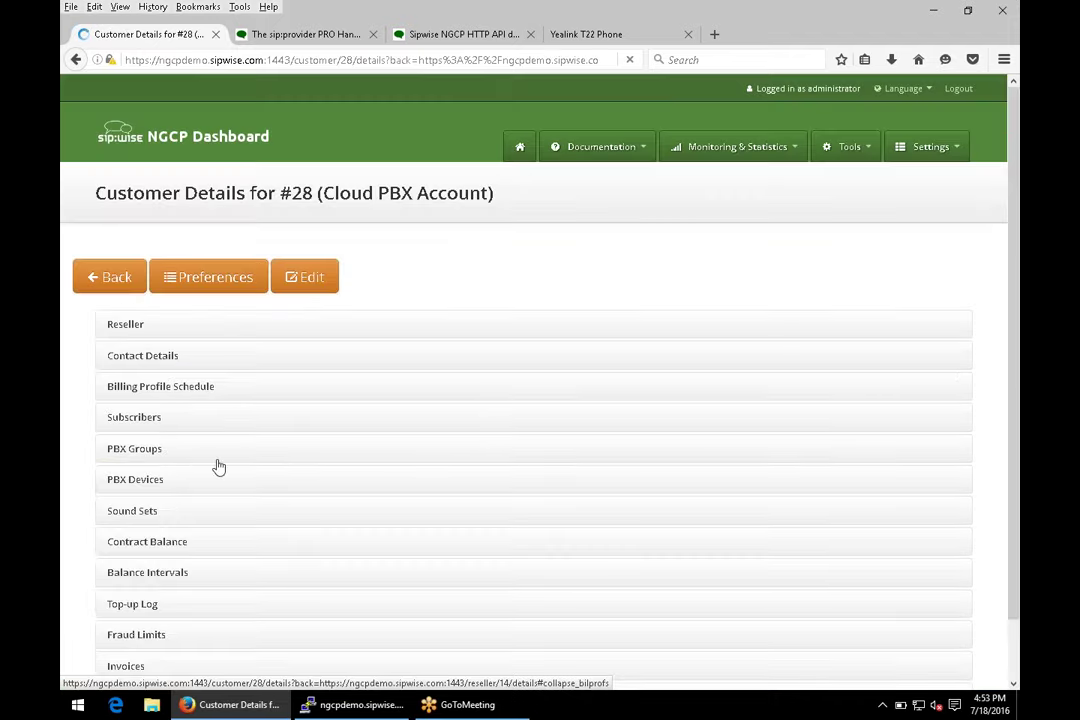
click(195, 422)
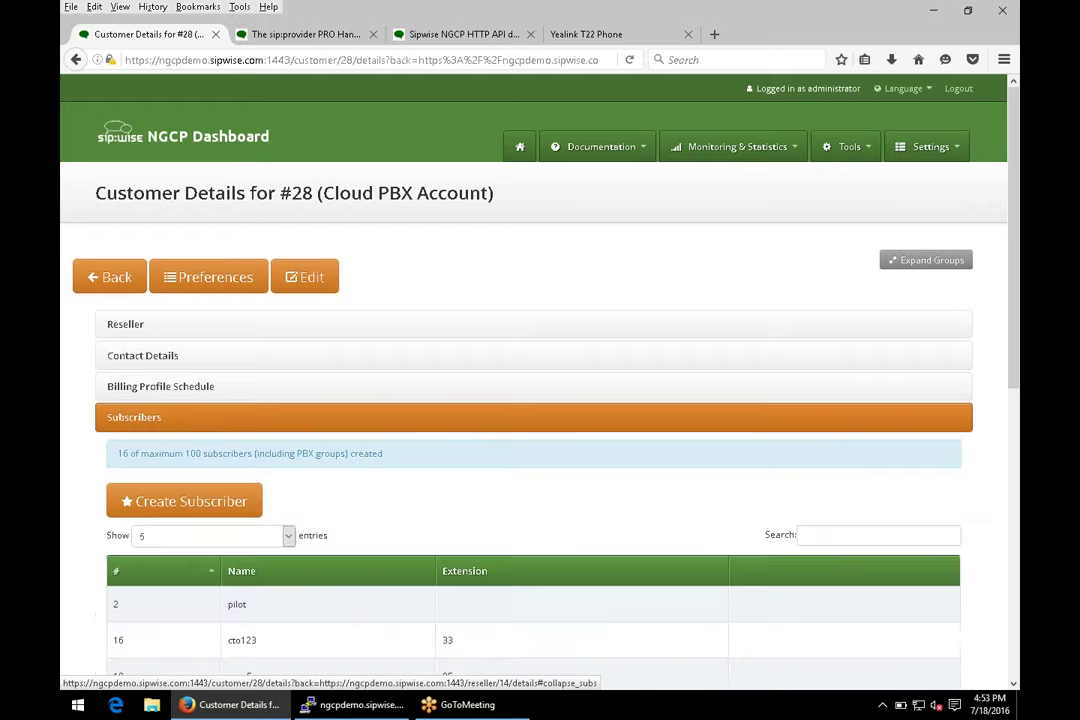
scroll(521, 410, down, 2)
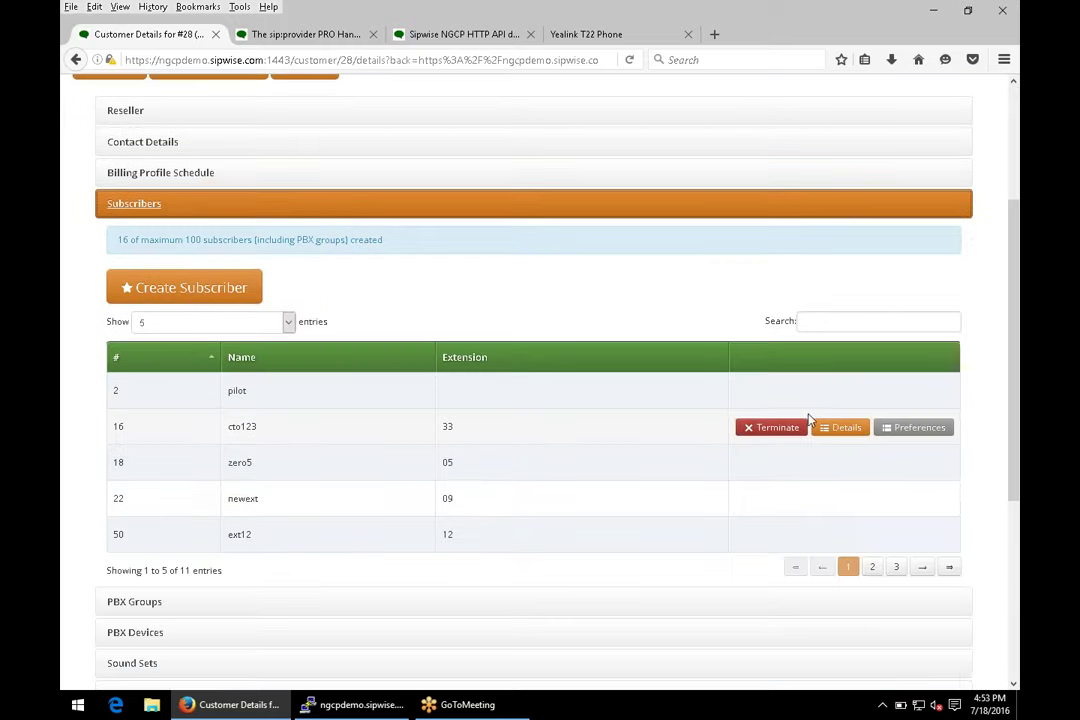
click(846, 428)
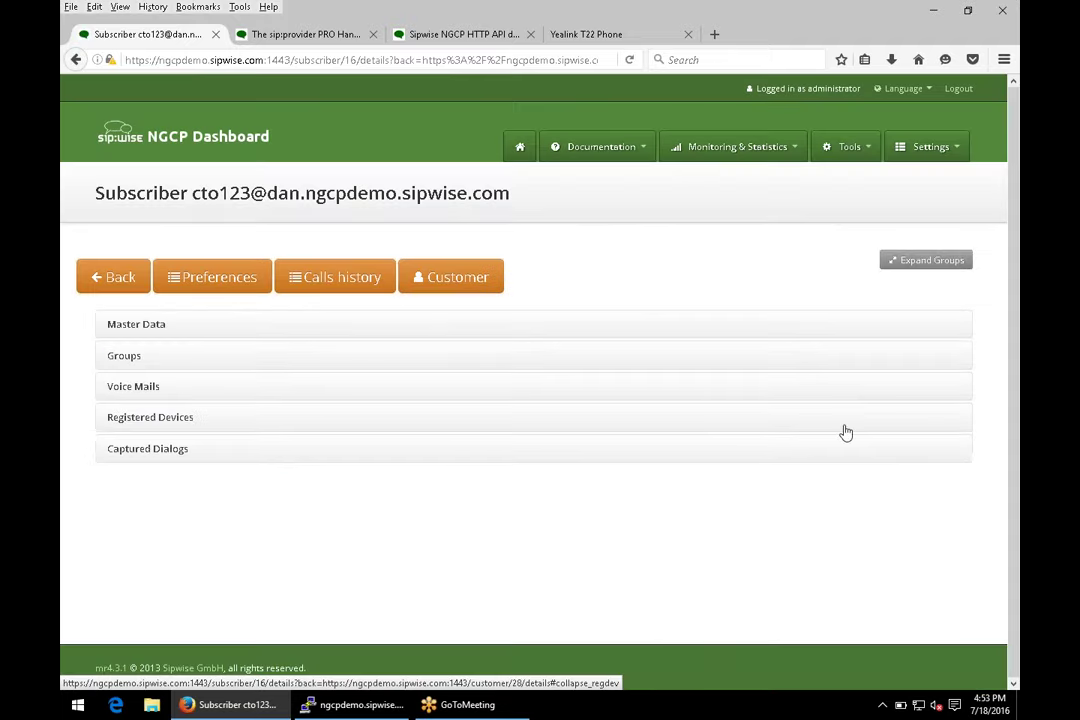
- Check the registered Yealink SIP-T22P 7.72.0.80 user agent, then bring up the sngrep terminal
click(147, 420)
drag(164, 558, 281, 572)
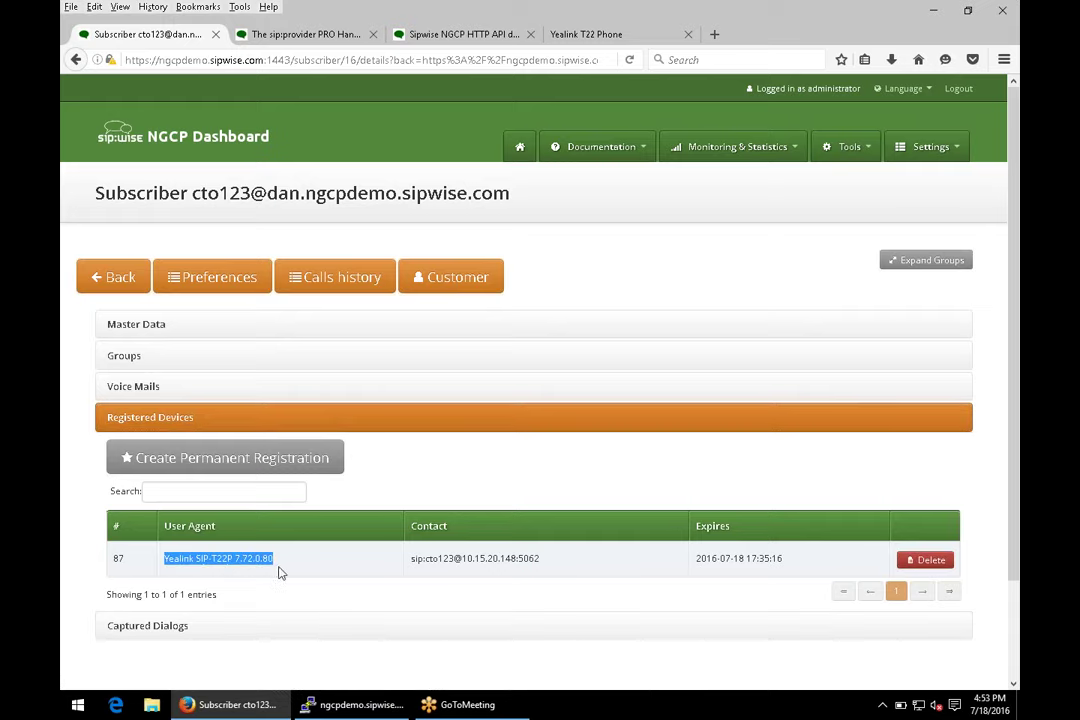
click(505, 572)
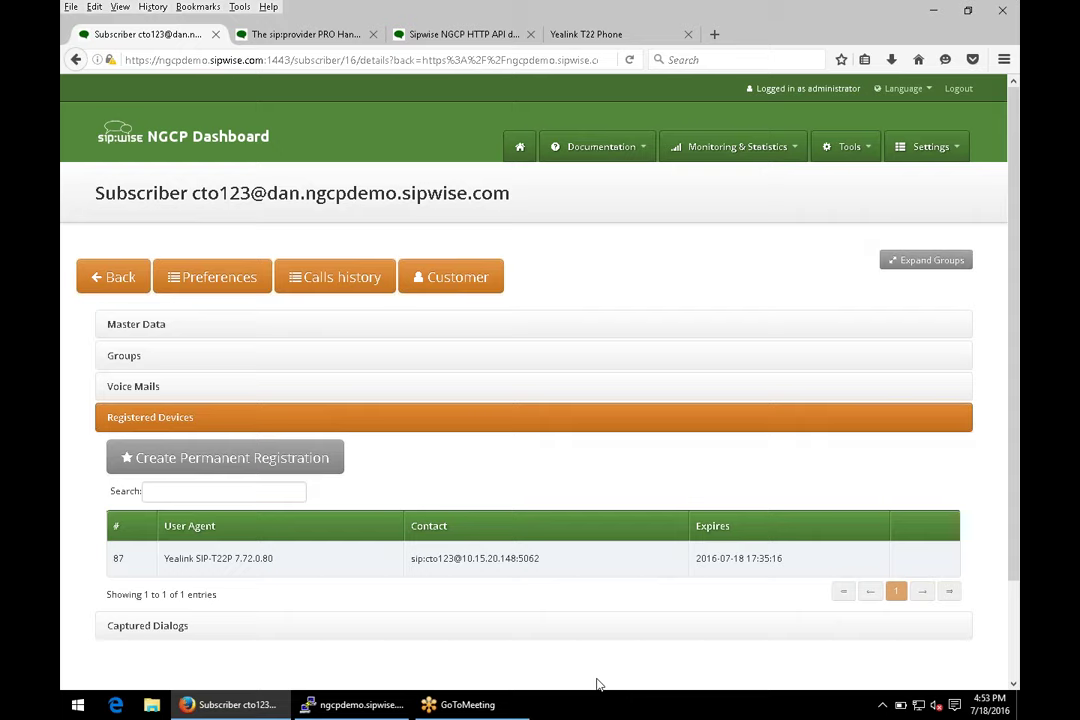
click(355, 704)
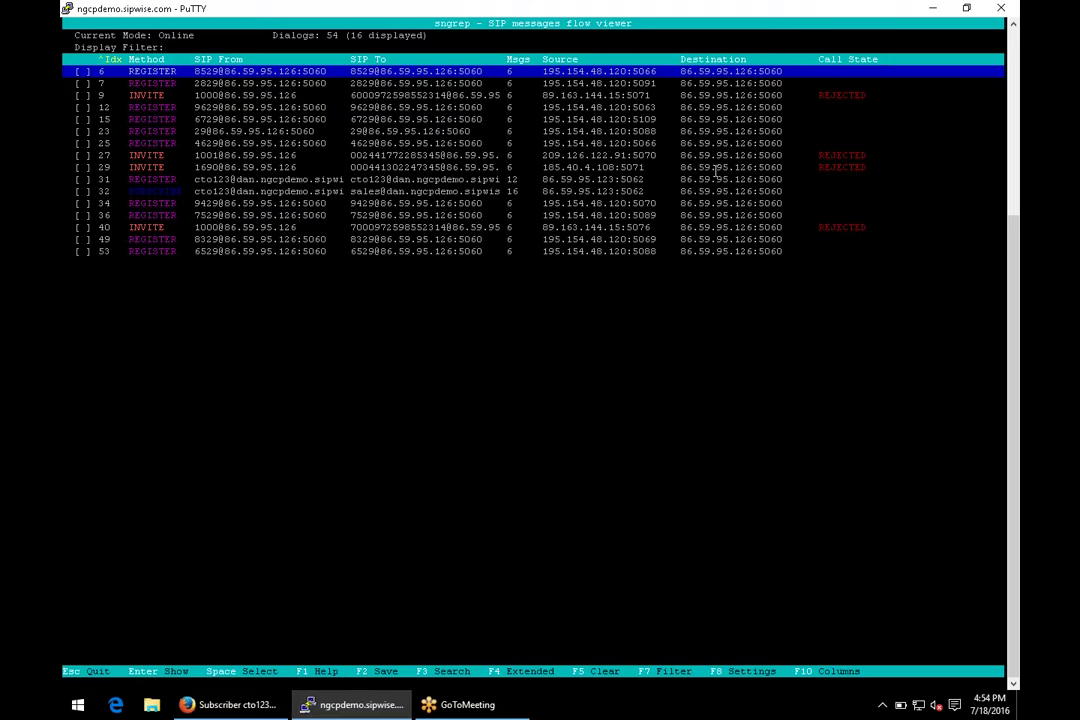
key(Down)
key(Down)
key(Down)
key(Down)
key(Down)
key(Down)
key(Down)
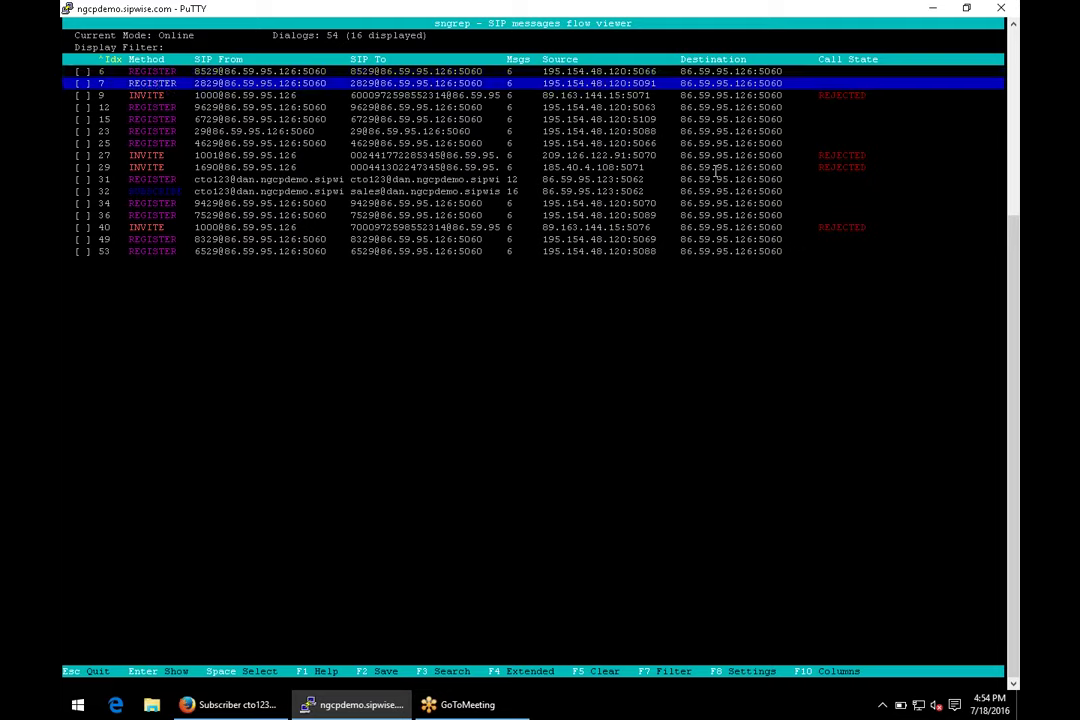
key(Down)
key(Down)
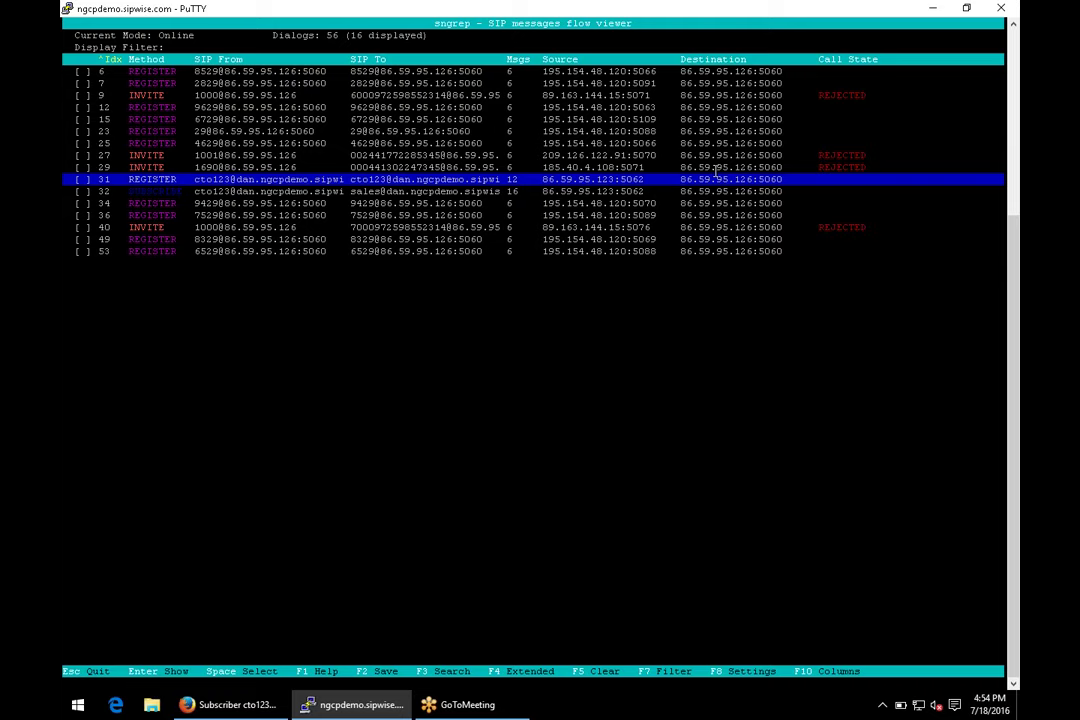
key(Return)
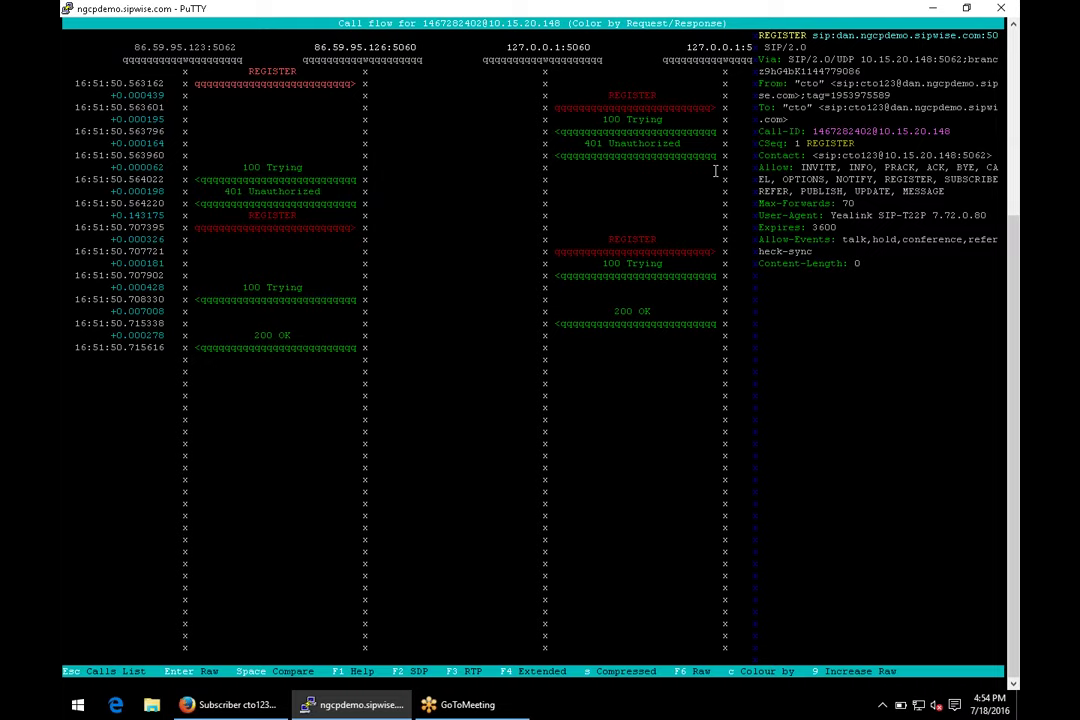
key(Return)
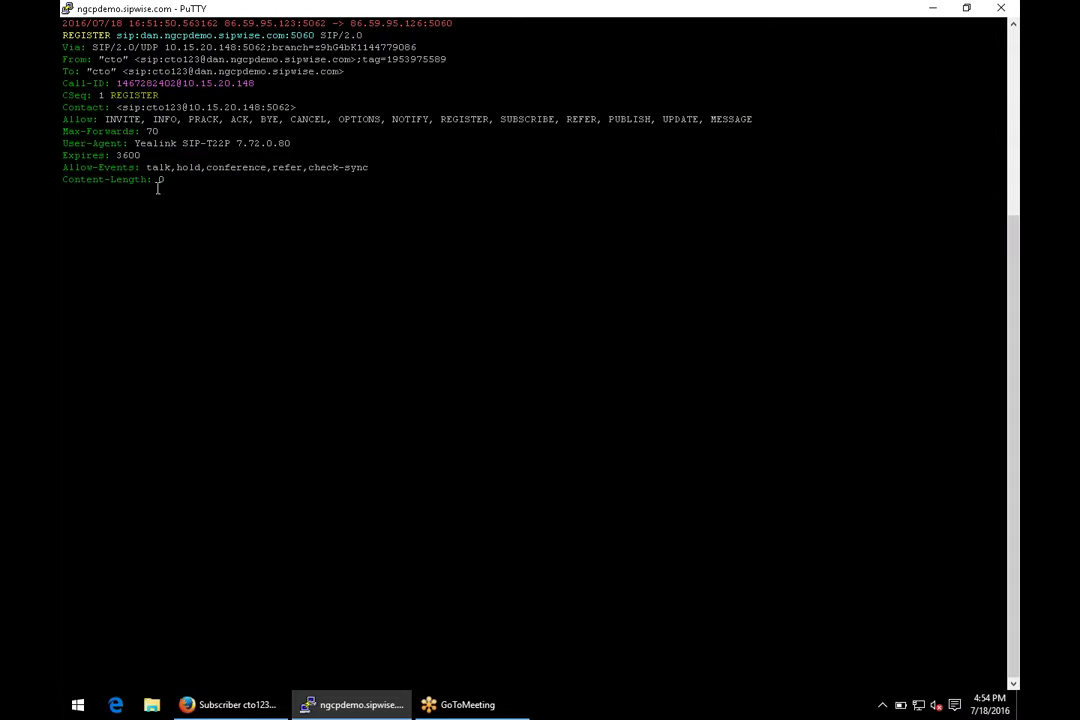
drag(134, 143, 229, 148)
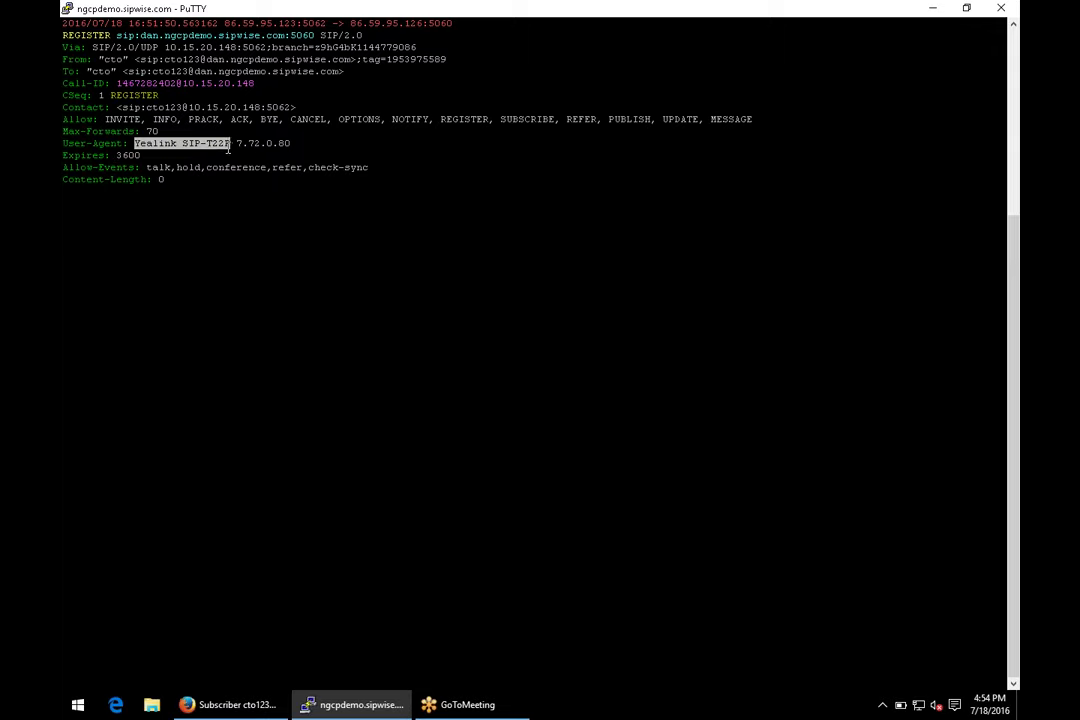
click(230, 150)
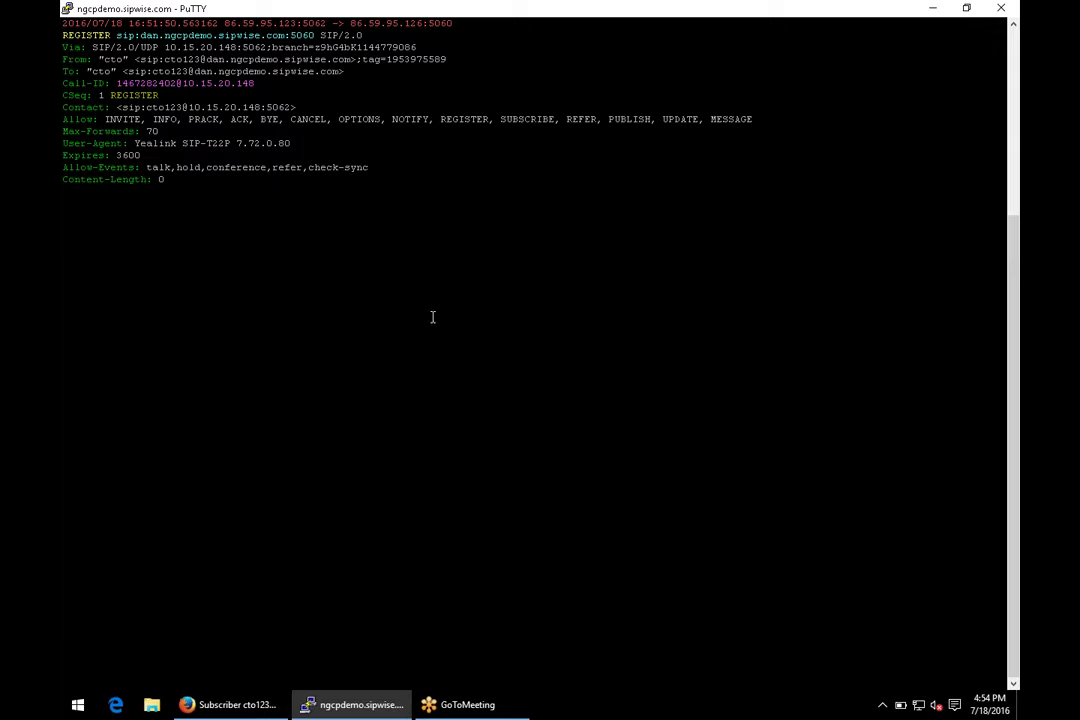
key(Escape)
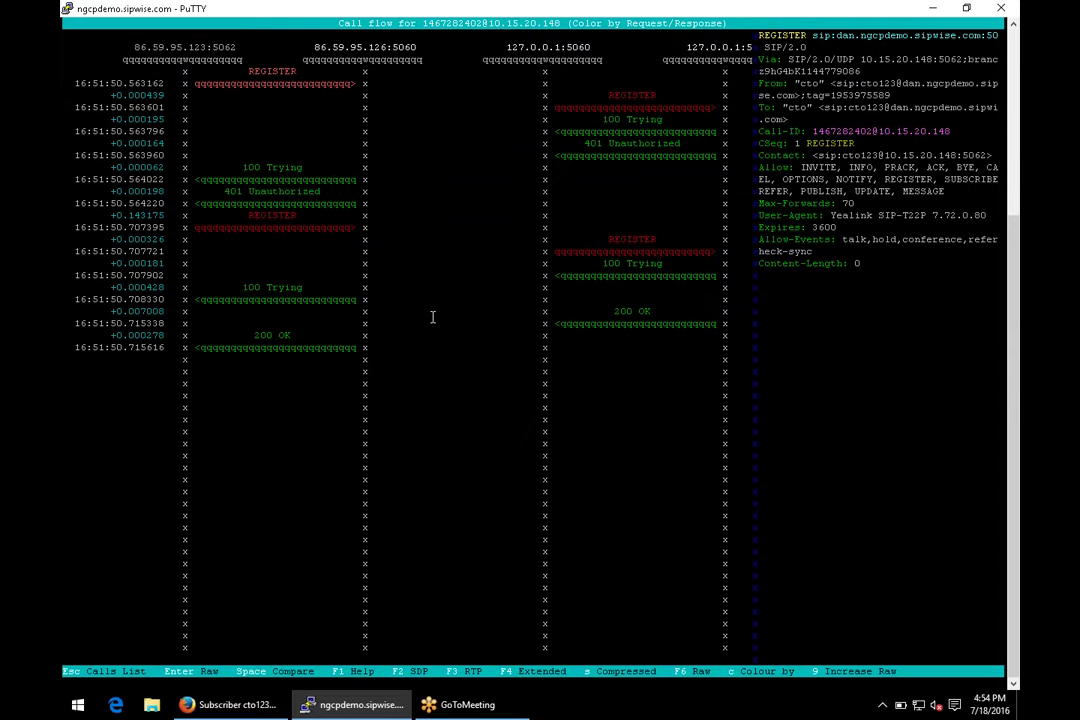
key(Escape)
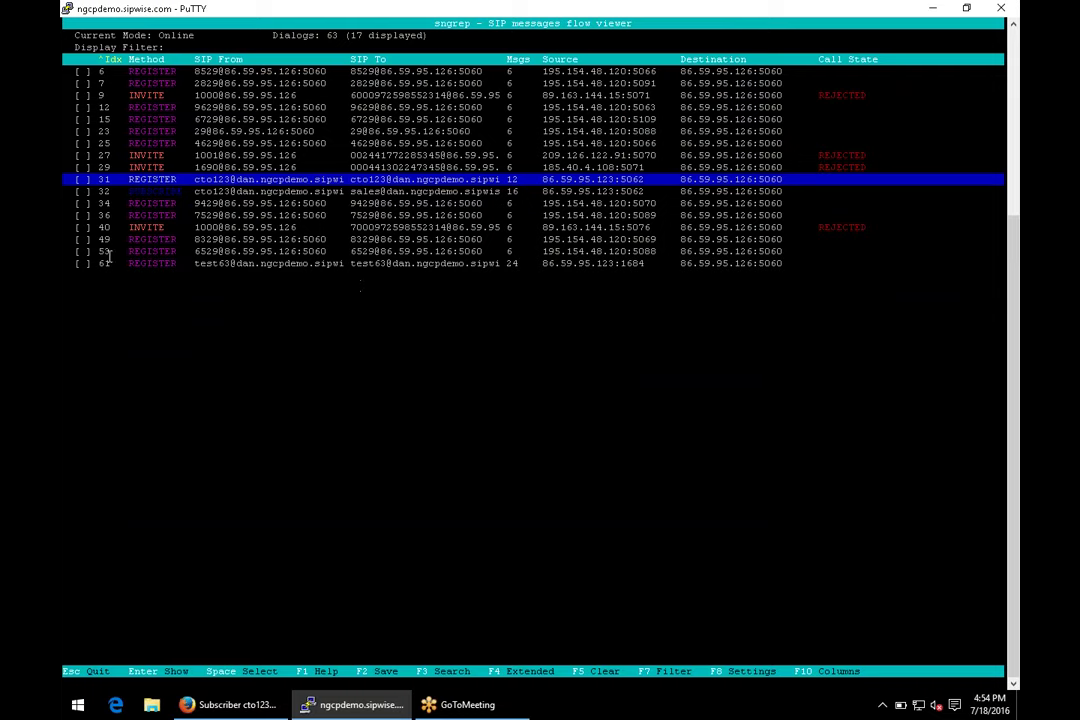
double_click(310, 263)
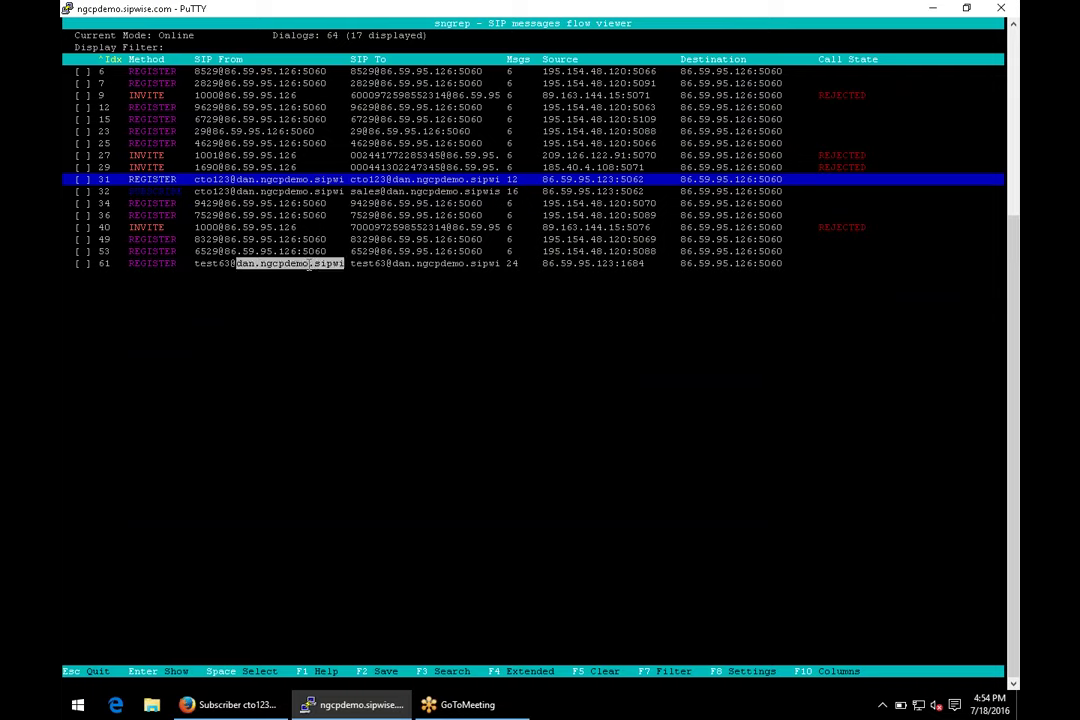
key(Down)
key(Down)
key(Down)
key(Down)
key(Down)
key(Down)
key(Down)
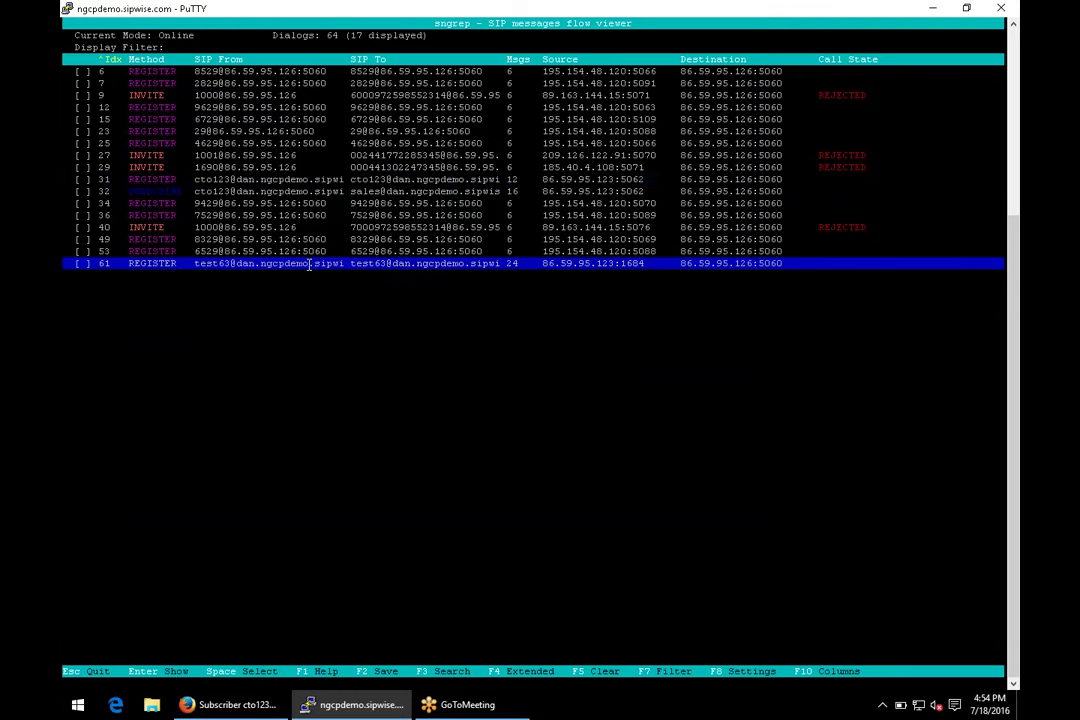
key(Return)
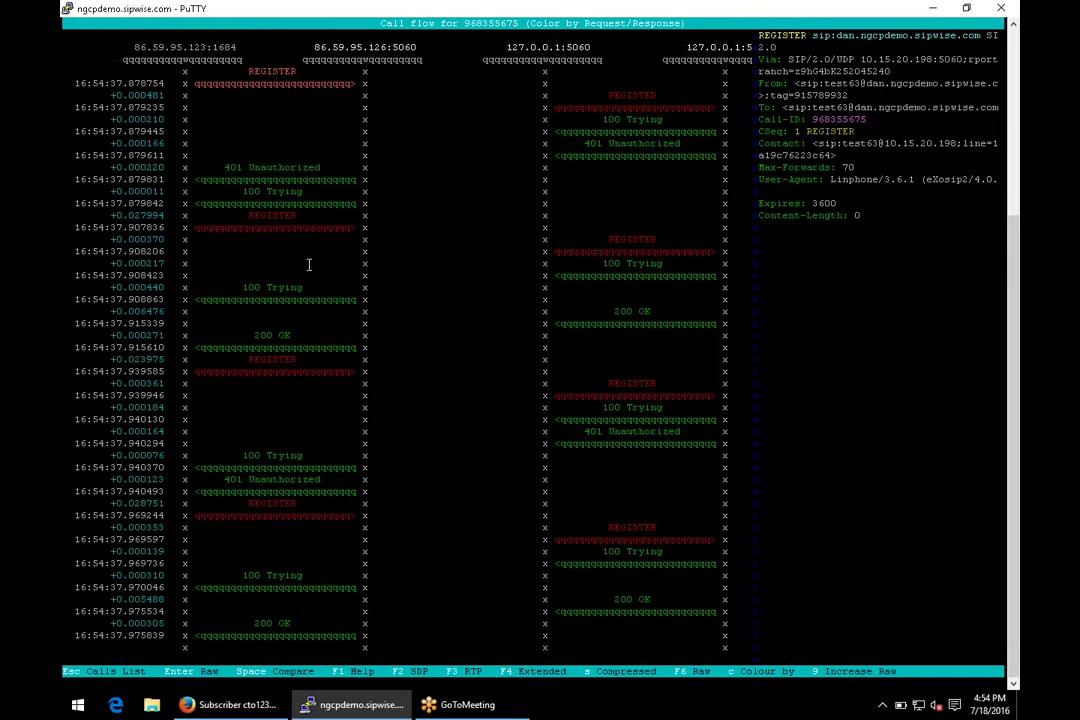
key(Return)
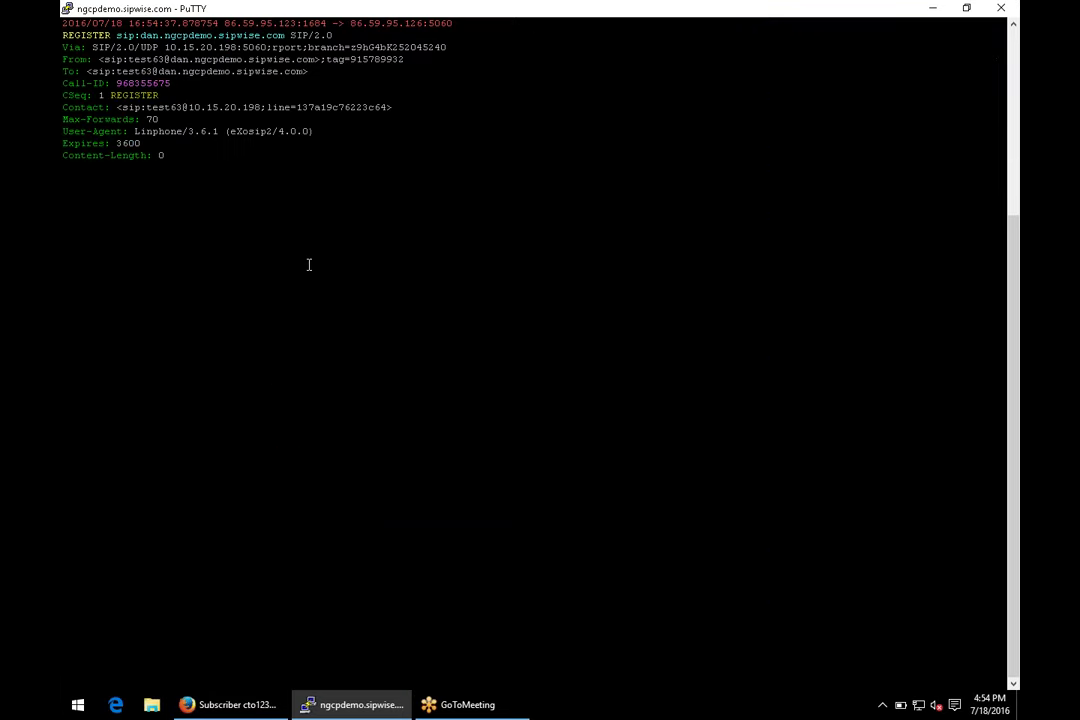
key(Escape)
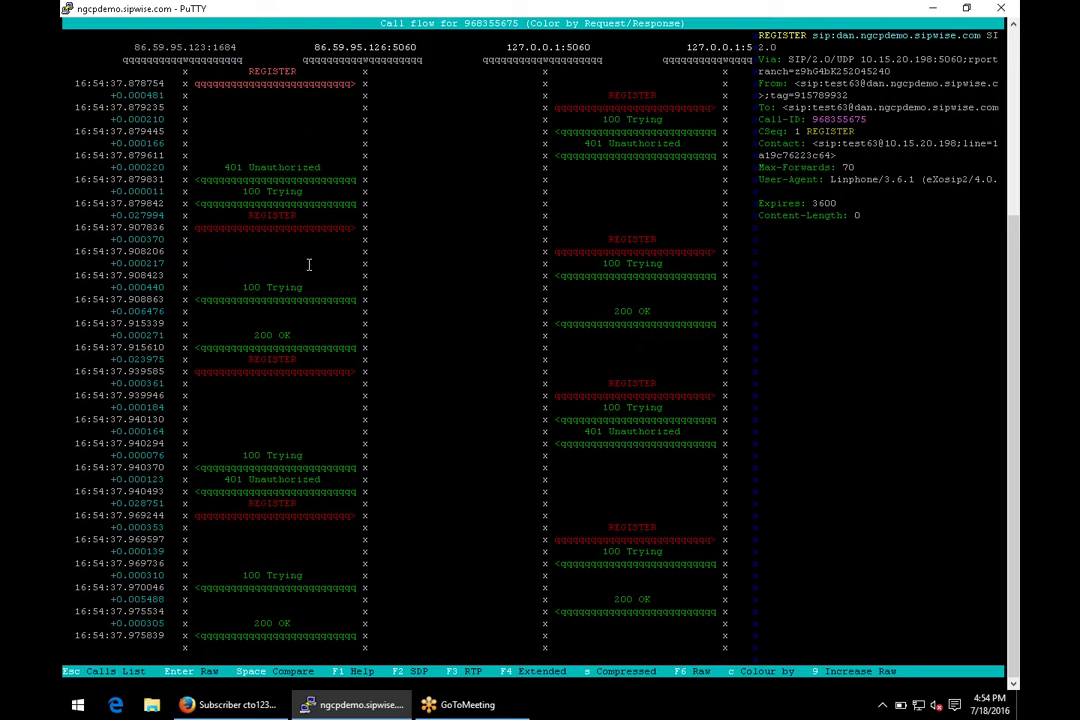
key(Escape)
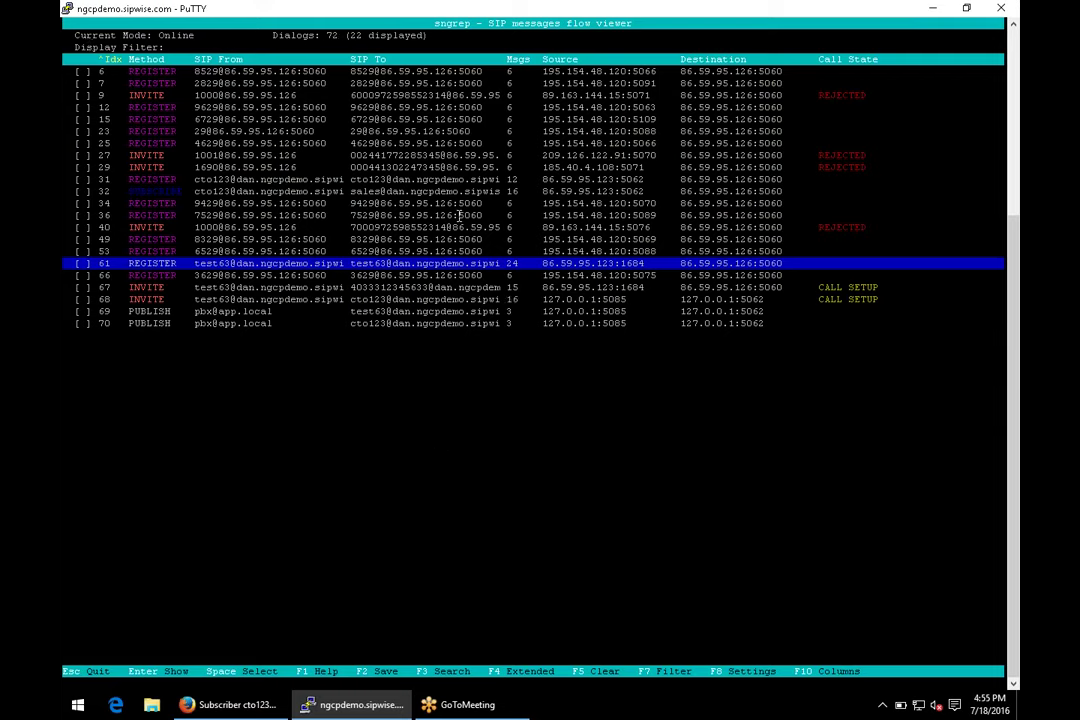
key(Down)
key(Down)
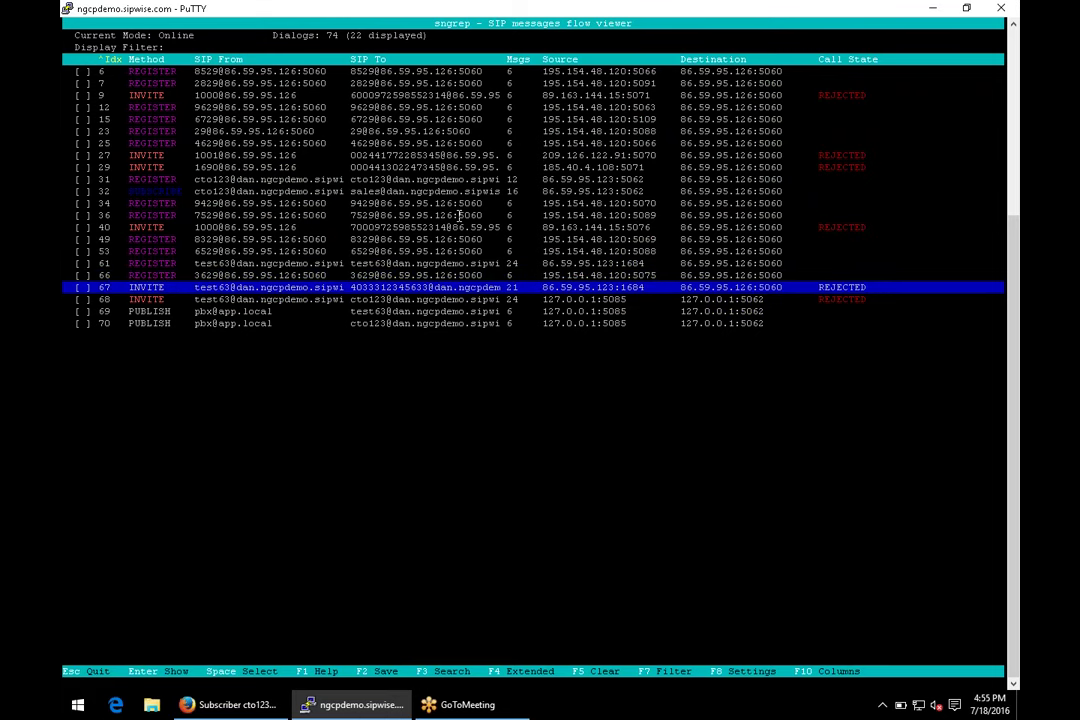
key(Return)
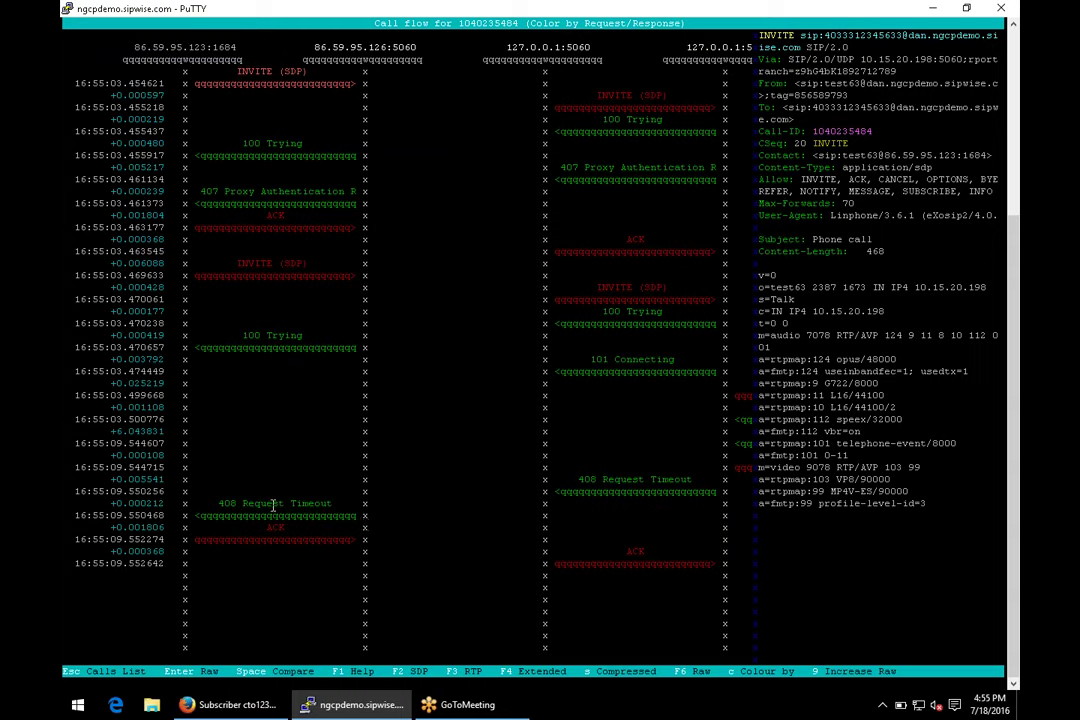
key(Down)
key(Down)
key(Down)
key(Down)
key(Down)
key(Down)
key(Down)
key(Down)
key(Down)
key(Down)
key(Down)
key(Down)
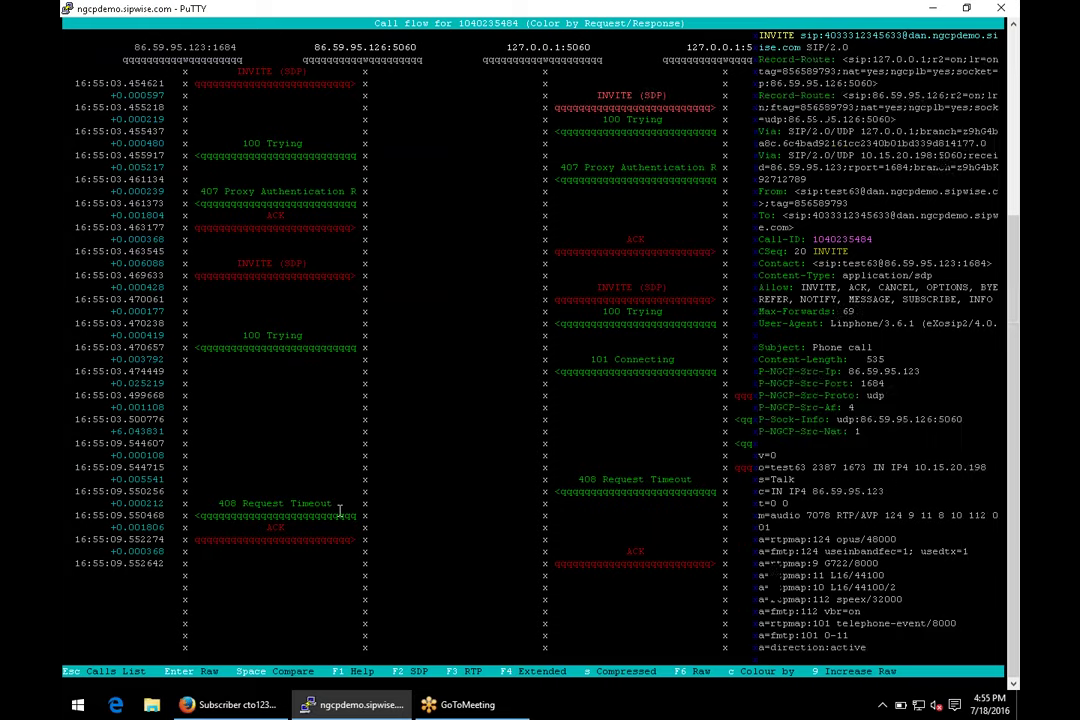
key(Down)
key(Down)
key(Down)
key(Down)
key(Down)
key(Down)
key(Down)
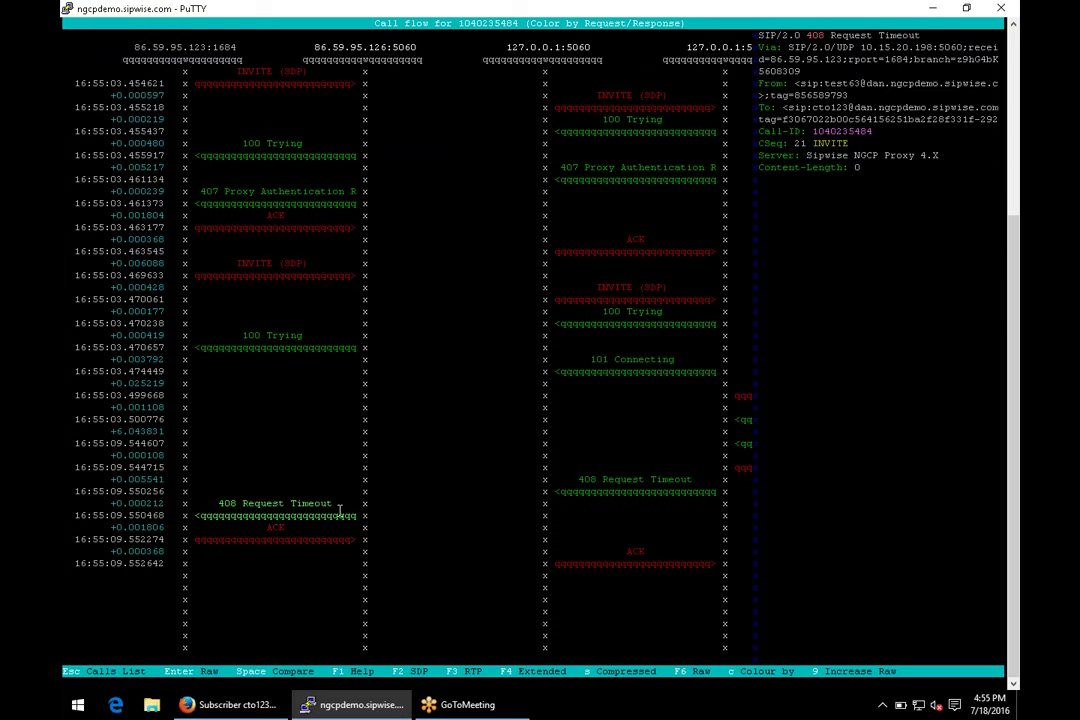
key(Return)
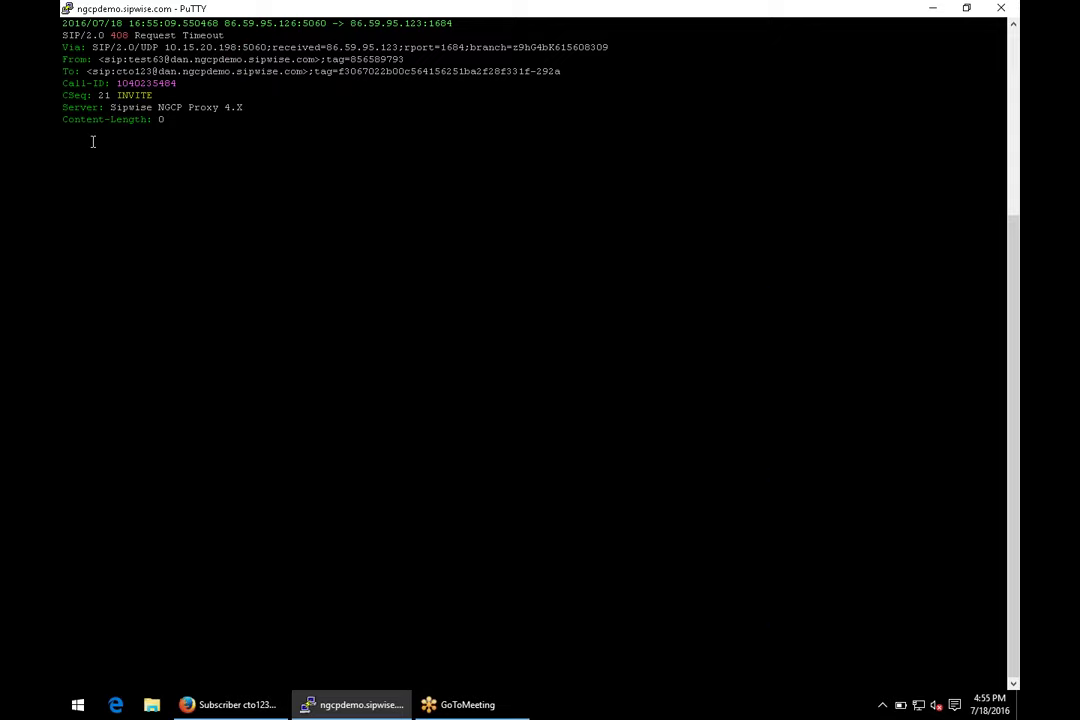
drag(110, 36, 191, 36)
click(239, 62)
key(Escape)
key(Escape)
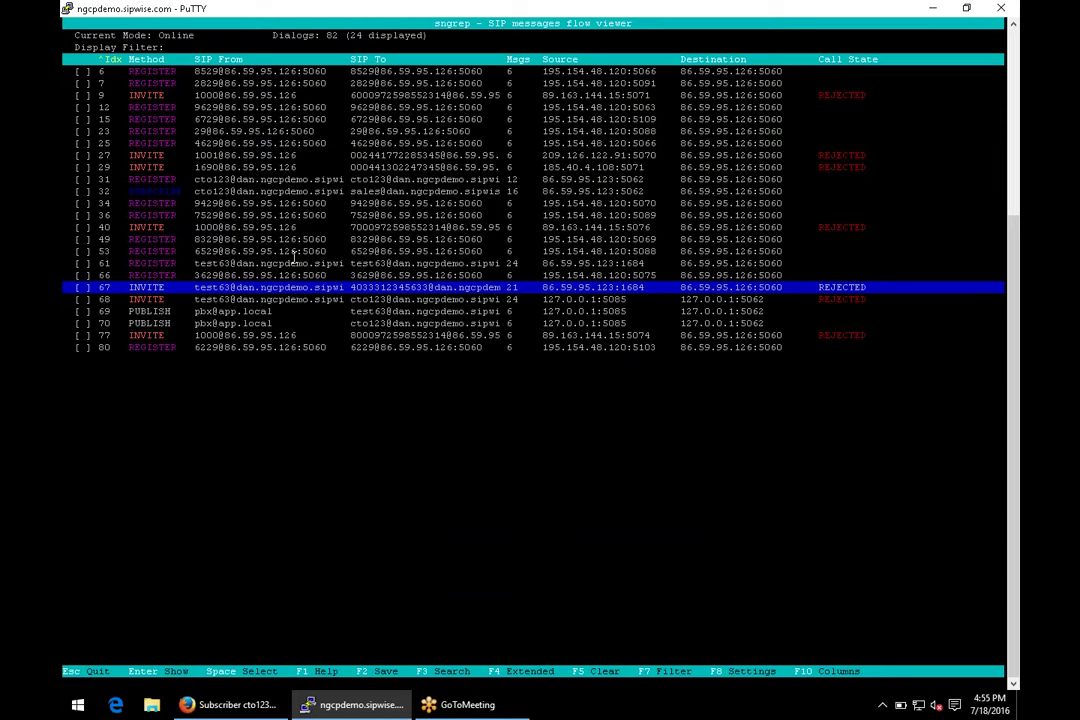
- Return to customer #28, show 50 subscribers per page, and open test63's details
click(230, 704)
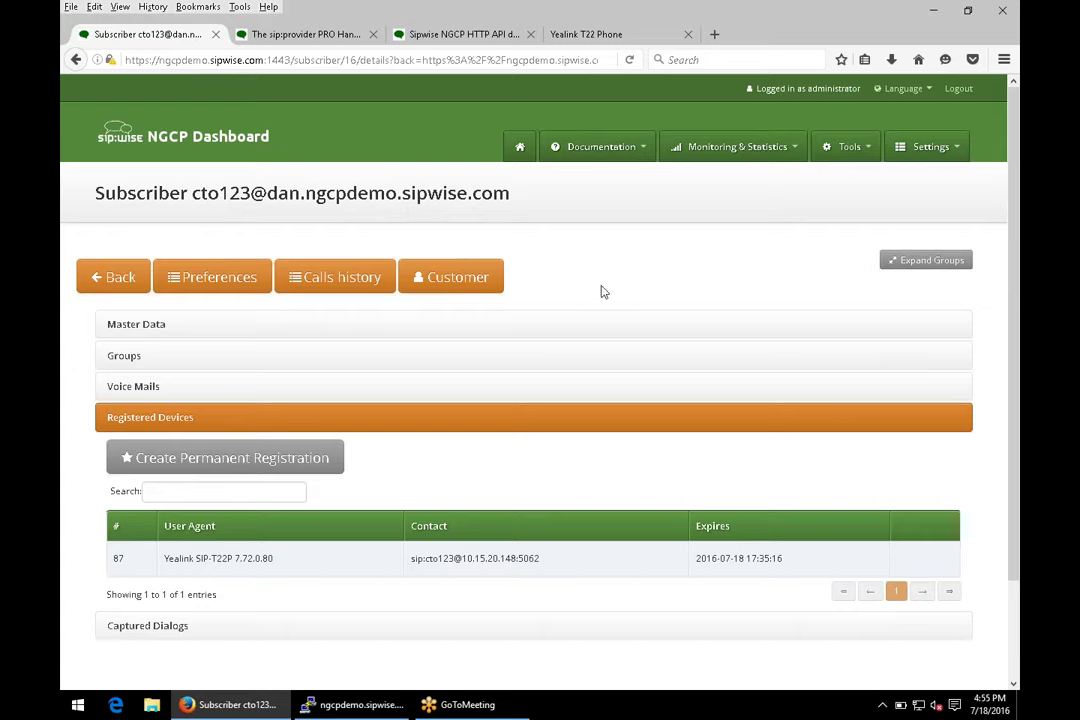
click(145, 420)
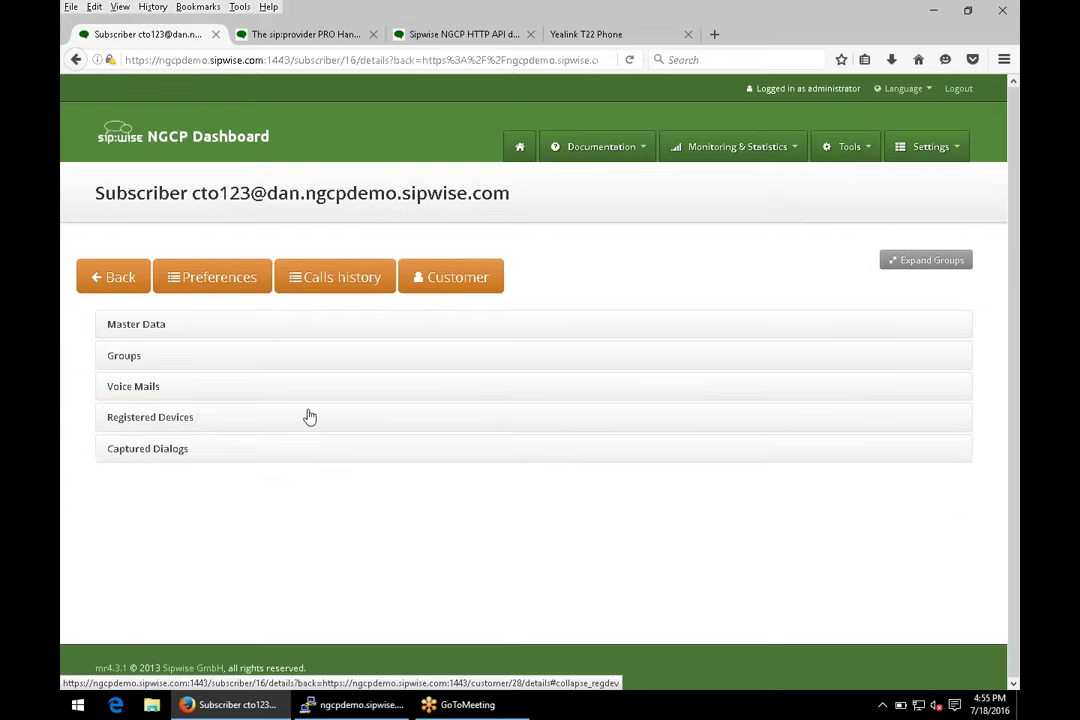
click(125, 285)
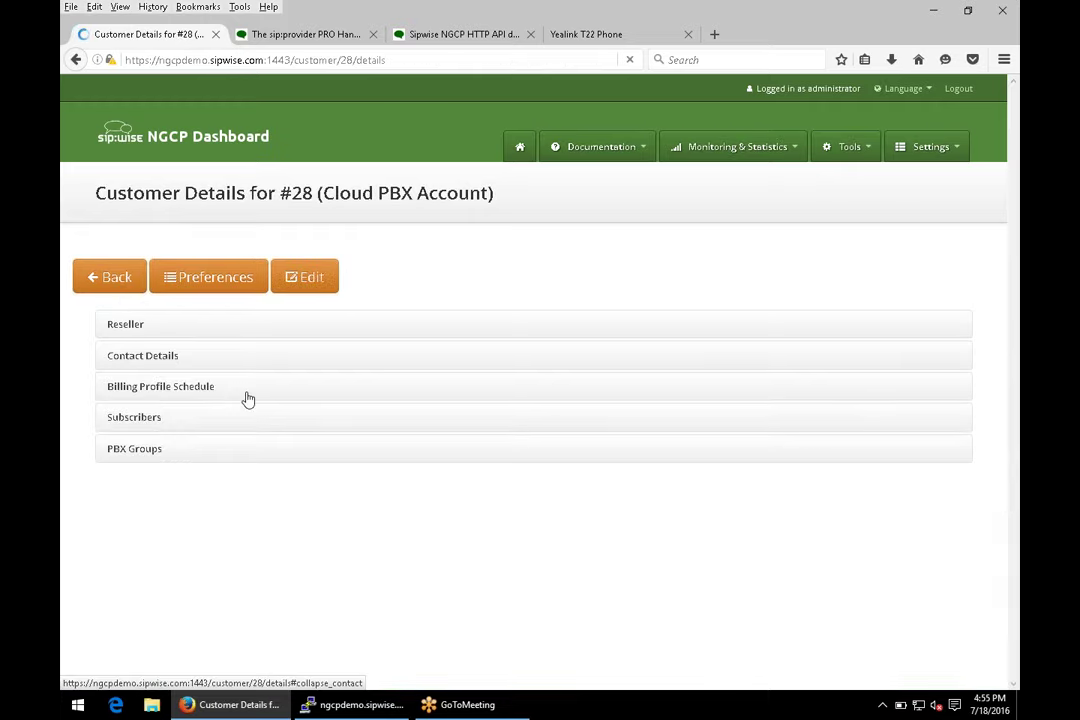
click(270, 422)
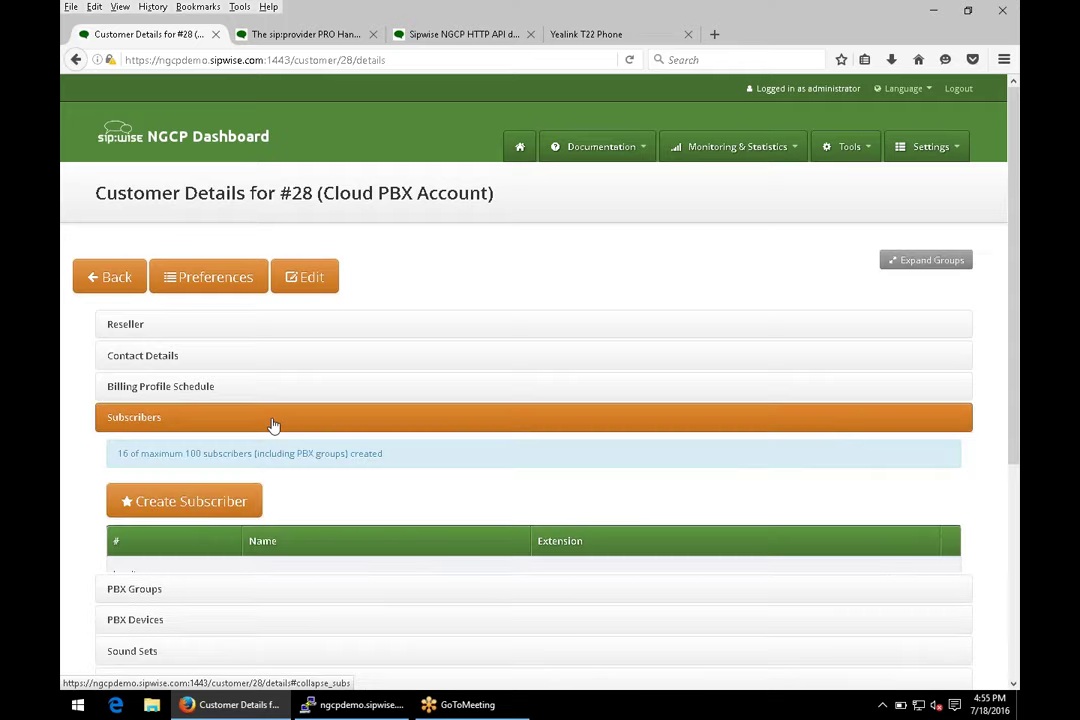
scroll(313, 435, down, 3)
scroll(313, 435, down, 2)
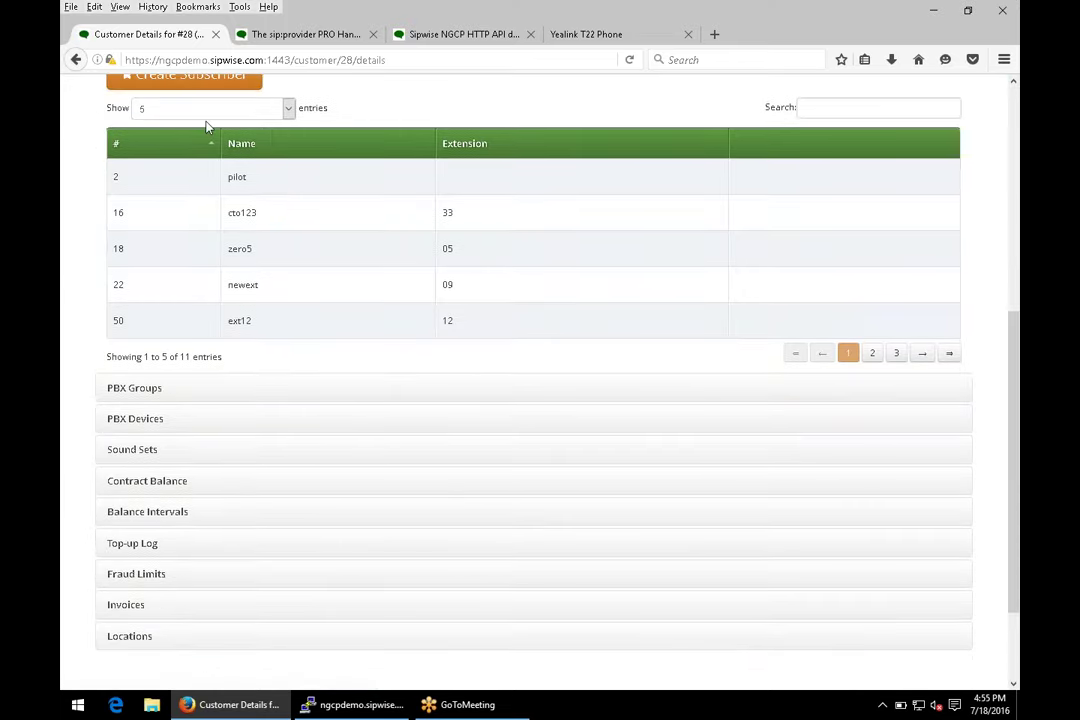
click(205, 110)
click(190, 161)
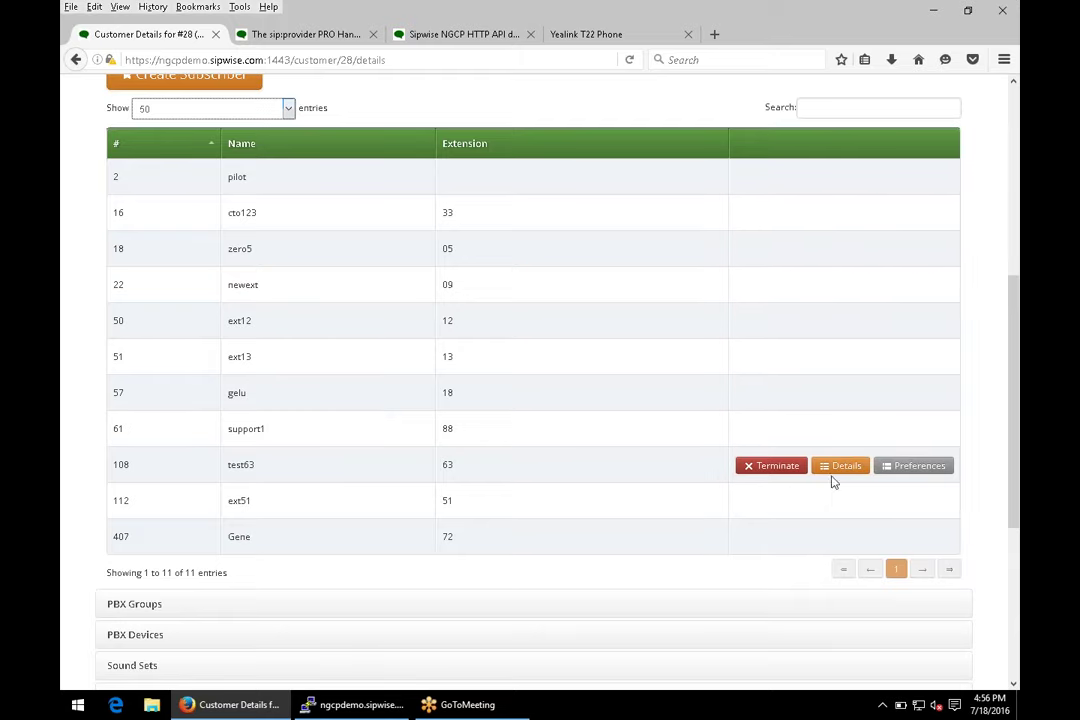
click(846, 476)
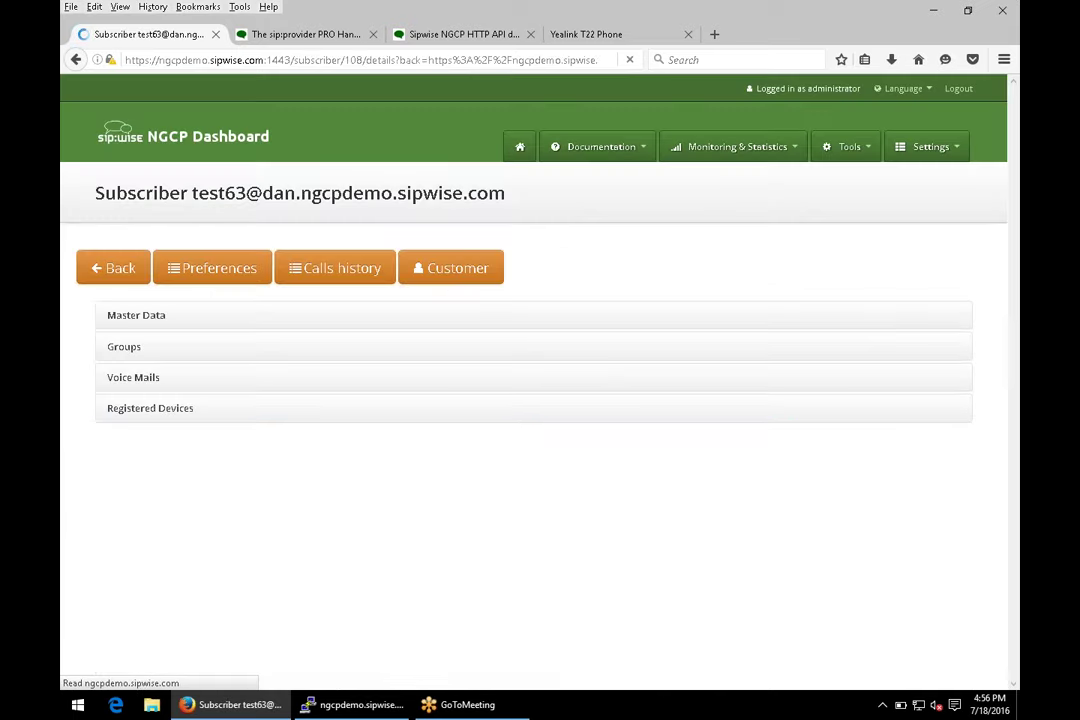
click(400, 449)
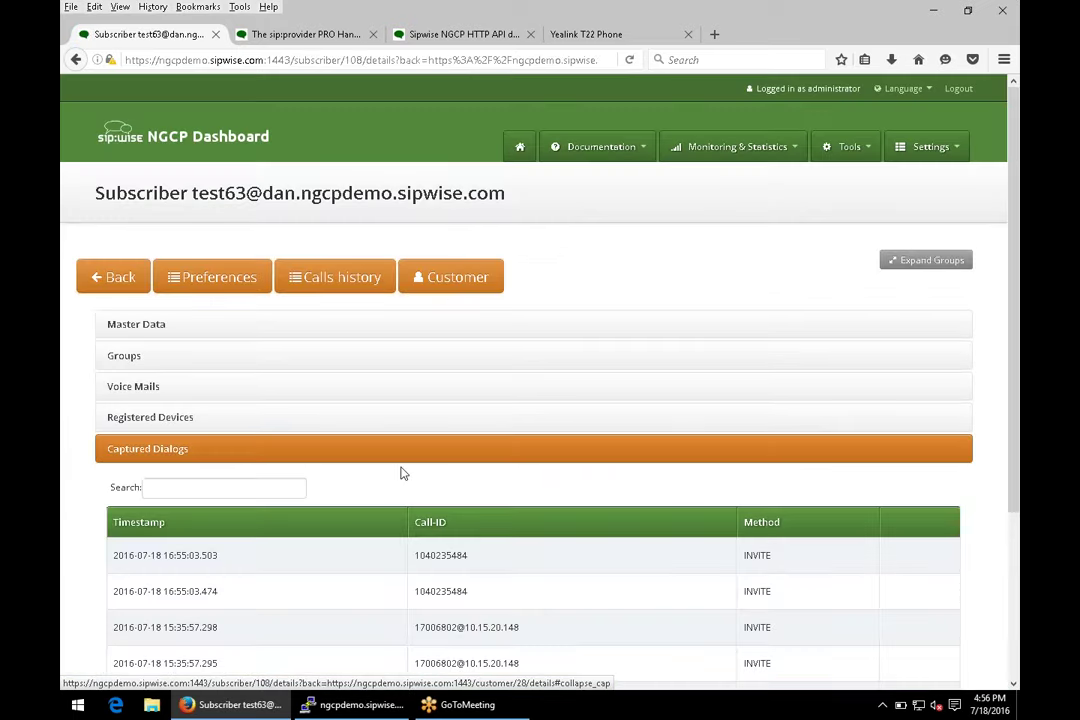
scroll(403, 473, down, 2)
click(916, 336)
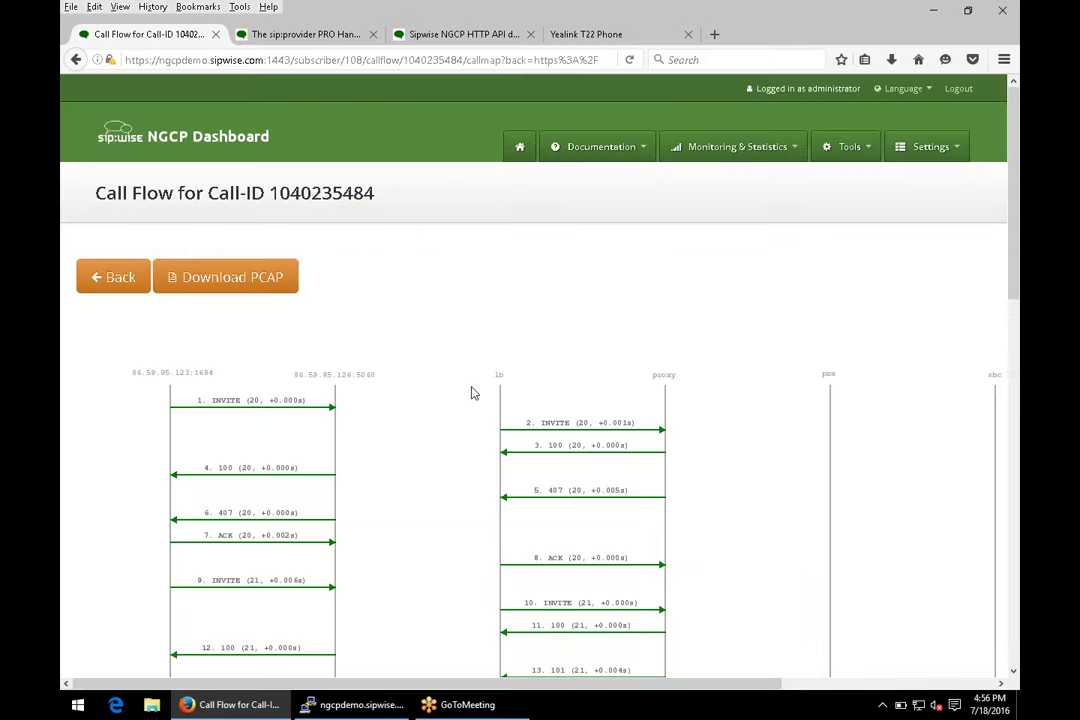
scroll(474, 393, down, 10)
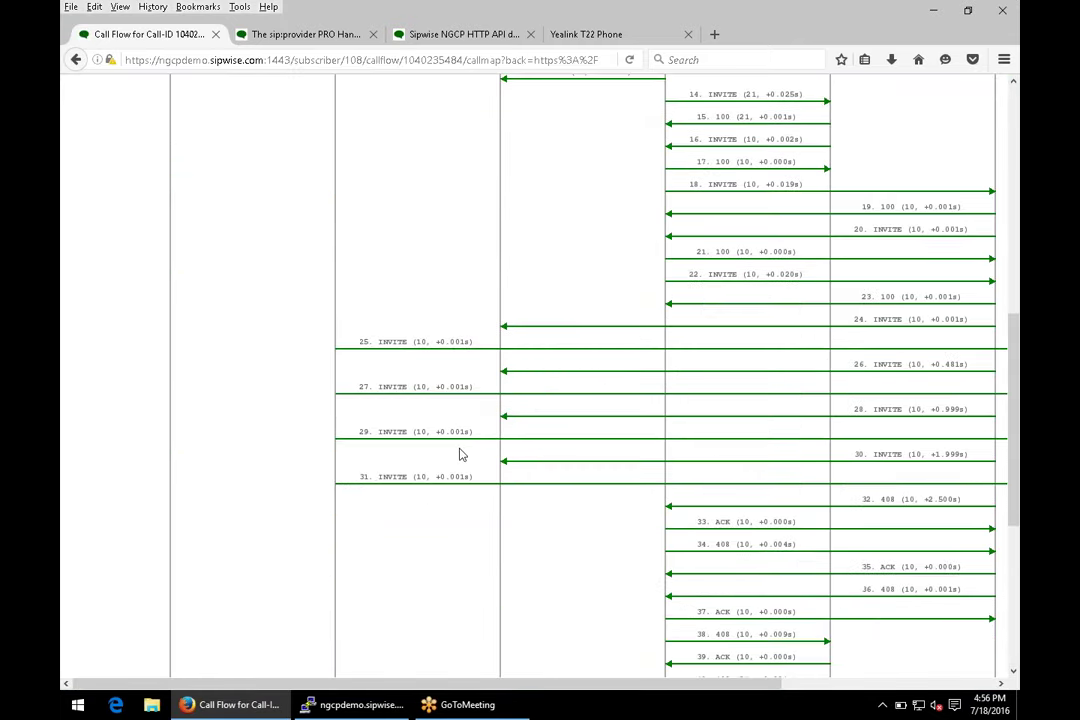
scroll(487, 500, down, 5)
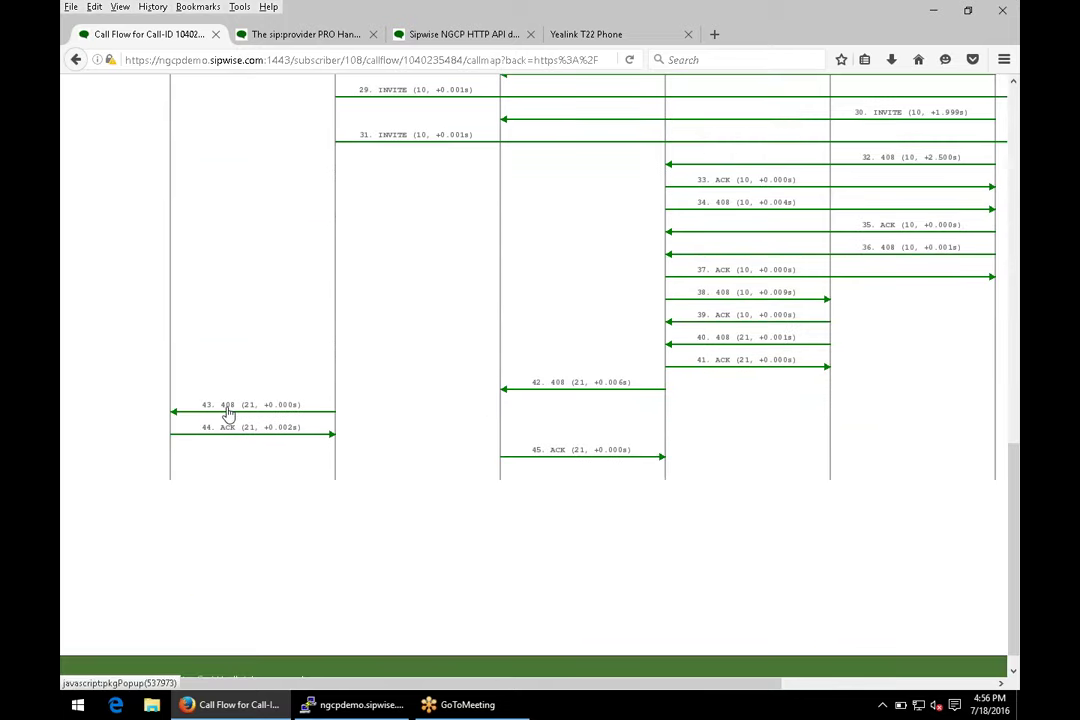
click(232, 407)
click(232, 407)
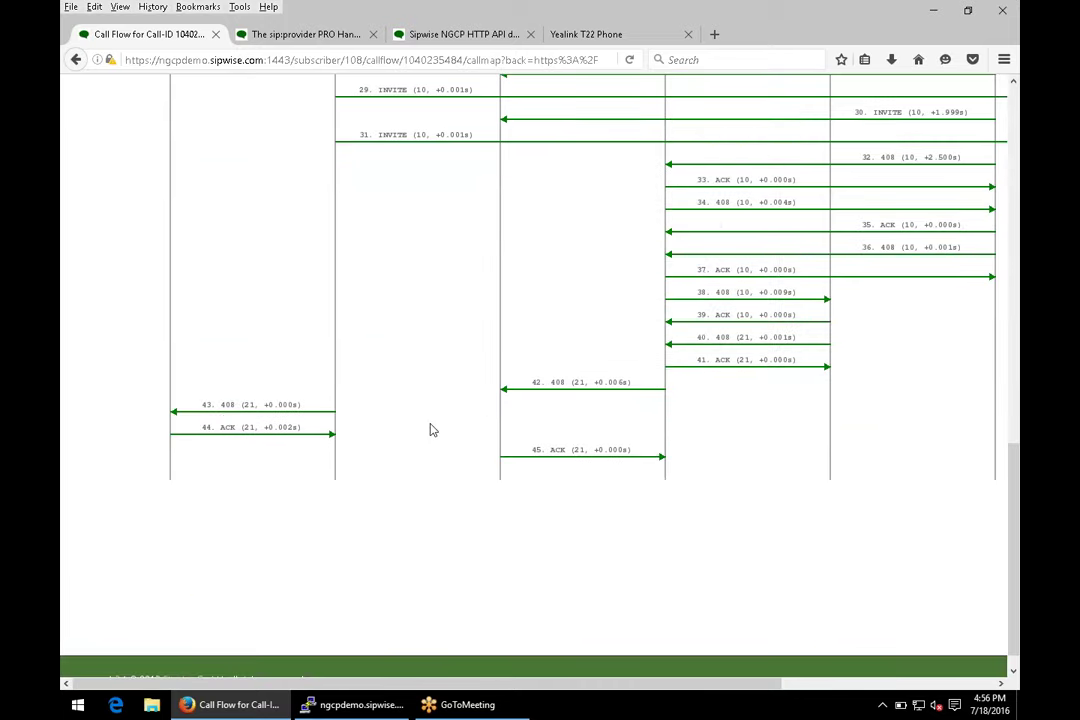
scroll(429, 429, up, 6)
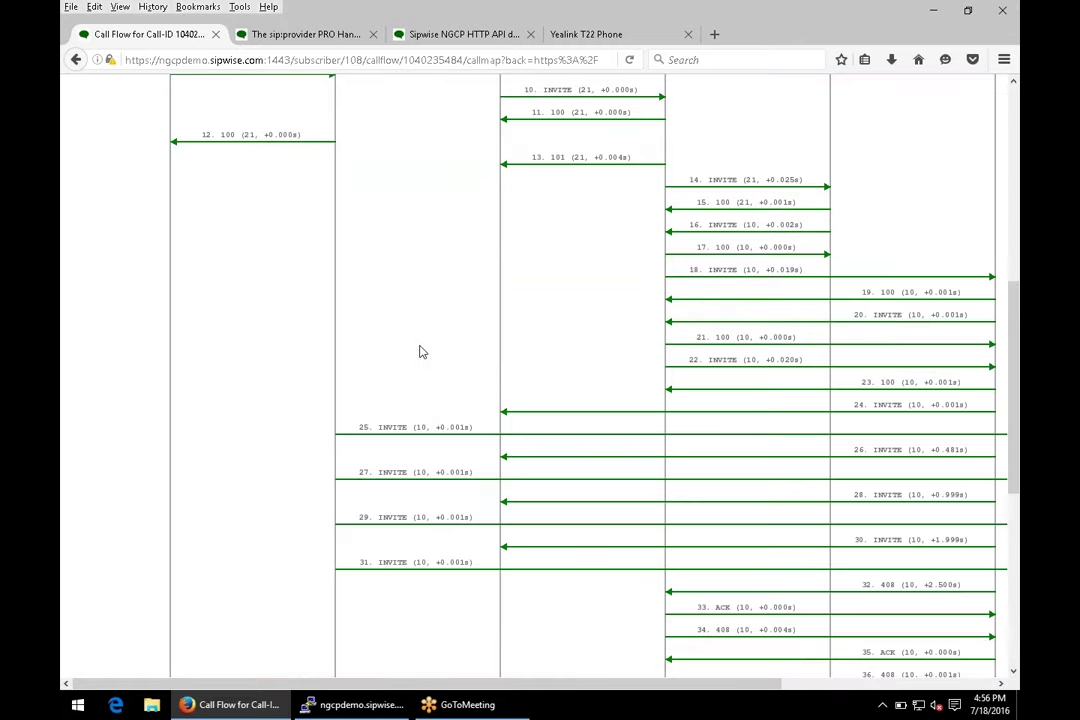
scroll(447, 536, down, 3)
scroll(447, 536, down, 3)
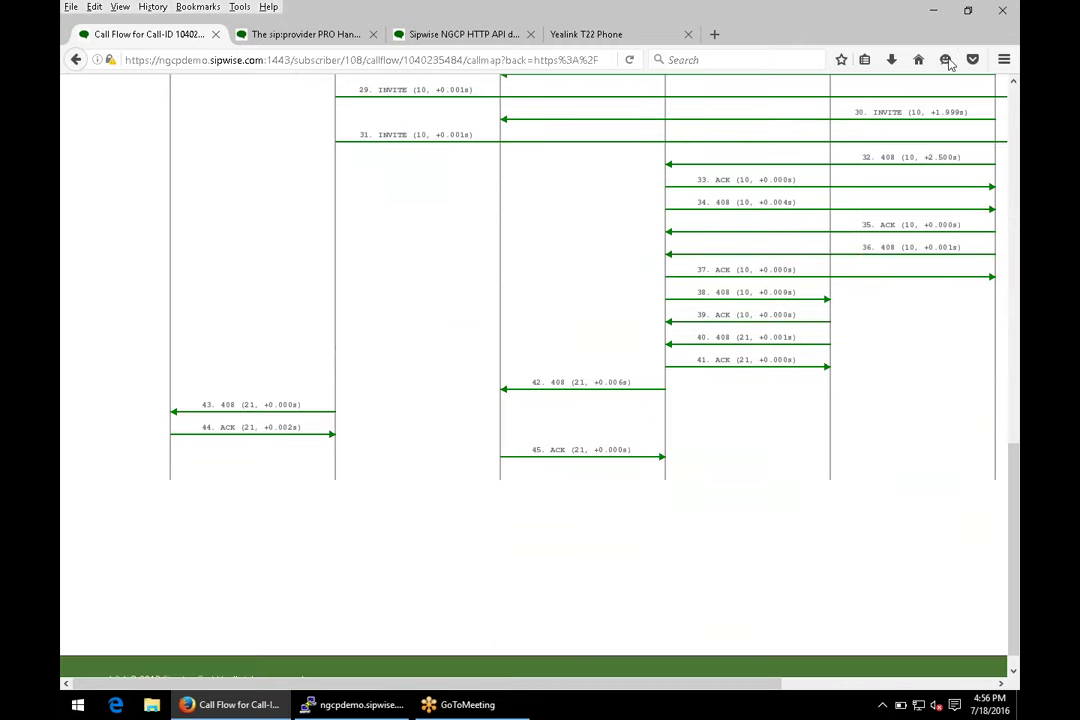
click(297, 35)
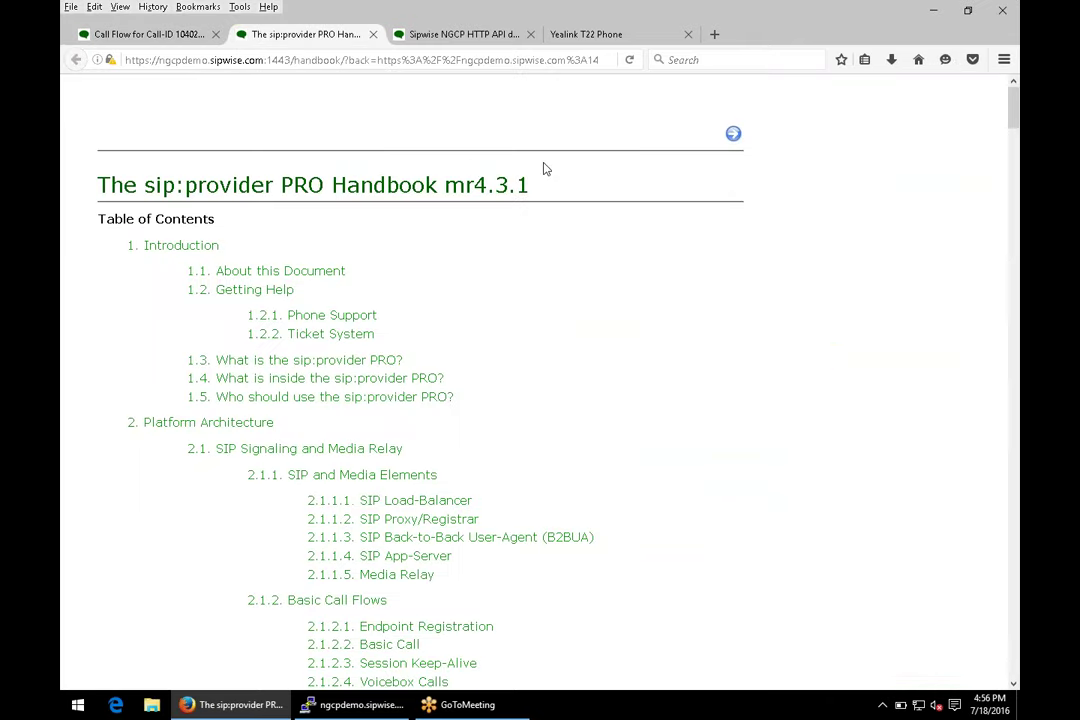
click(145, 34)
click(297, 34)
click(423, 36)
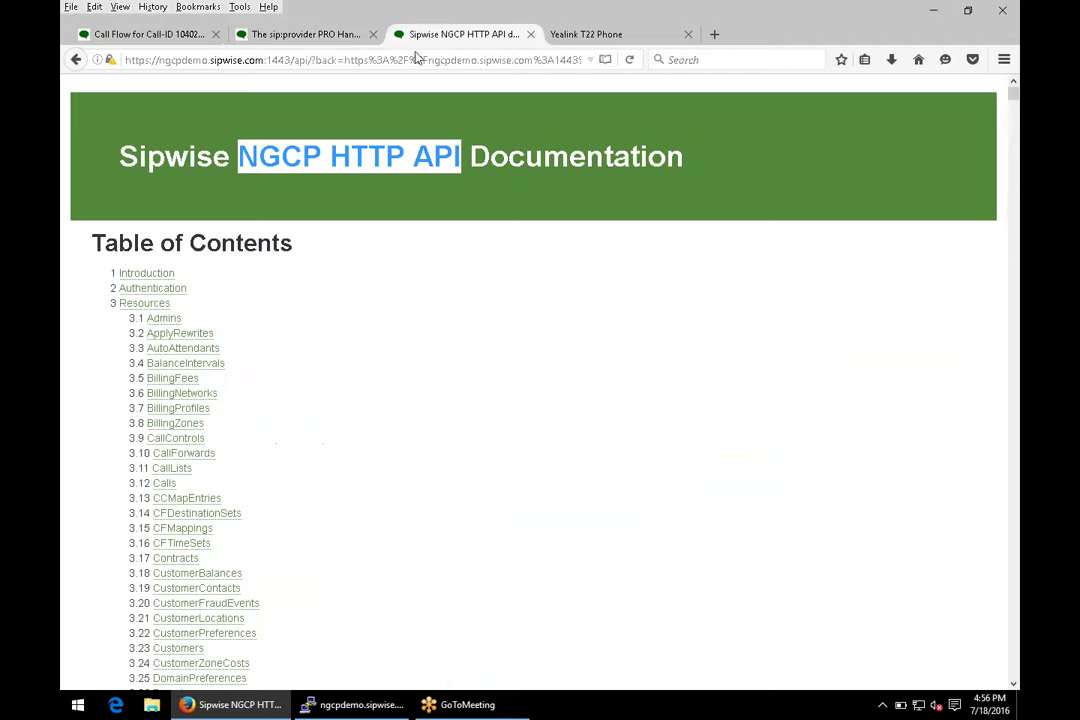
click(420, 165)
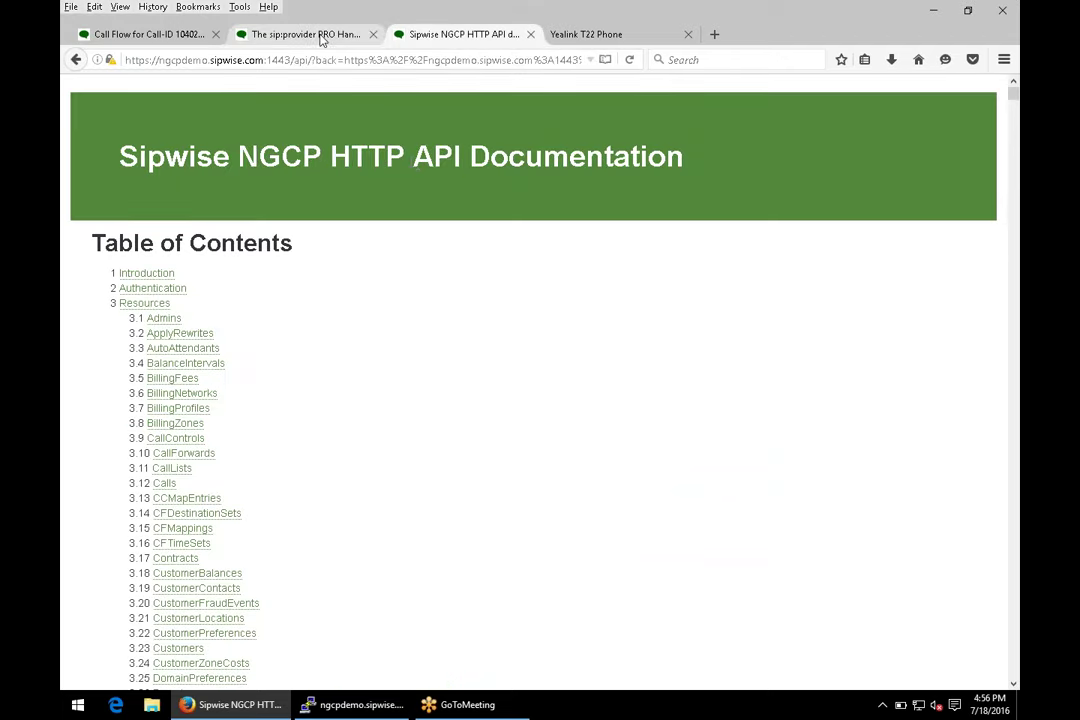
click(320, 34)
click(184, 36)
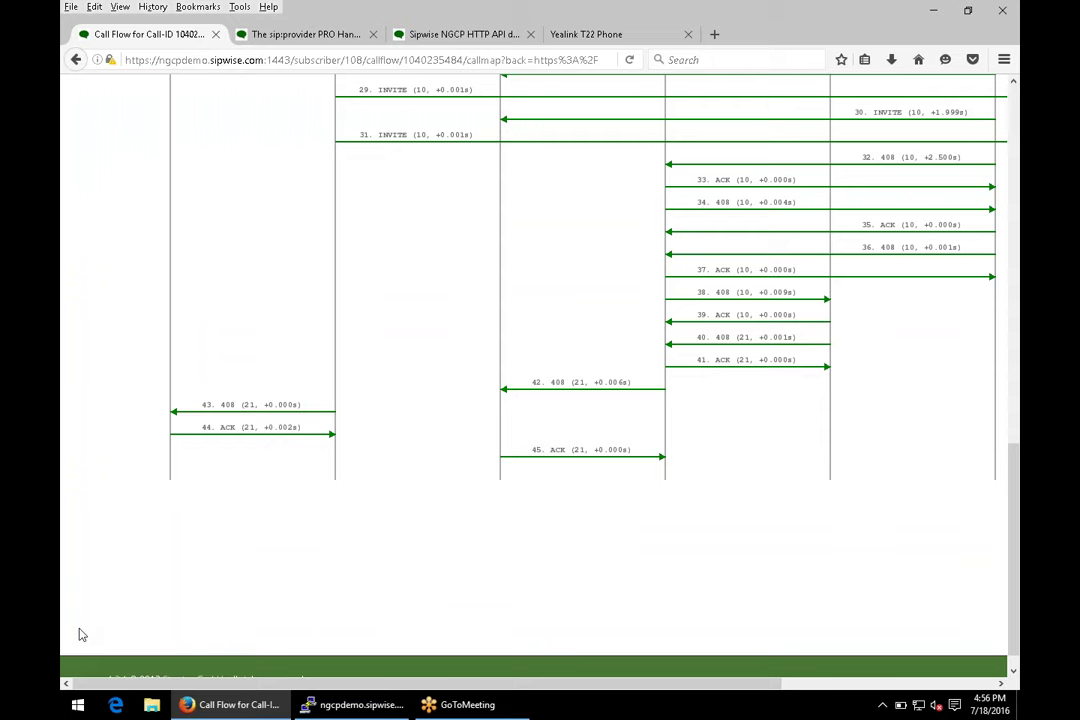
- Quit sngrep in the PuTTY terminal, then return to the browser's call flow page
click(355, 705)
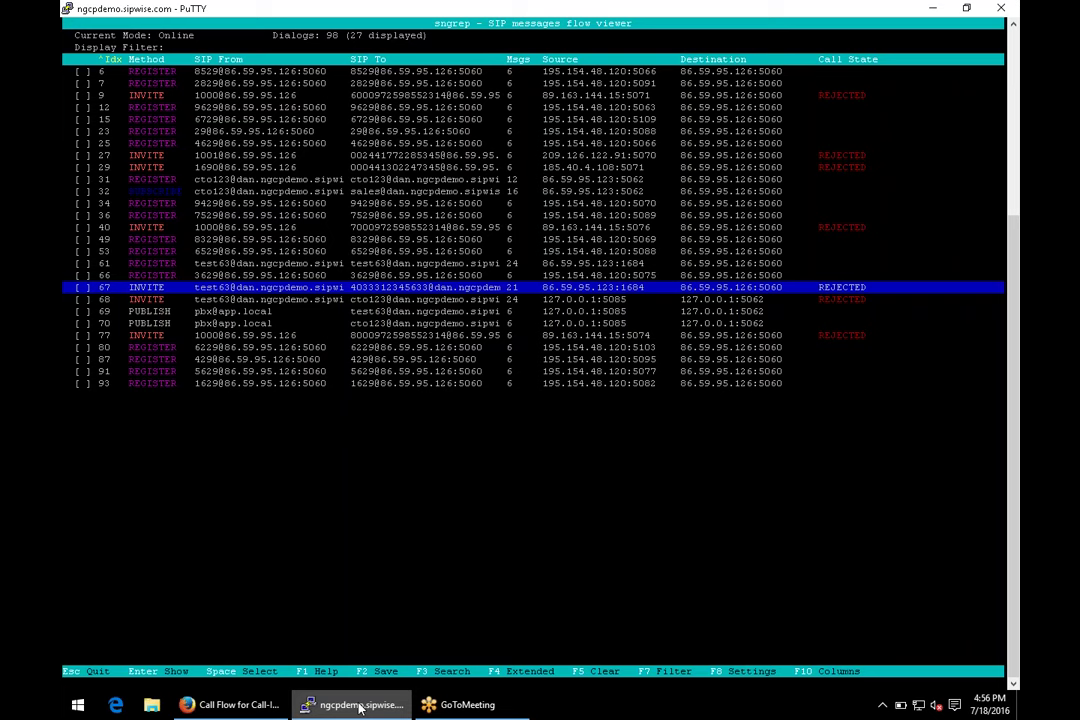
key(Escape)
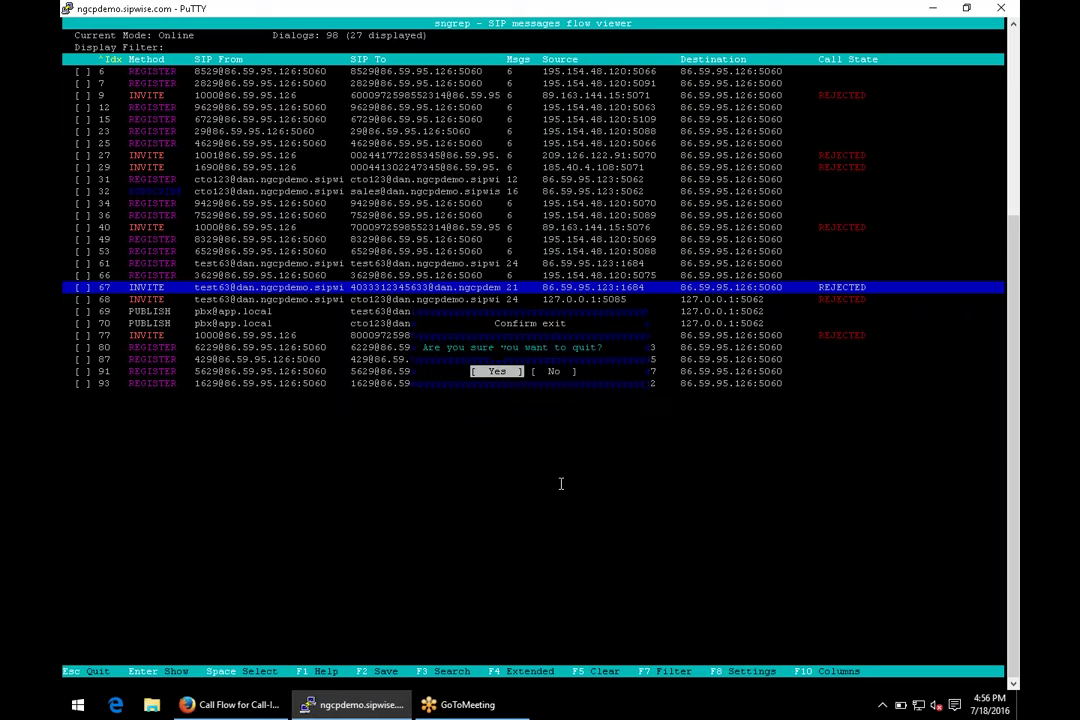
key(Return)
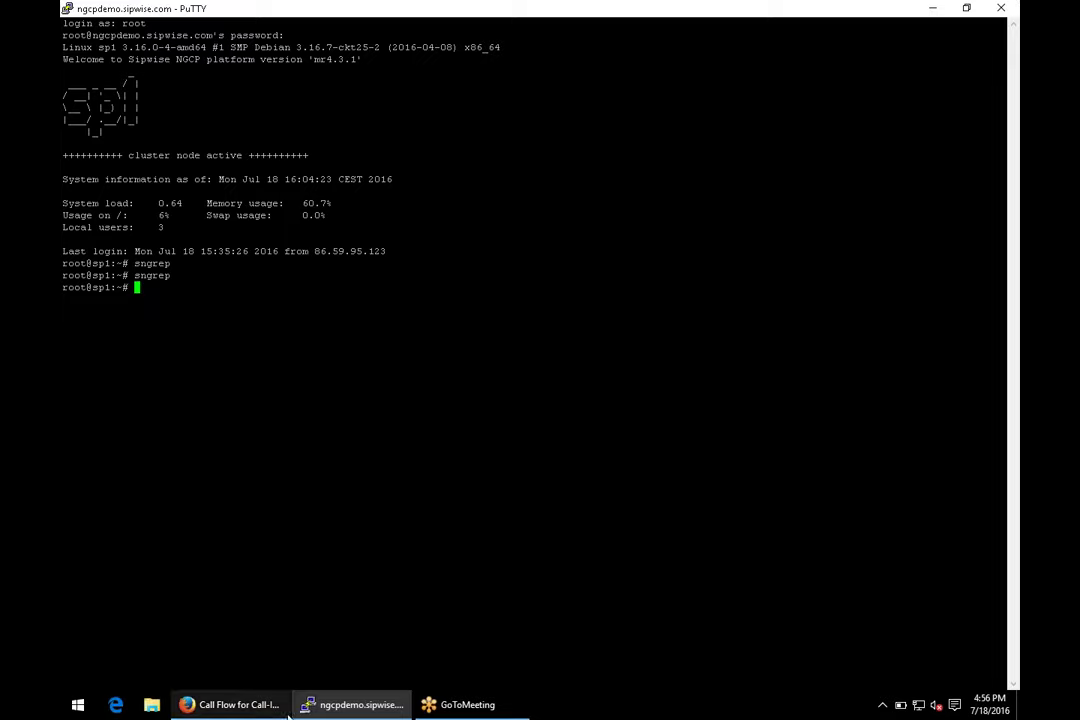
click(258, 706)
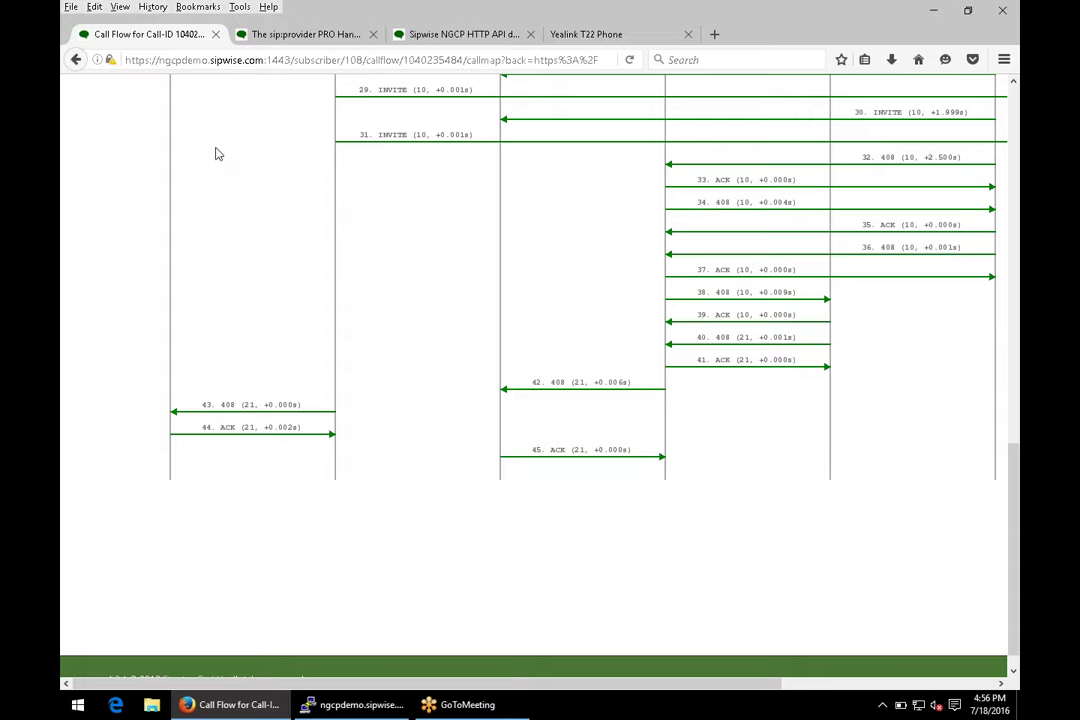
scroll(217, 155, up, 3)
scroll(220, 157, up, 10)
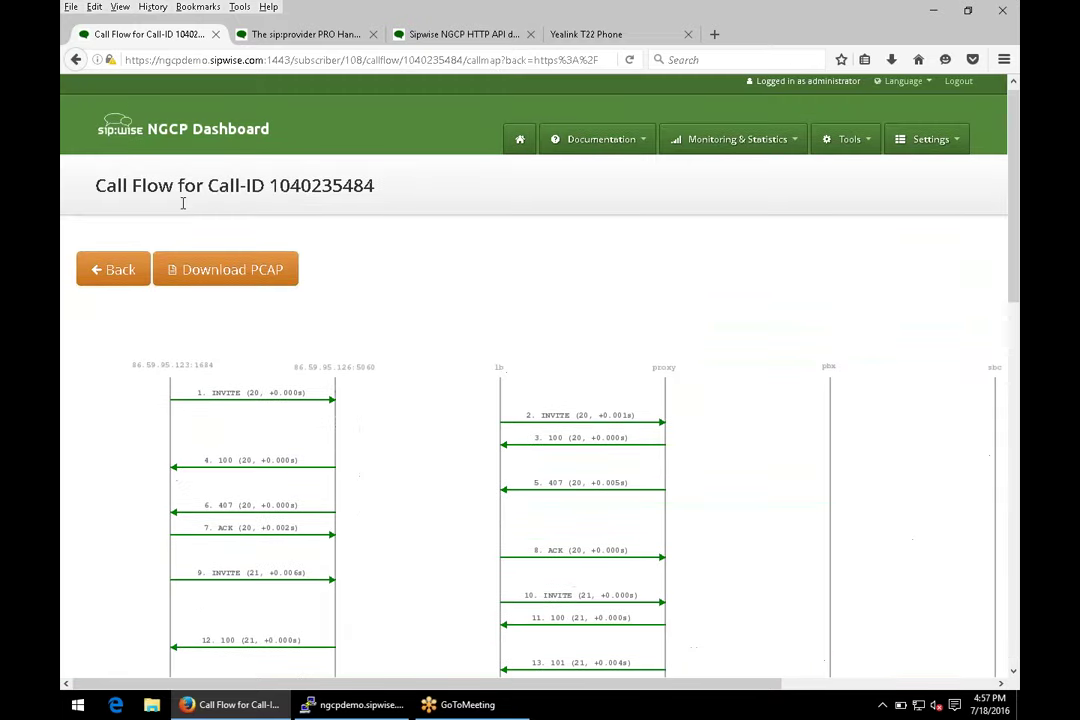
click(122, 287)
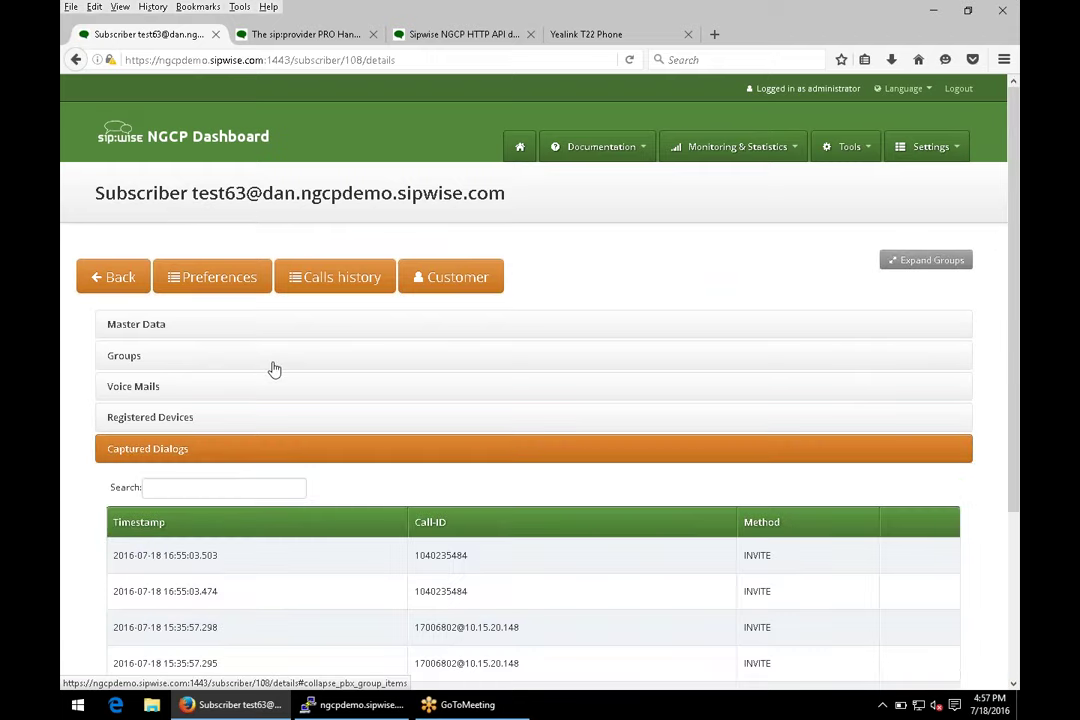
scroll(275, 370, down, 3)
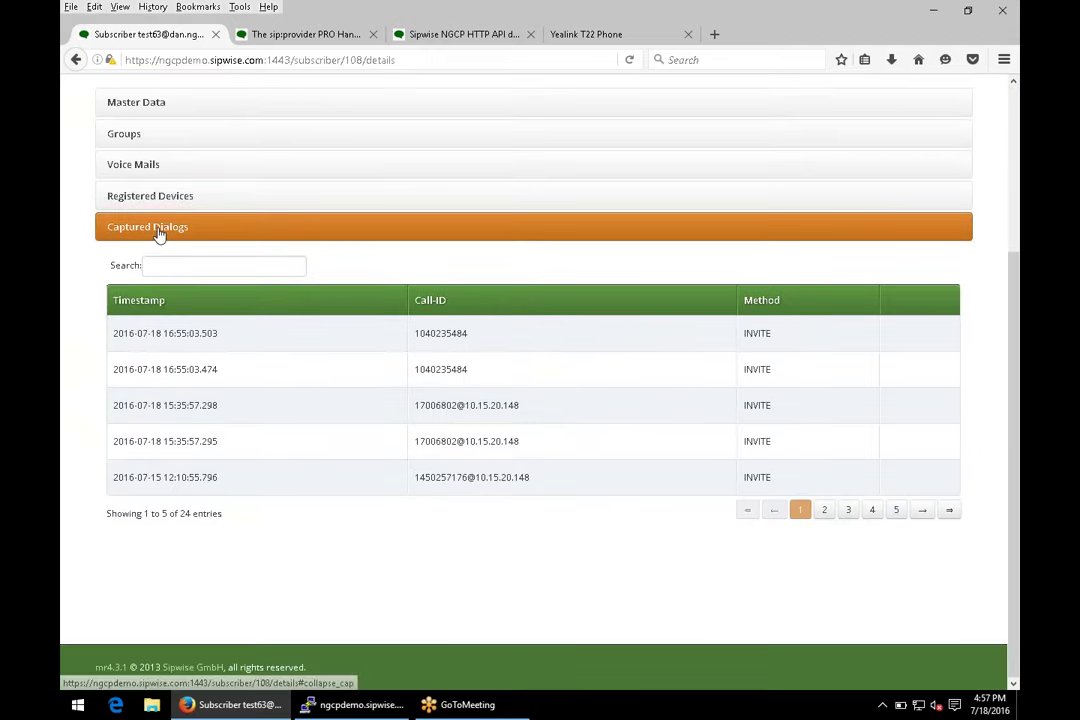
scroll(158, 233, up, 2)
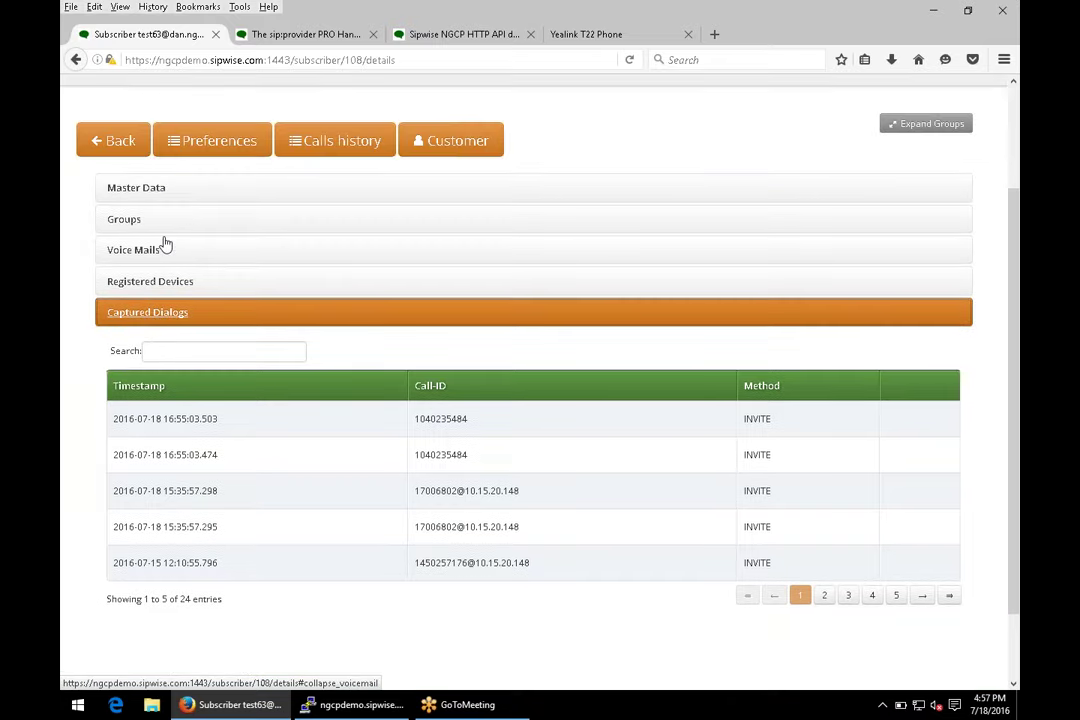
click(140, 315)
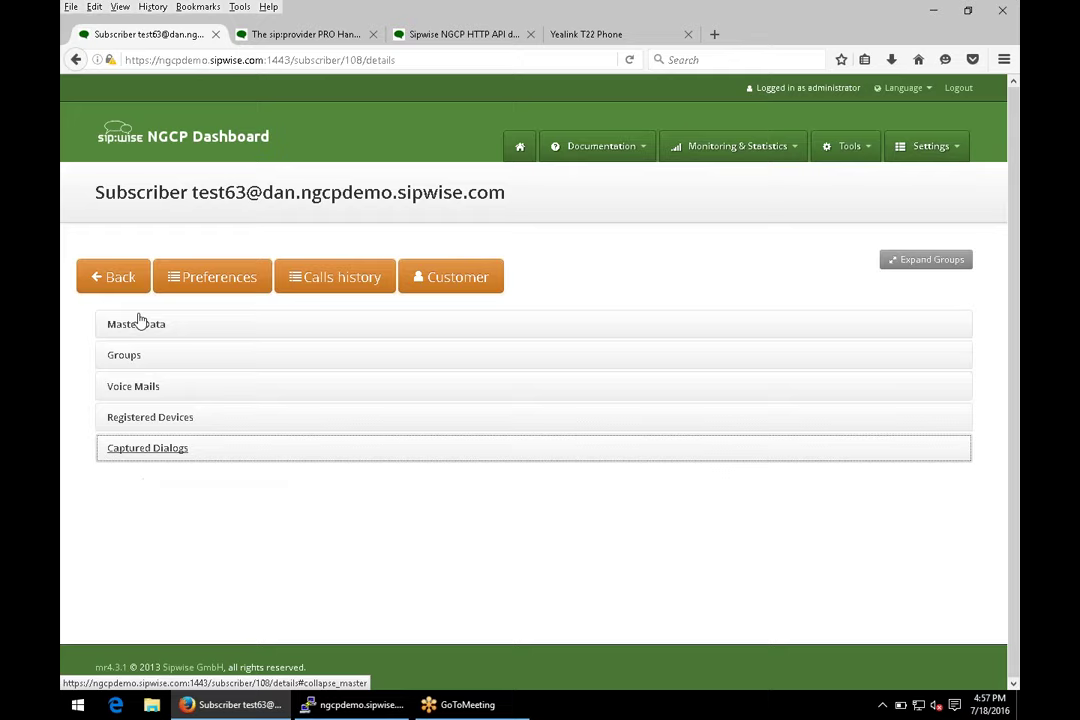
click(114, 284)
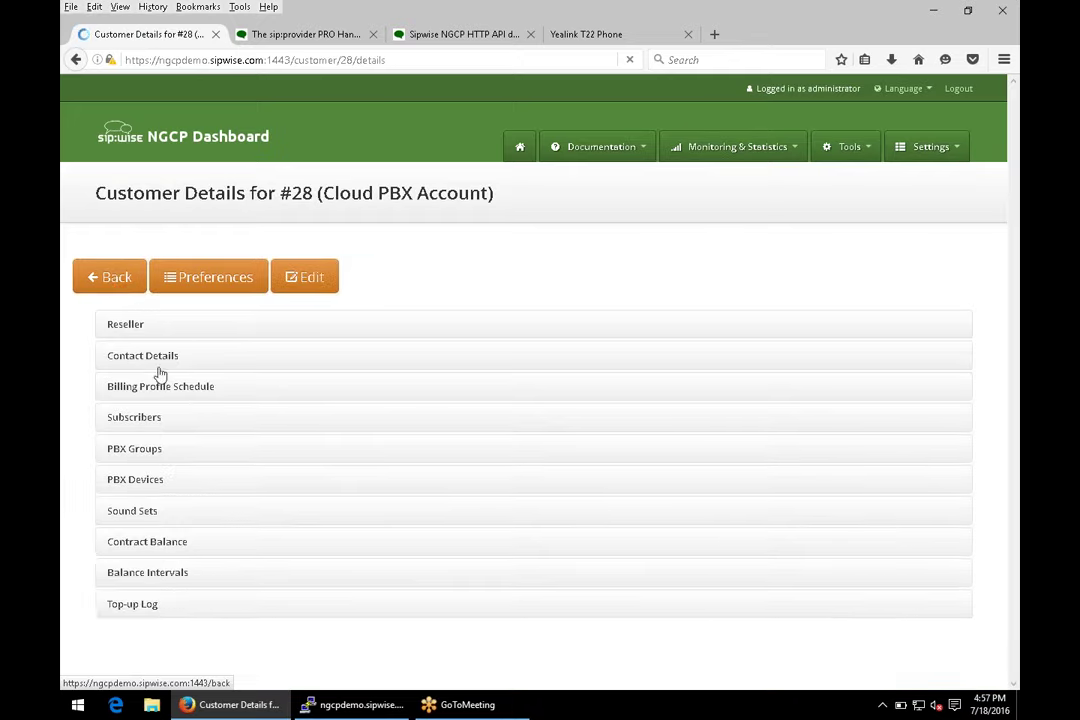
click(143, 427)
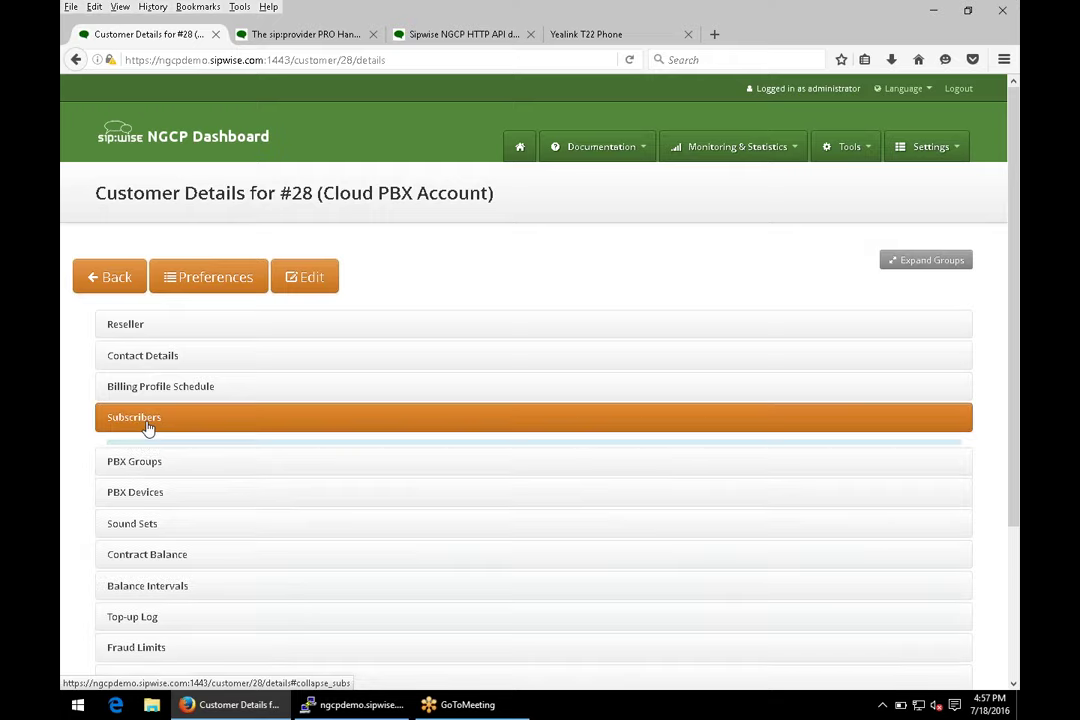
scroll(143, 427, down, 5)
scroll(294, 367, down, 1)
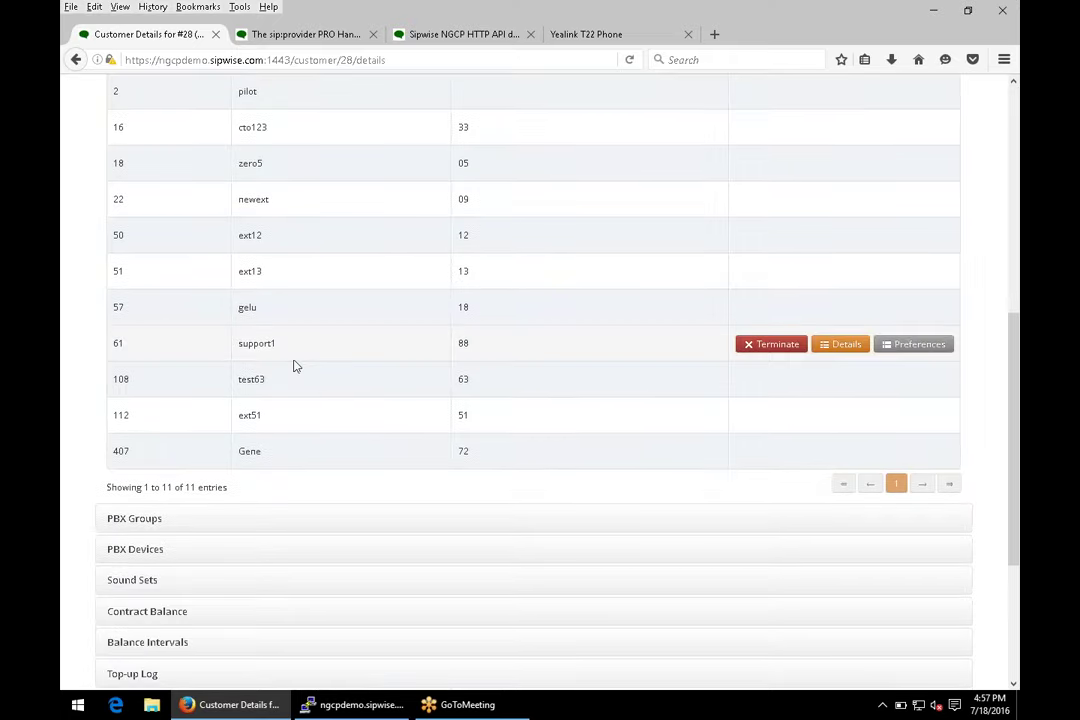
scroll(294, 367, up, 3)
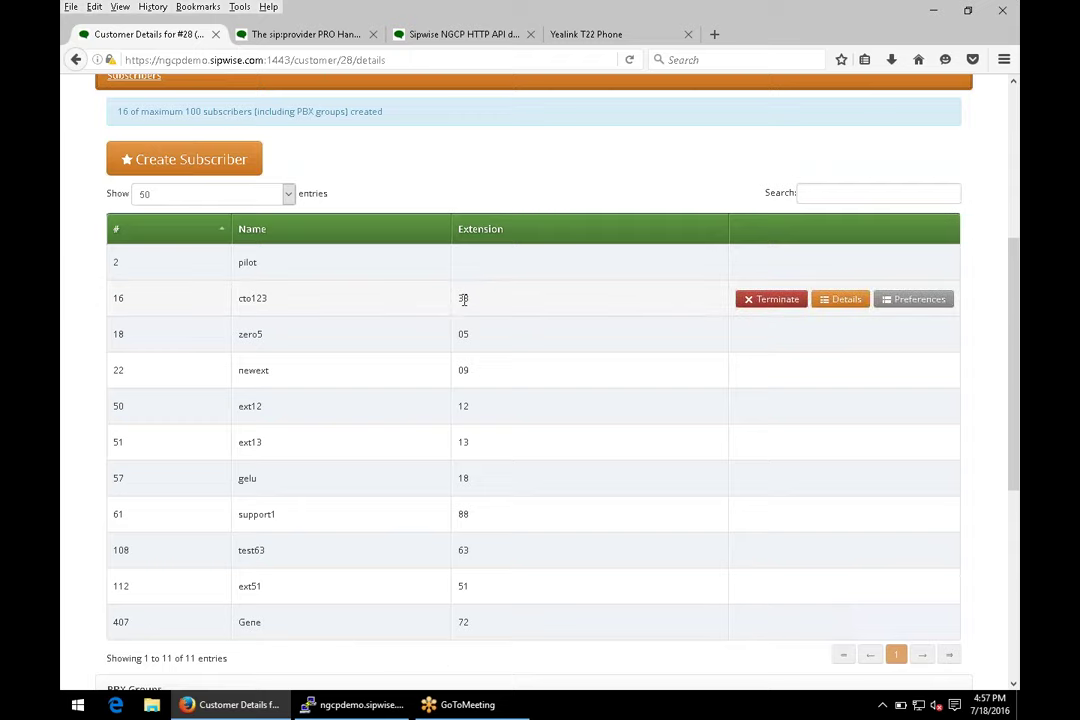
drag(482, 646, 462, 270)
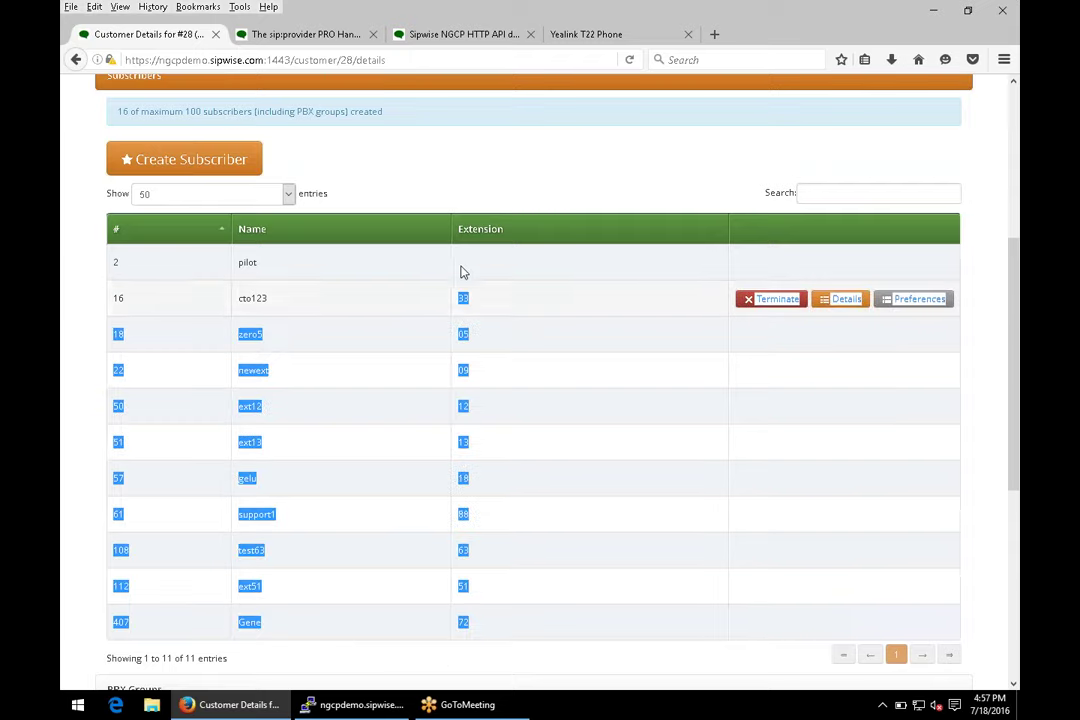
click(378, 619)
double_click(262, 624)
click(472, 632)
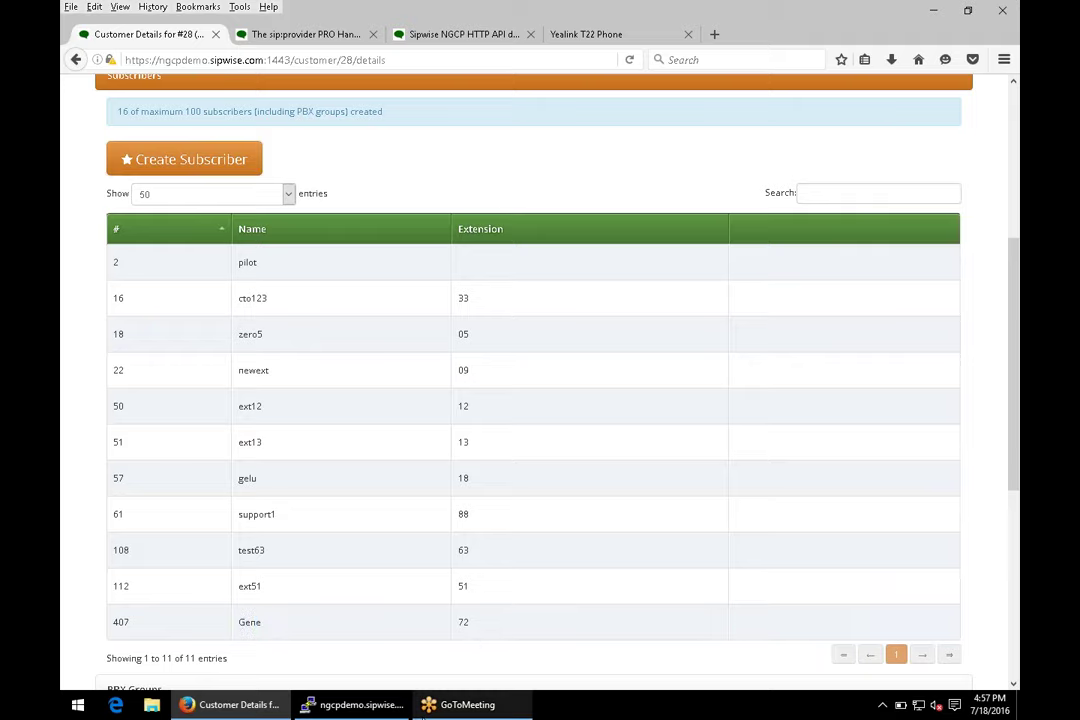
right_click(707, 710)
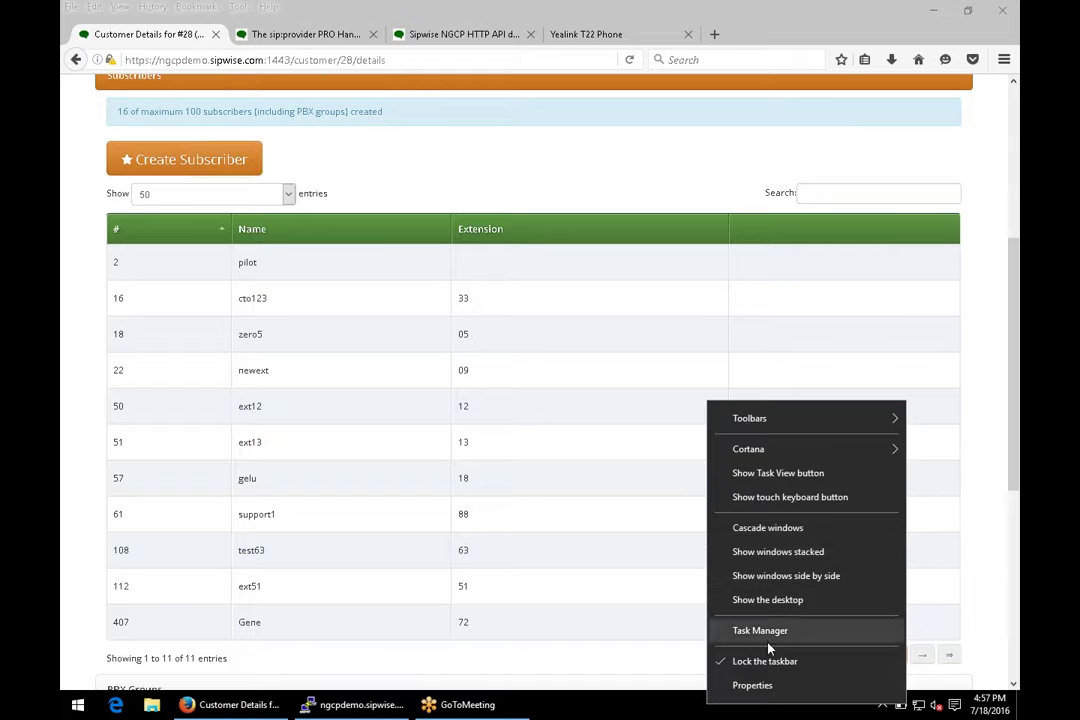
- Open restAPIaddsubscribers from the desktop in Notepad, close it, and reopen it with WordPad
click(768, 600)
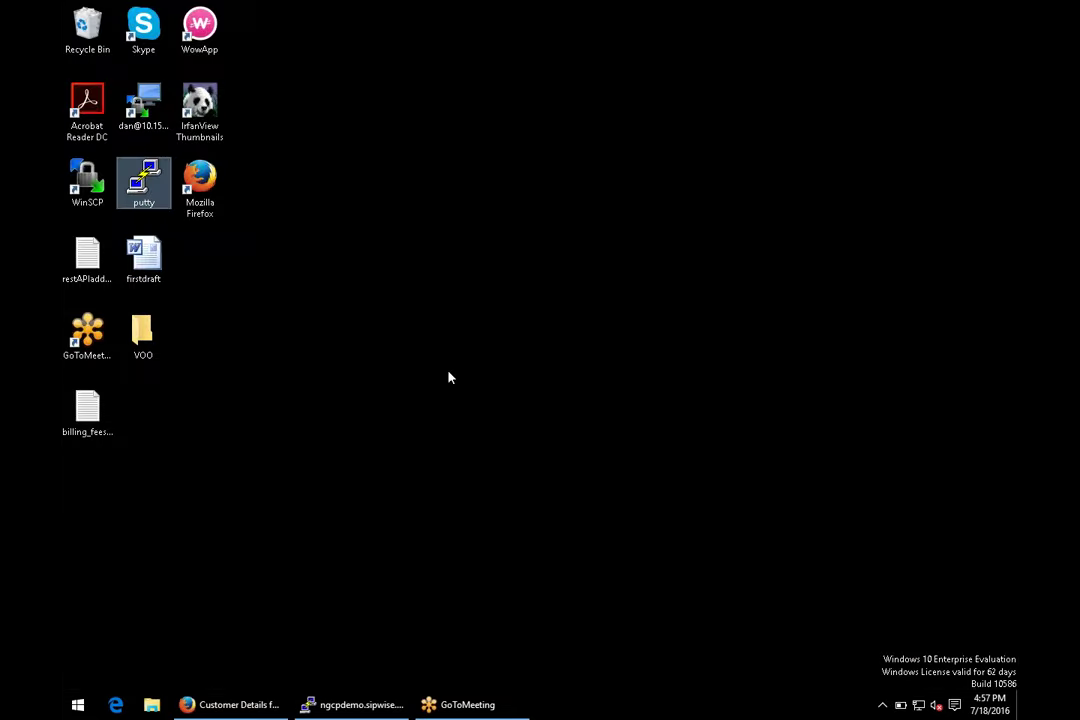
double_click(88, 262)
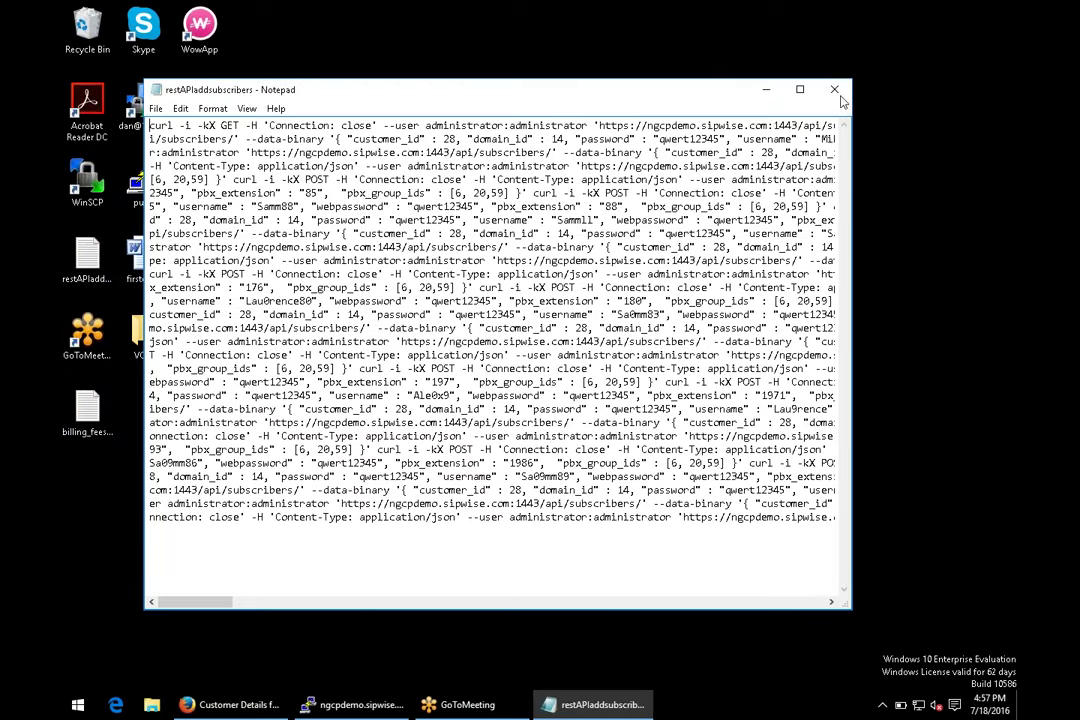
key(alt+F4)
right_click(86, 262)
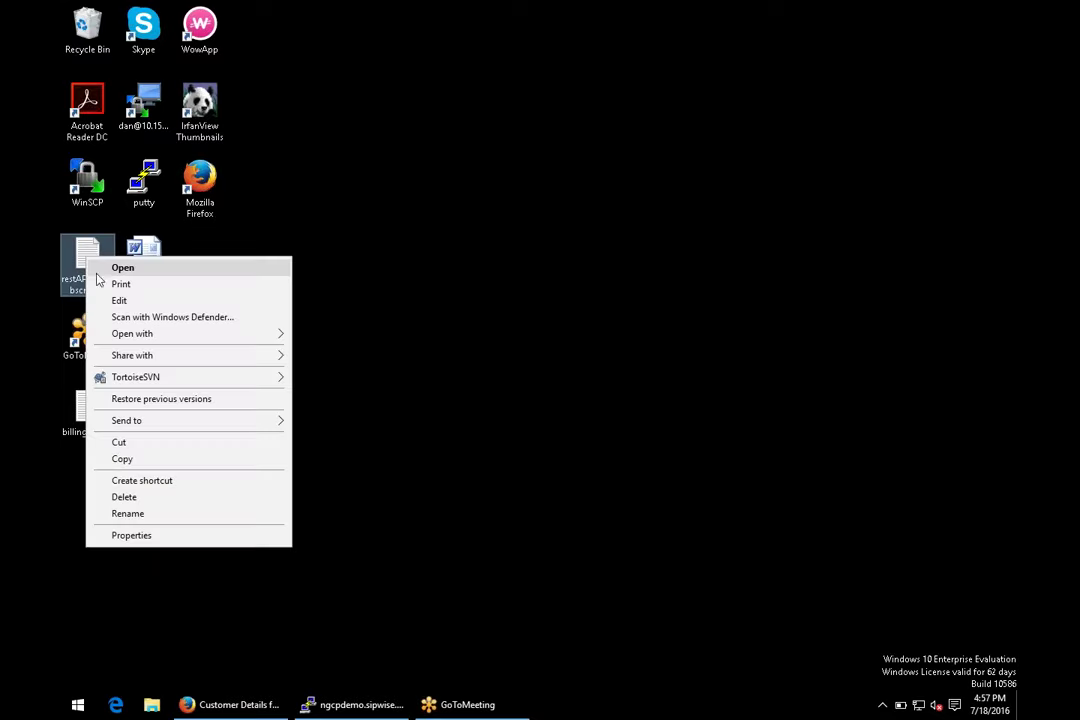
mouse_move(197, 340)
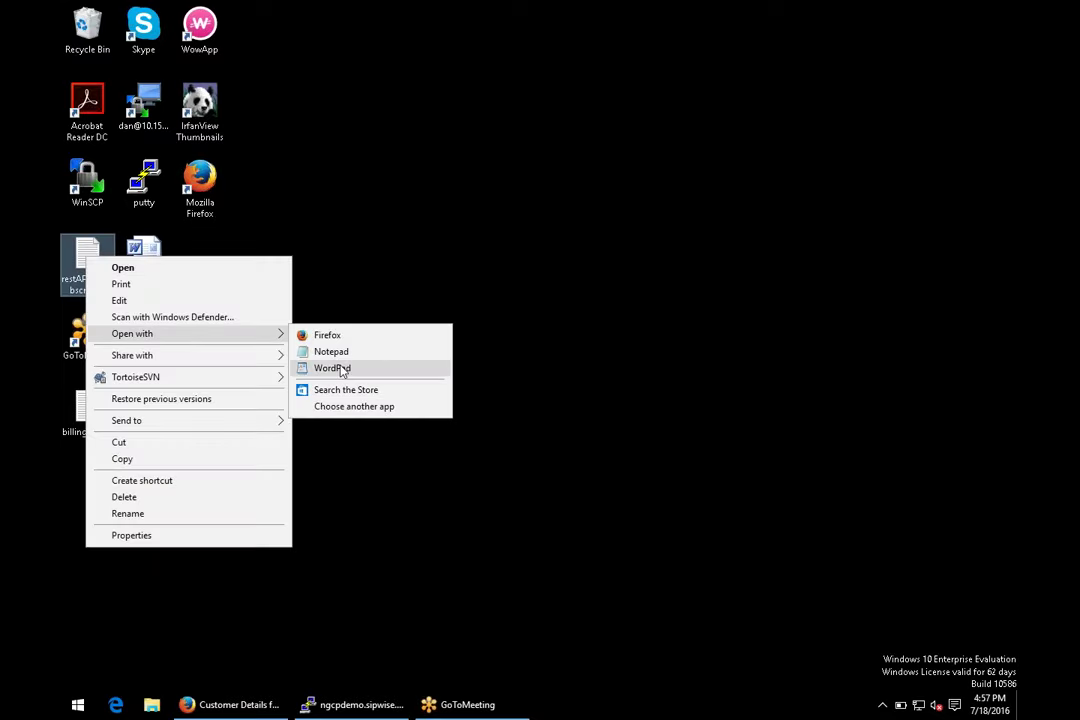
click(340, 369)
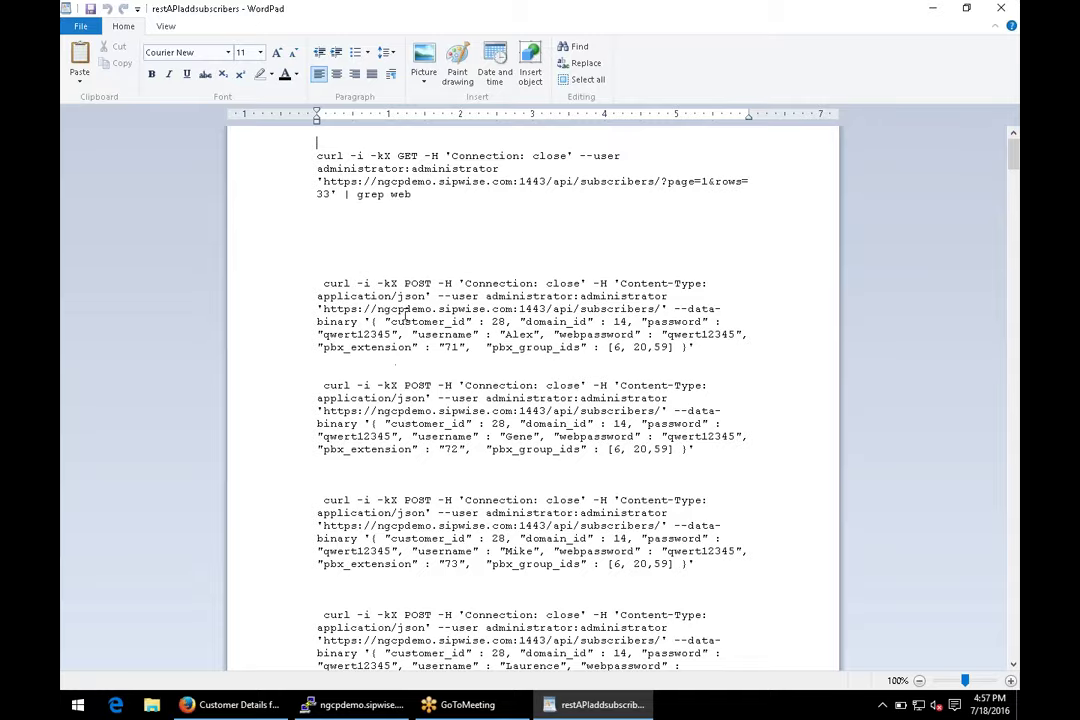
- Select and copy the first four curl commands in WordPad
click(322, 284)
key(shift+Down)
key(shift+Down)
key(shift+Down)
key(shift+Down)
key(shift+Down)
key(shift+Down)
key(shift+Down)
key(shift+Down)
key(shift+Down)
key(shift+Down)
key(shift+Down)
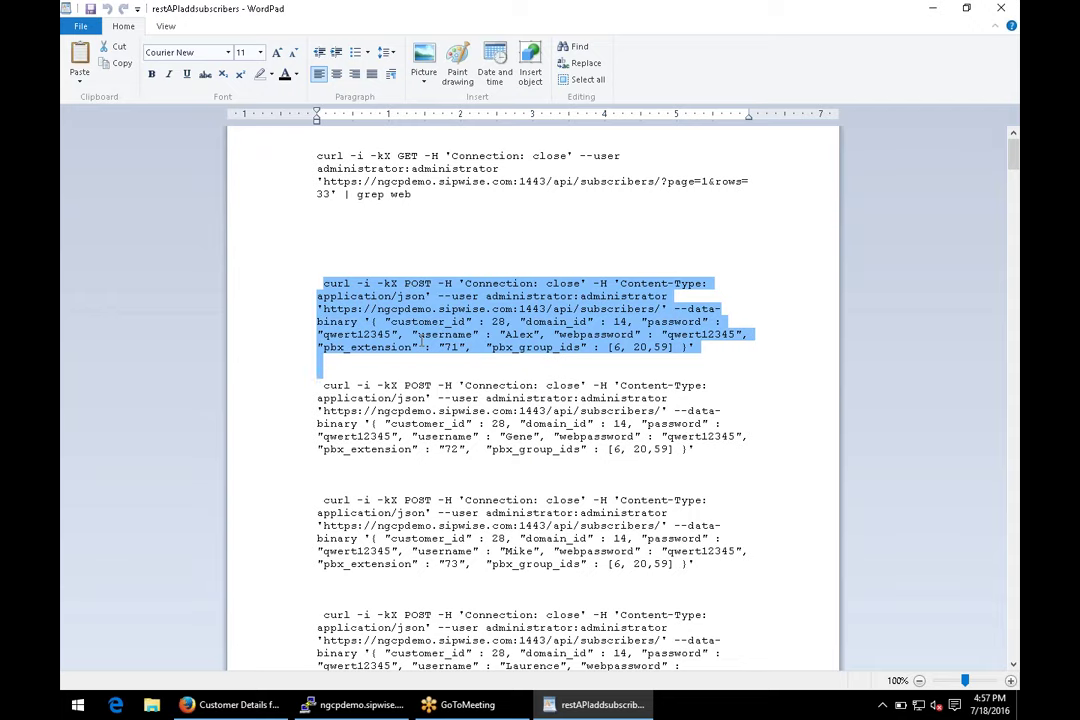
key(shift+Down)
key(shift+Down)
key(shift+Down)
key(shift+Down)
key(shift+Down)
key(shift+Down)
key(shift+Down)
key(shift+Down)
key(shift+Down)
key(shift+Down)
key(shift+Down)
key(shift+Down)
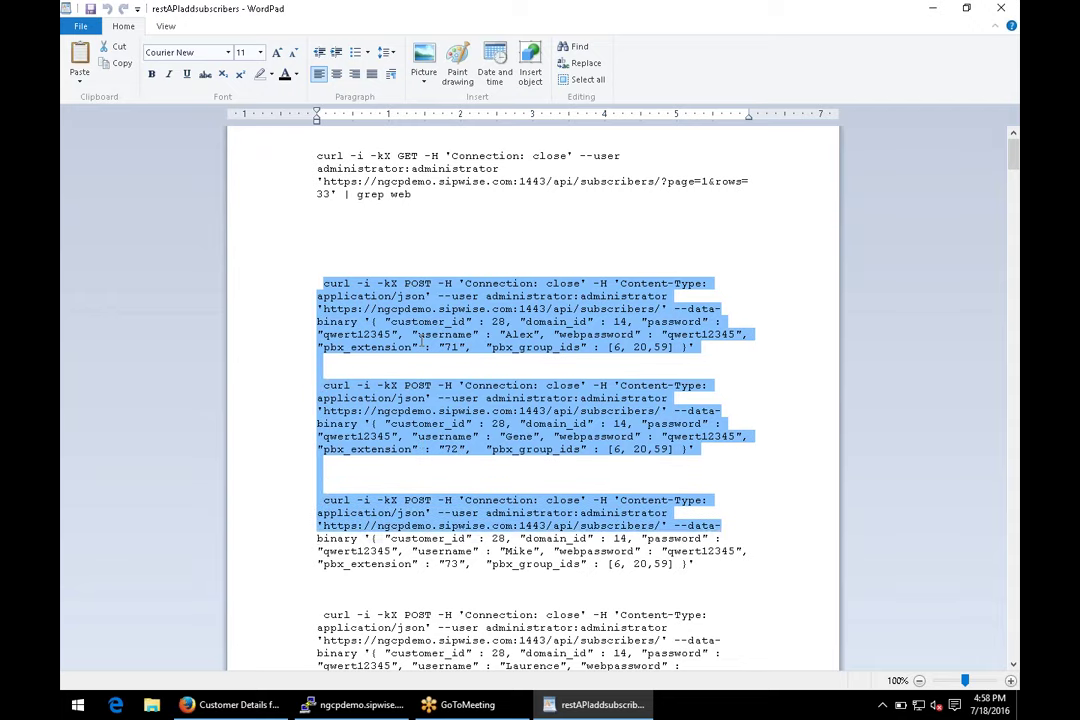
key(shift+Down)
key(shift+Down)
key(shift+Down)
key(shift+Down)
key(shift+Down)
key(shift+Down)
key(shift+Down)
key(shift+Down)
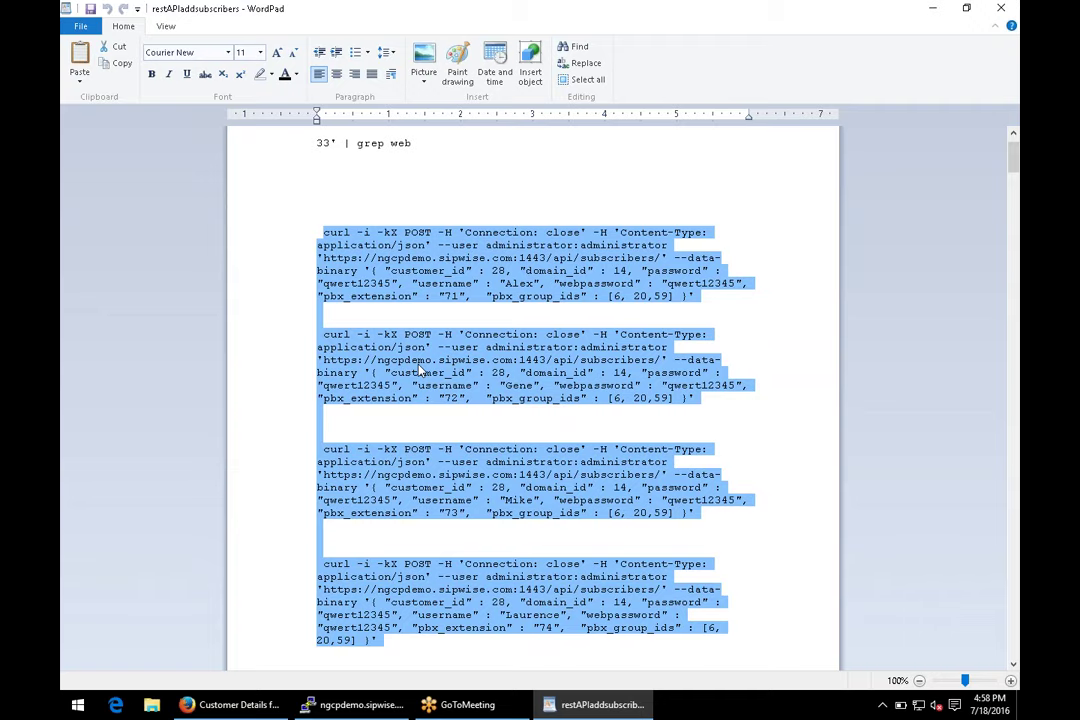
right_click(420, 370)
click(454, 390)
- Highlight the POST method in the first curl command
click(406, 240)
drag(404, 232, 431, 232)
click(417, 232)
drag(406, 232, 431, 233)
click(430, 234)
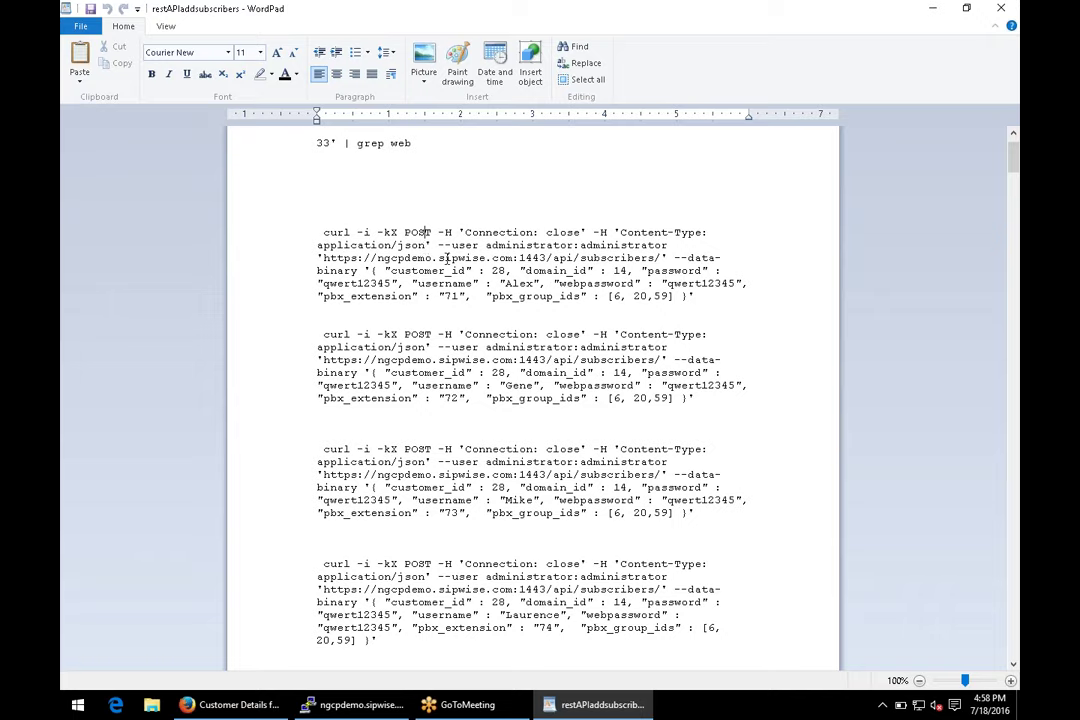
- Examine the first command's JSON fields, pbx_group_ids 6, 20,59, and the second's extension 72
drag(392, 270, 657, 306)
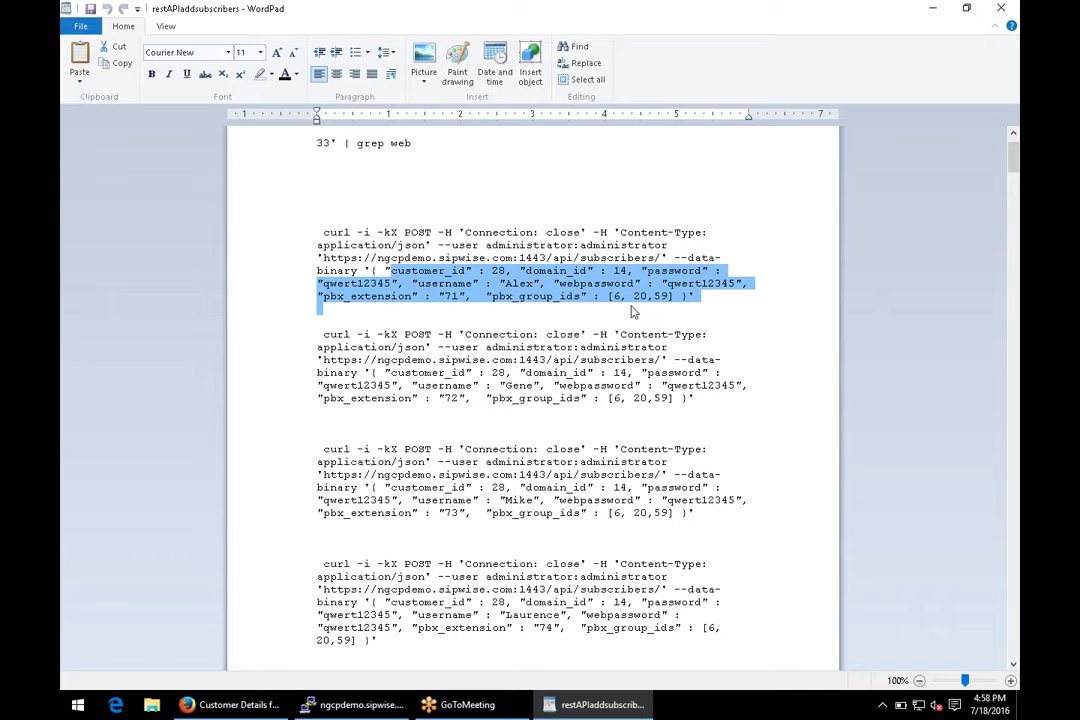
drag(613, 298, 666, 300)
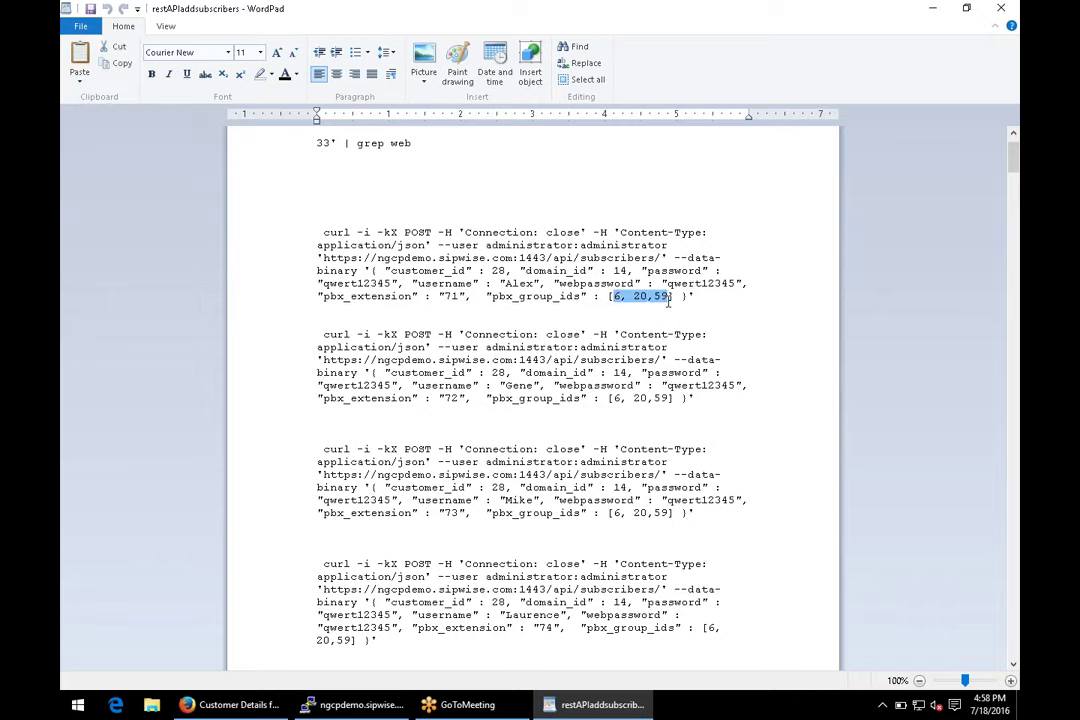
click(659, 310)
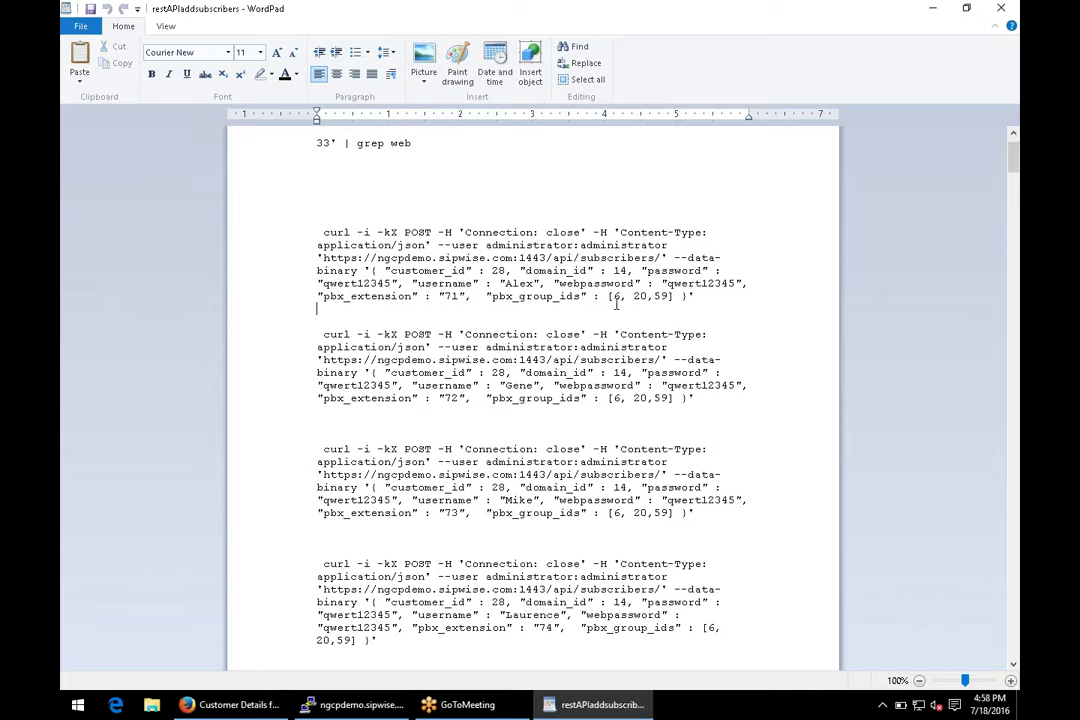
key(shift+Down)
click(622, 305)
double_click(650, 298)
click(656, 303)
click(549, 414)
drag(442, 398, 486, 400)
click(478, 399)
click(639, 304)
- Copy the whole first curl command and paste it at the PuTTY root prompt
drag(717, 299, 350, 232)
right_click(343, 237)
click(375, 258)
click(350, 705)
right_click(475, 357)
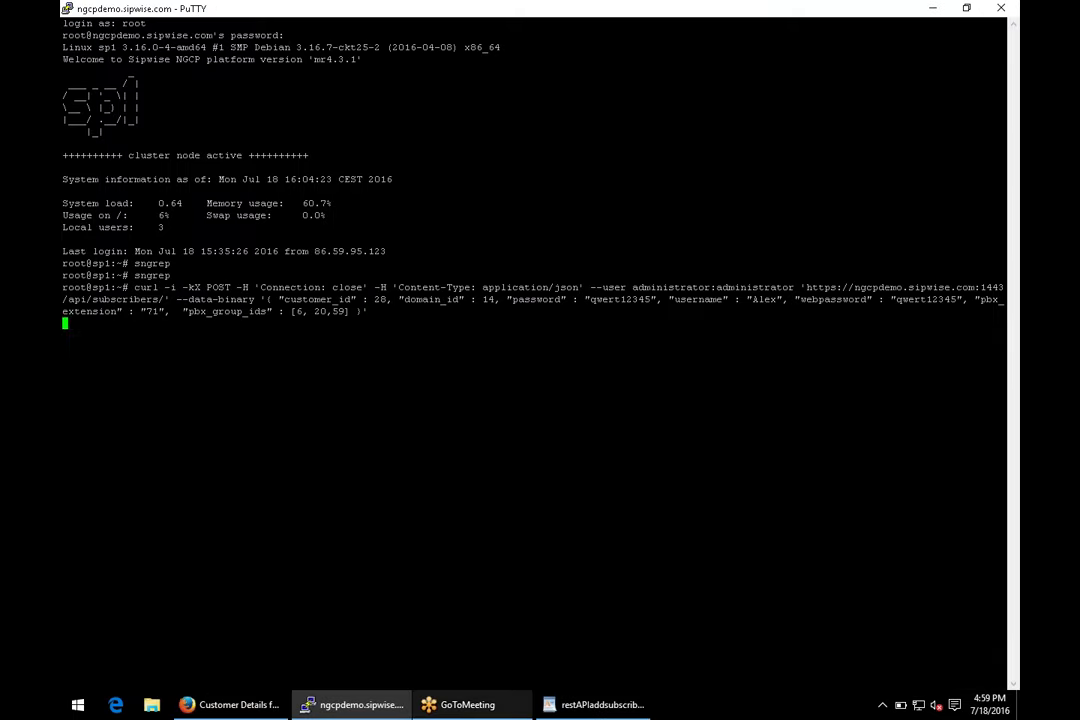
- Run the first subscriber-creation curl command, then copy the next four POST blocks from WordPad
key(Return)
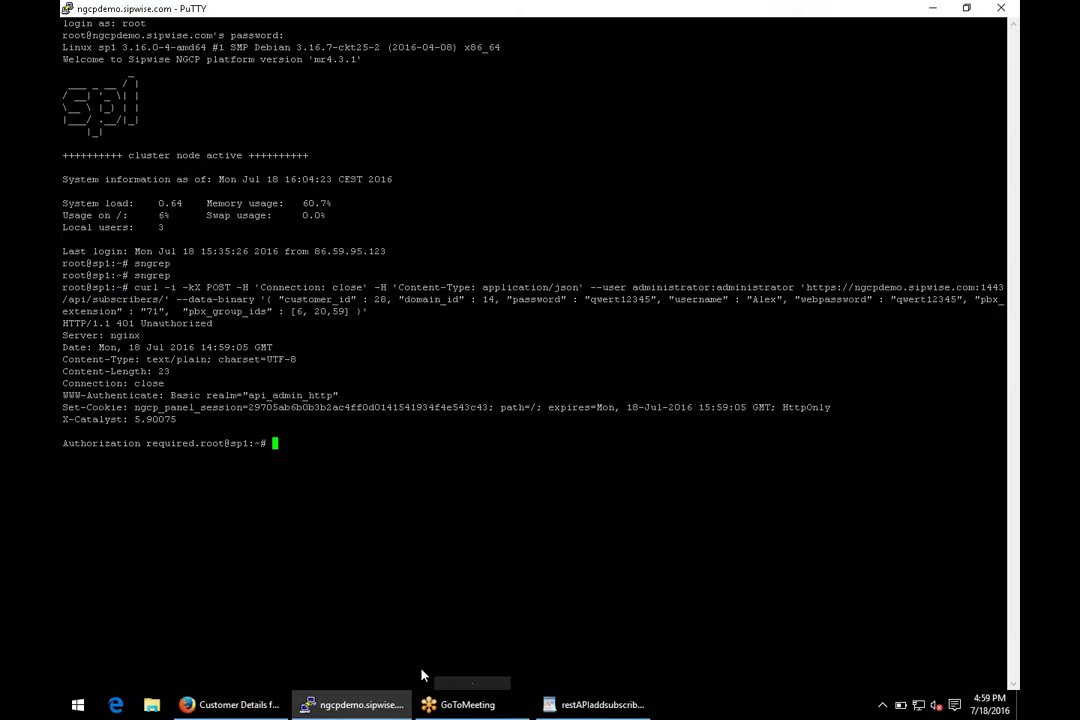
click(604, 708)
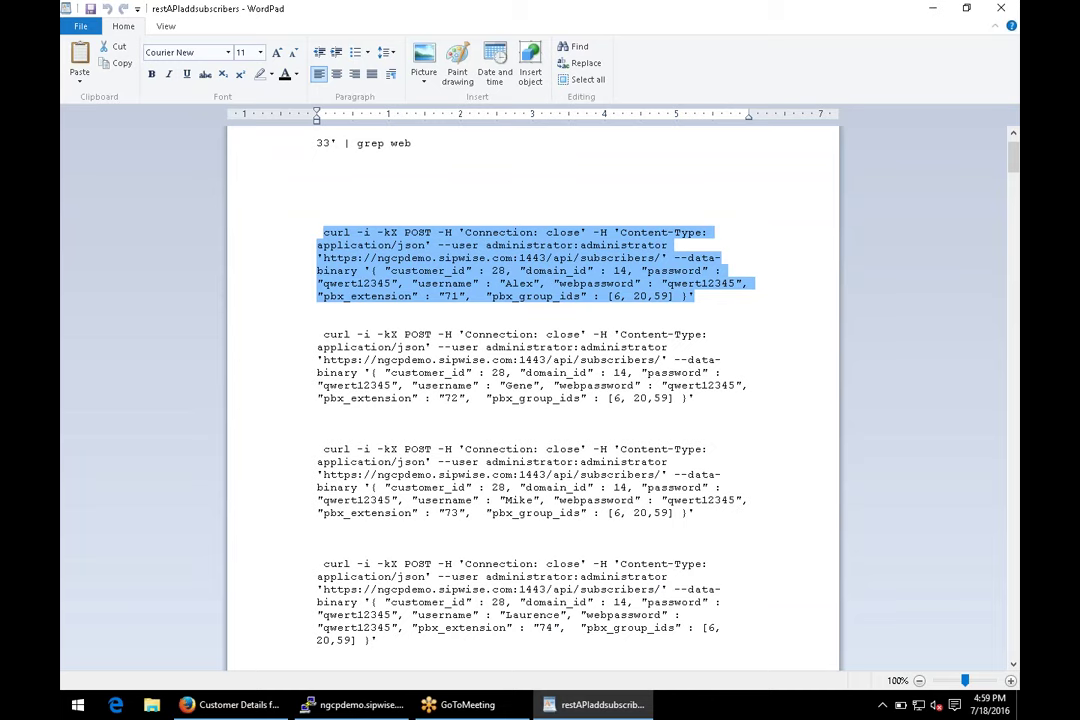
click(452, 449)
drag(322, 449, 605, 617)
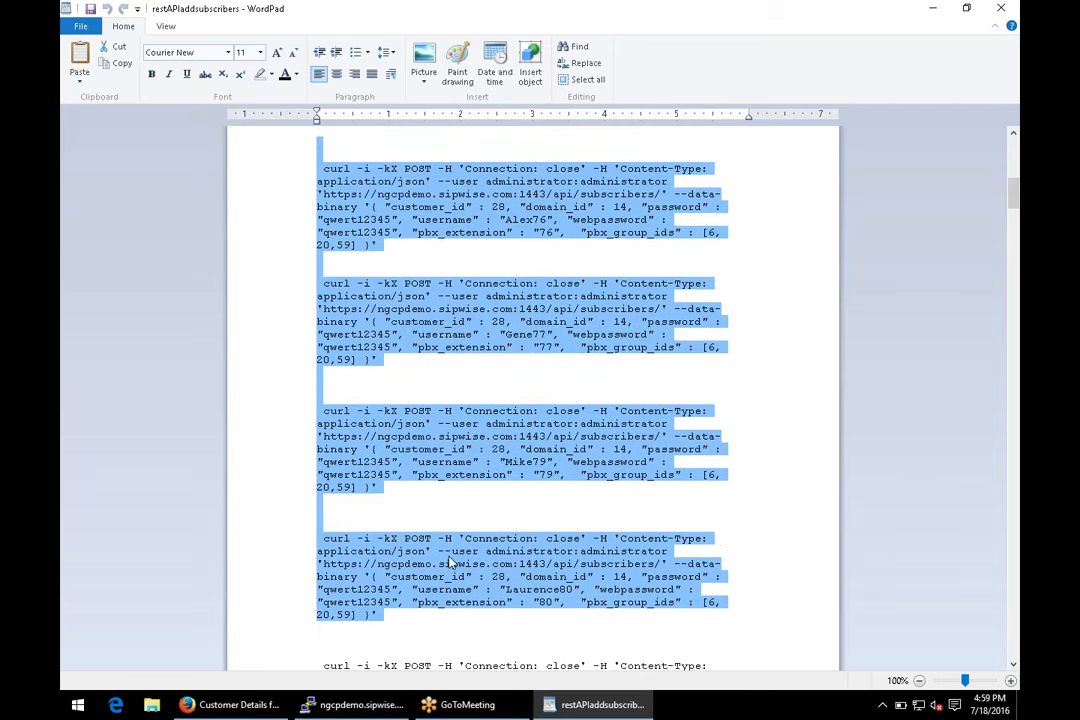
right_click(450, 563)
click(484, 584)
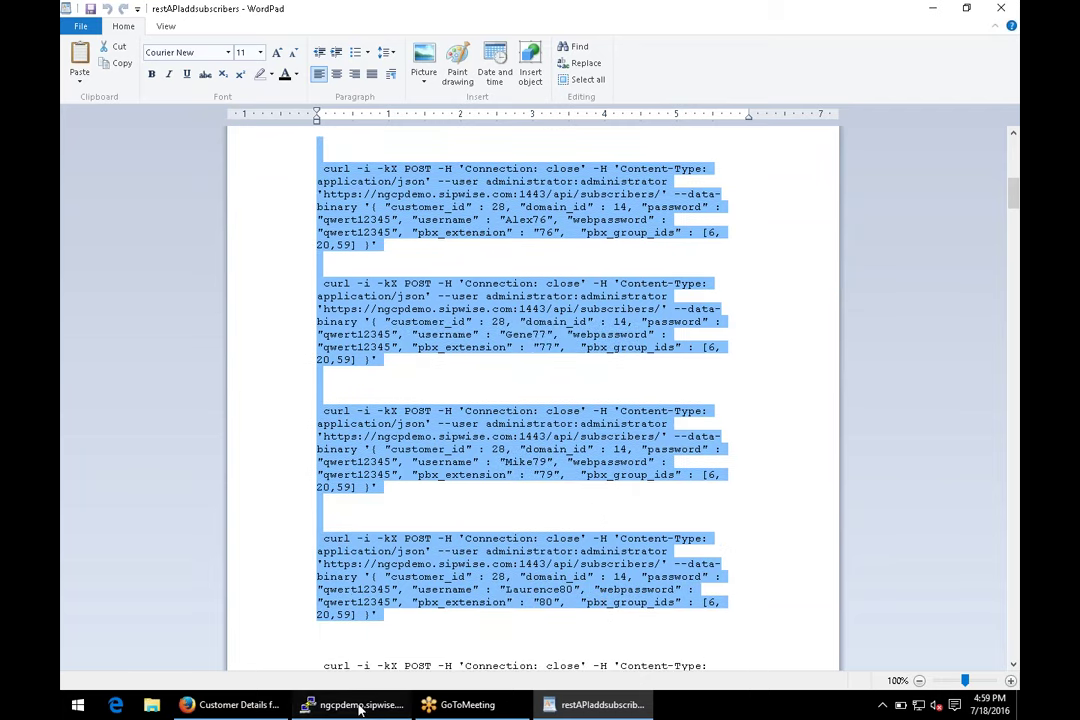
- Paste and run the four subscriber POST commands in PuTTY, each returning 401 Unauthorized
click(360, 705)
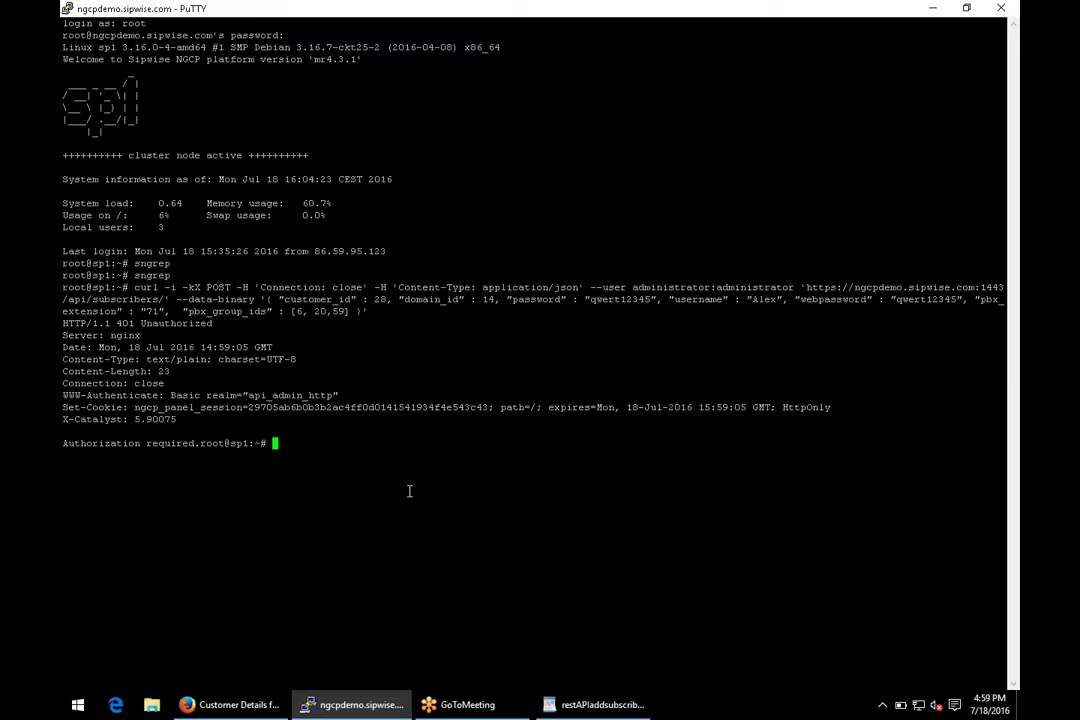
key(Return)
key(Return)
key(Return)
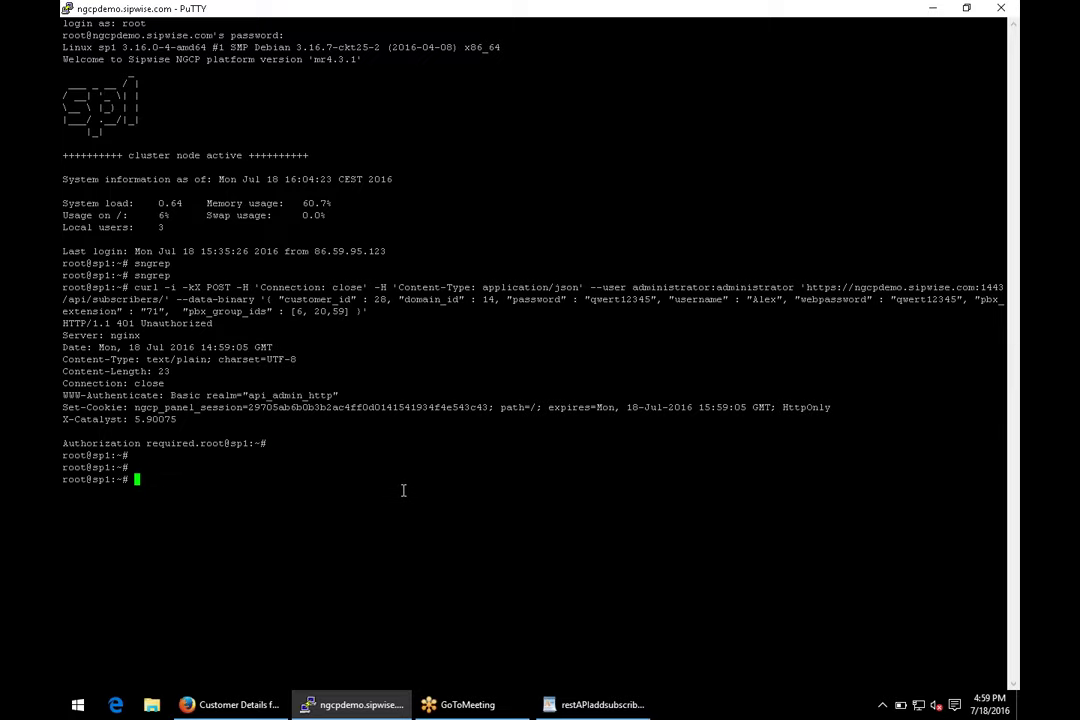
right_click(270, 510)
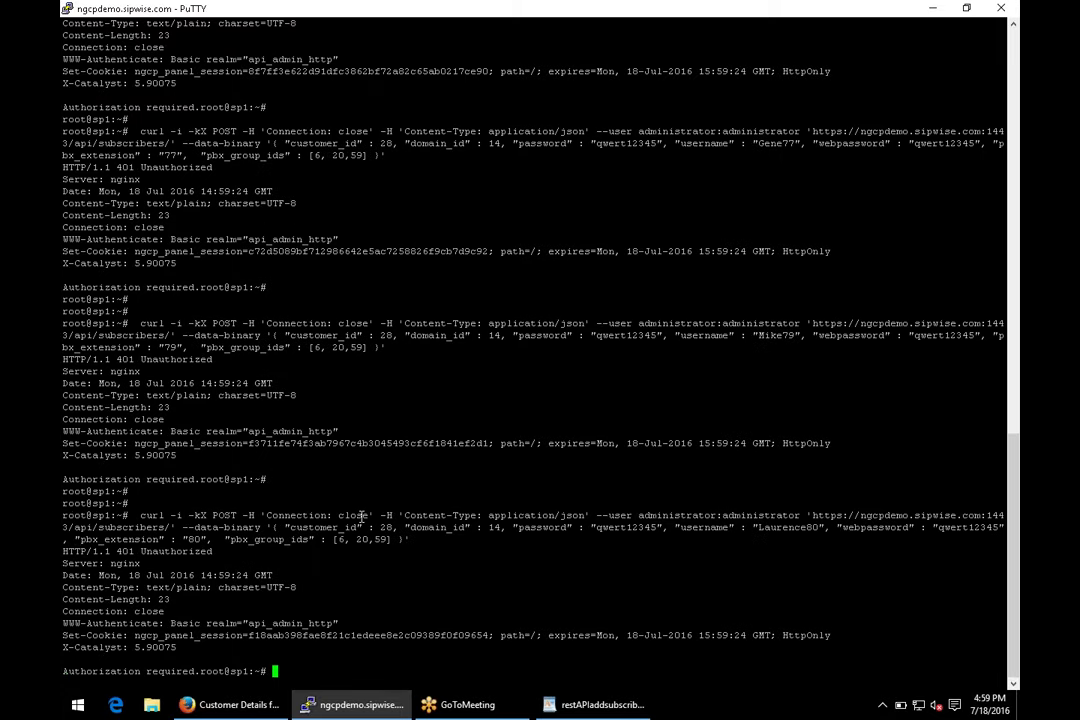
key(Return)
key(Return)
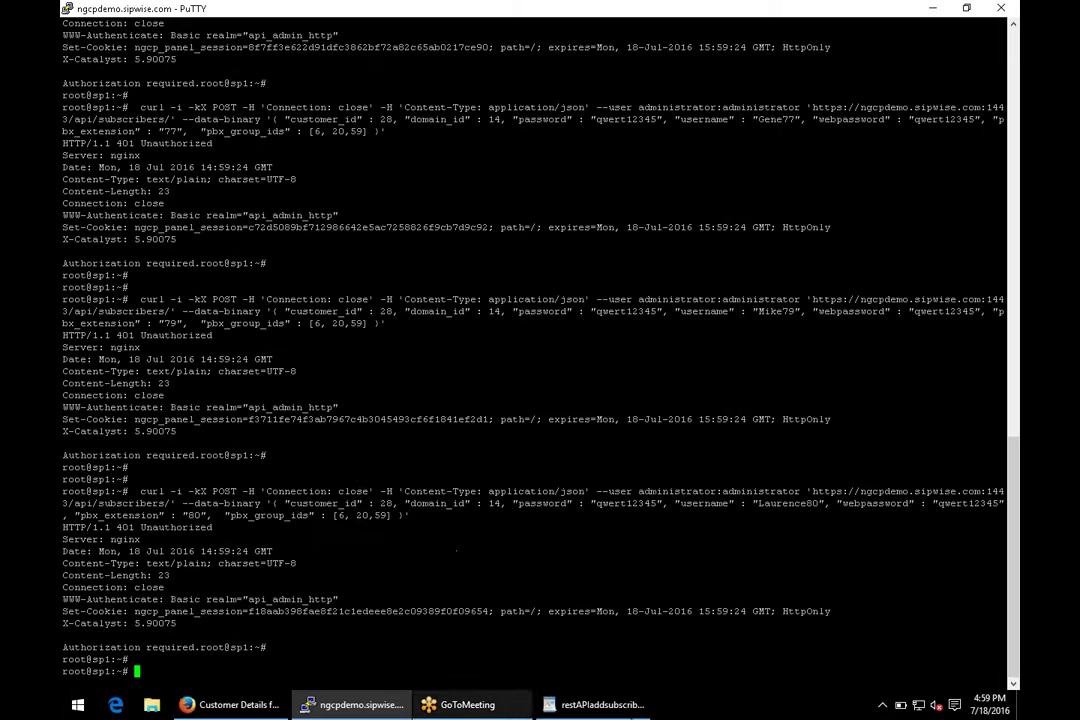
- Back in WordPad, select the password part of the API credentials
click(615, 705)
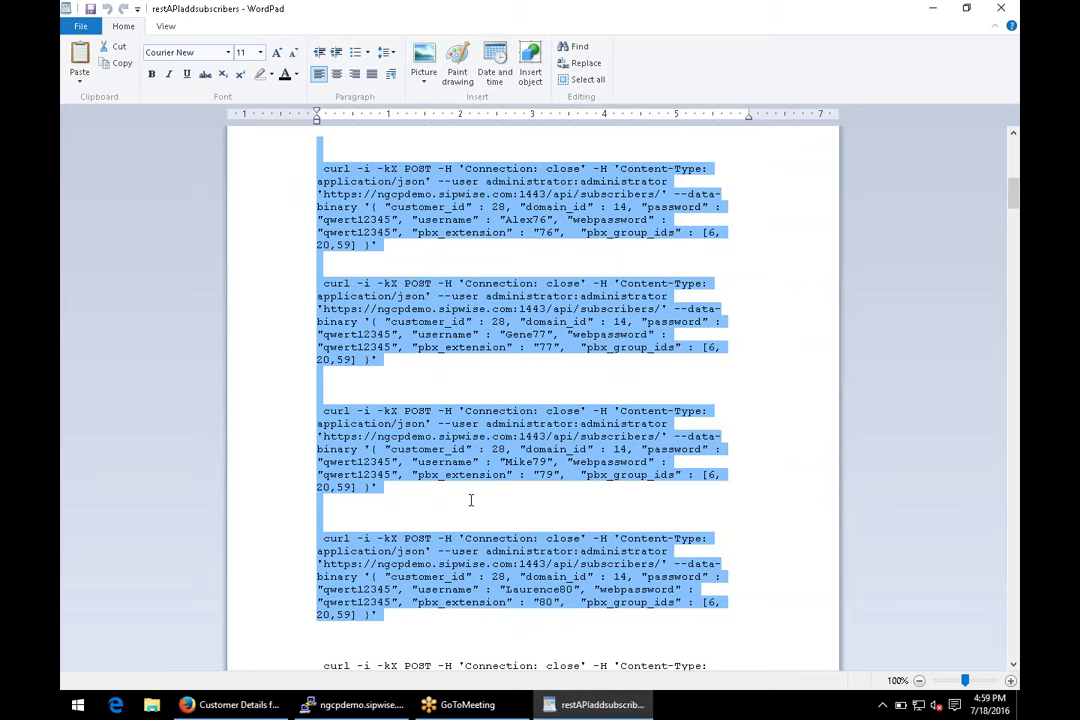
click(471, 500)
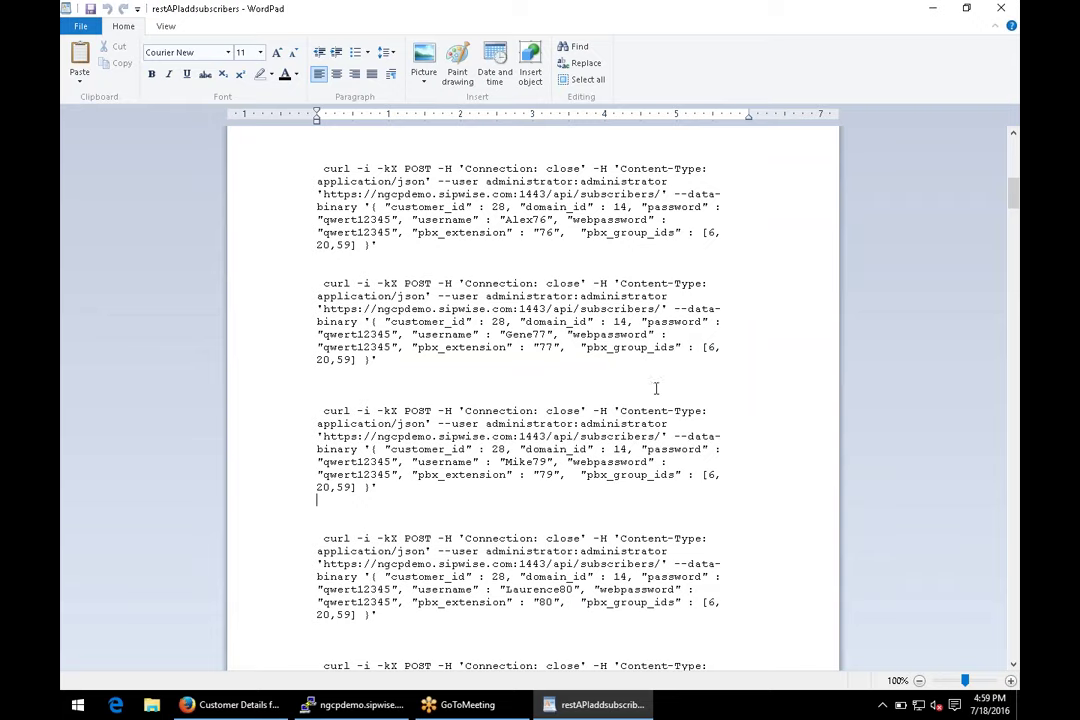
drag(668, 424, 580, 425)
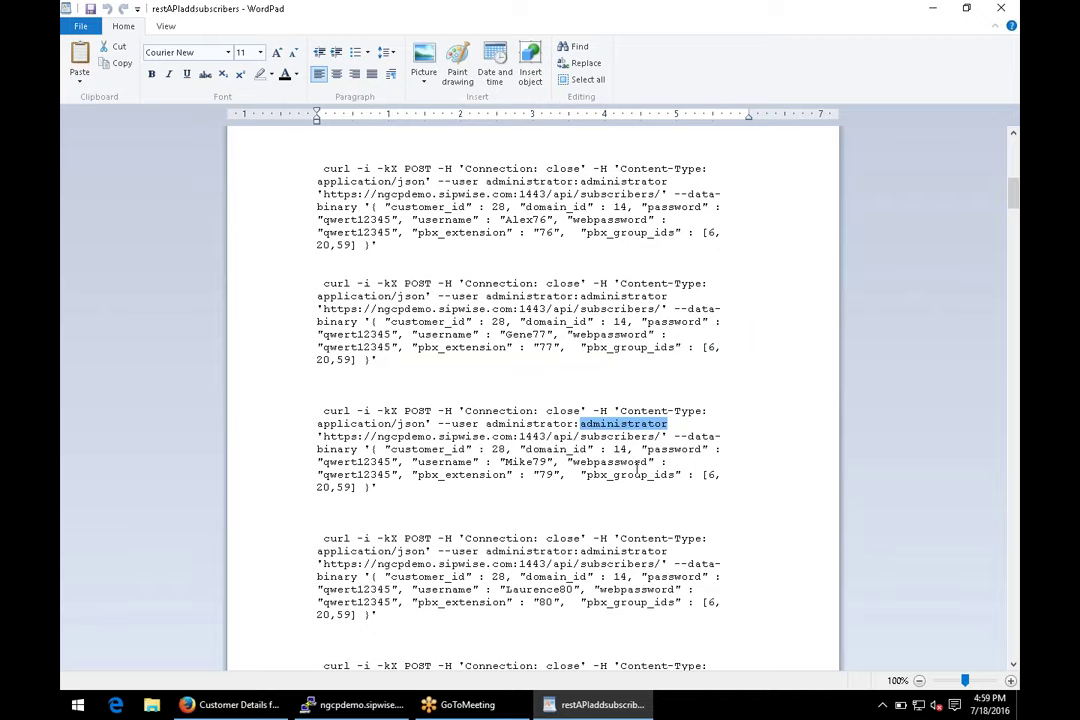